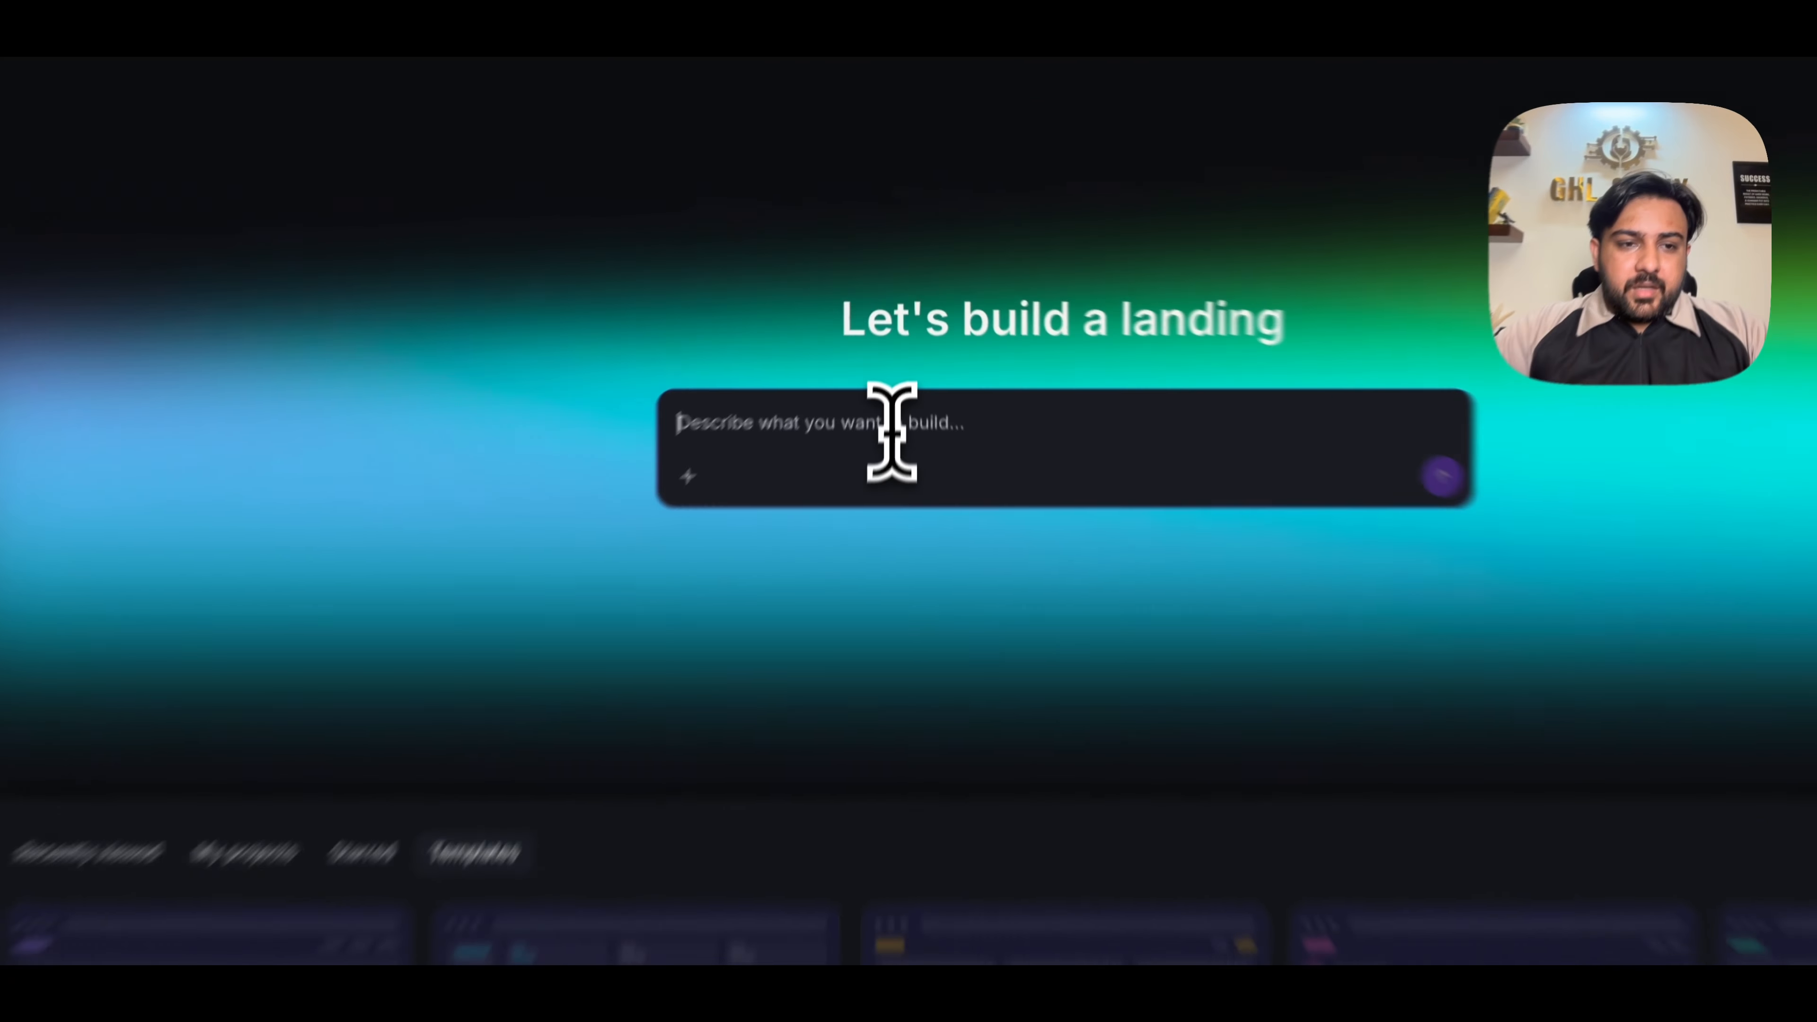
- Generate a light blue and white "BrightSmile Dental" homepage with hero, services, dentist, reviews, insurance and booking sections, and review the page
{"action": "type", "text": "Build a homepage for a modern dental clinic called \"BrightSmile Dental.\" Target customers are local families and new patients. Tone: friendly, clean, reassuring, light blue and white. Sections: welcoming hero with a \"Book Your Appointment\" button, services offered, meet the dentist, patient reviews, insurance we accept, and a booking section. Main goal: get new patients to book an appointment."}
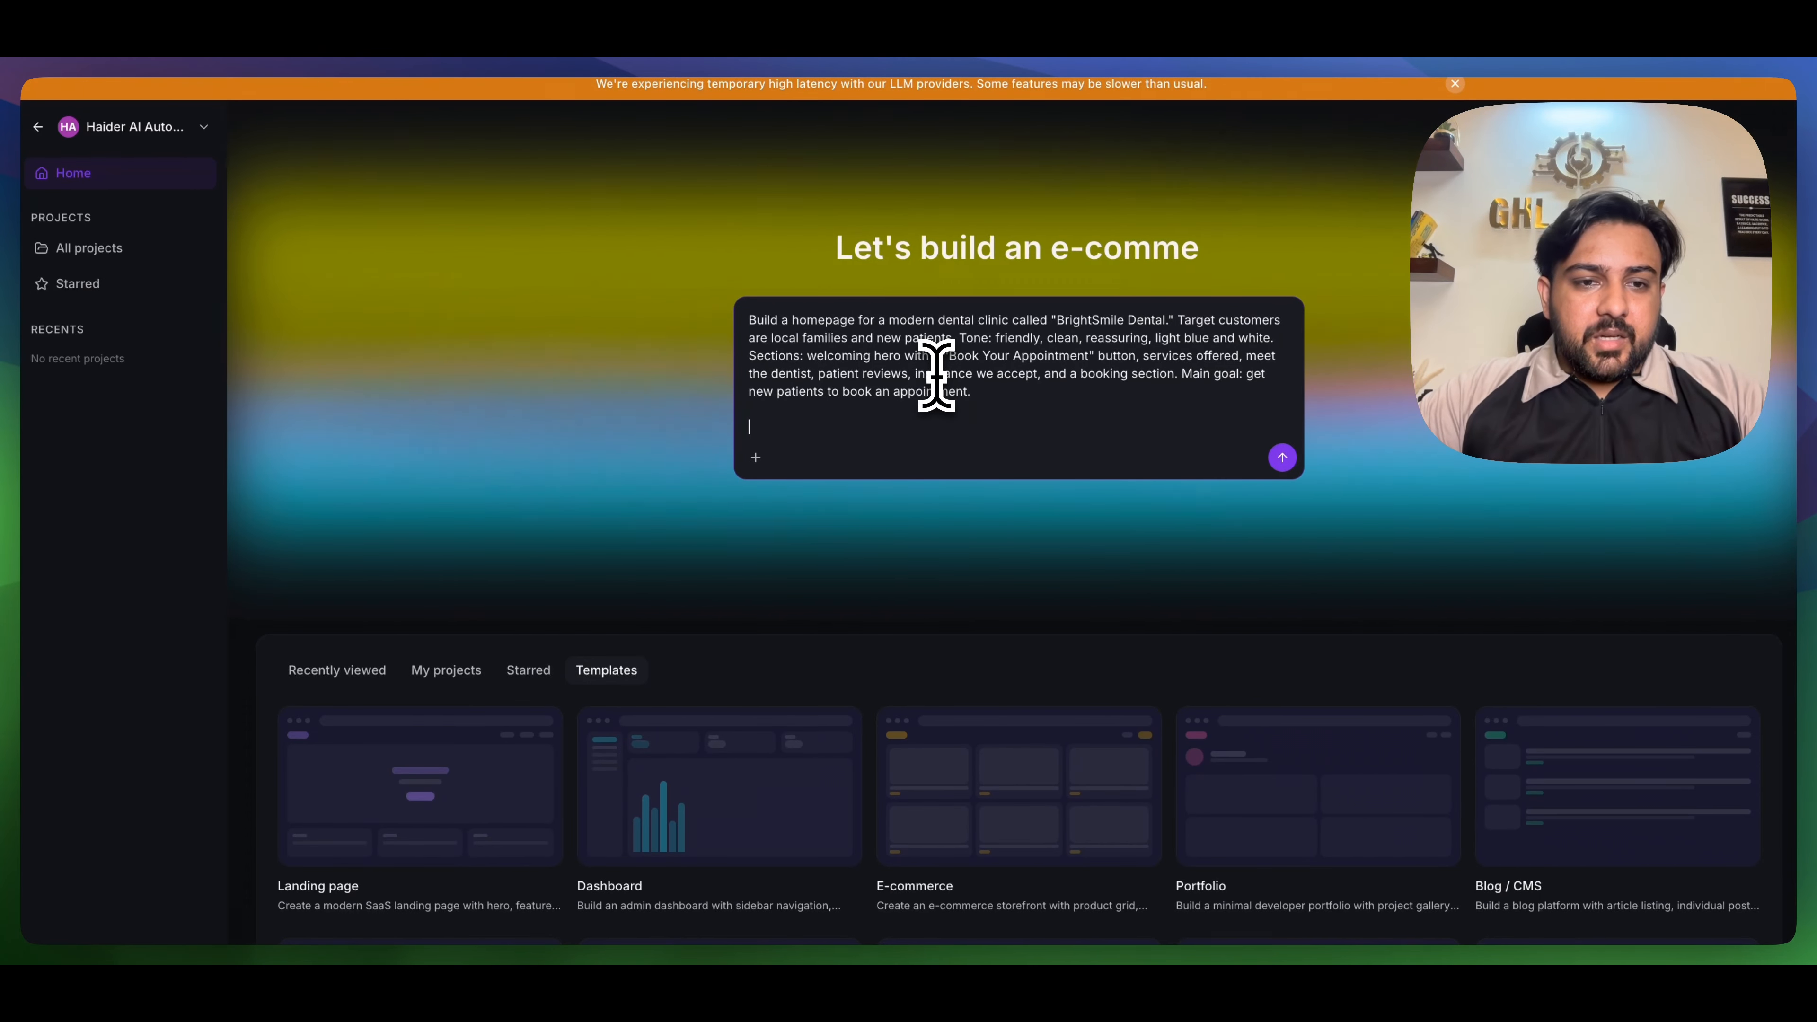
{"action": "key", "text": "Return"}
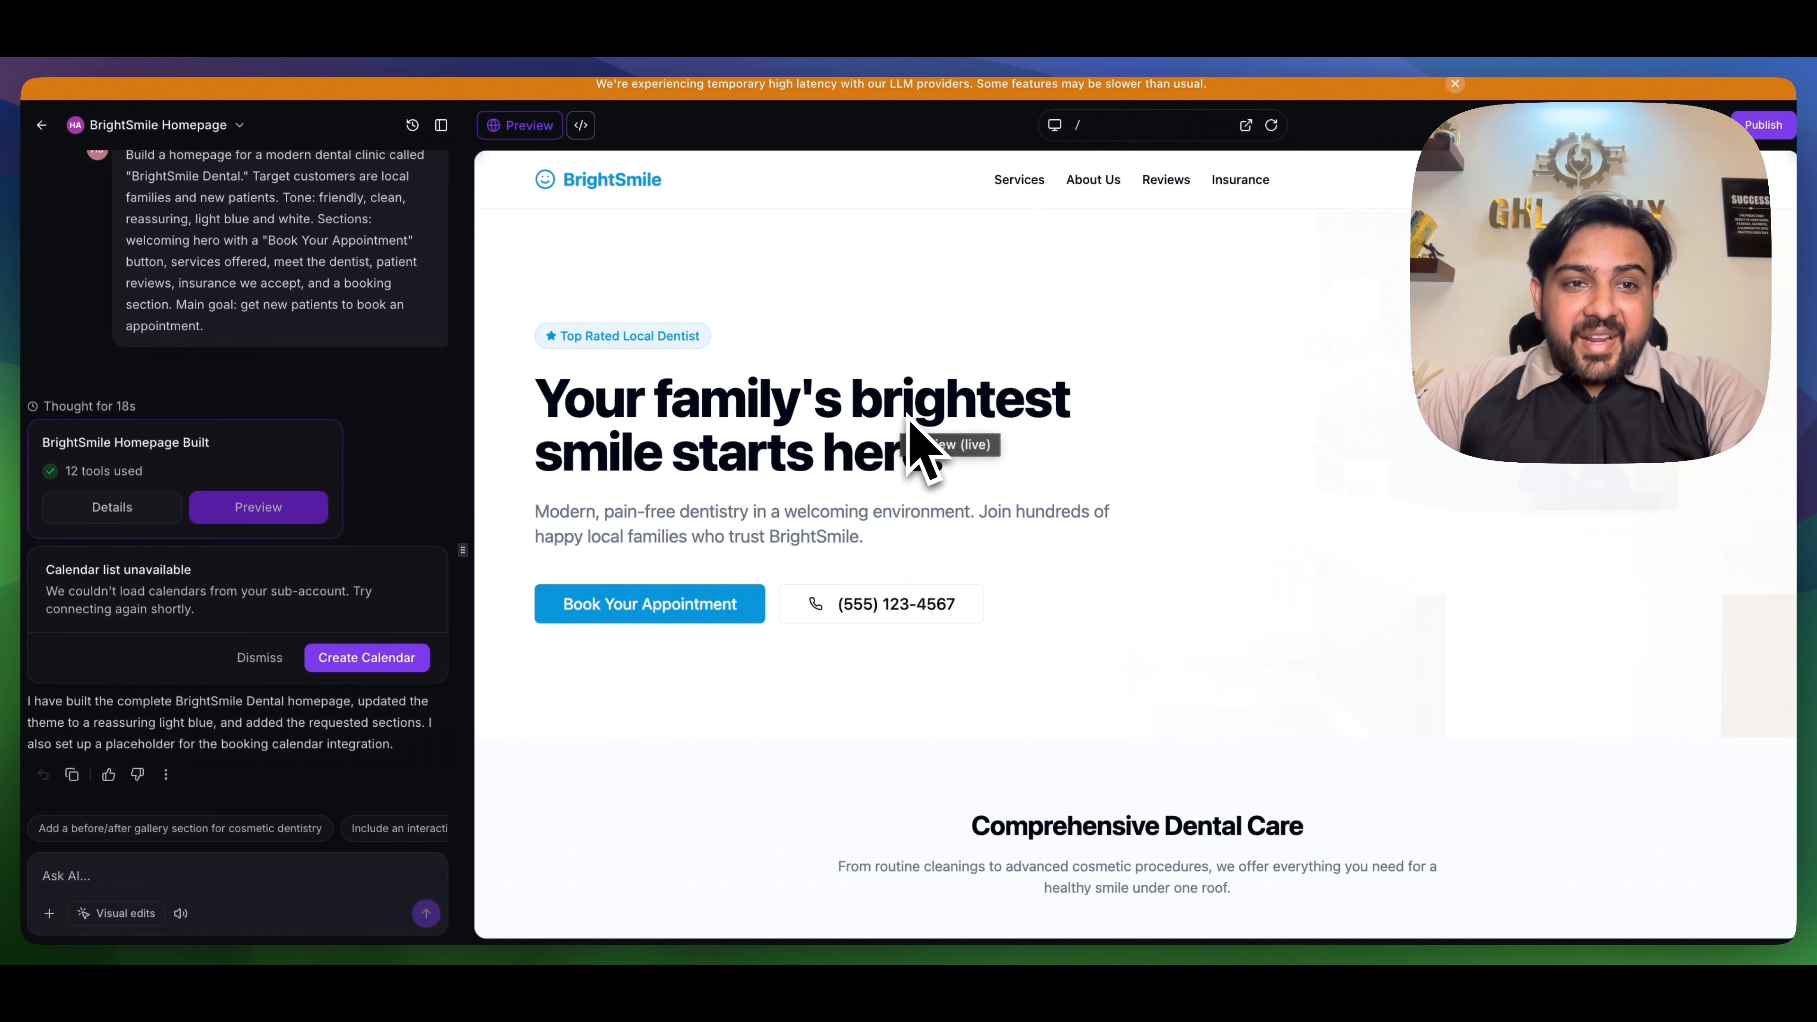
{"action": "scroll", "coordinate": [903, 458], "scroll_direction": "down", "scroll_amount": 15}
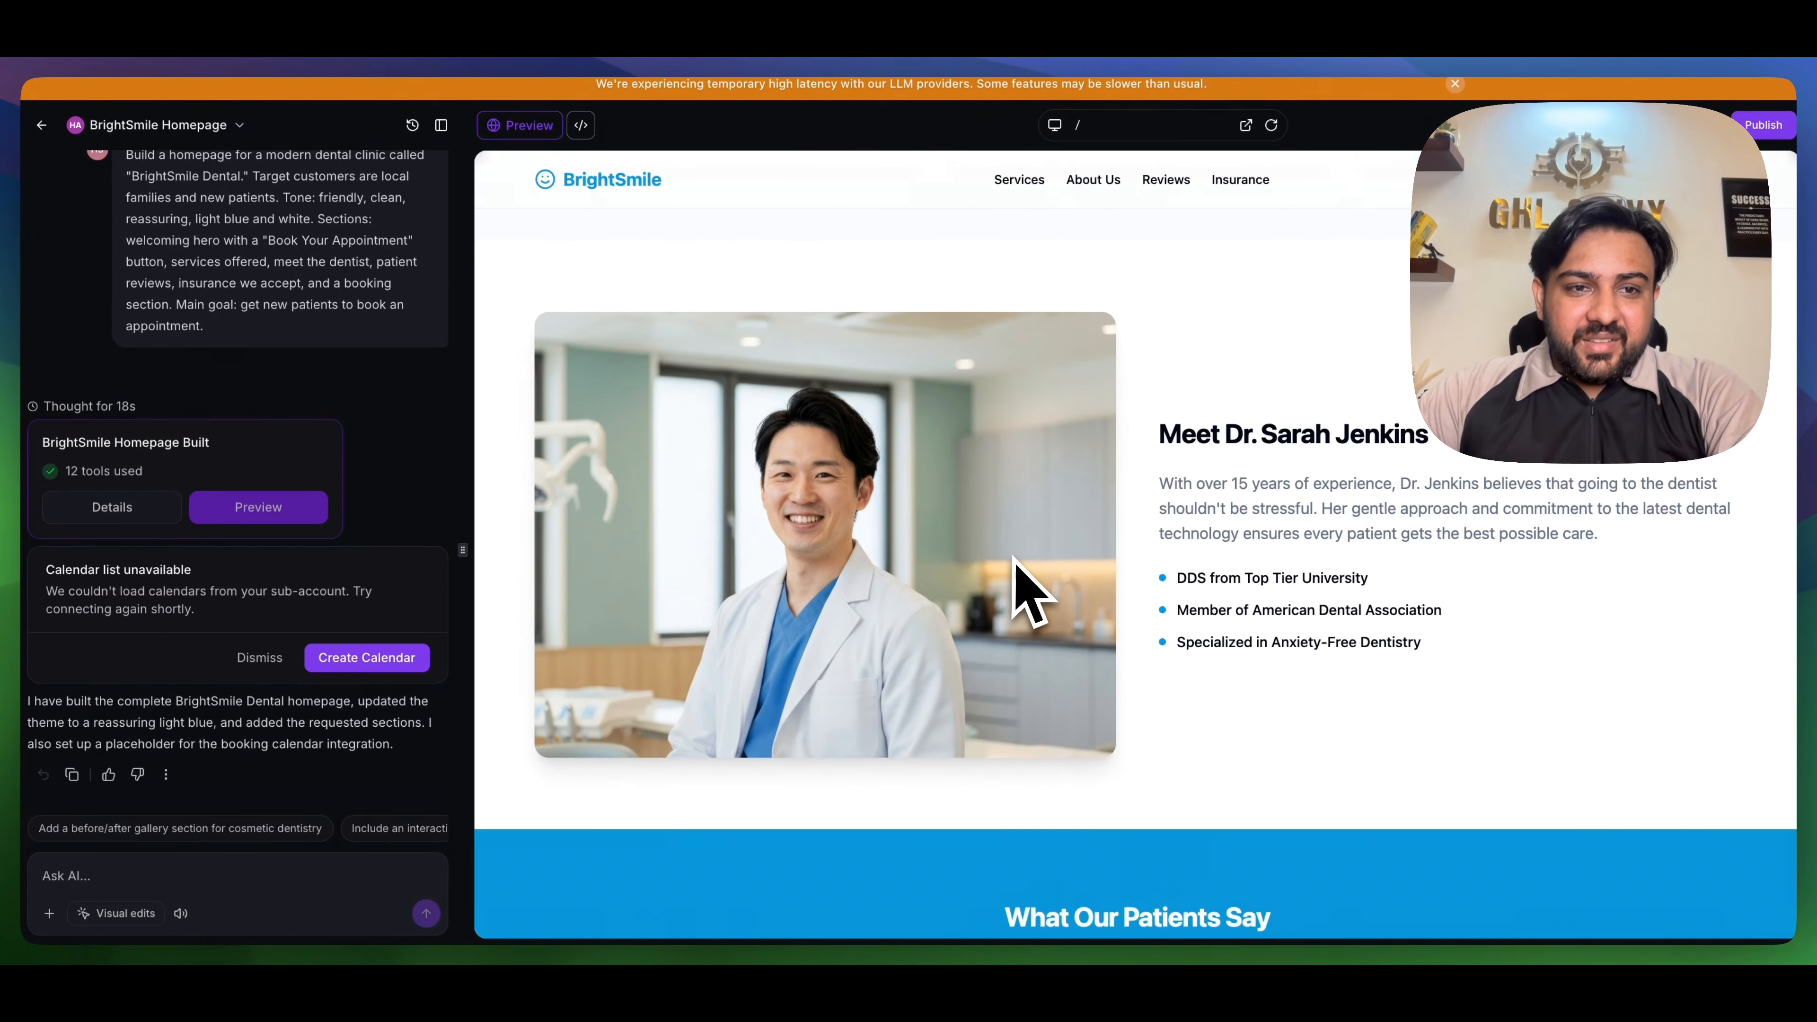
{"action": "scroll", "coordinate": [1020, 558], "scroll_direction": "down", "scroll_amount": 6}
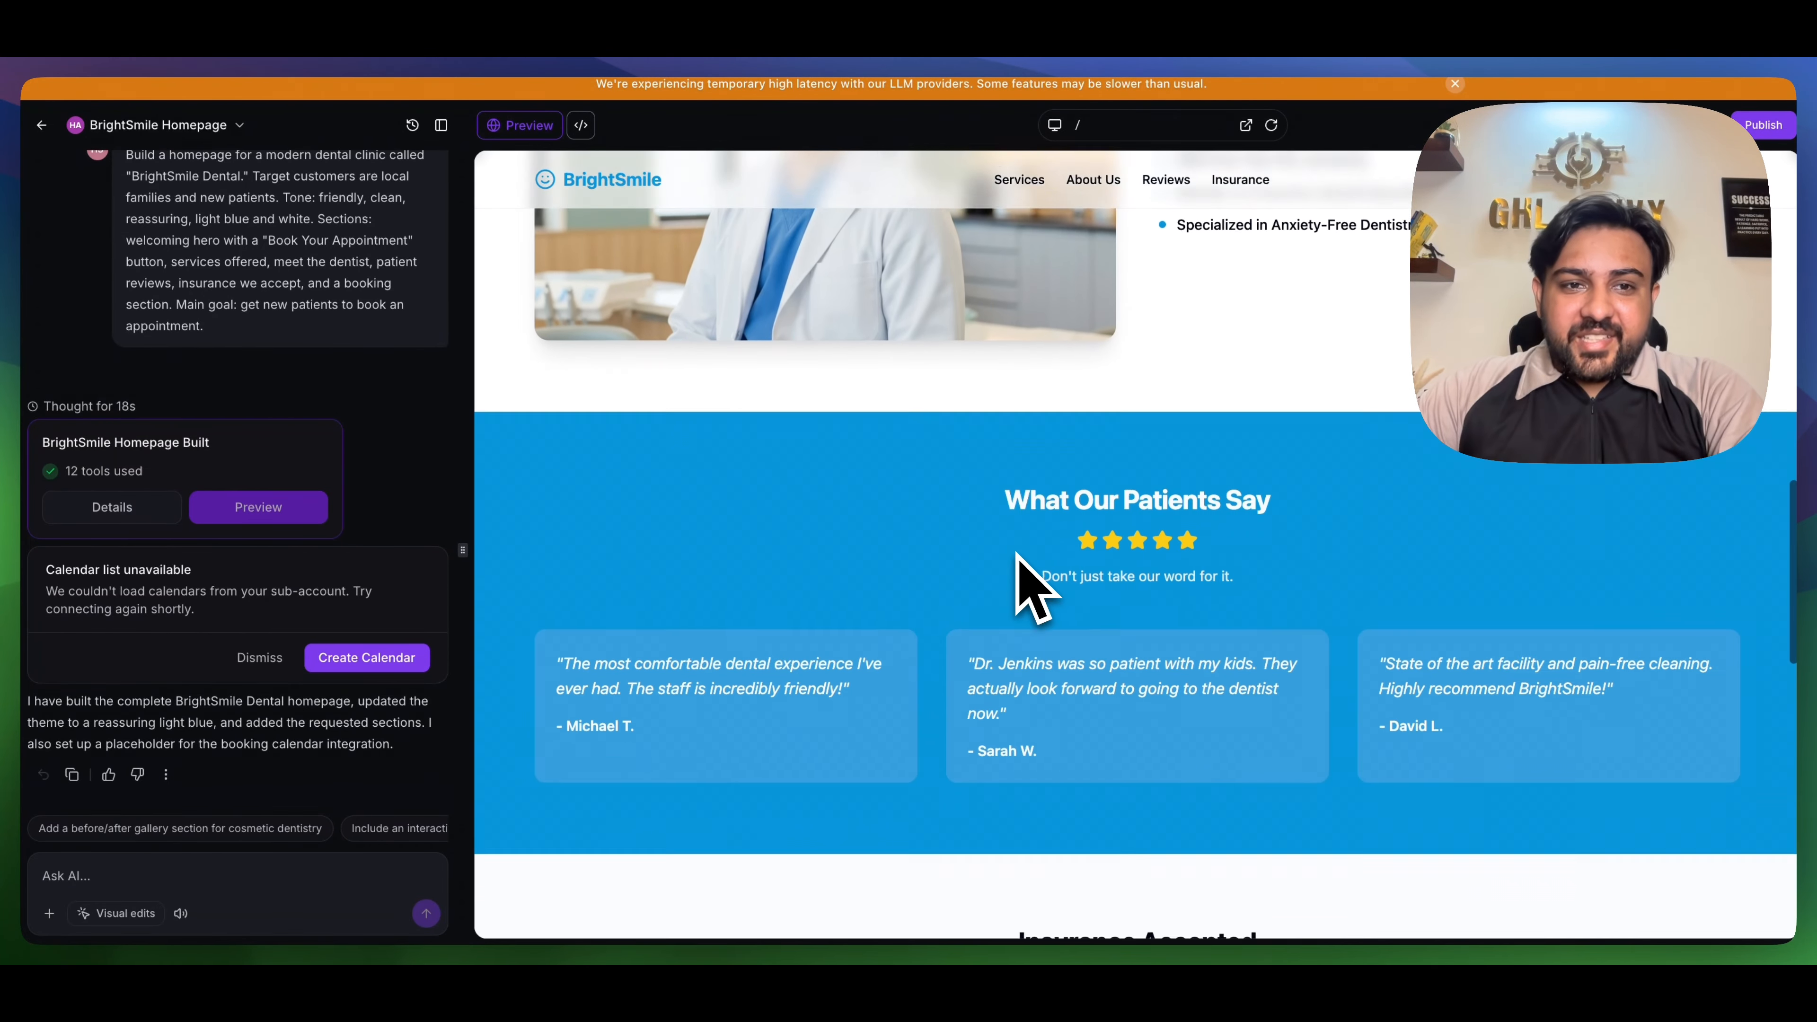
{"action": "scroll", "coordinate": [1018, 555], "scroll_direction": "down", "scroll_amount": 3}
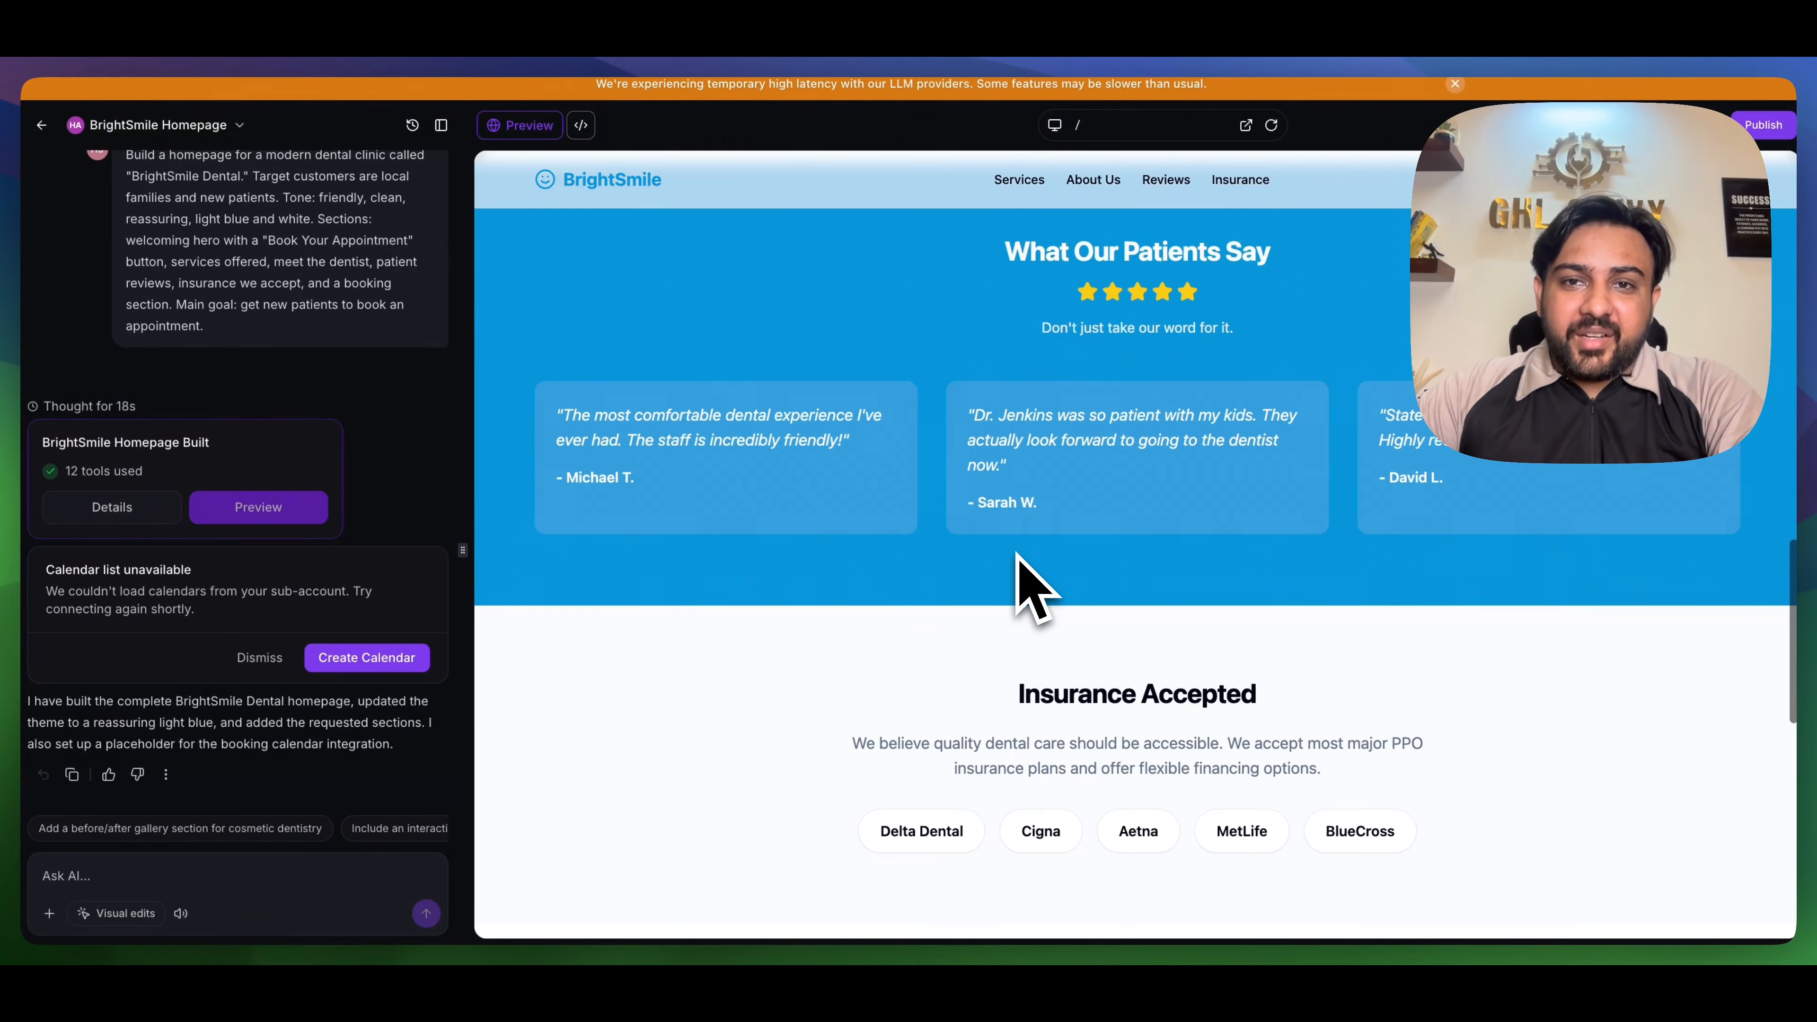
{"action": "scroll", "coordinate": [1018, 554], "scroll_direction": "down", "scroll_amount": 3}
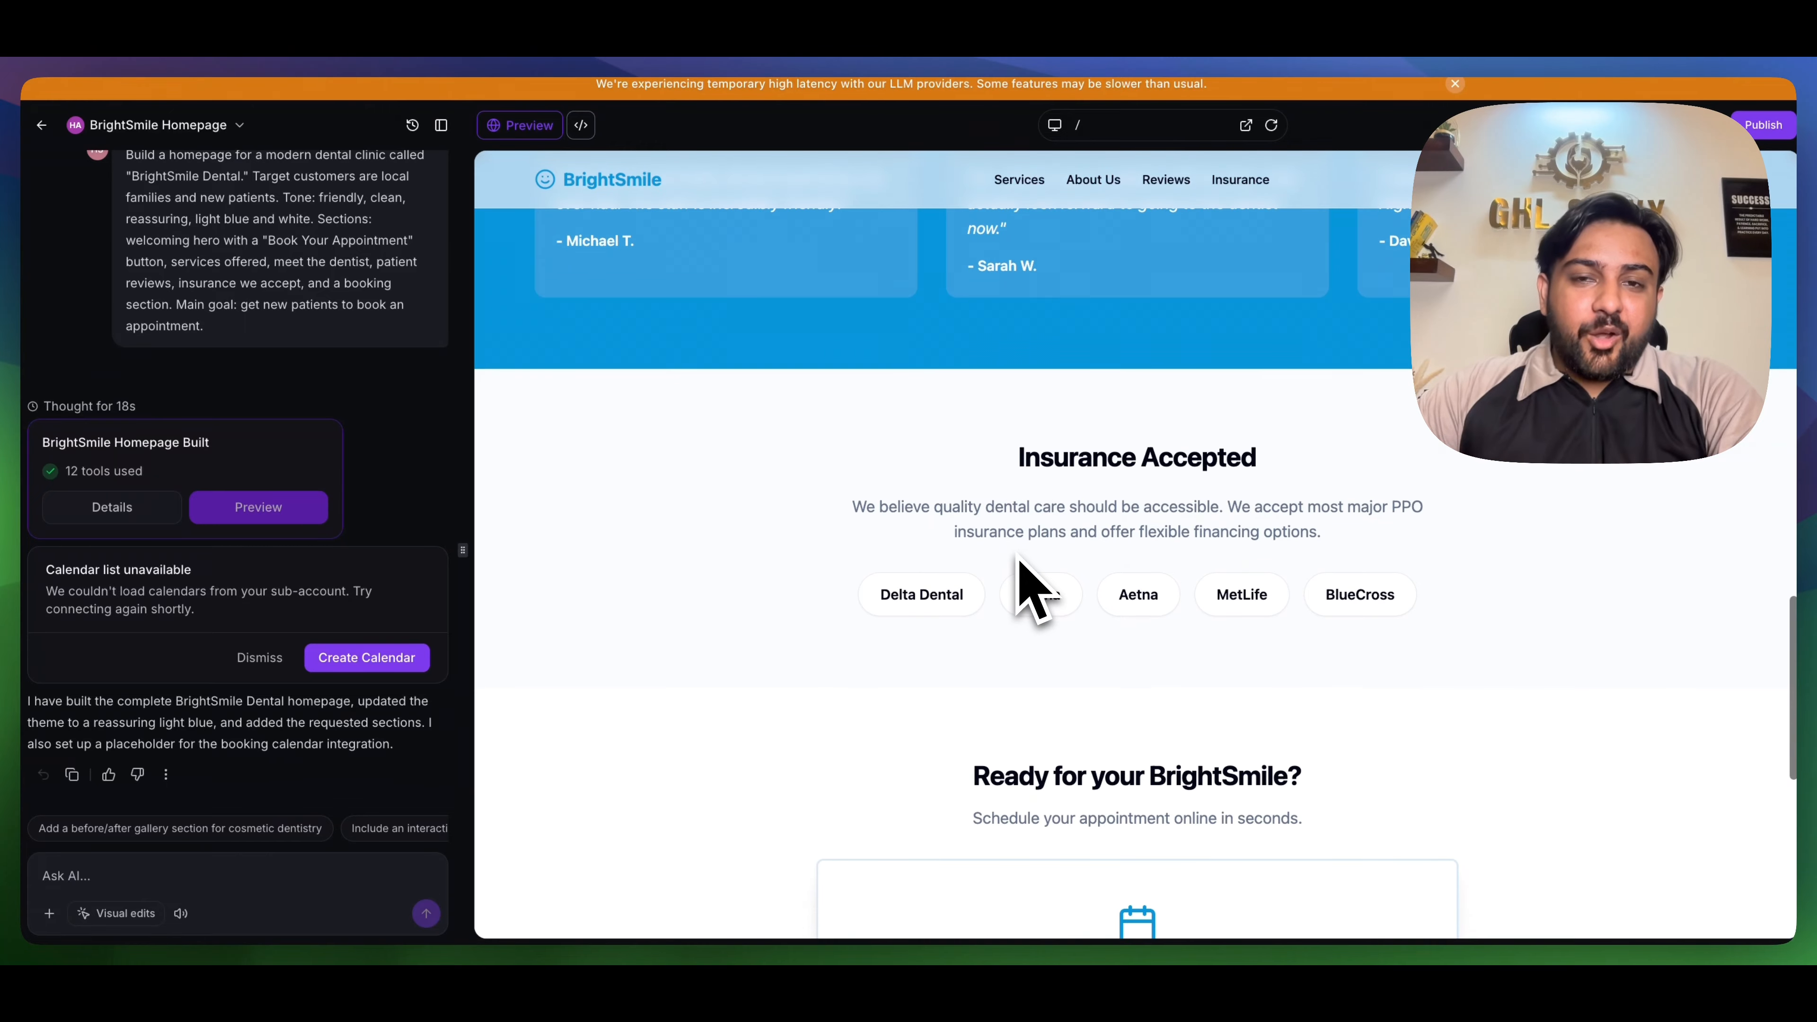
{"action": "scroll", "coordinate": [1002, 322], "scroll_direction": "up", "scroll_amount": 15}
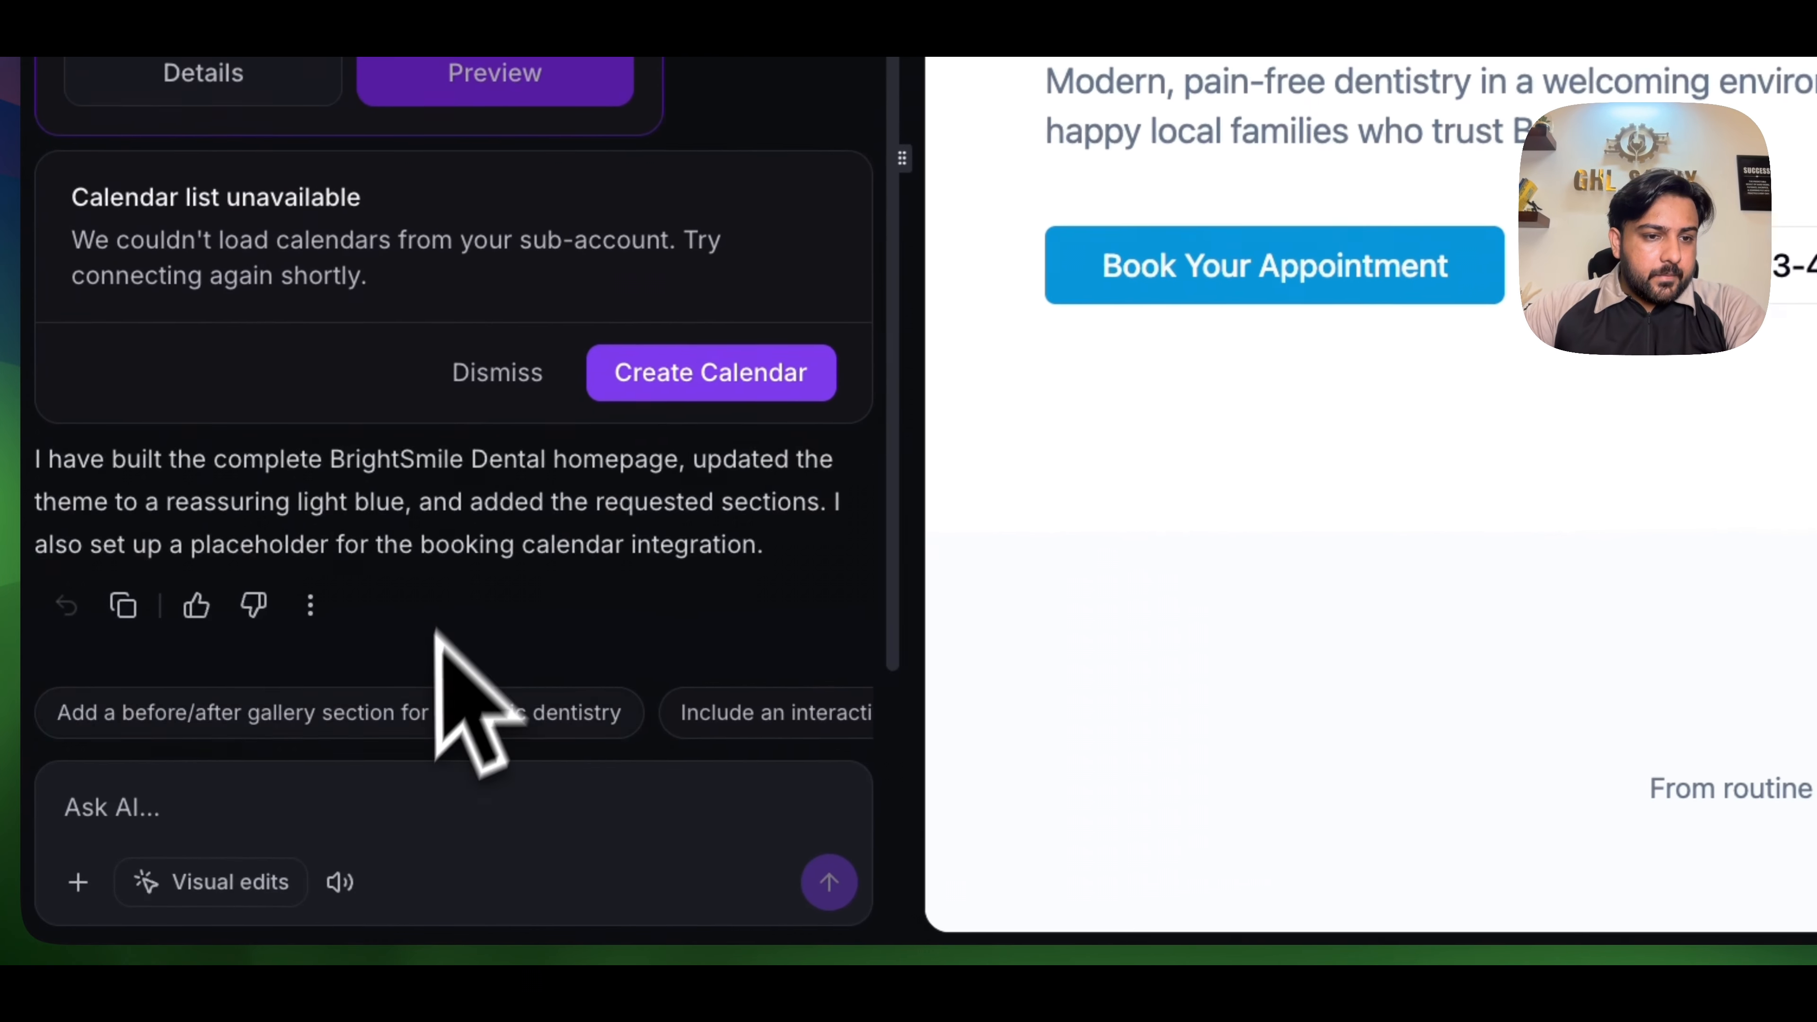
- Edit the hero's main button visually so that its label reads "Book Your call"
{"action": "left_click", "coordinate": [242, 884]}
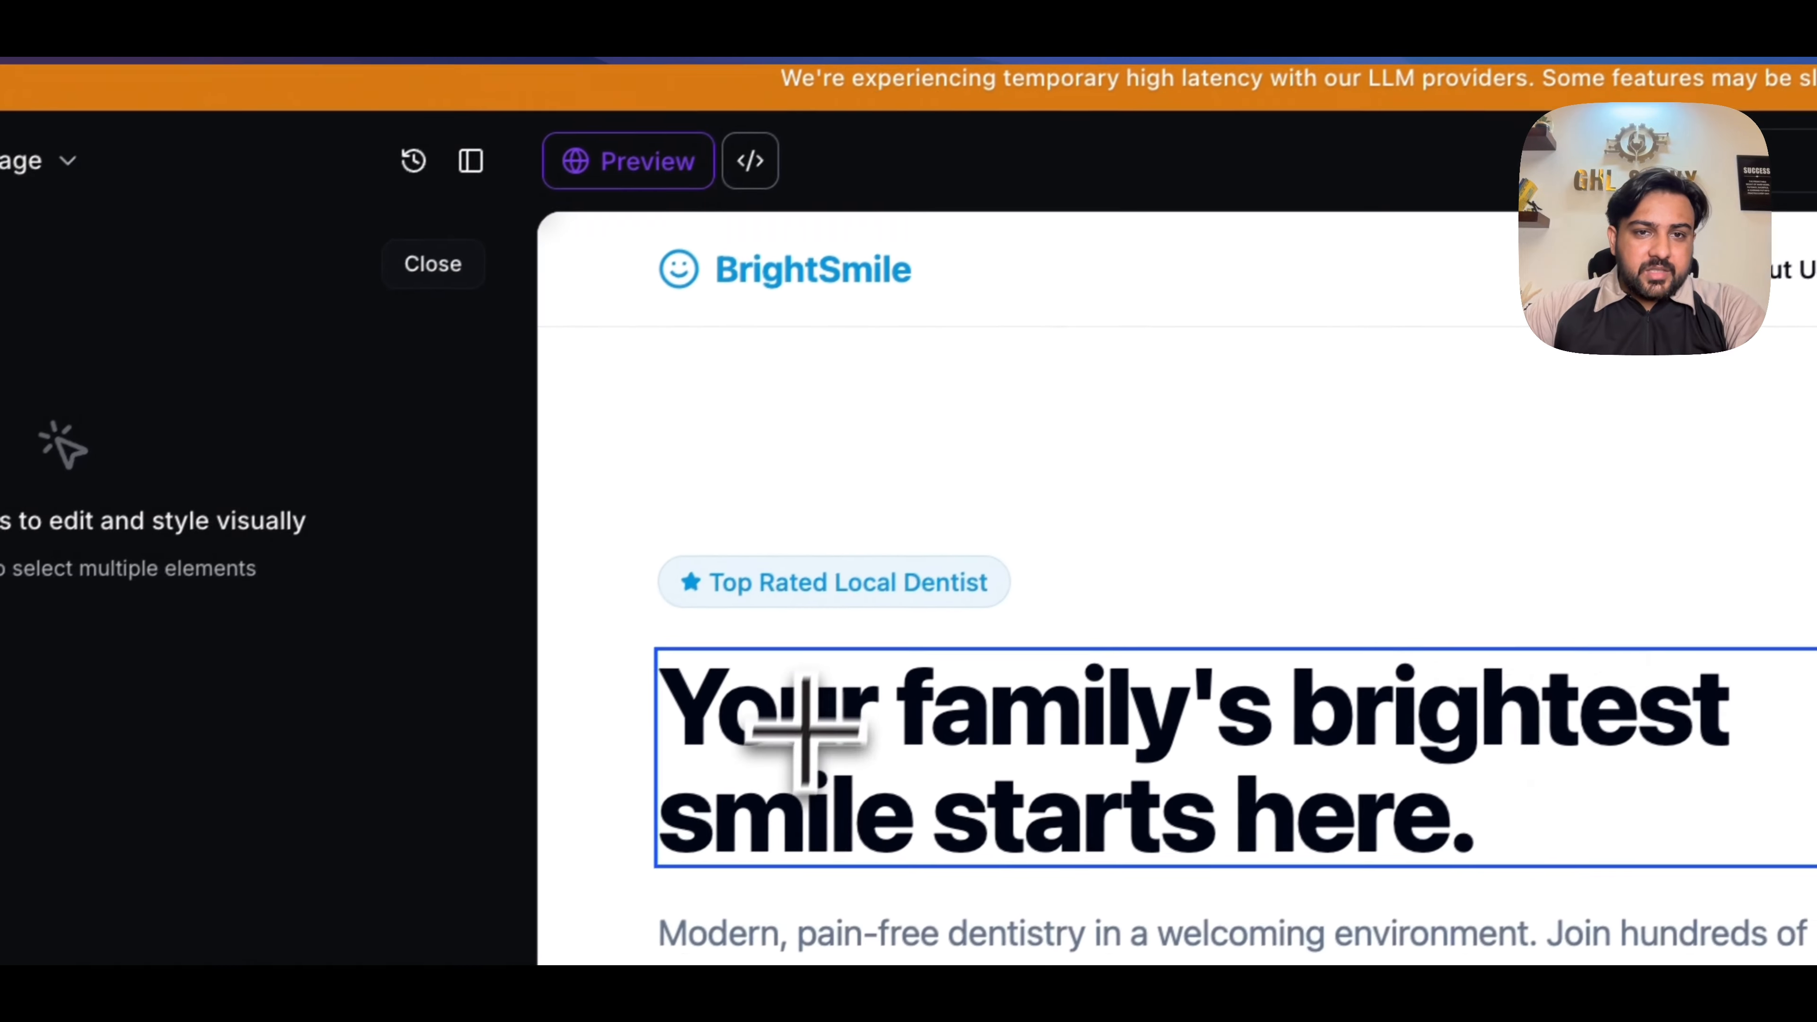
{"action": "left_click", "coordinate": [946, 641]}
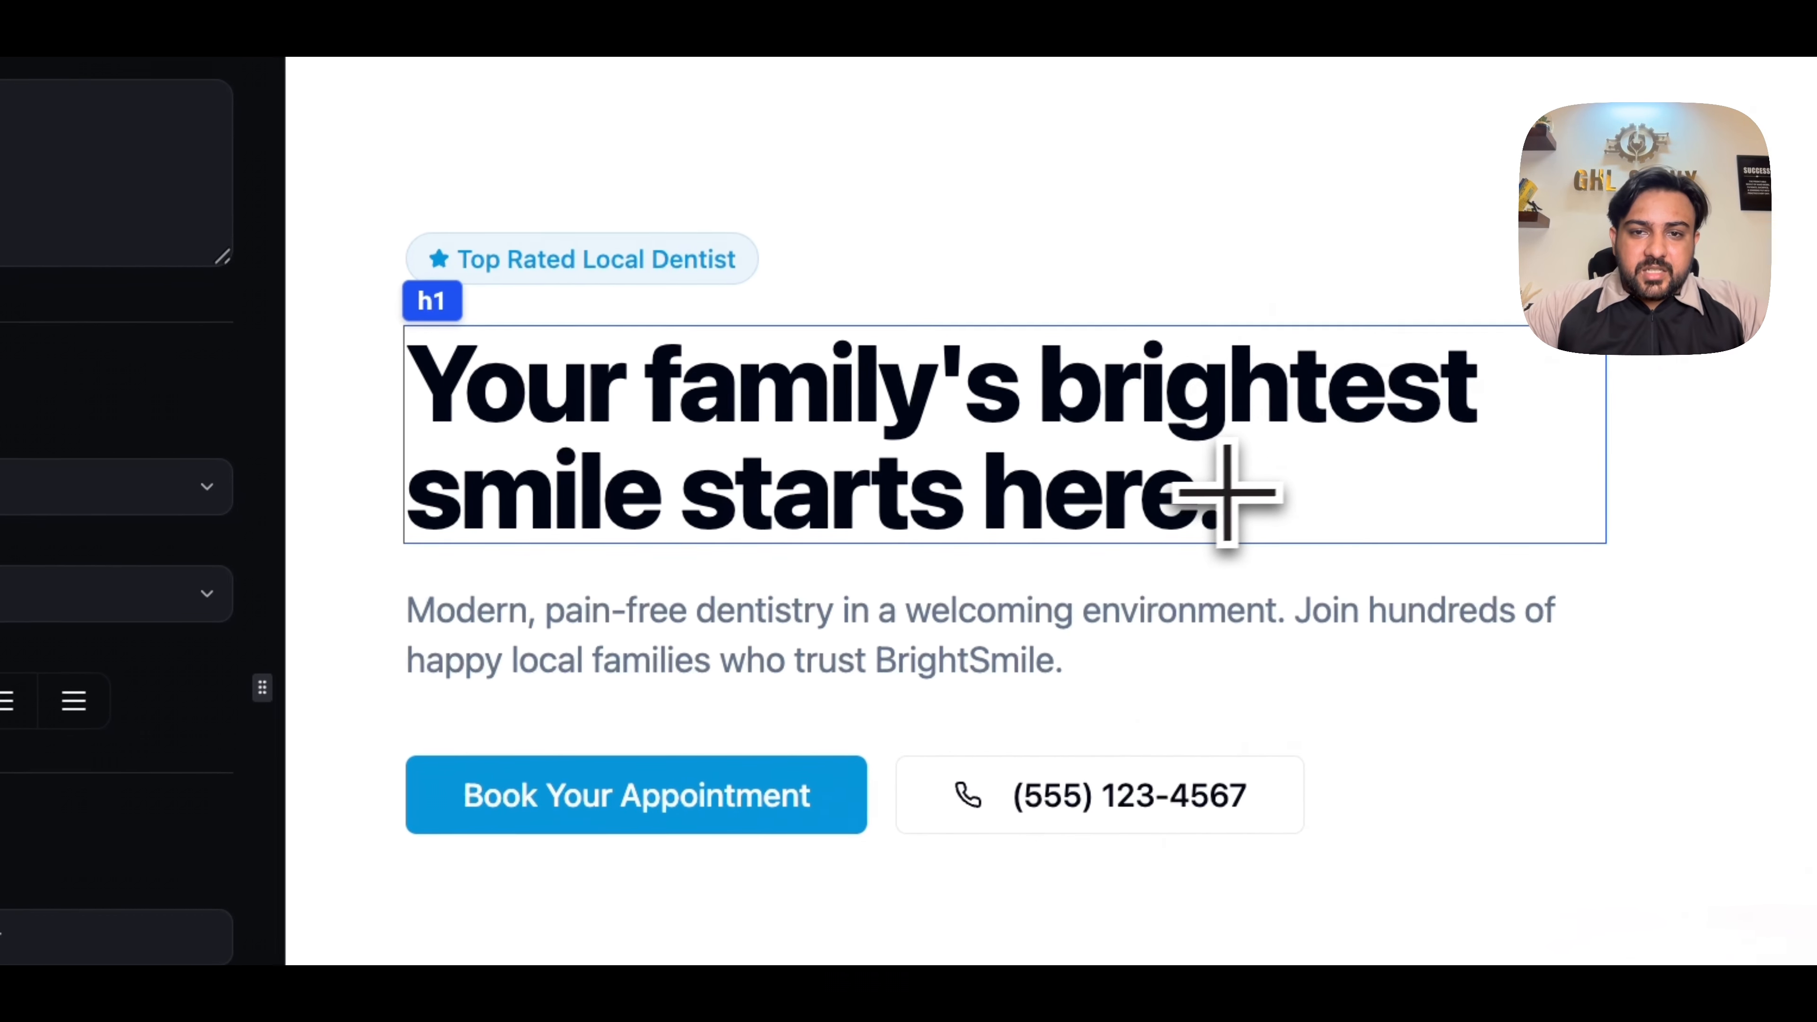
{"action": "triple_click", "coordinate": [1153, 493]}
{"action": "left_click", "coordinate": [1157, 499]}
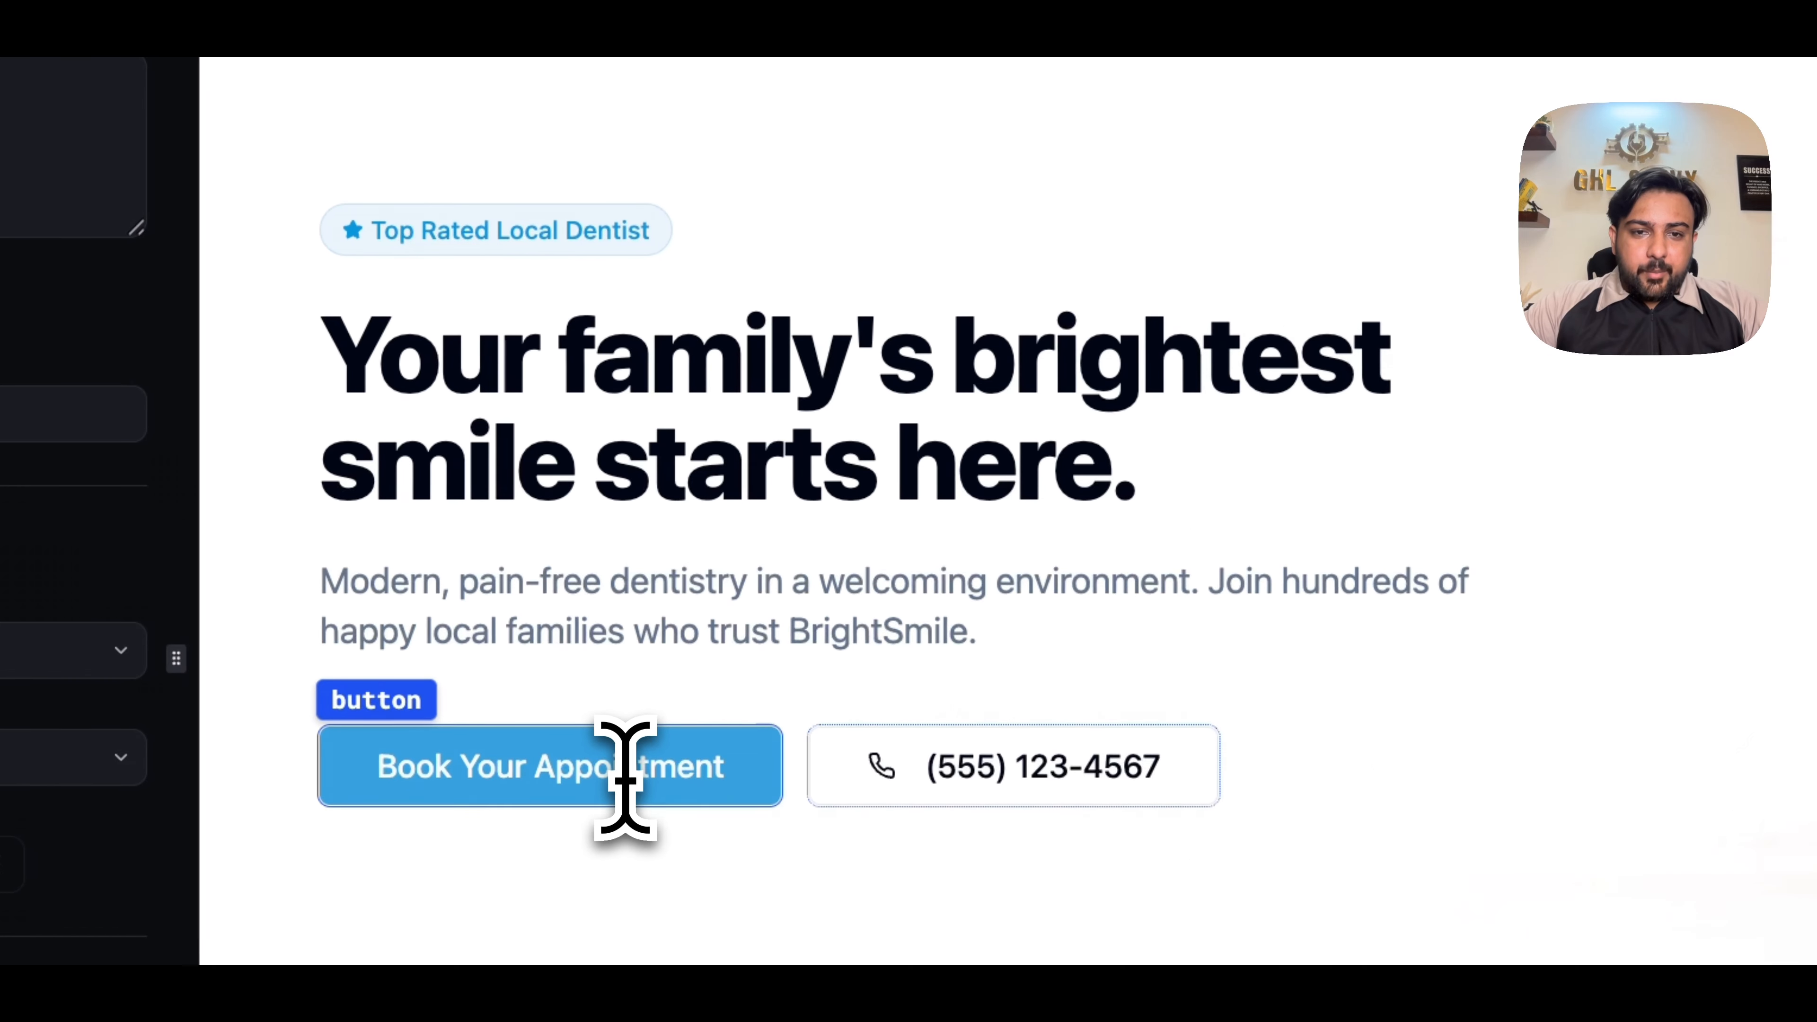
{"action": "type", "text": "call"}
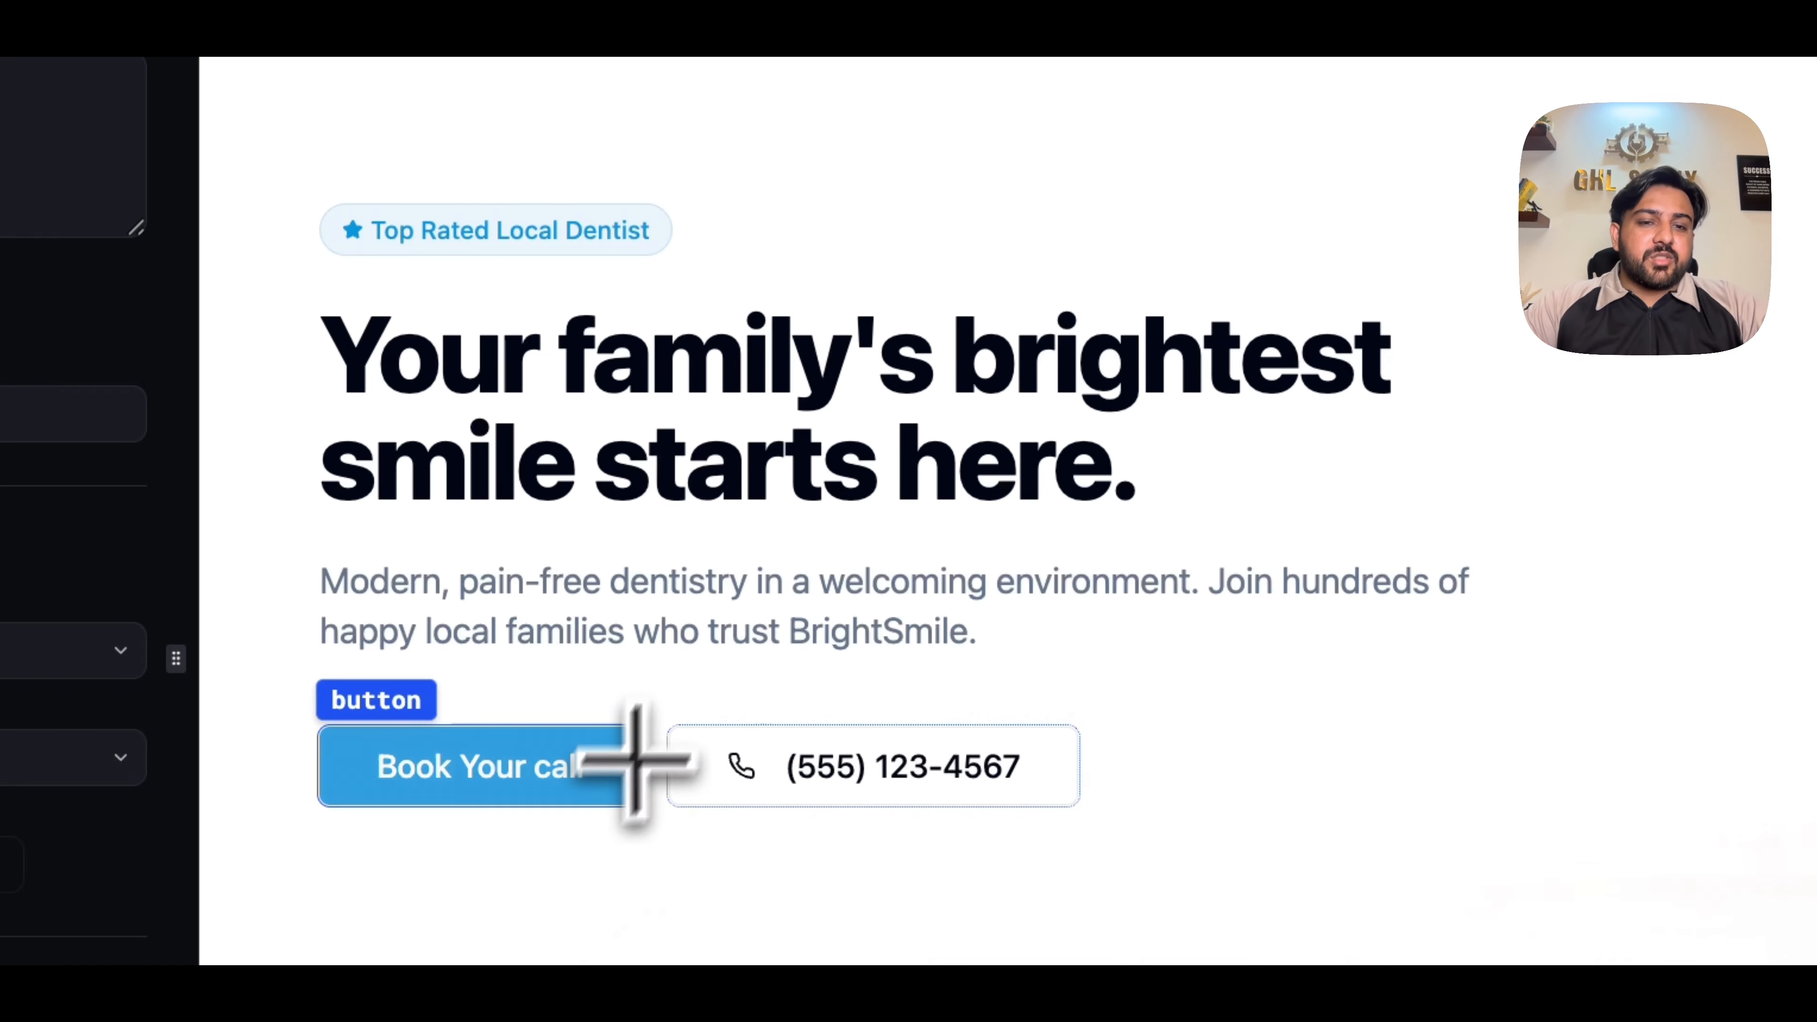
{"action": "left_click", "coordinate": [951, 558]}
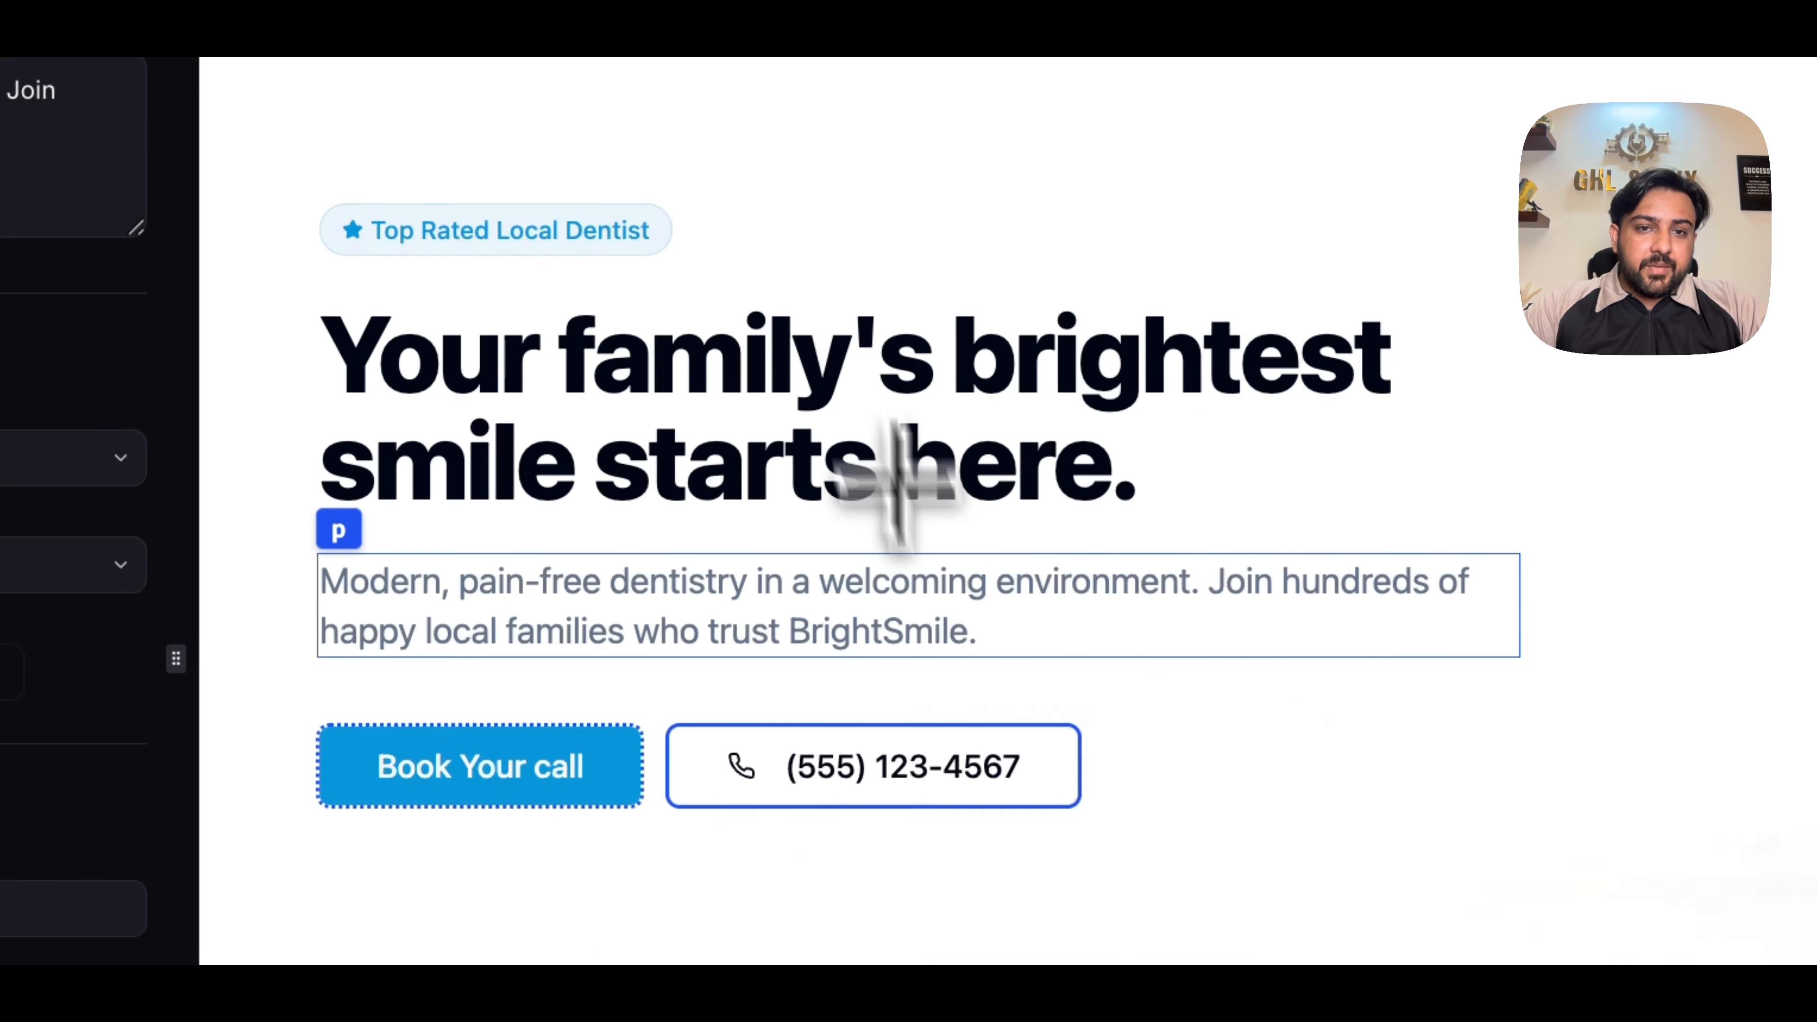
- Look through the homepage sections from the dental services down to the online booking calendar and the footer
{"action": "scroll", "coordinate": [955, 676], "scroll_direction": "down", "scroll_amount": 5}
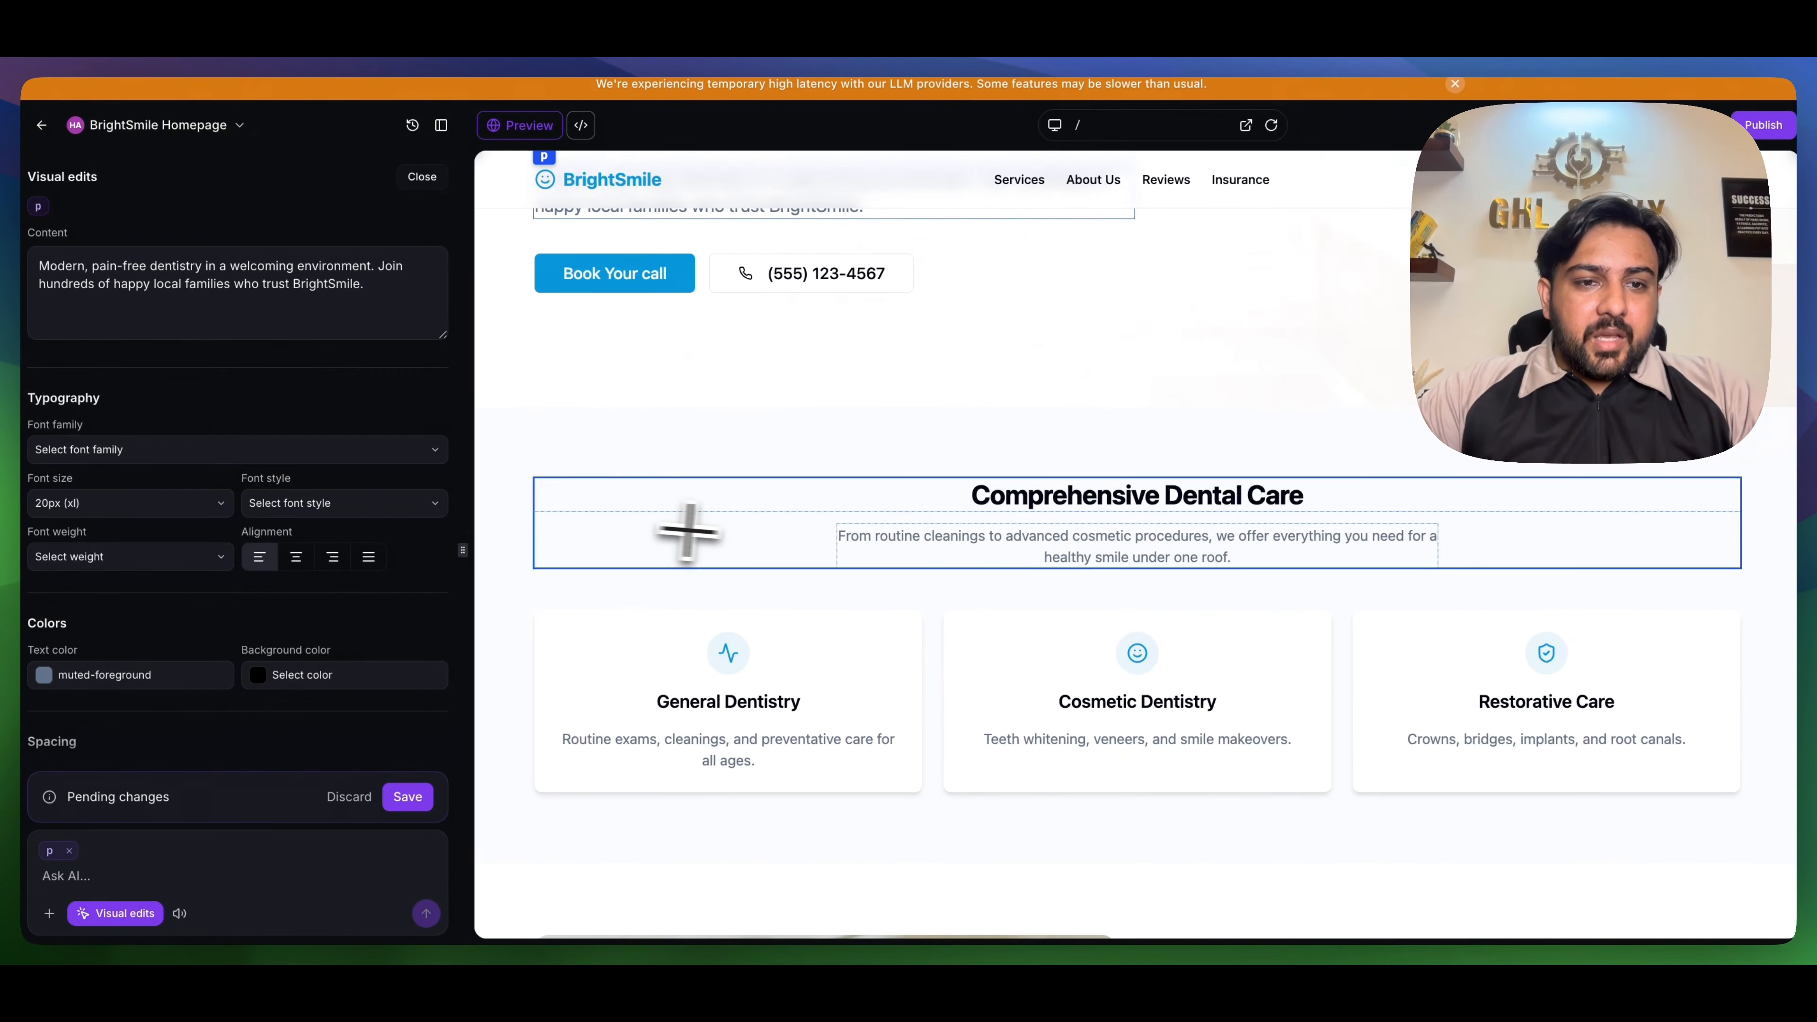
{"action": "scroll", "coordinate": [937, 505], "scroll_direction": "down", "scroll_amount": 3}
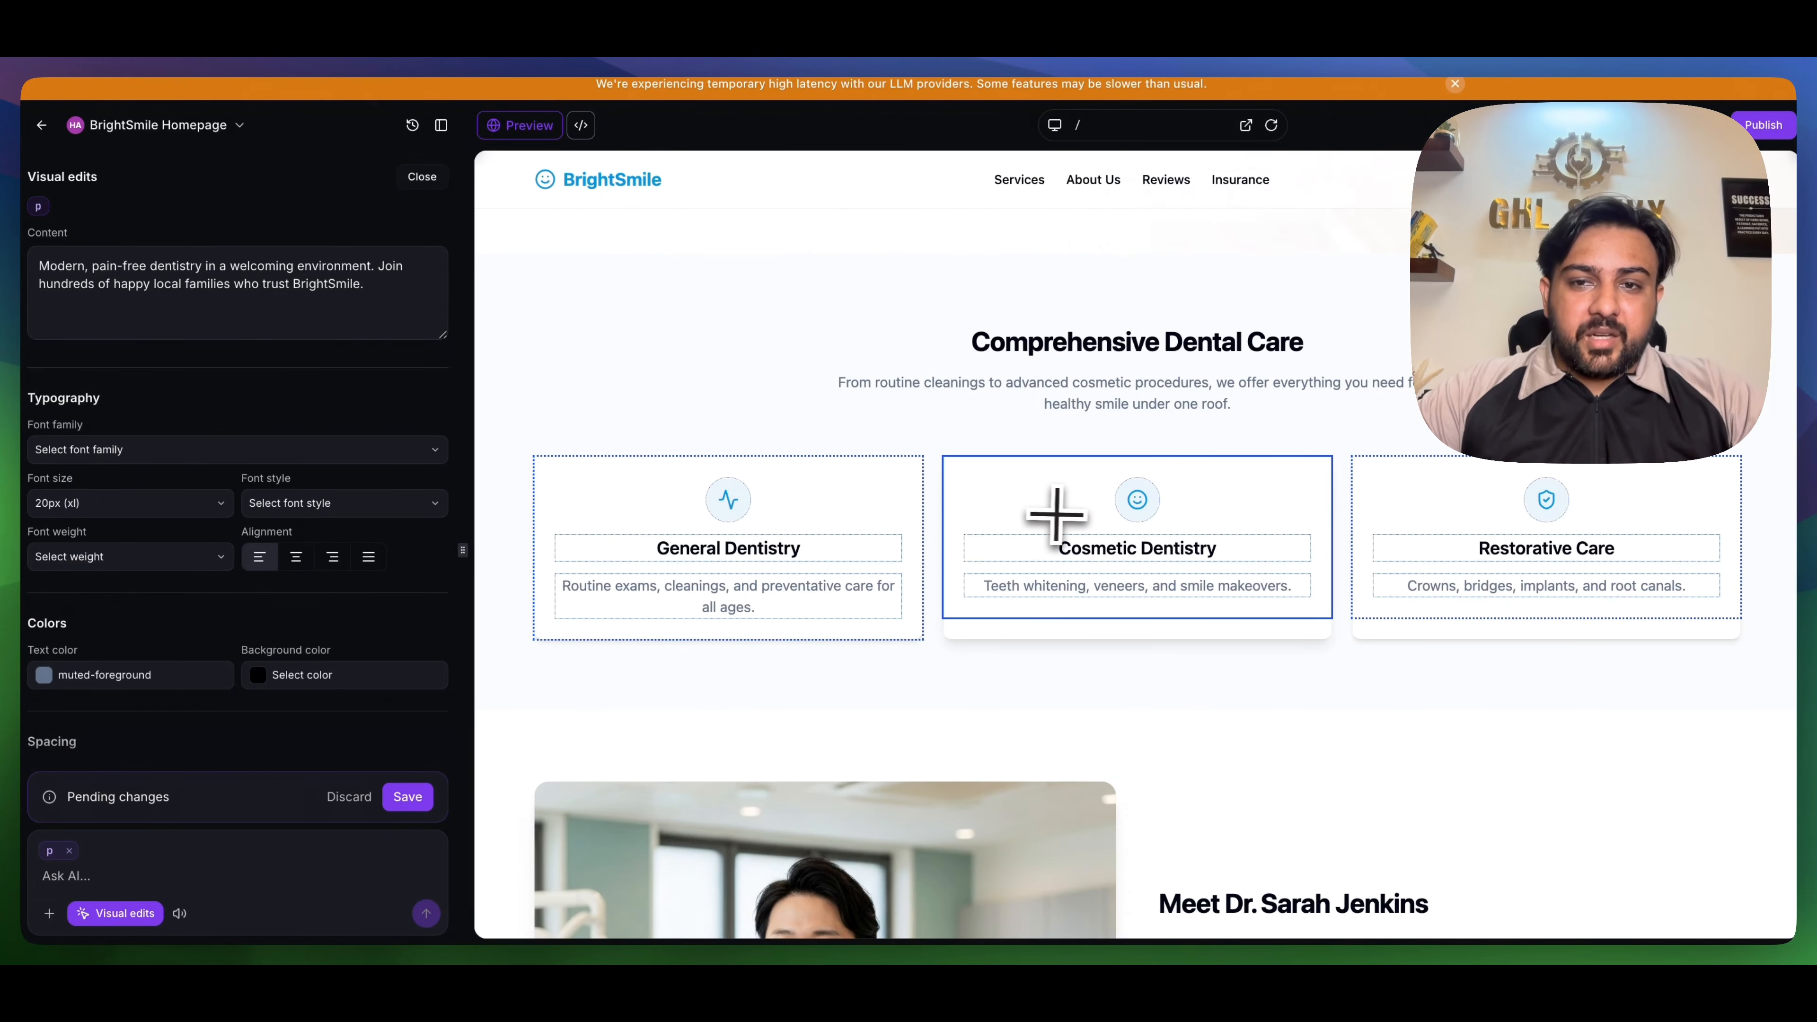
{"action": "scroll", "coordinate": [1063, 513], "scroll_direction": "down", "scroll_amount": 3}
{"action": "scroll", "coordinate": [1064, 514], "scroll_direction": "down", "scroll_amount": 5}
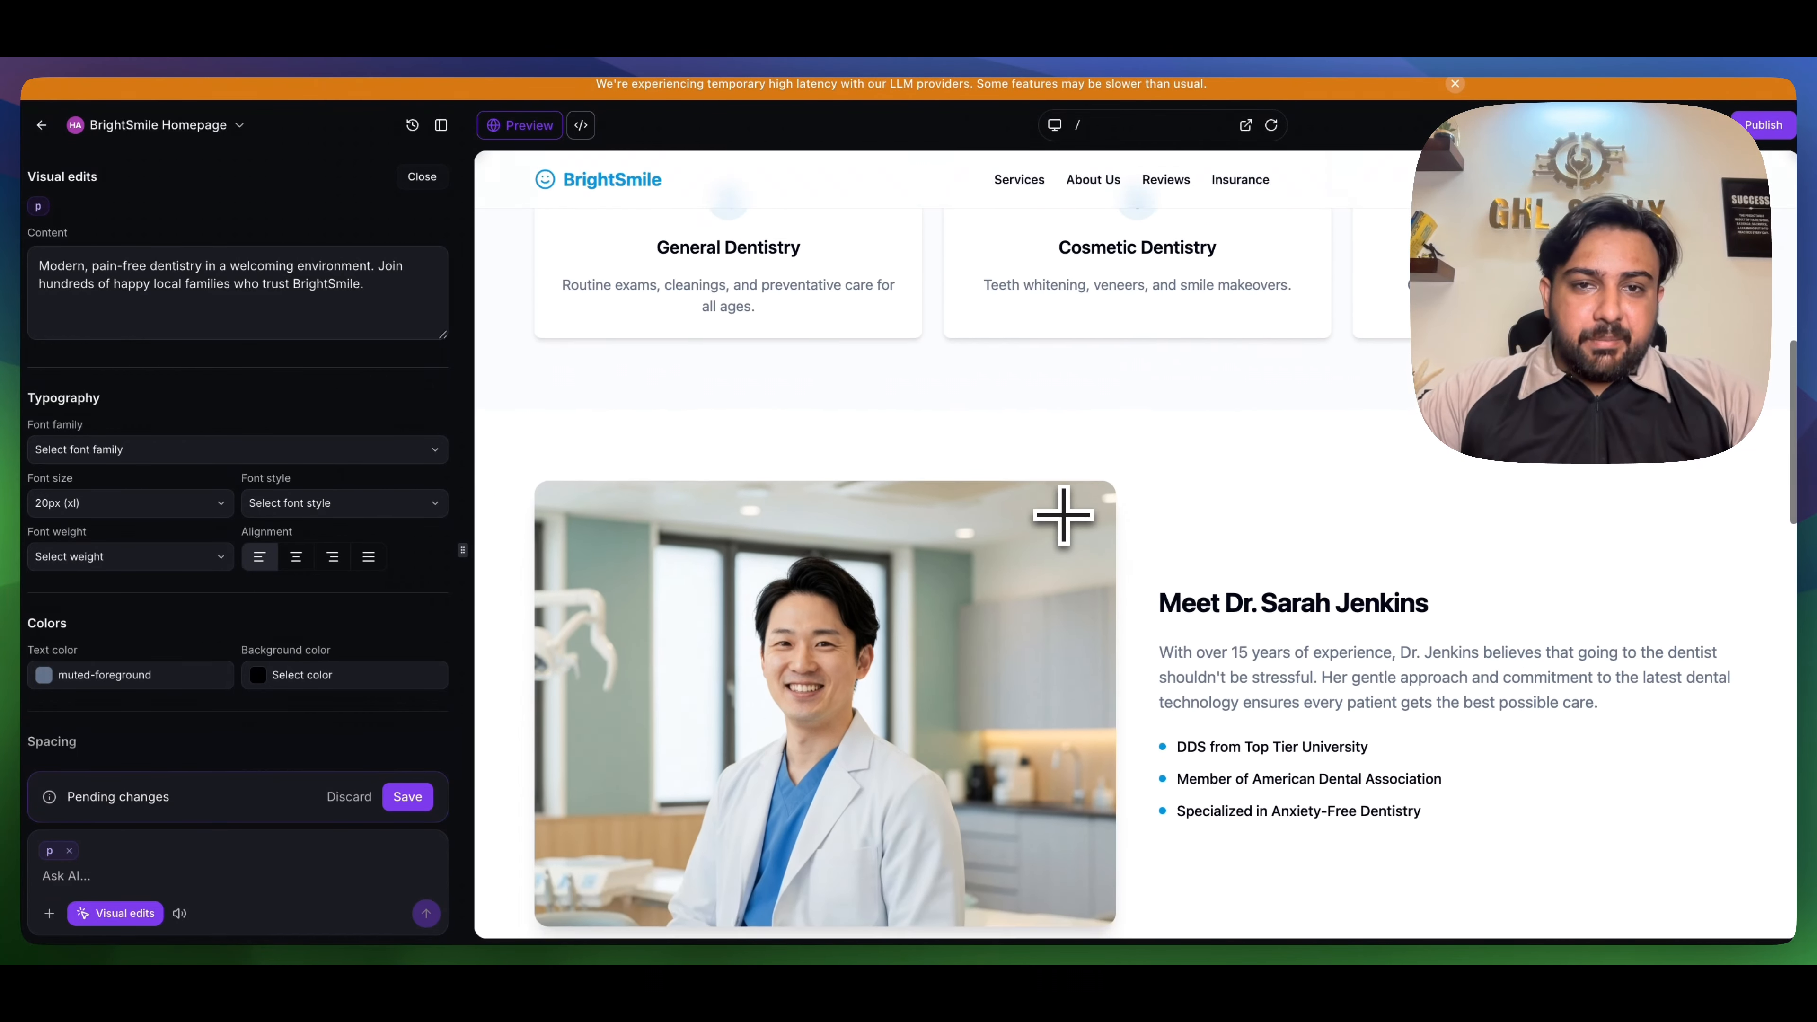
{"action": "scroll", "coordinate": [1152, 491], "scroll_direction": "down", "scroll_amount": 15}
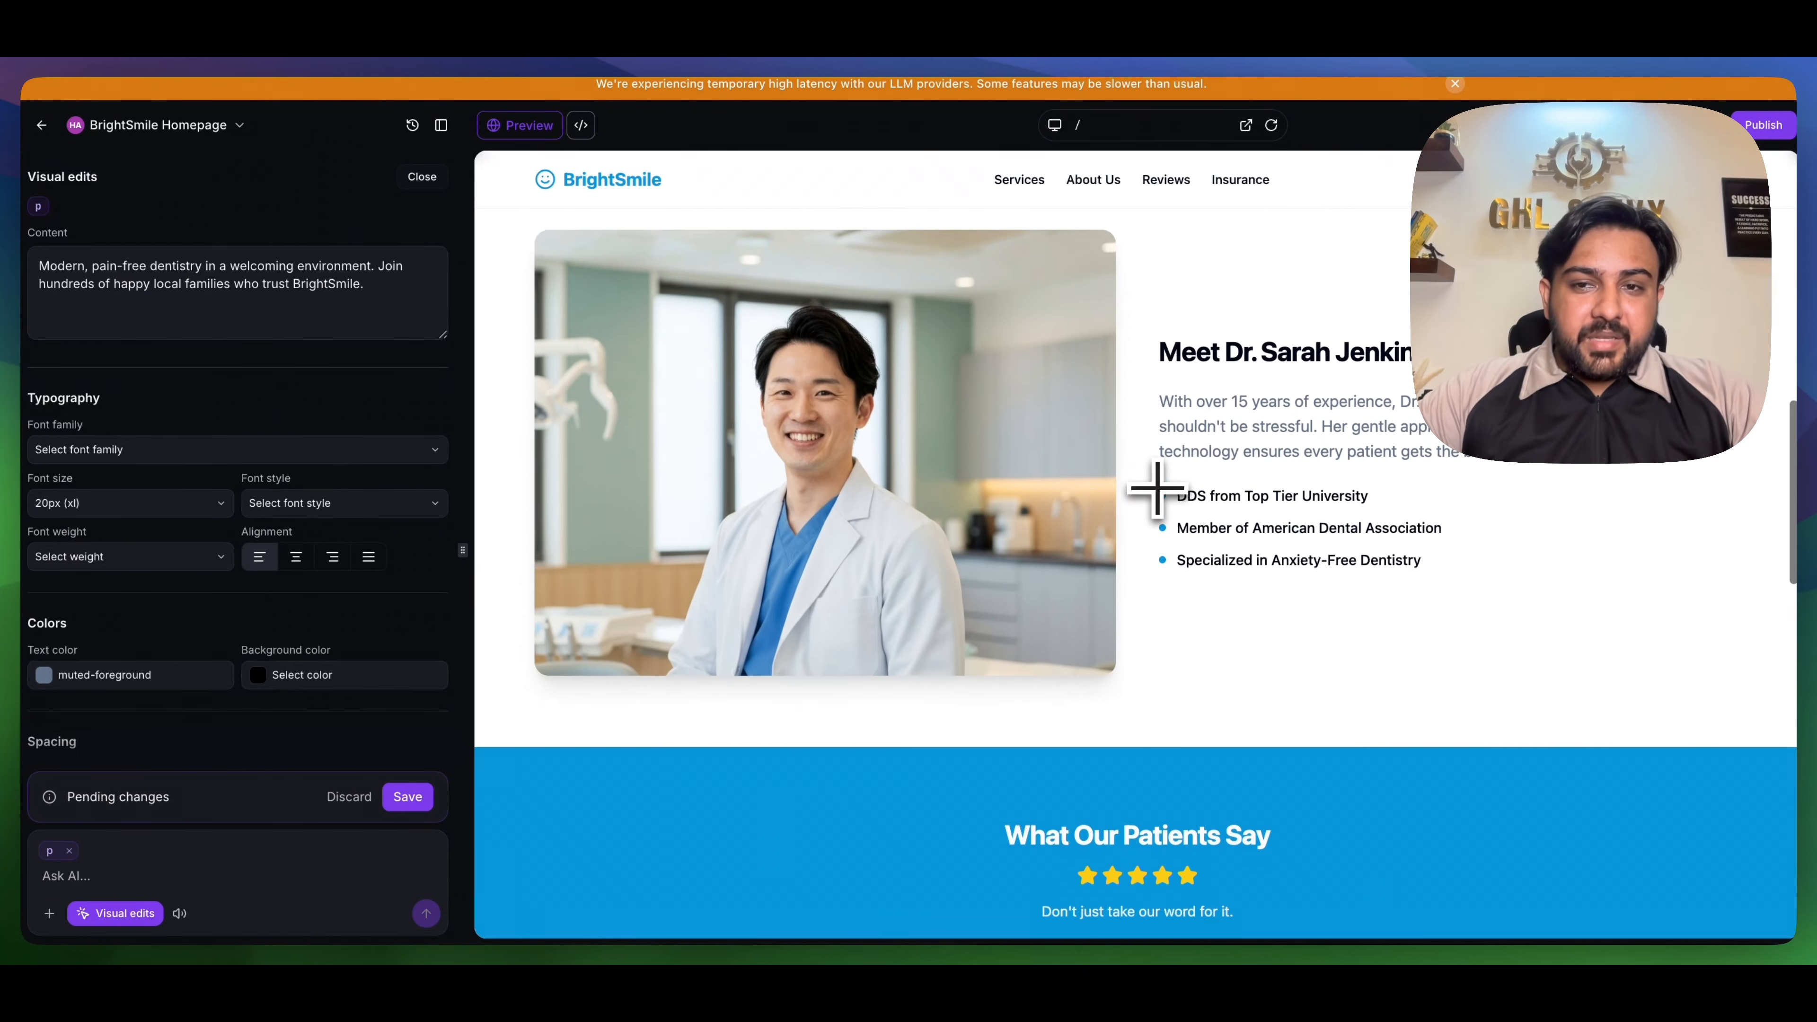
{"action": "scroll", "coordinate": [1157, 489], "scroll_direction": "down", "scroll_amount": 10}
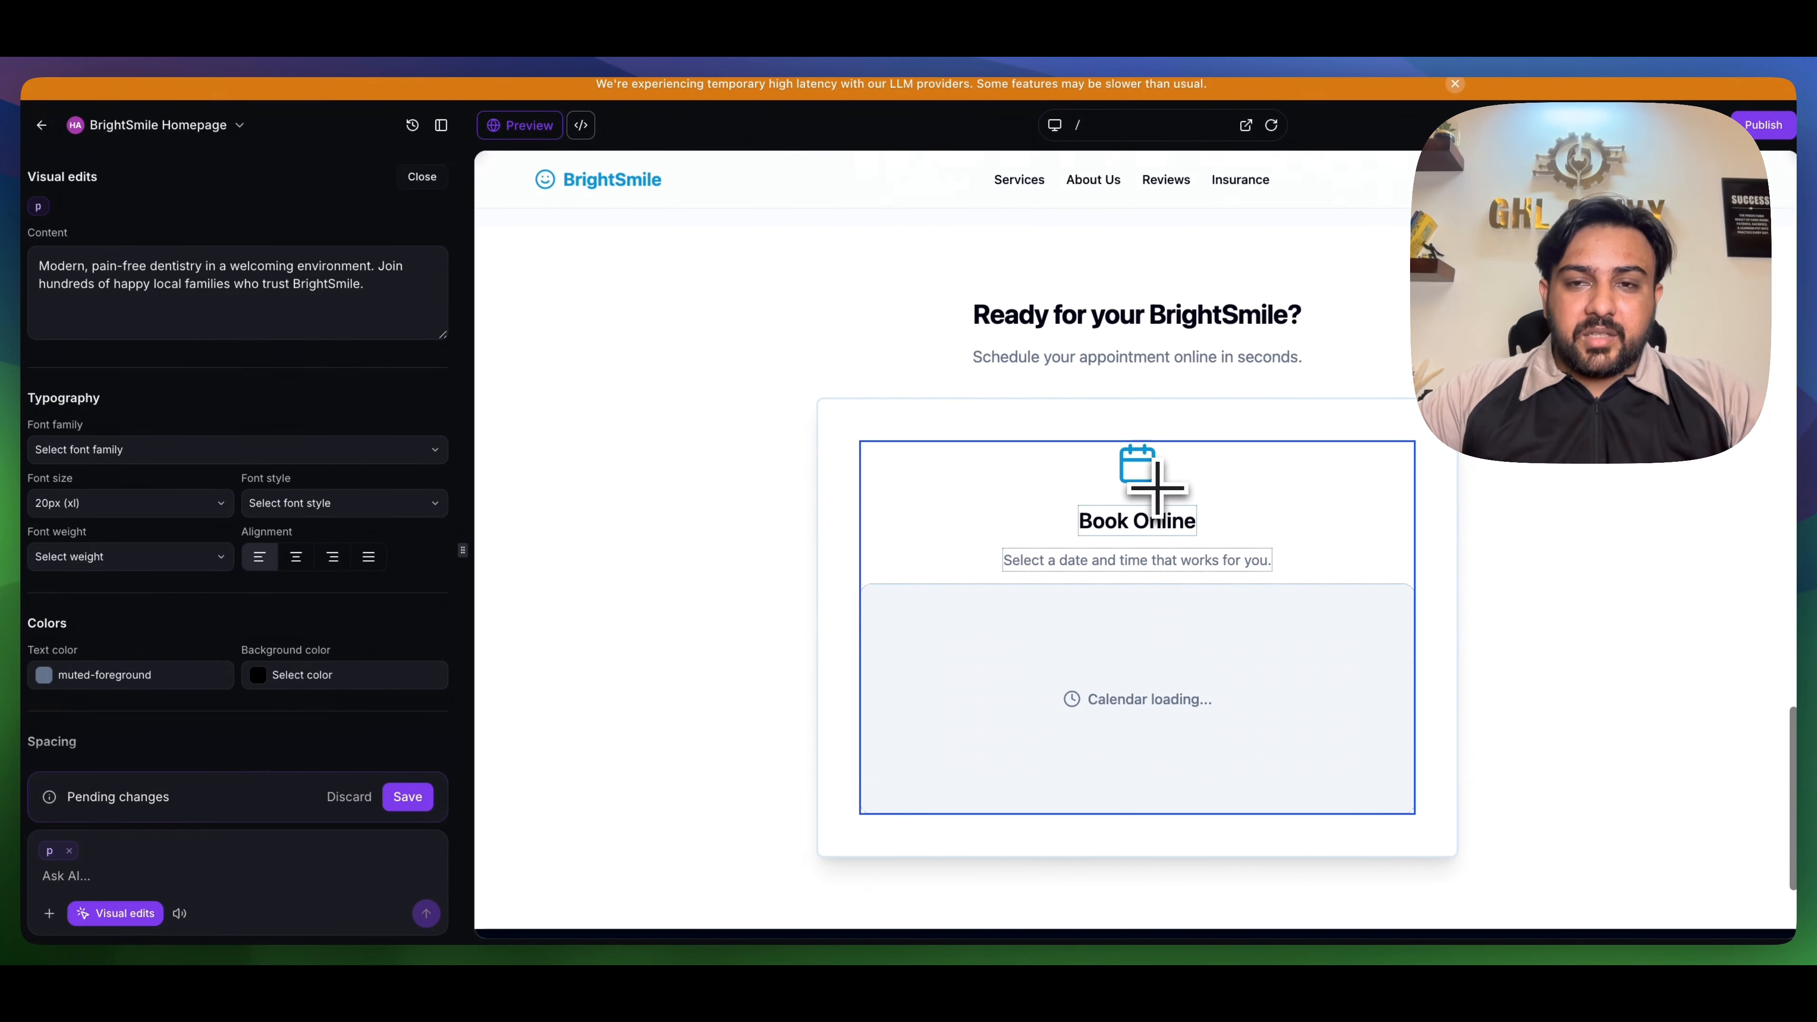
{"action": "scroll", "coordinate": [1120, 472], "scroll_direction": "down", "scroll_amount": 4}
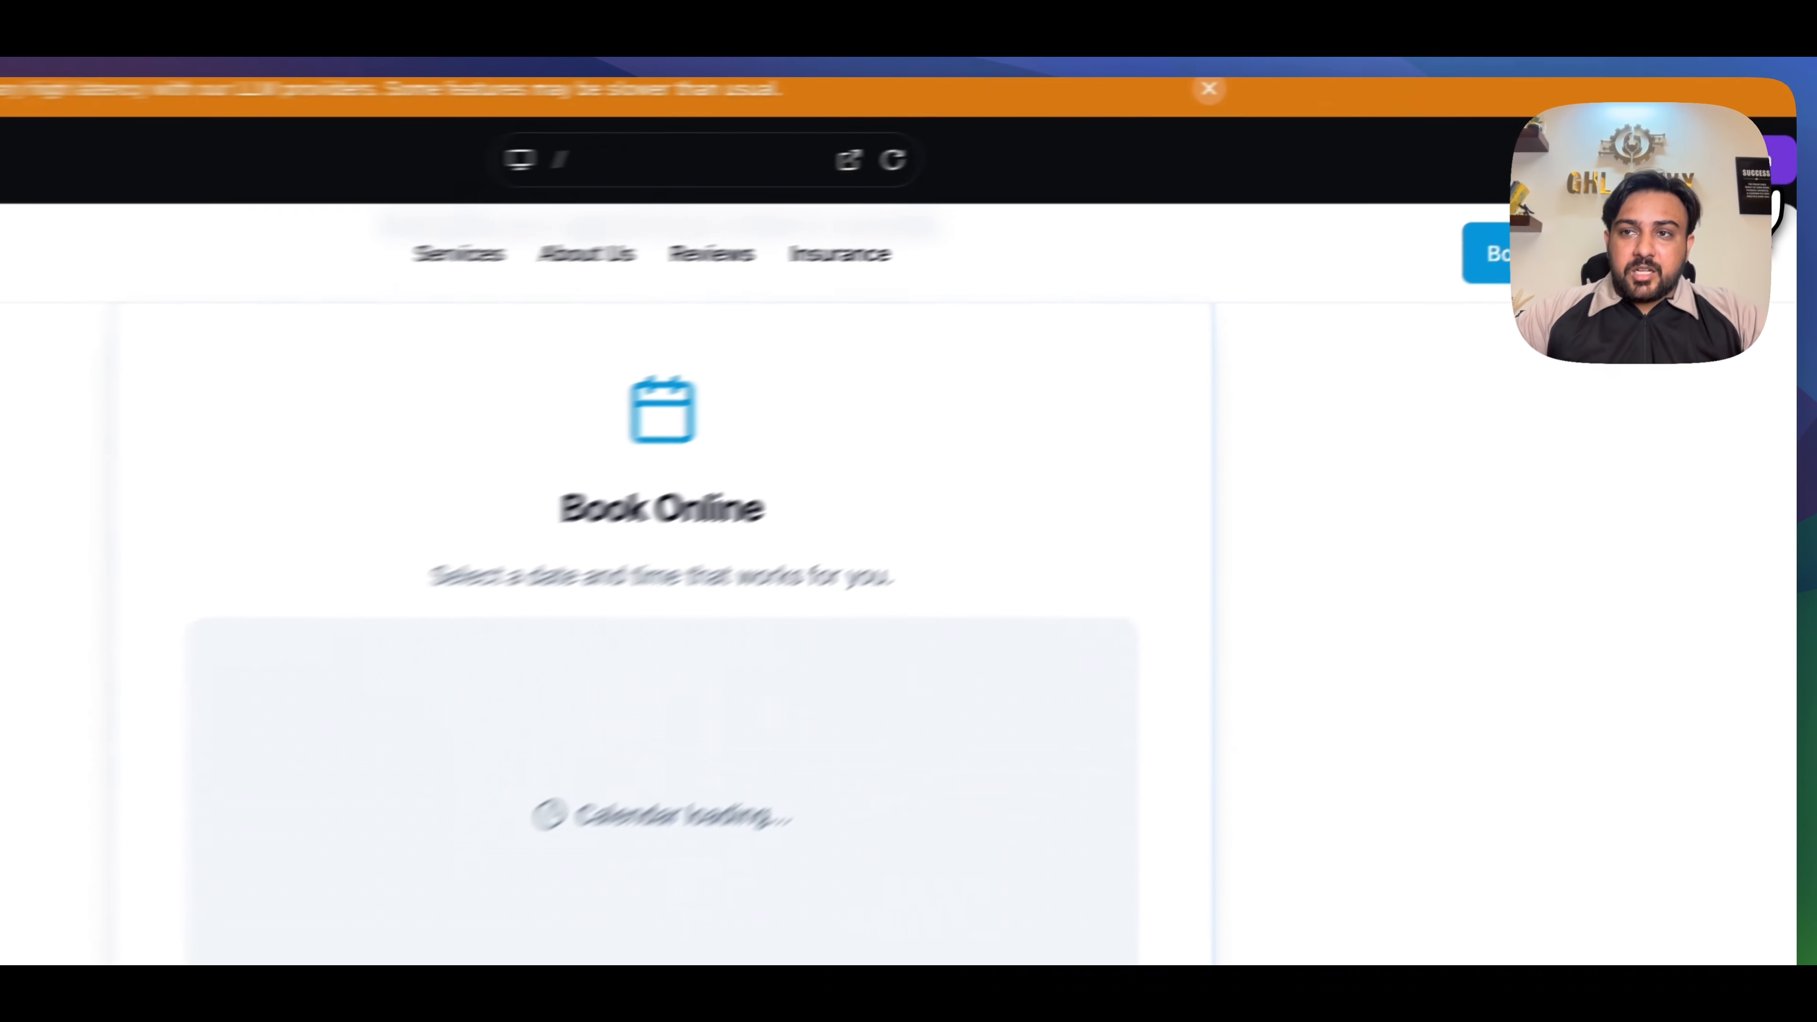
- Publish the site at brightsmile-homepa-2.vibepreview.com with the default title and description
{"action": "left_click", "coordinate": [1763, 126]}
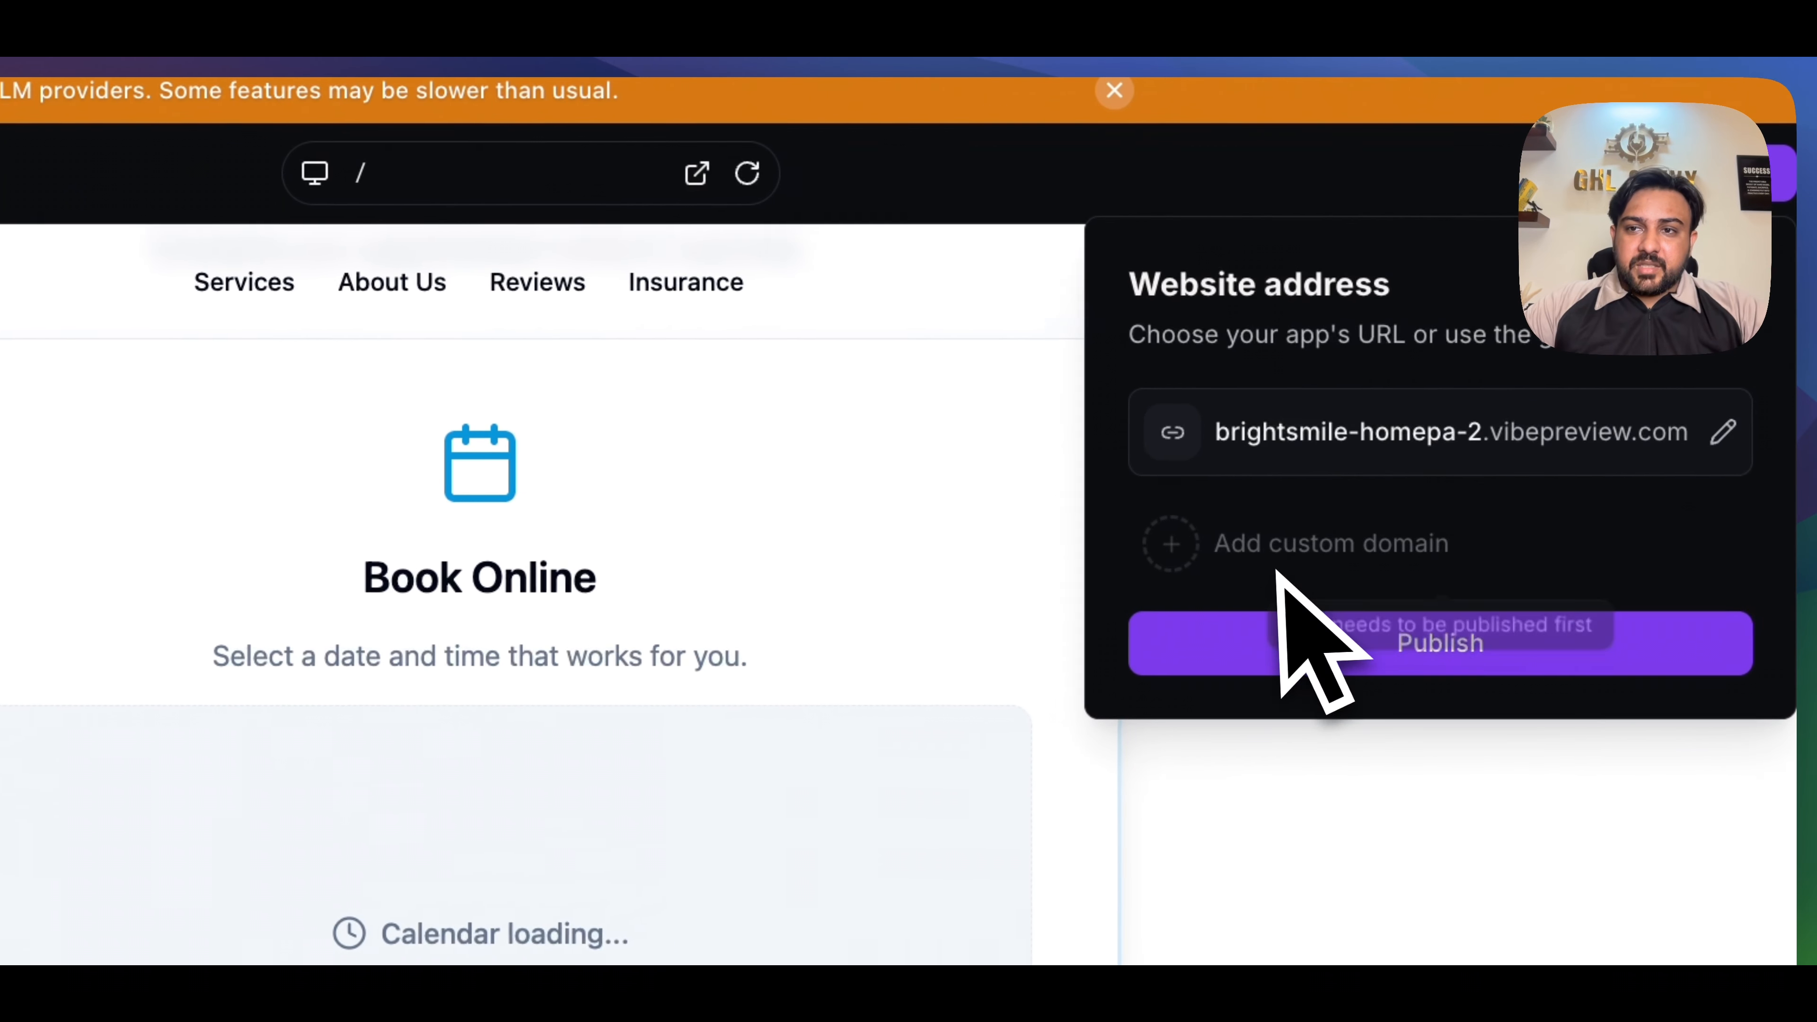
{"action": "left_click", "coordinate": [1377, 669]}
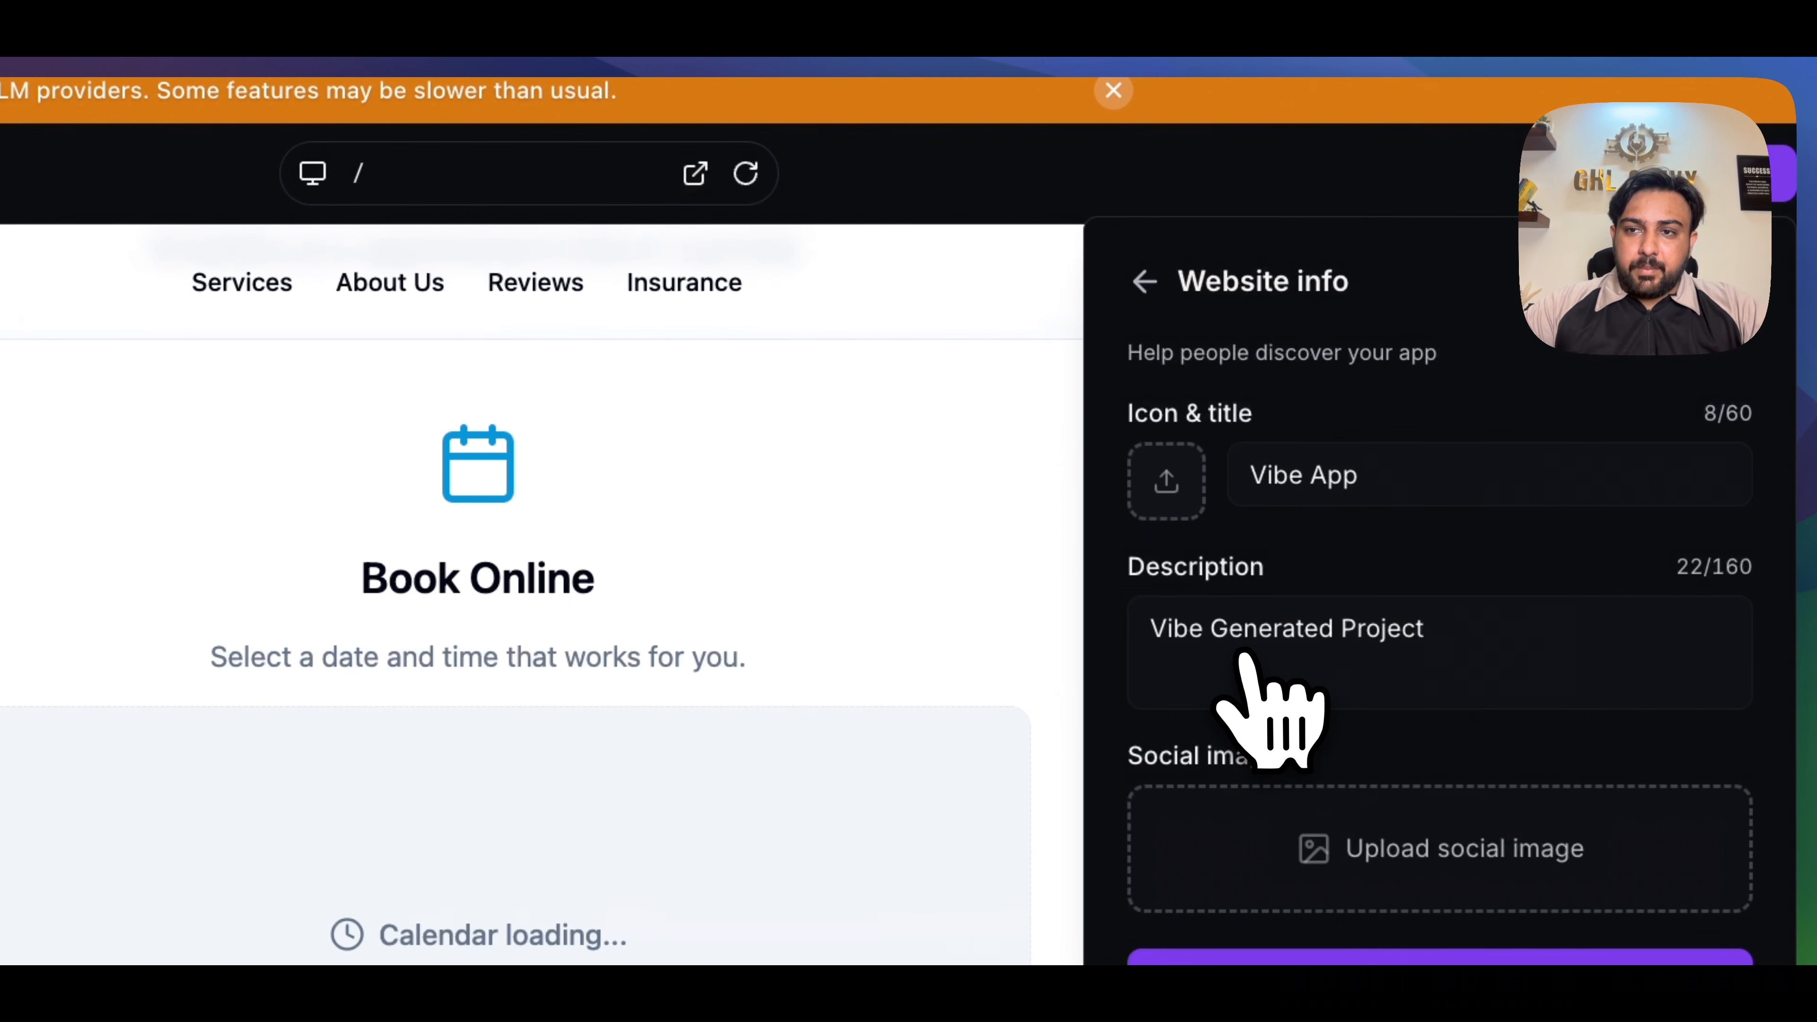
{"action": "scroll", "coordinate": [1319, 730], "scroll_direction": "down", "scroll_amount": 3}
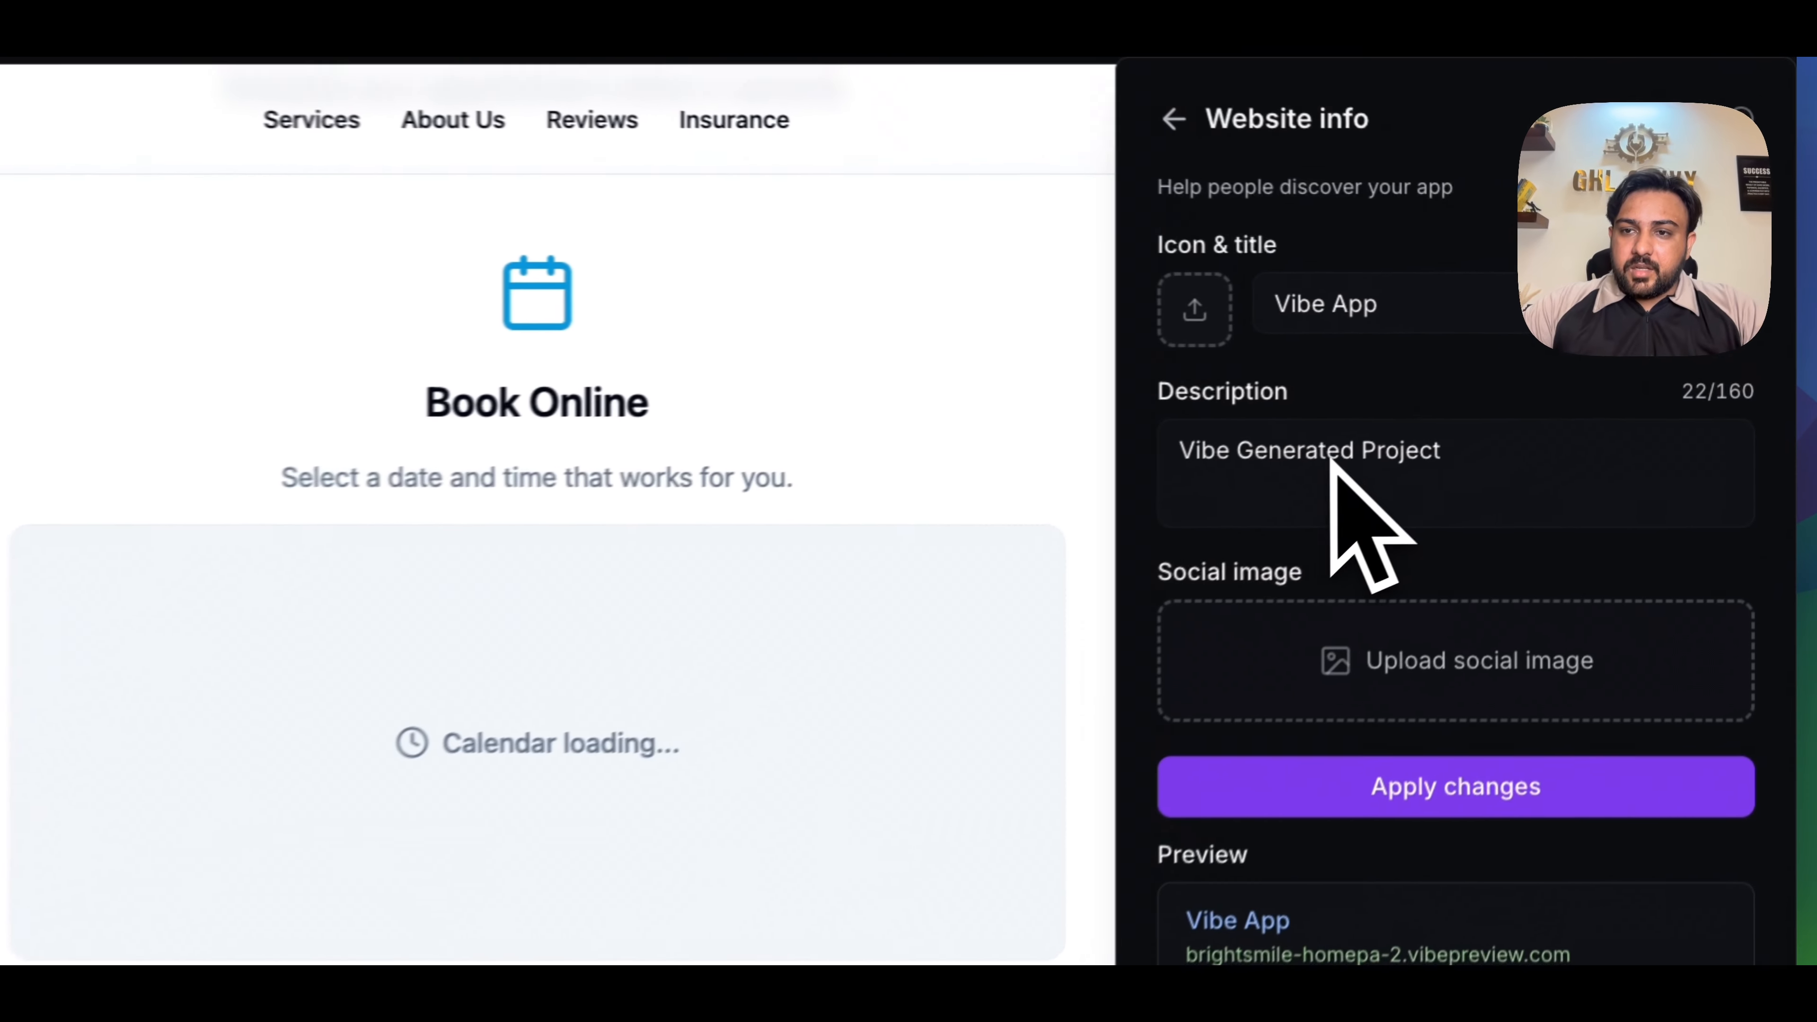
{"action": "left_click", "coordinate": [1584, 528]}
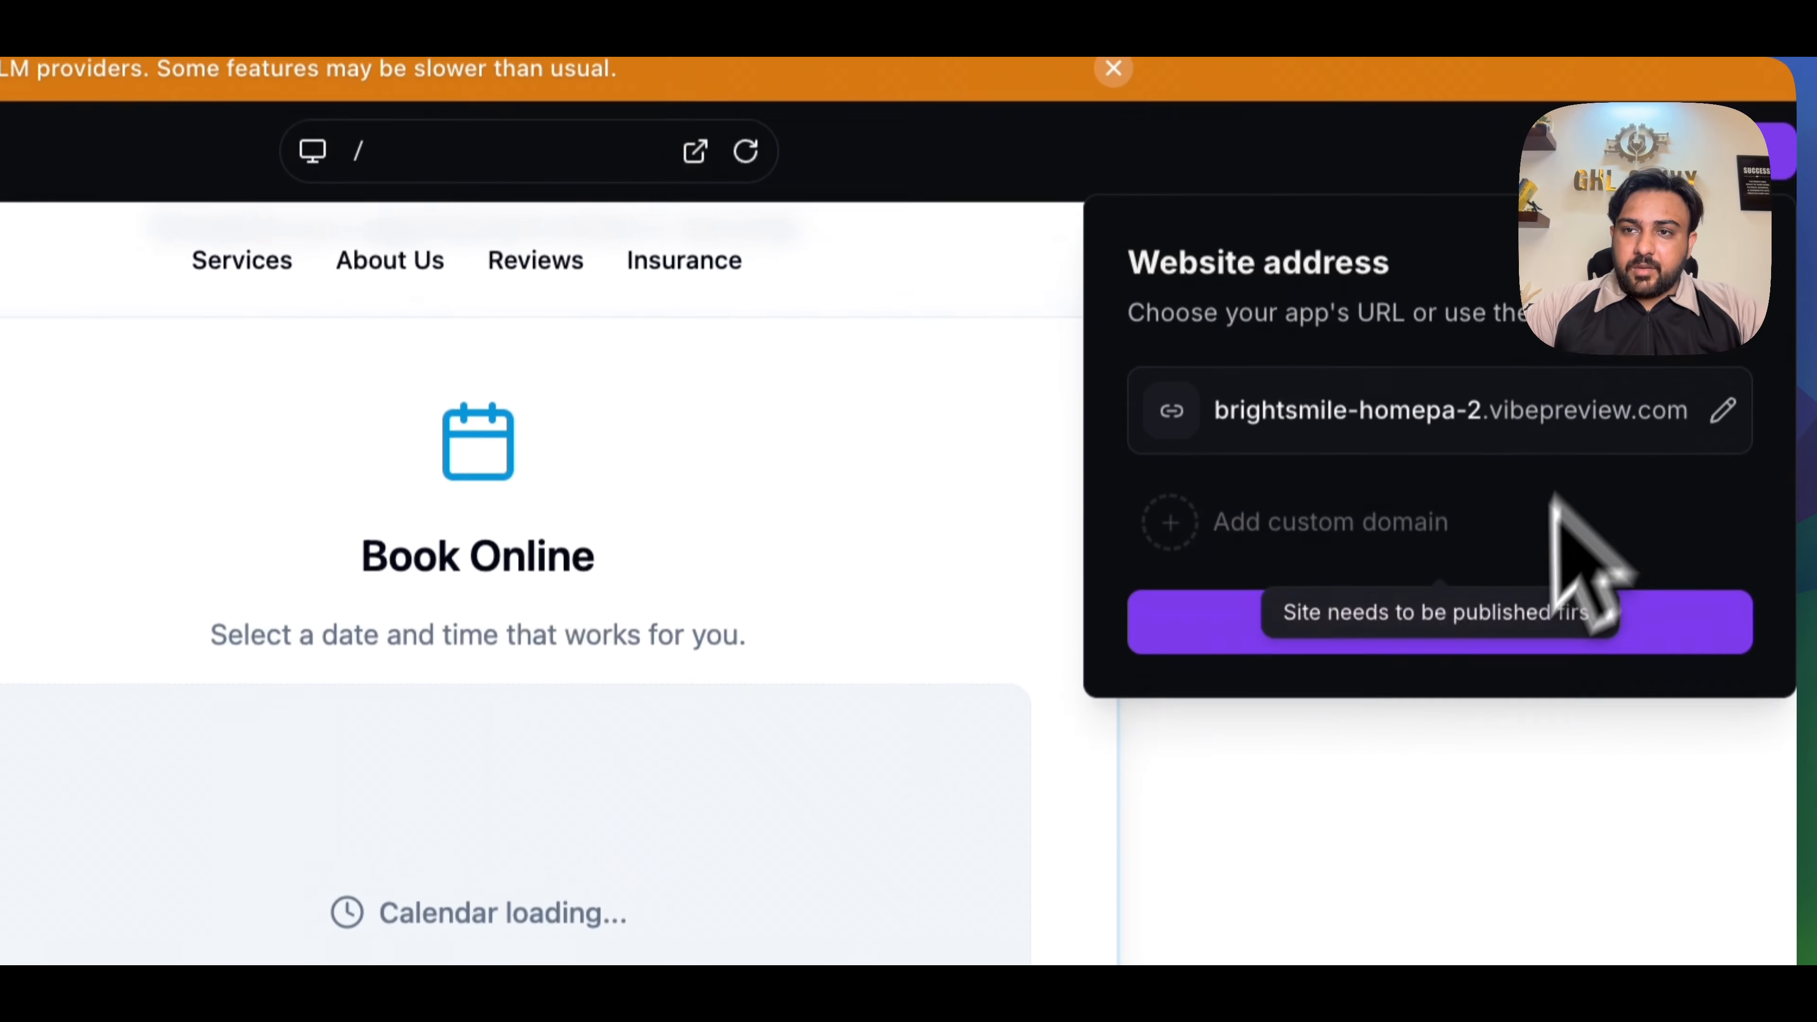
{"action": "left_click", "coordinate": [1257, 488]}
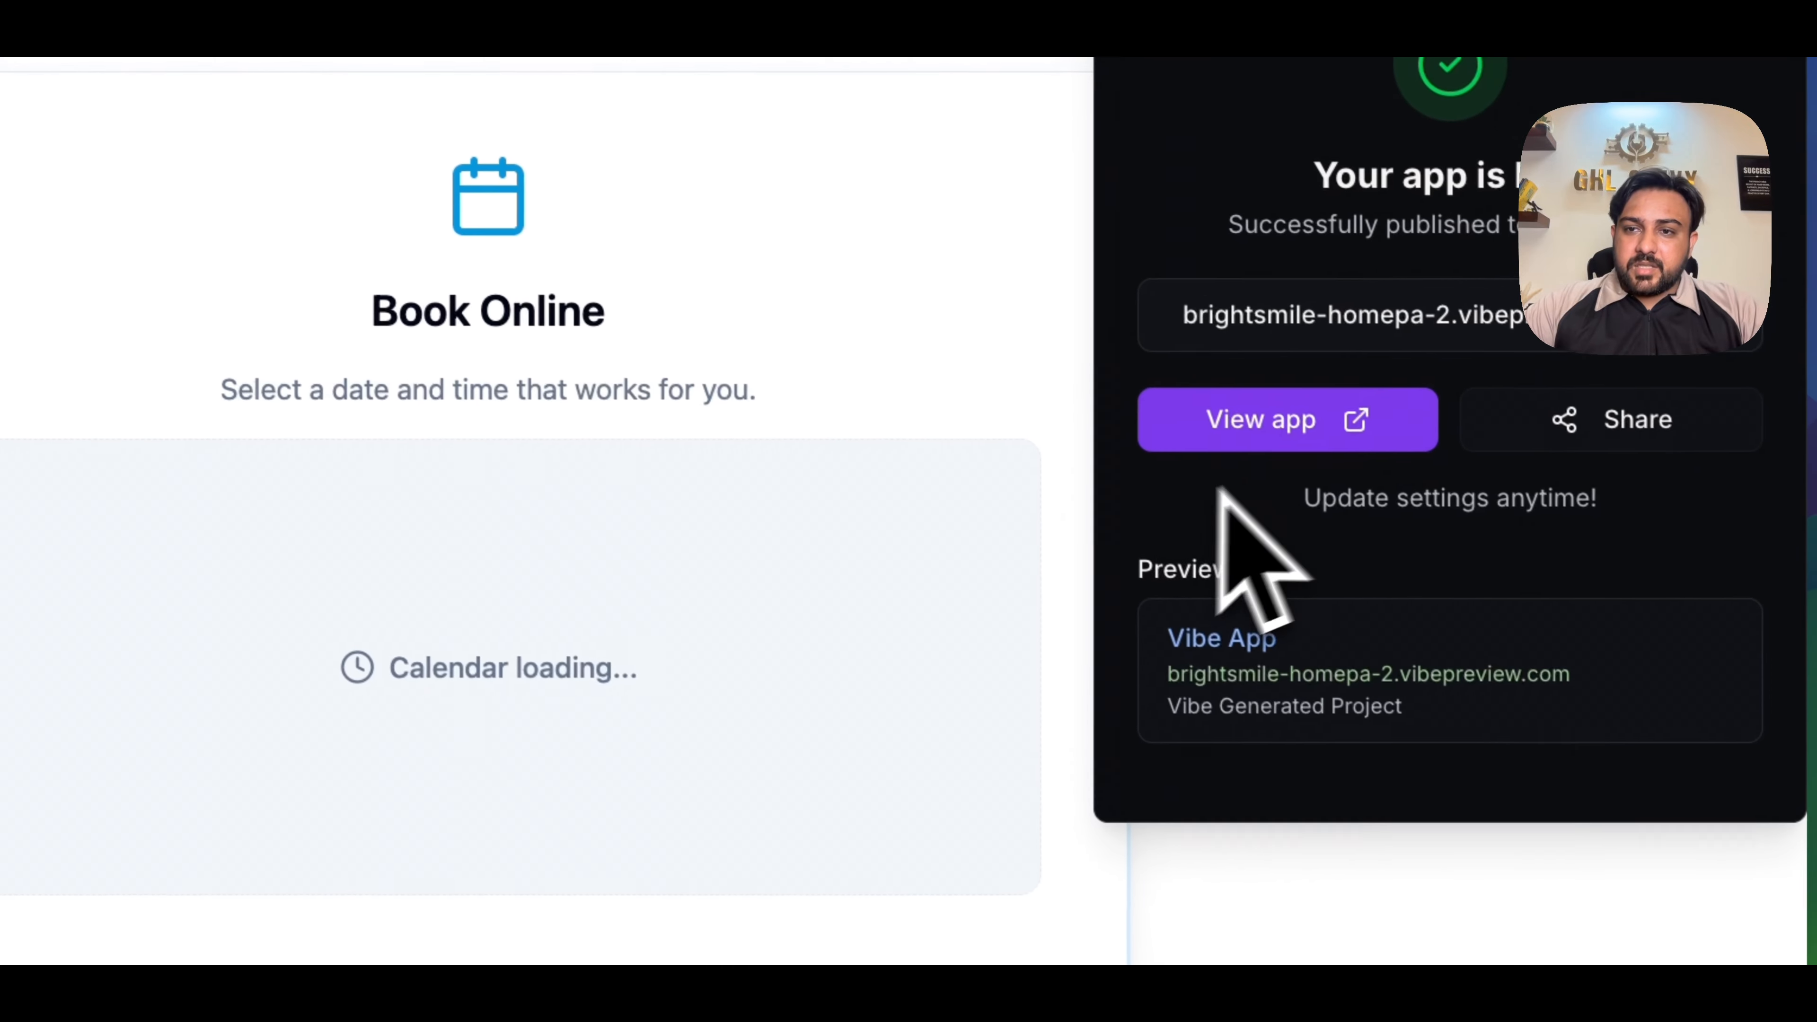
{"action": "left_click", "coordinate": [1002, 648]}
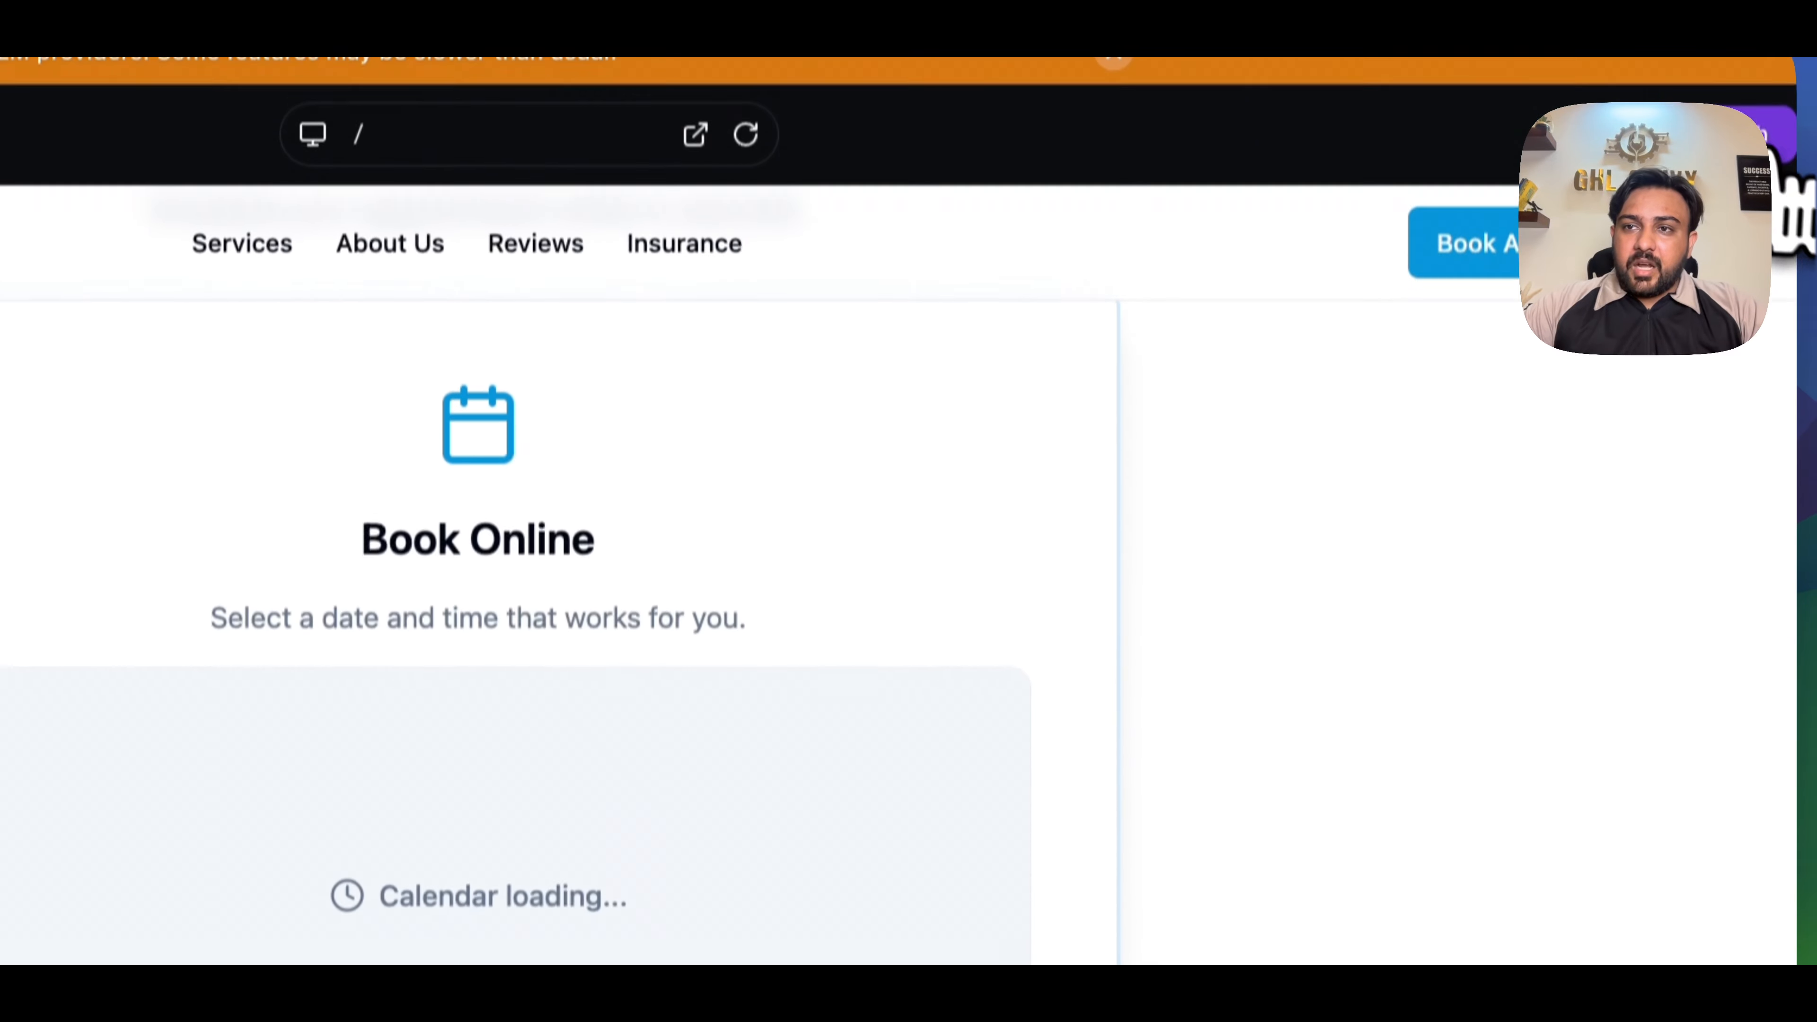
- Add the "vibe" subdomain of the owner's domain as the site's custom domain and authorize it automatically with Cloudflare
{"action": "left_click", "coordinate": [1781, 168]}
{"action": "left_click", "coordinate": [1340, 479]}
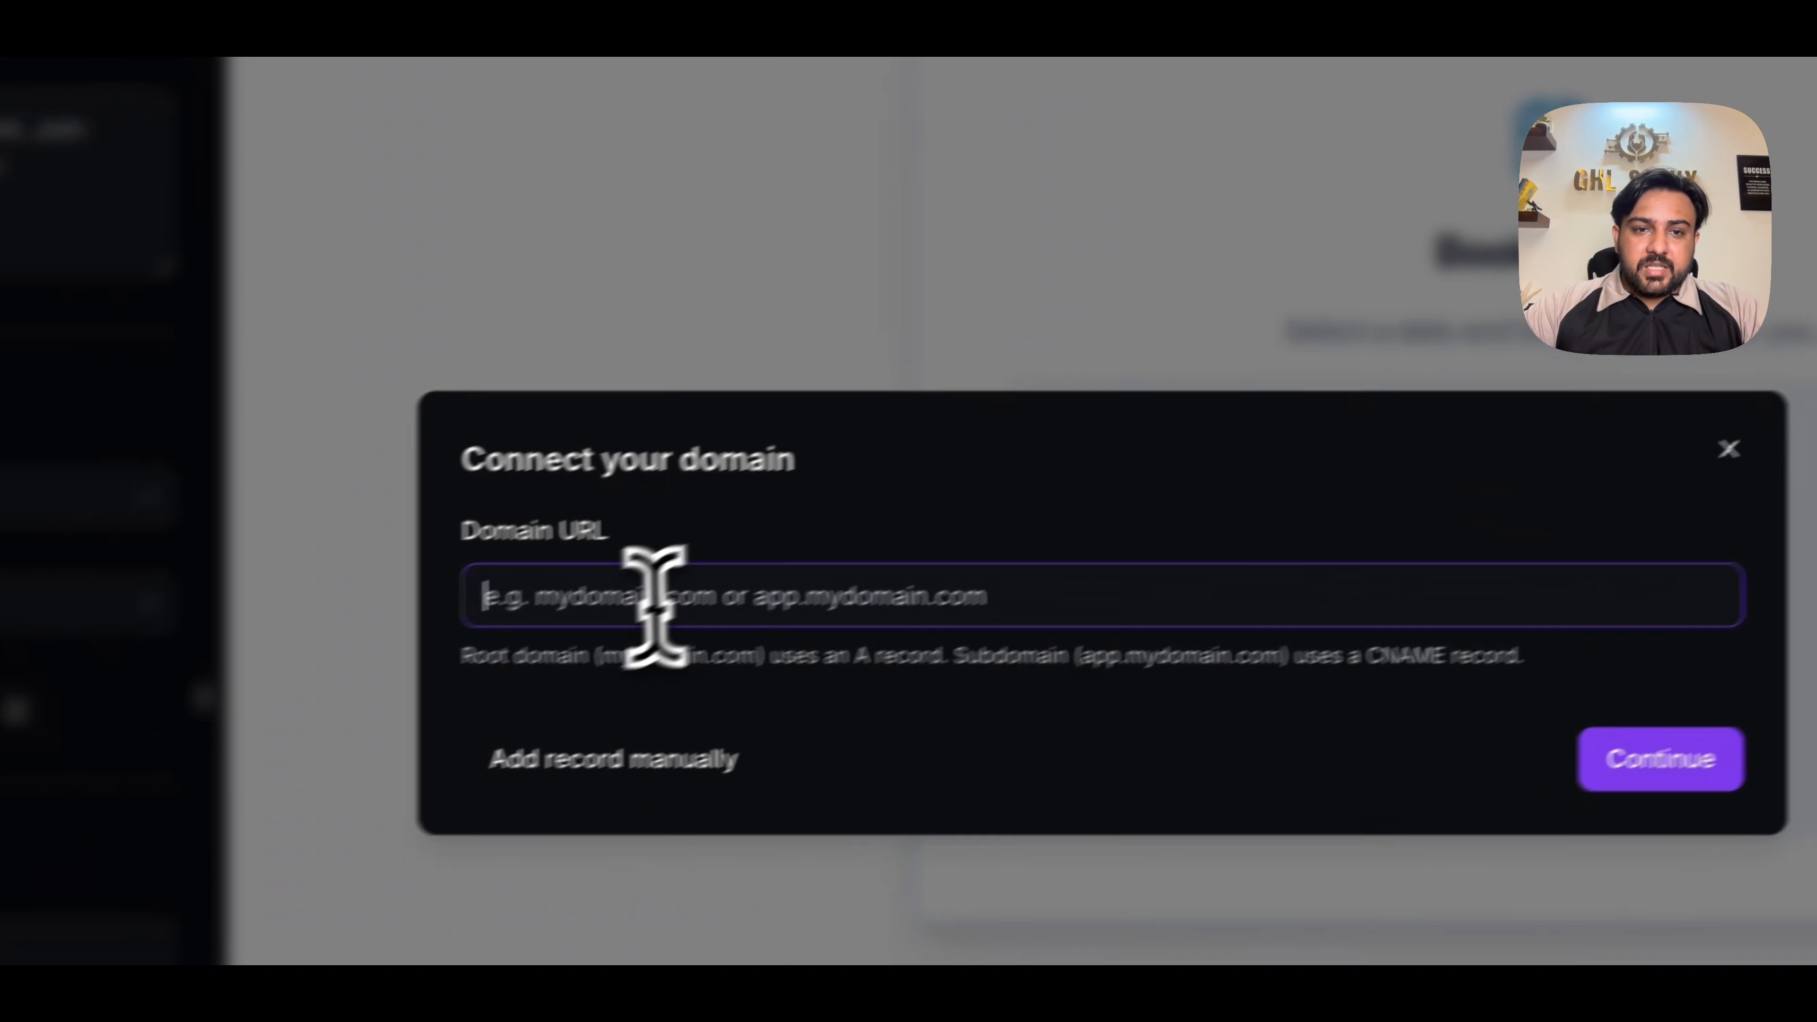
{"action": "left_click", "coordinate": [657, 600]}
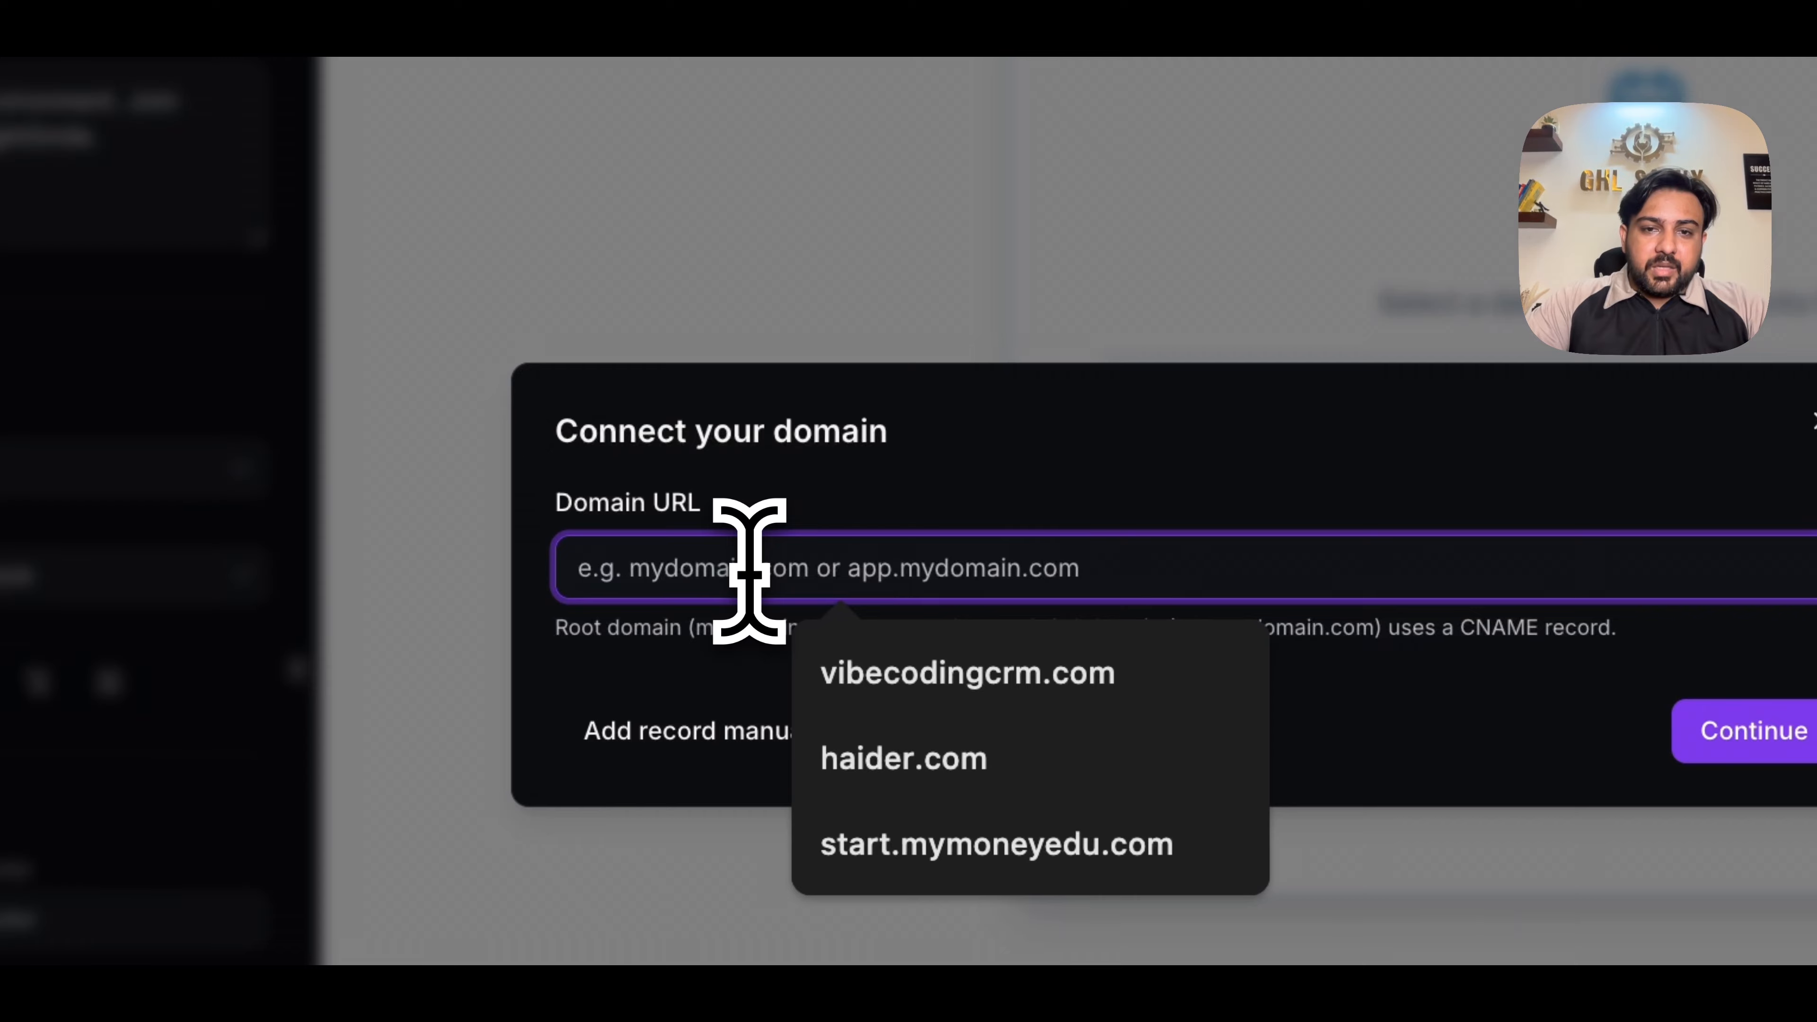
{"action": "type", "text": "haidersafdar.com"}
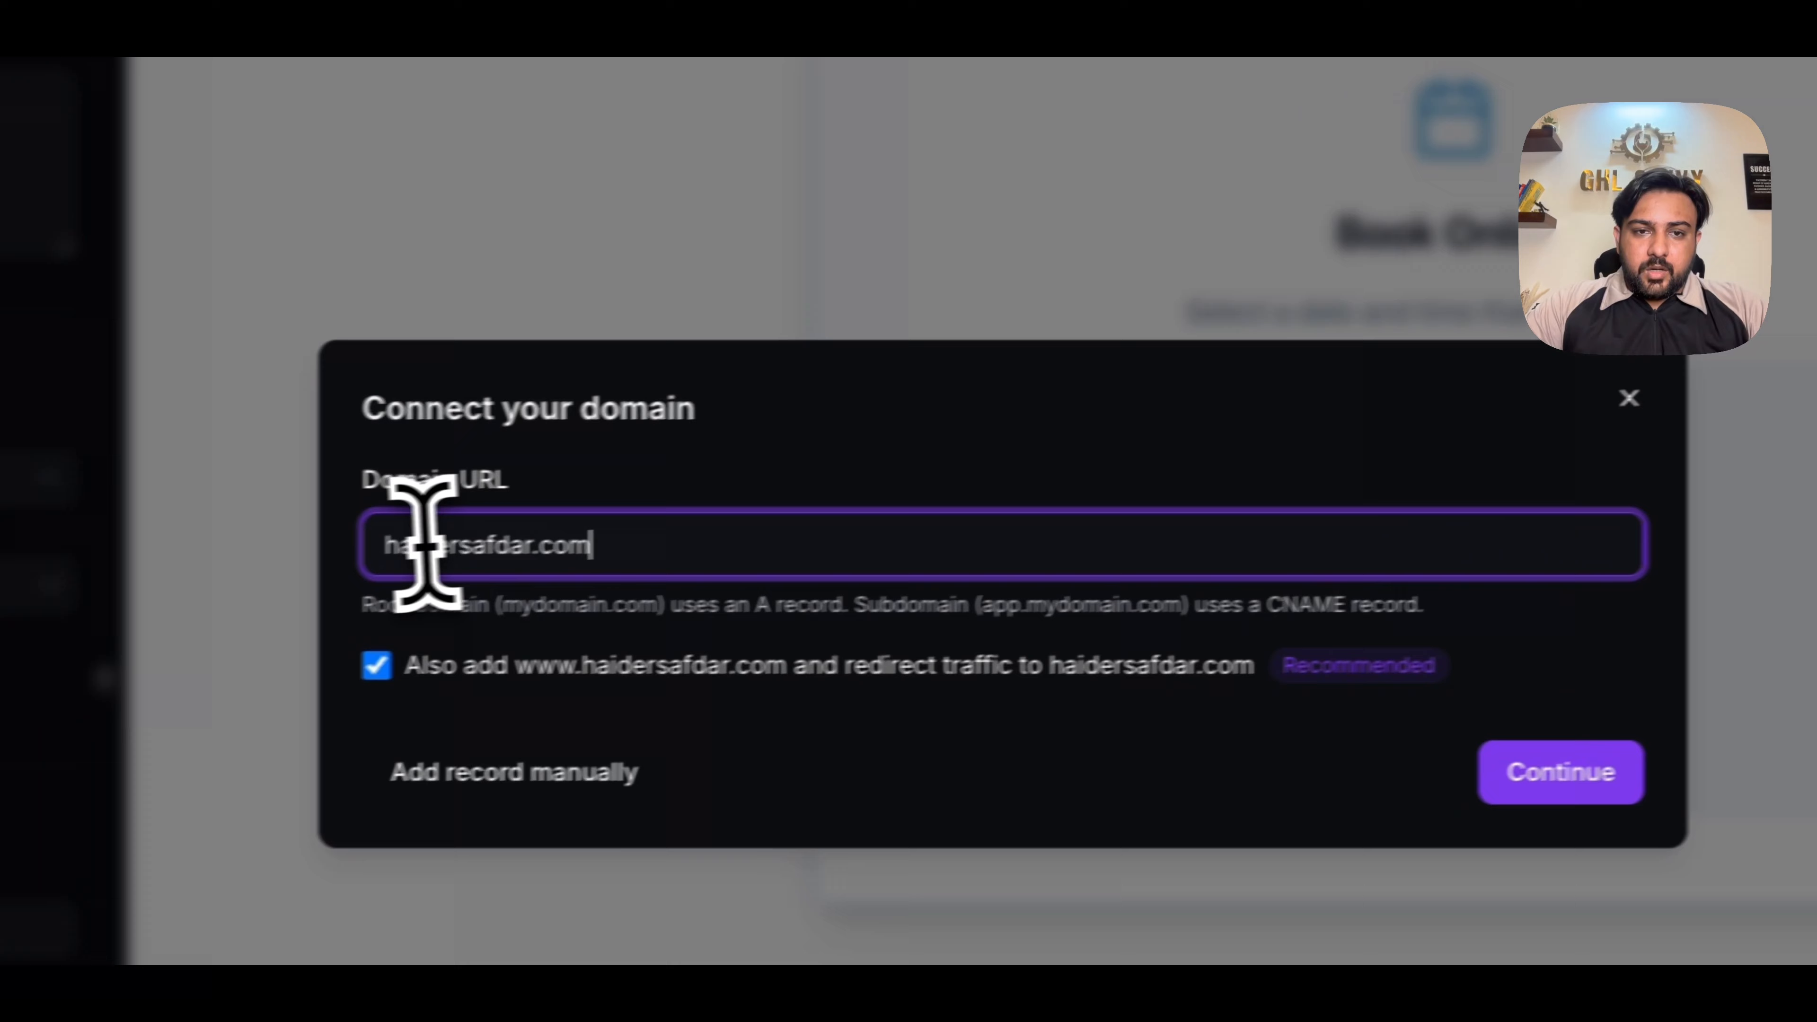
{"action": "key", "text": "Home"}
{"action": "type", "text": "vibe"}
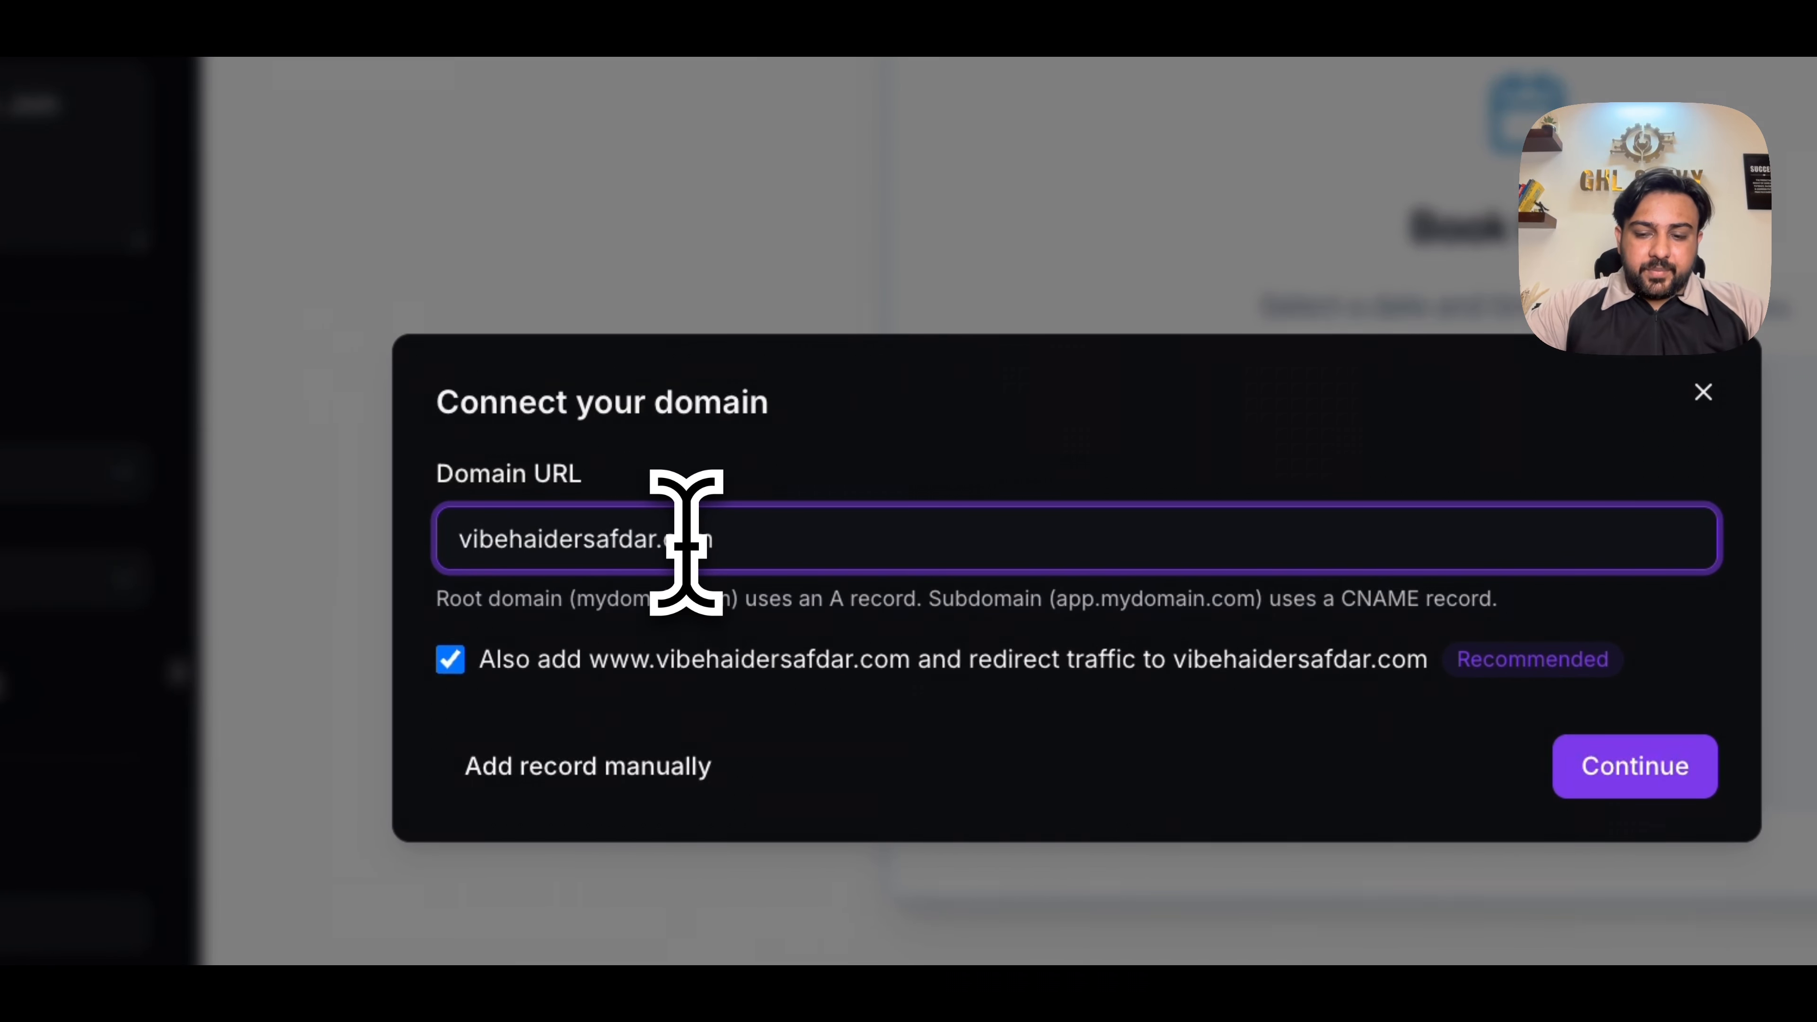
{"action": "type", "text": "."}
{"action": "left_click", "coordinate": [1665, 751]}
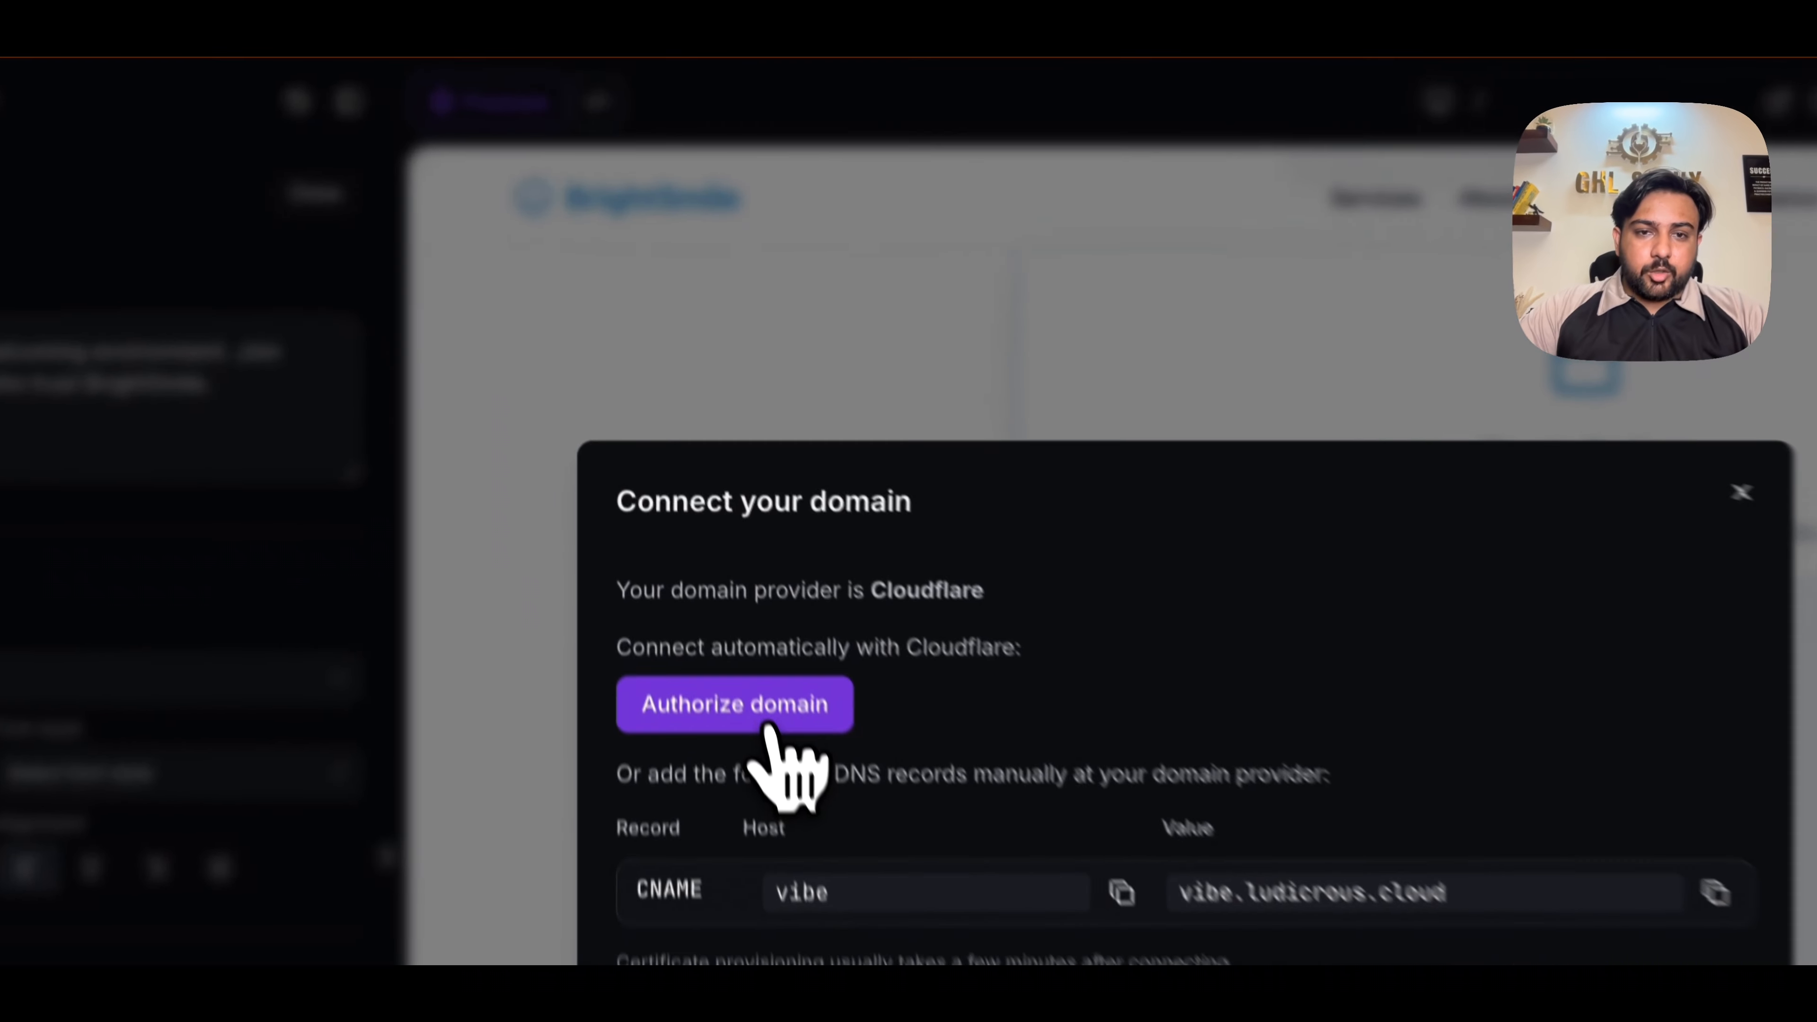
{"action": "left_click", "coordinate": [677, 473]}
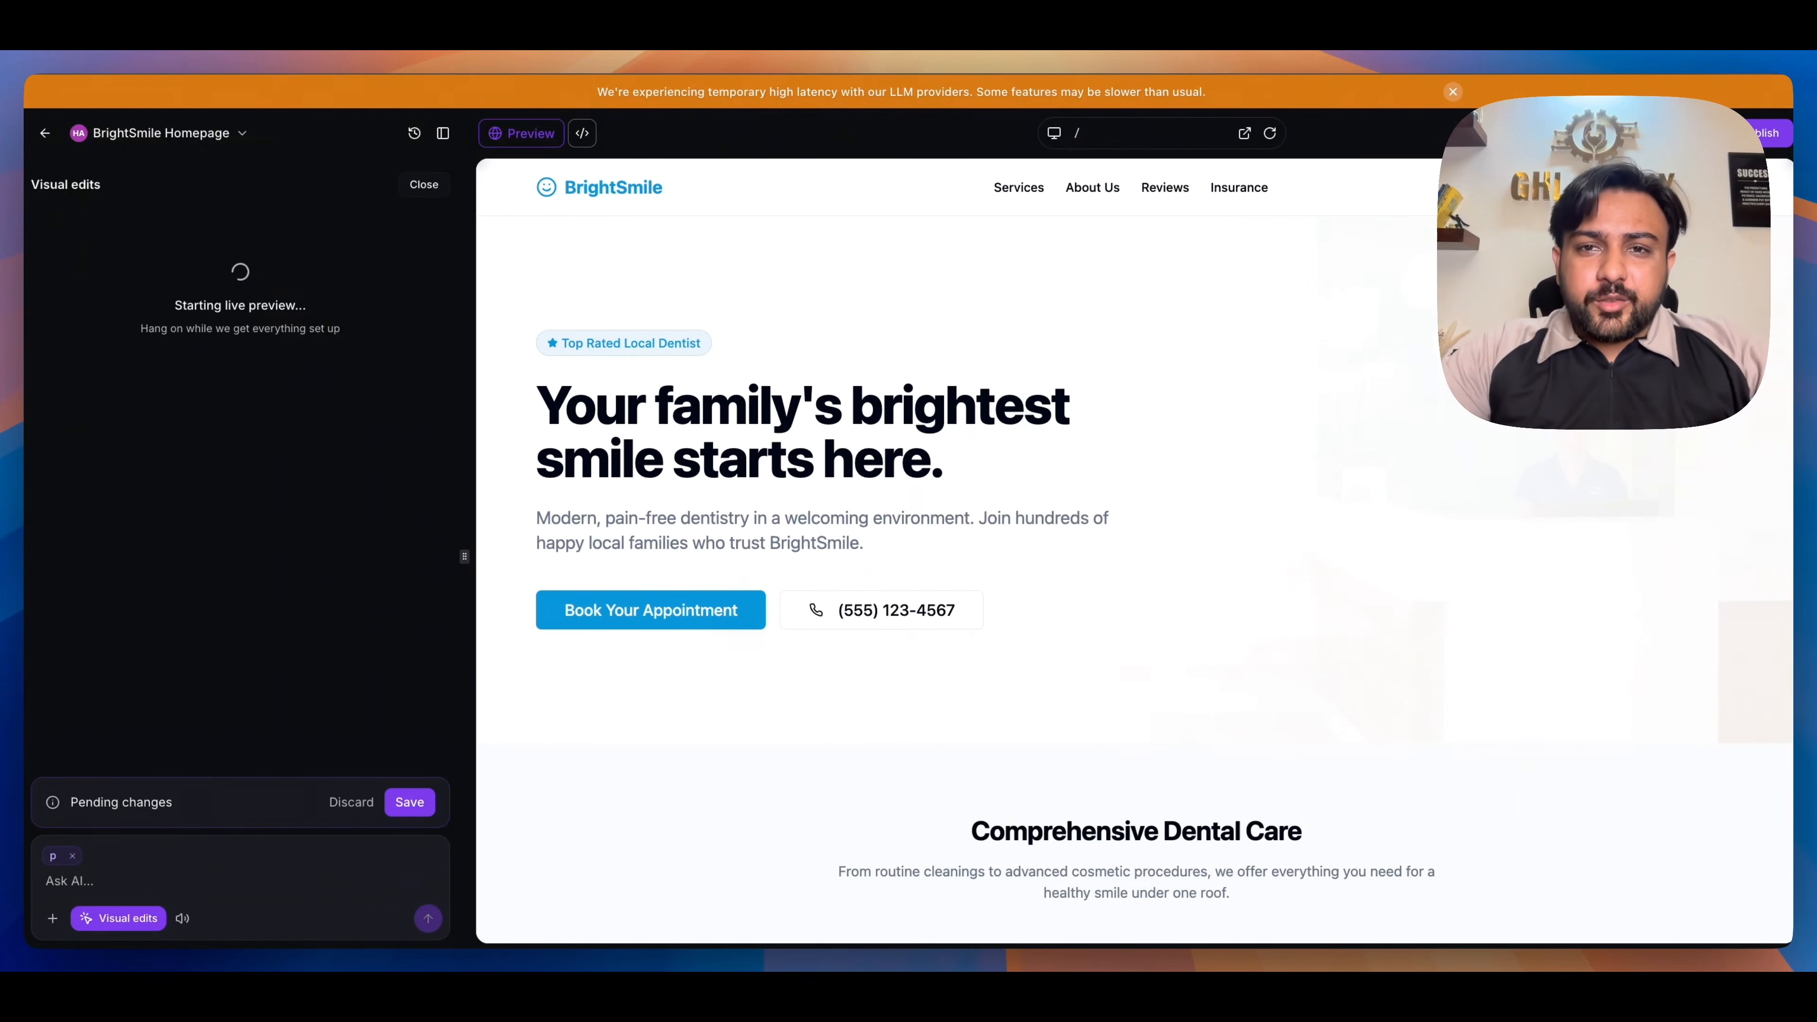
- Ask the AI assistant "can you please add a form on this page" for the BrightSmile homepage
{"action": "scroll", "coordinate": [1196, 372], "scroll_direction": "down", "scroll_amount": 10}
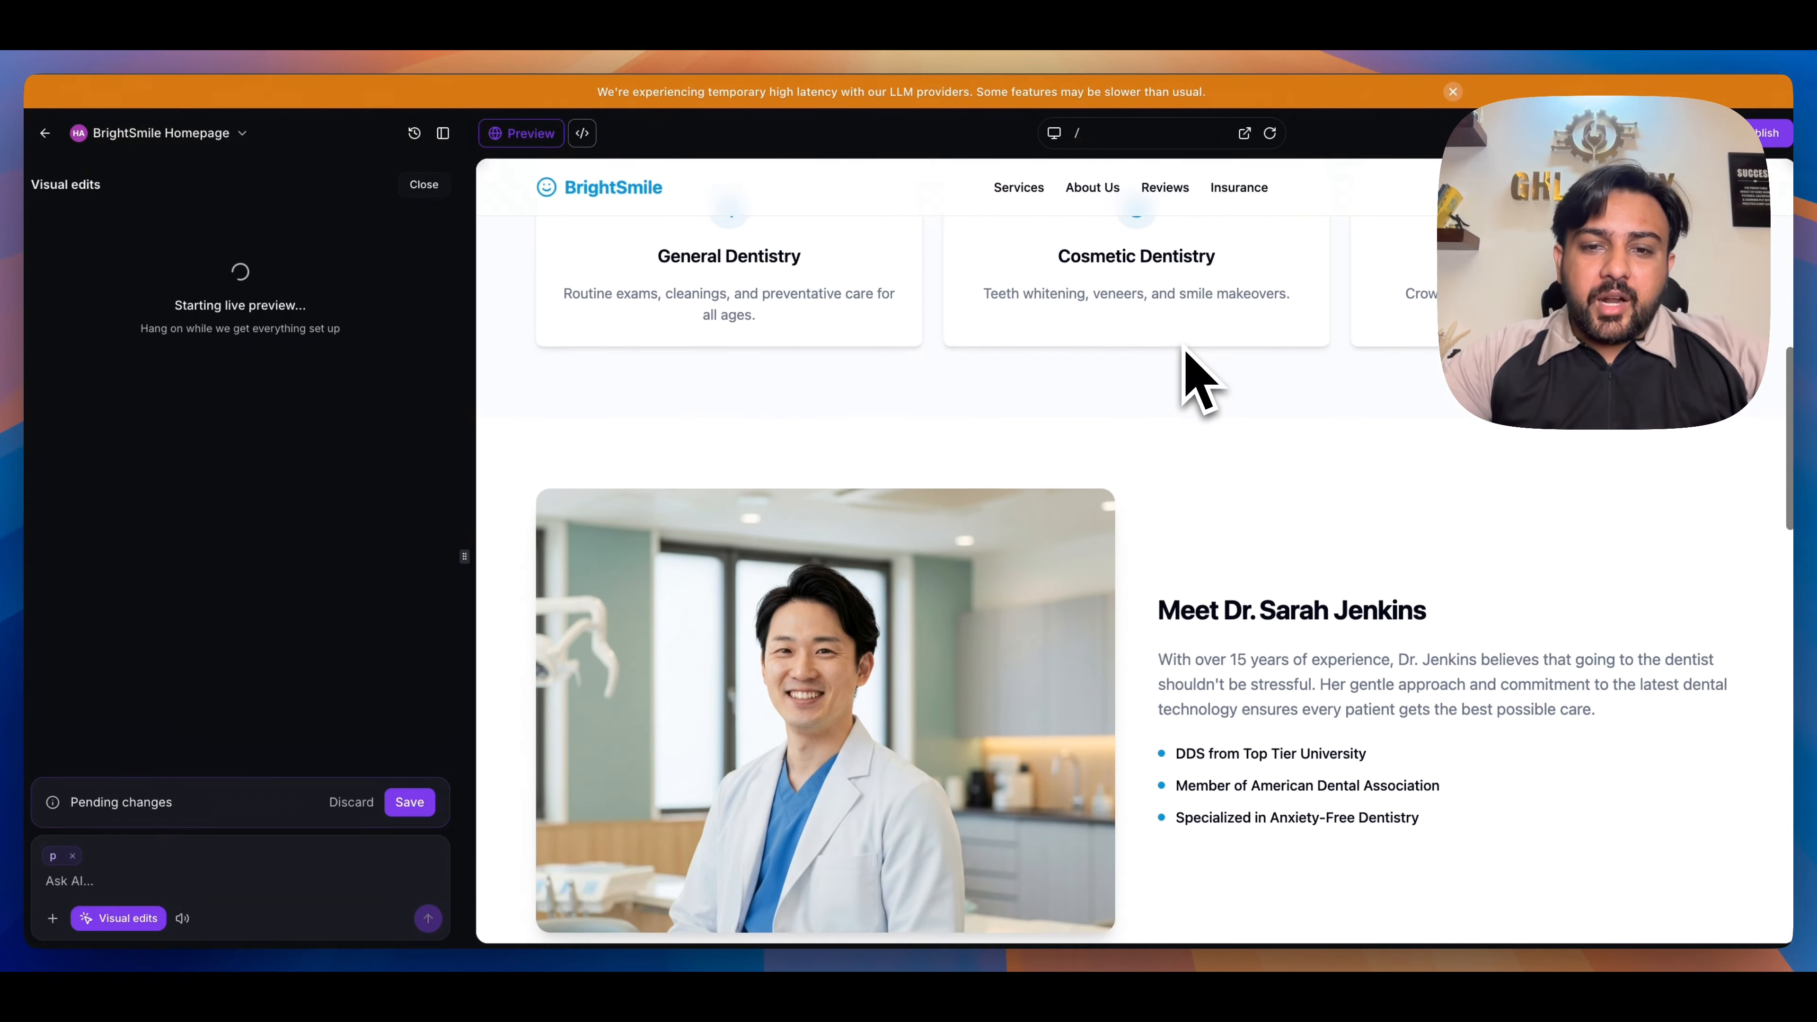
{"action": "scroll", "coordinate": [1186, 351], "scroll_direction": "down", "scroll_amount": 12}
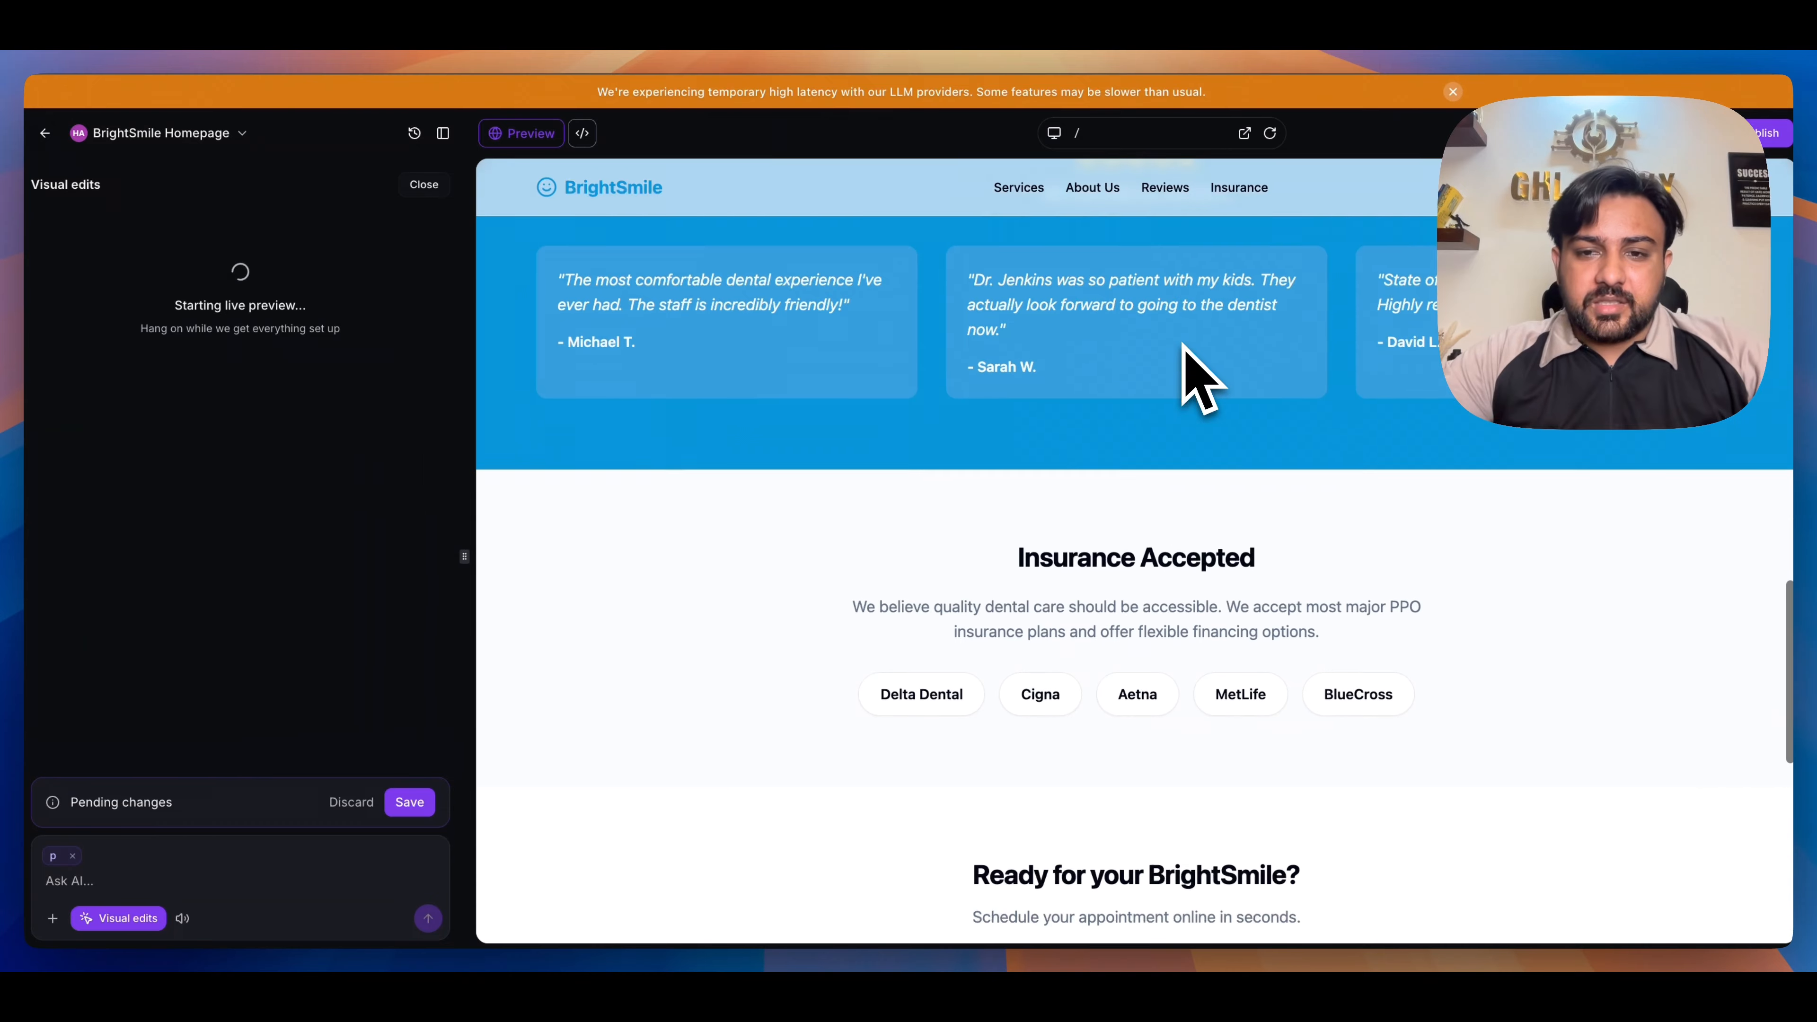
{"action": "scroll", "coordinate": [1022, 629], "scroll_direction": "down", "scroll_amount": 5}
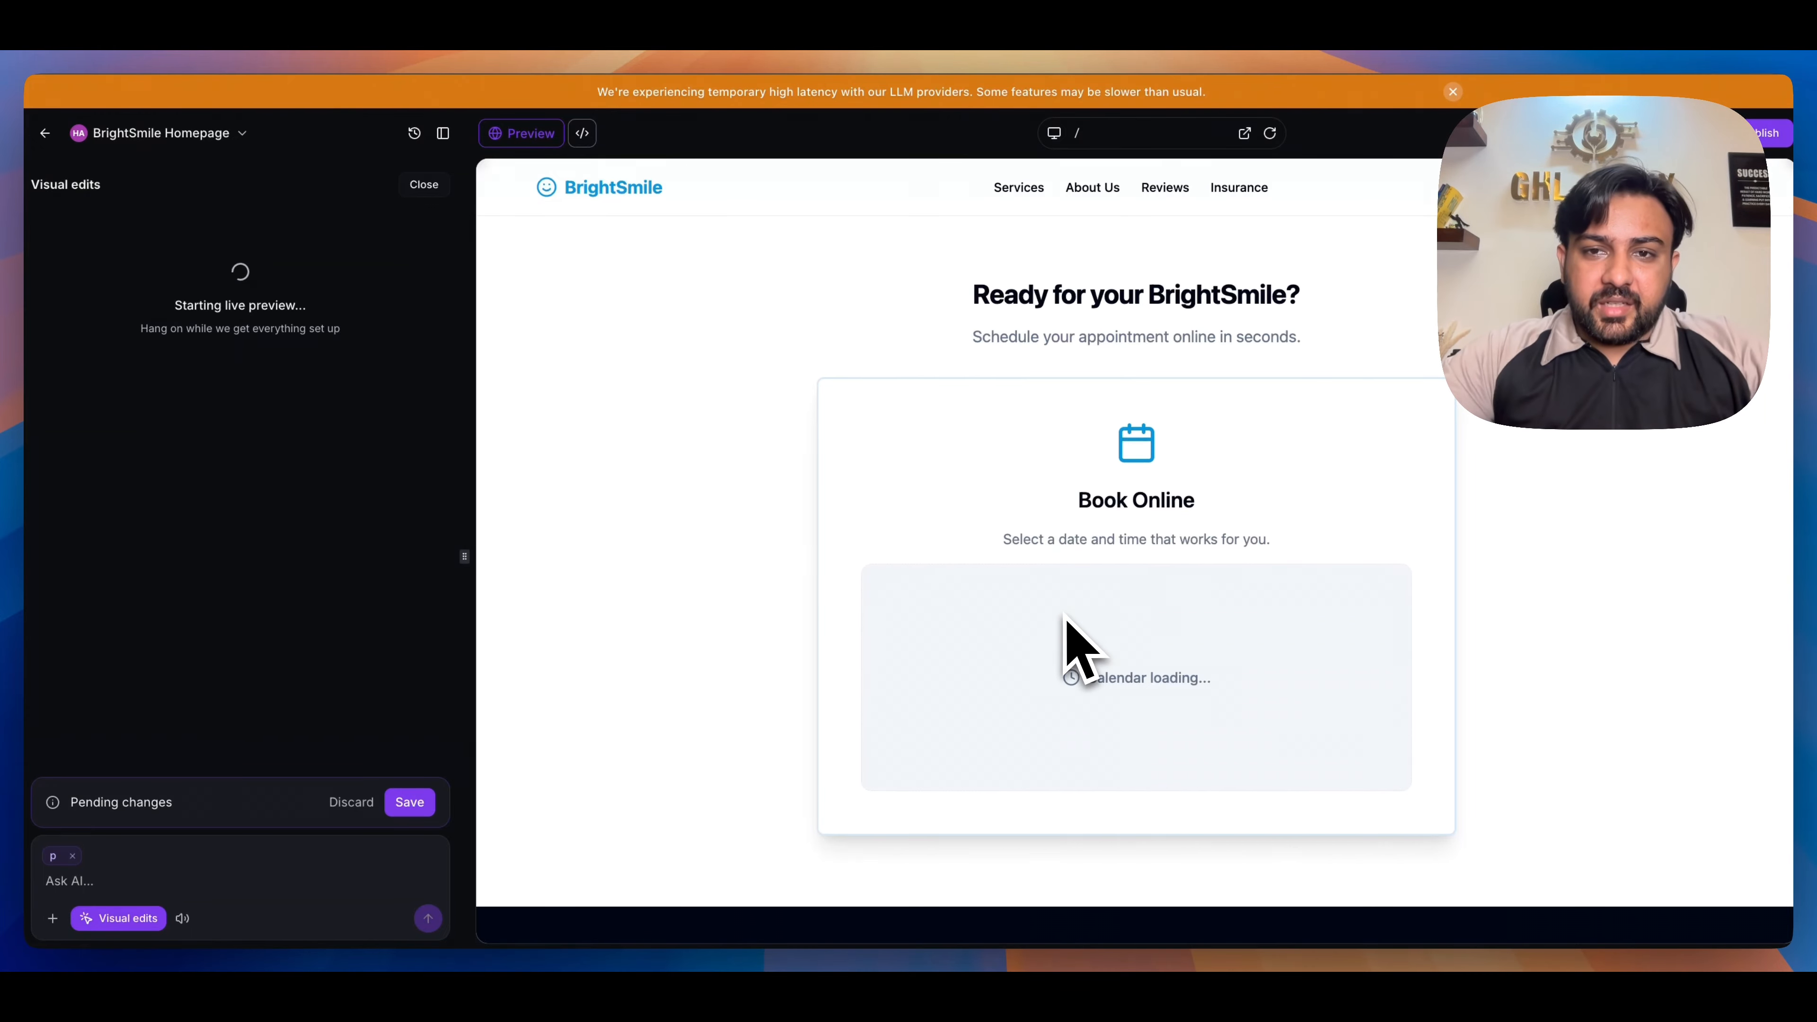
{"action": "scroll", "coordinate": [1066, 630], "scroll_direction": "up", "scroll_amount": 20}
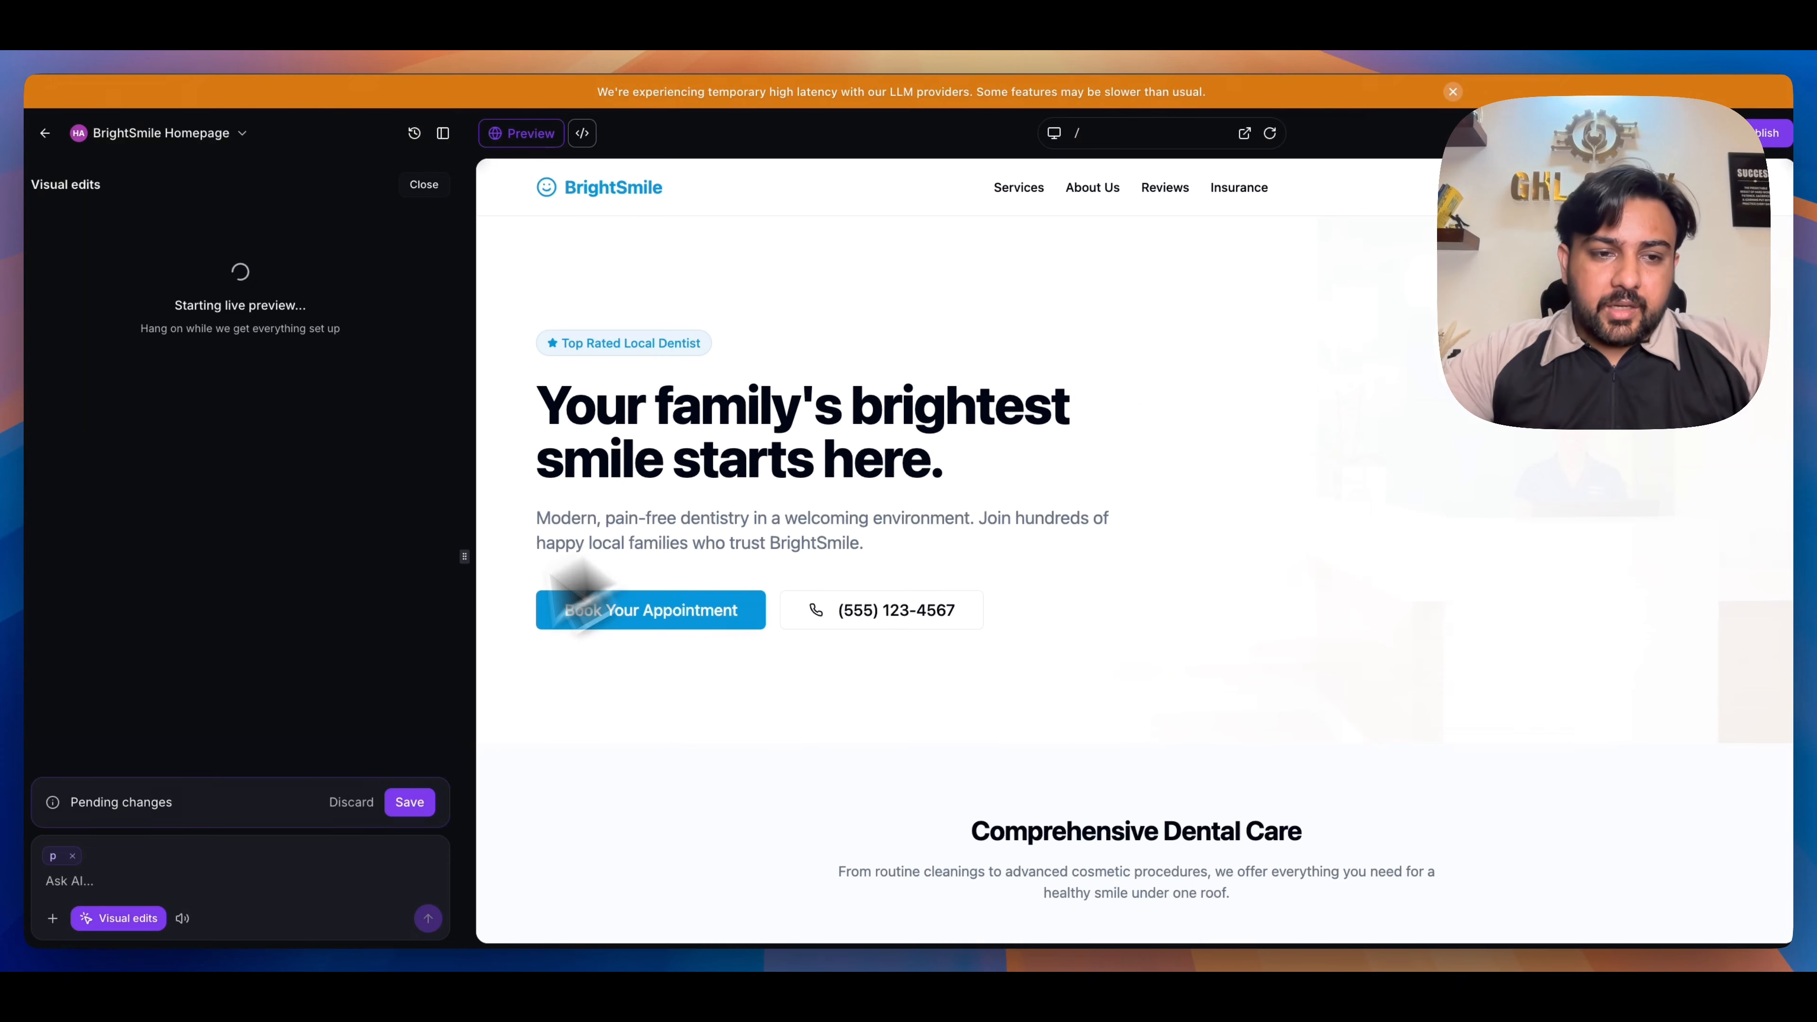
{"action": "left_click", "coordinate": [111, 882]}
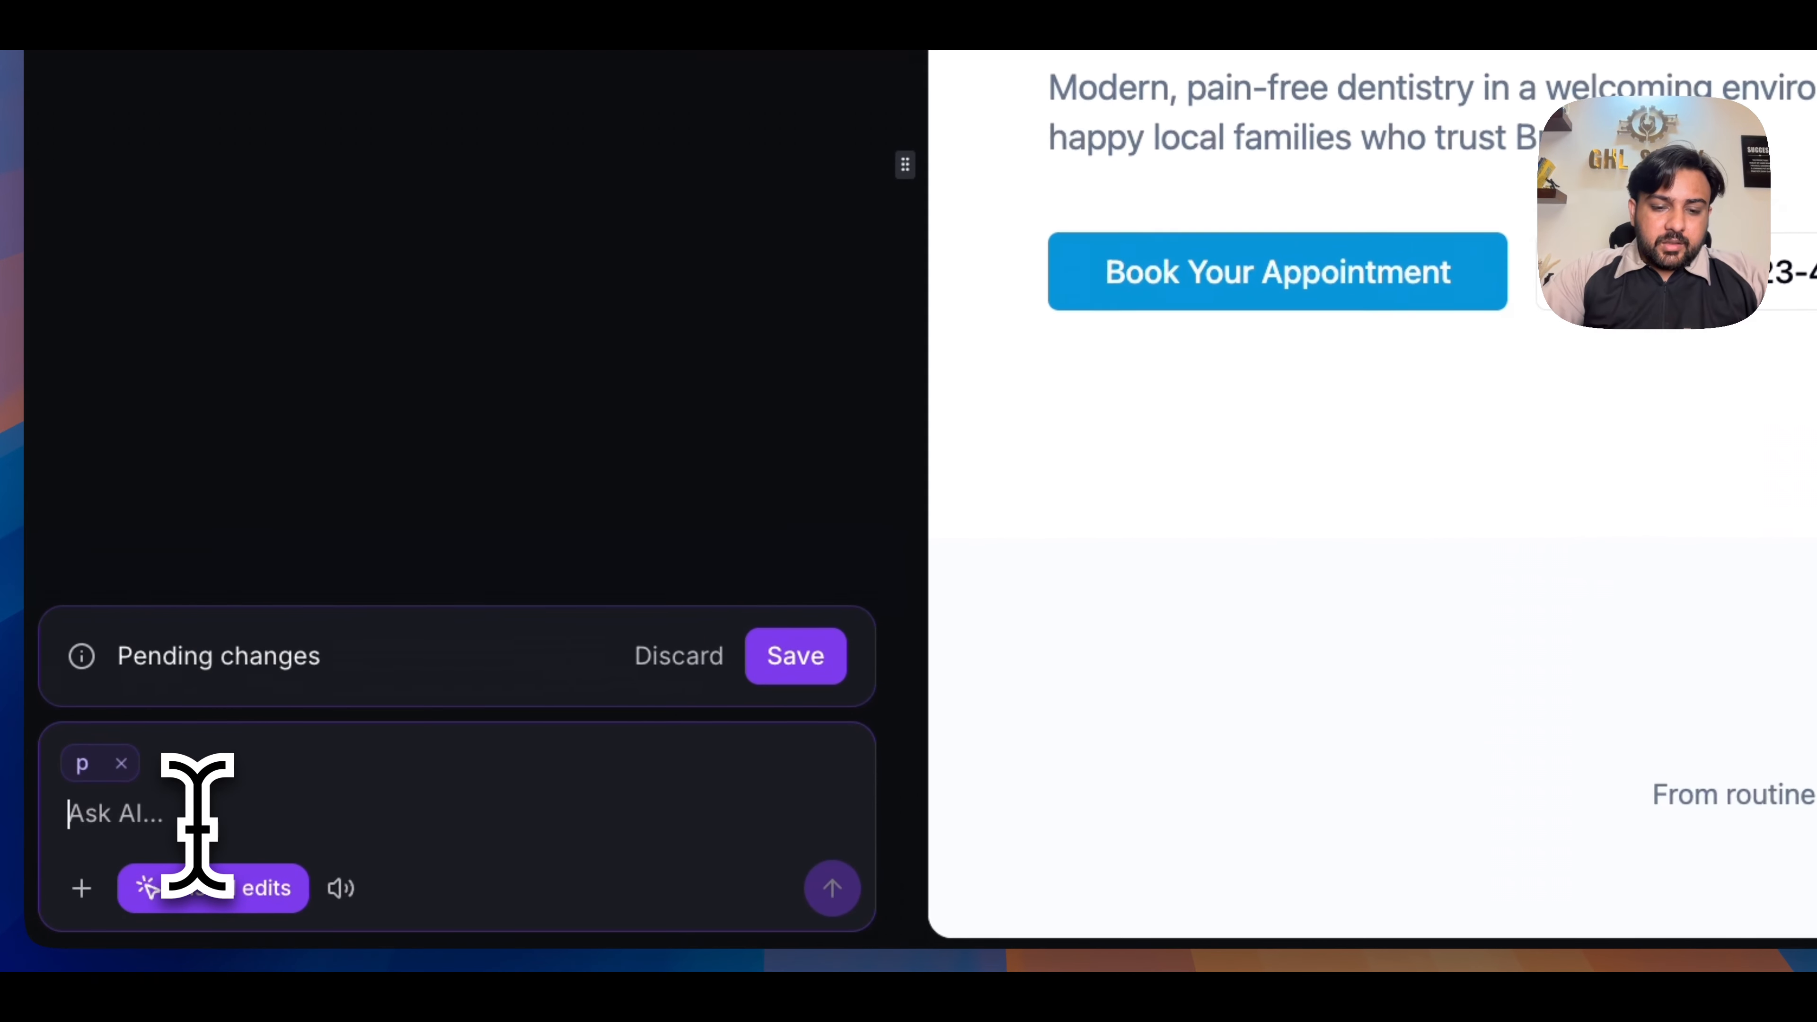
{"action": "type", "text": "can you please add a form on this page"}
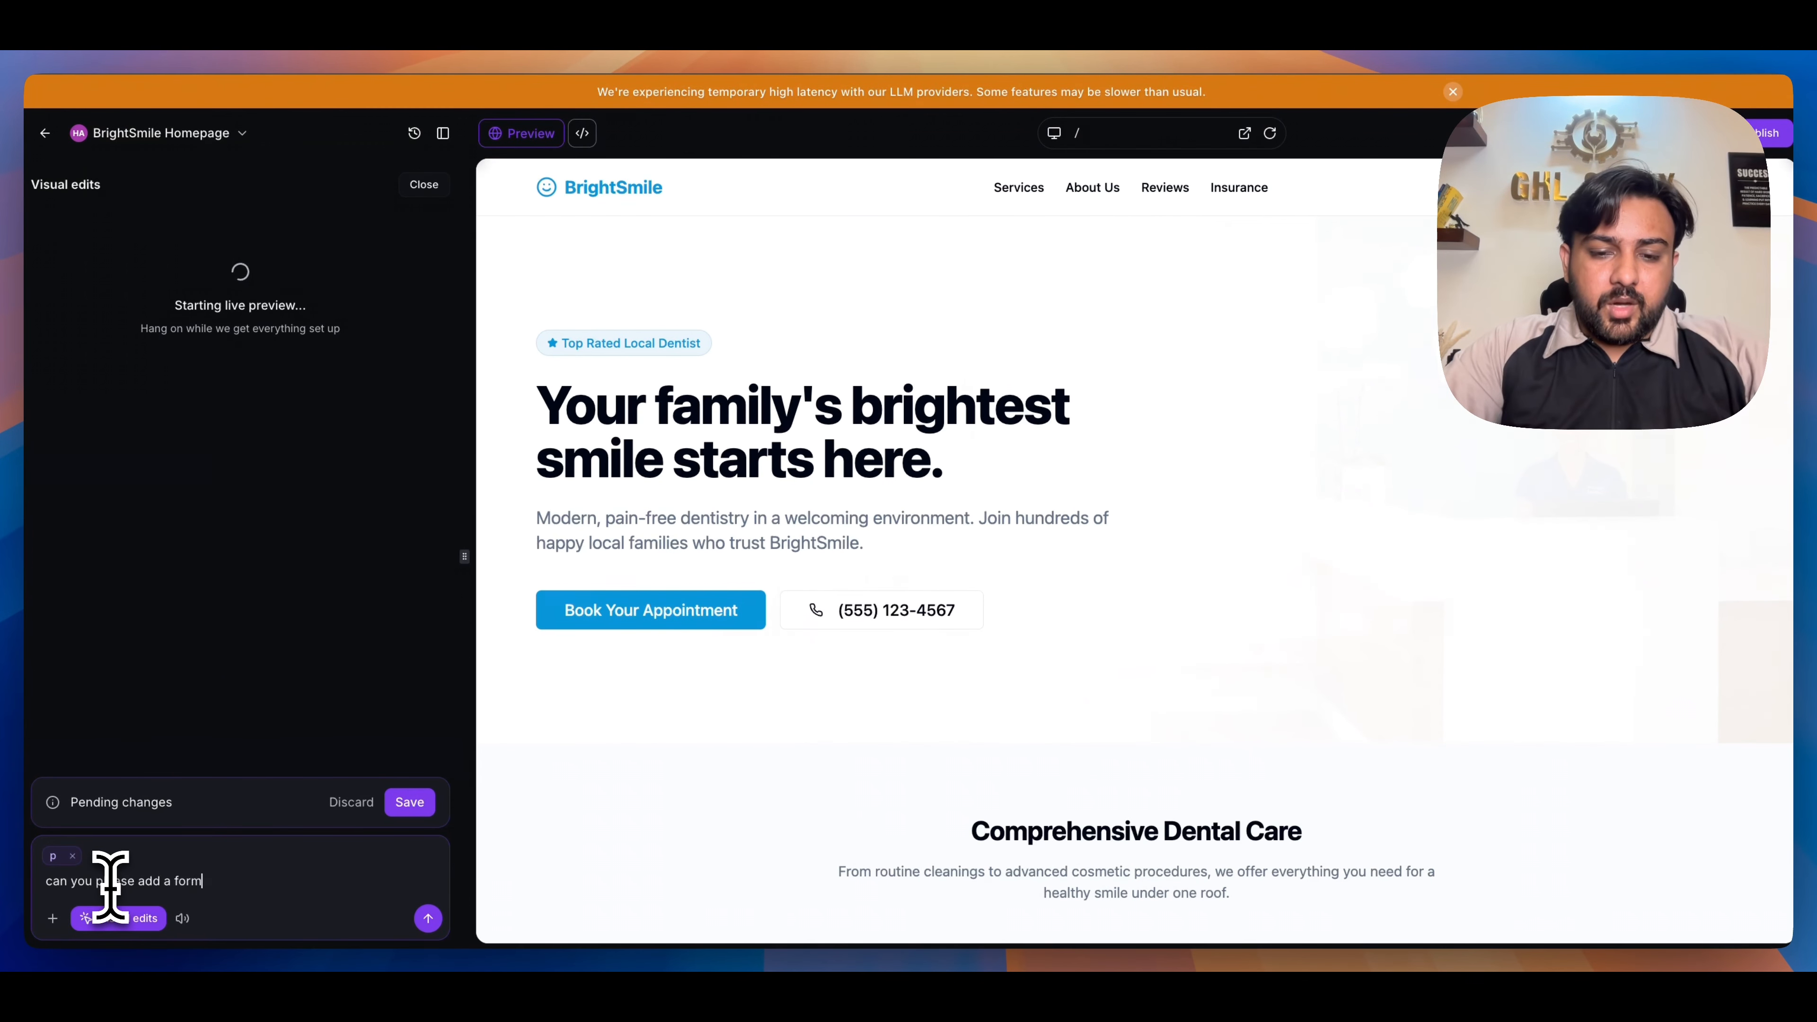
{"action": "key", "text": "Return"}
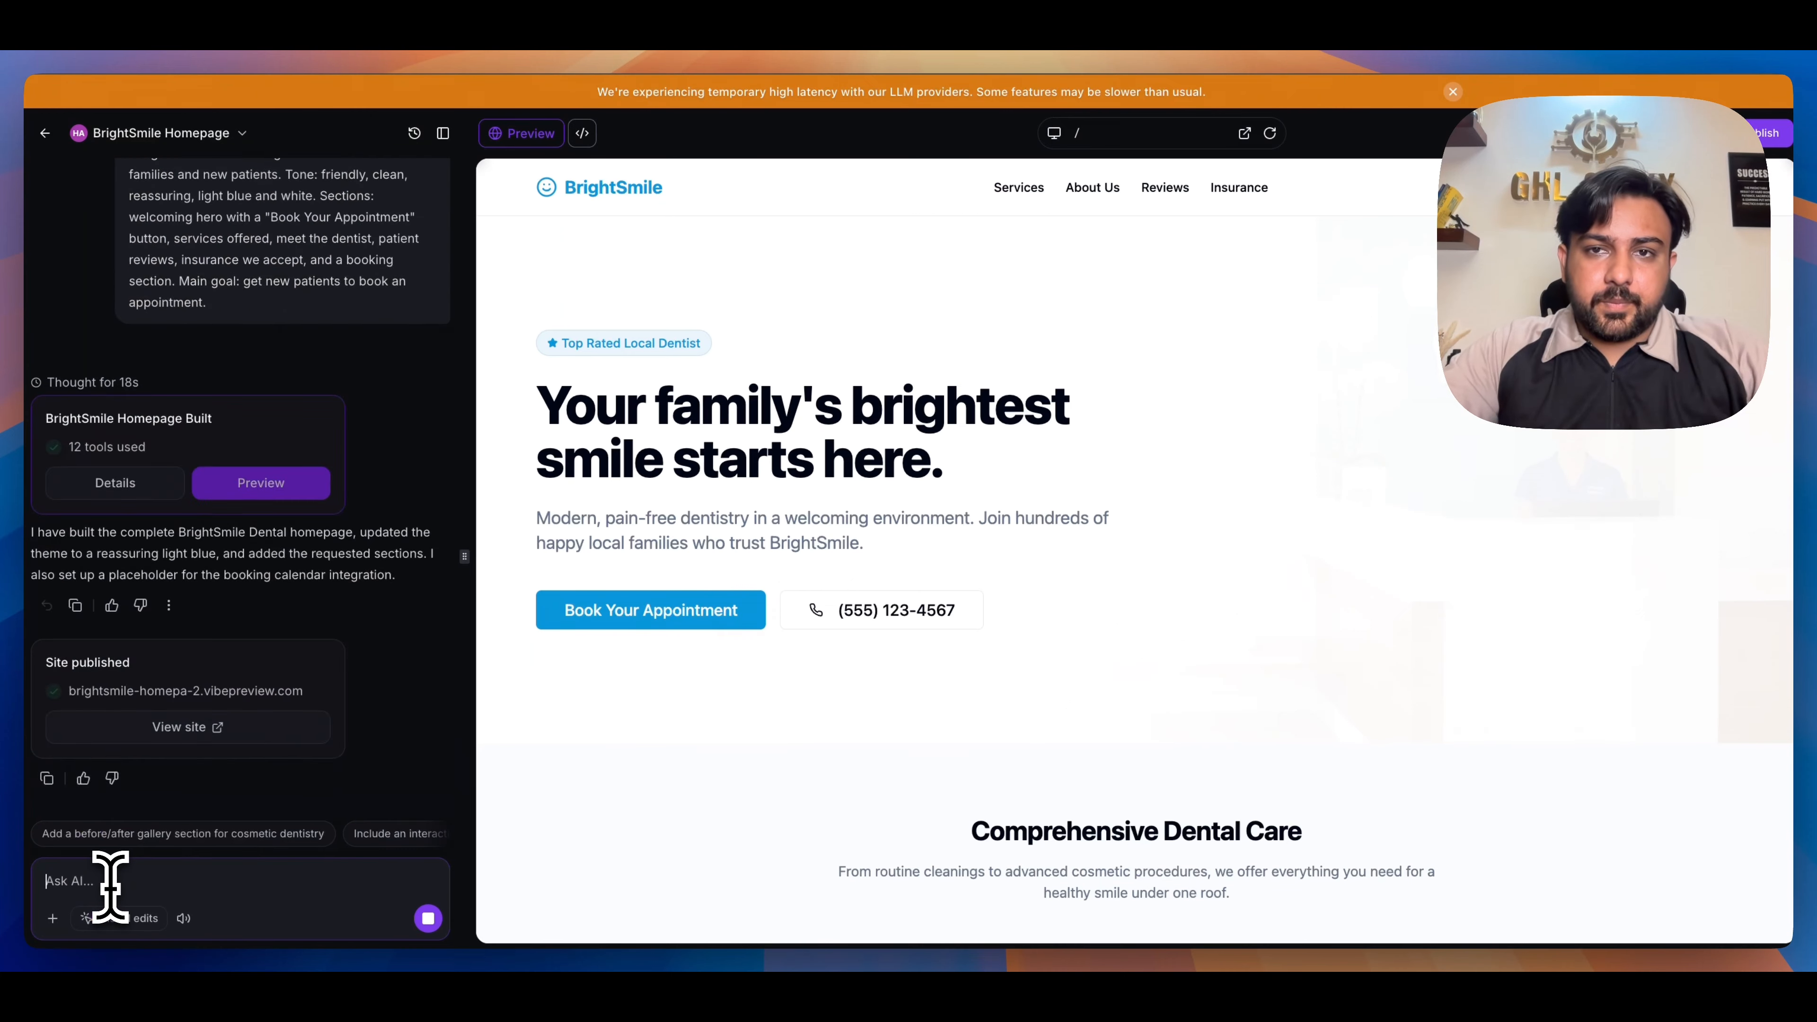
- Check the new "Have a Question?" contact form above the footer and connect form submissions to the CRM
{"action": "left_click", "coordinate": [1019, 187]}
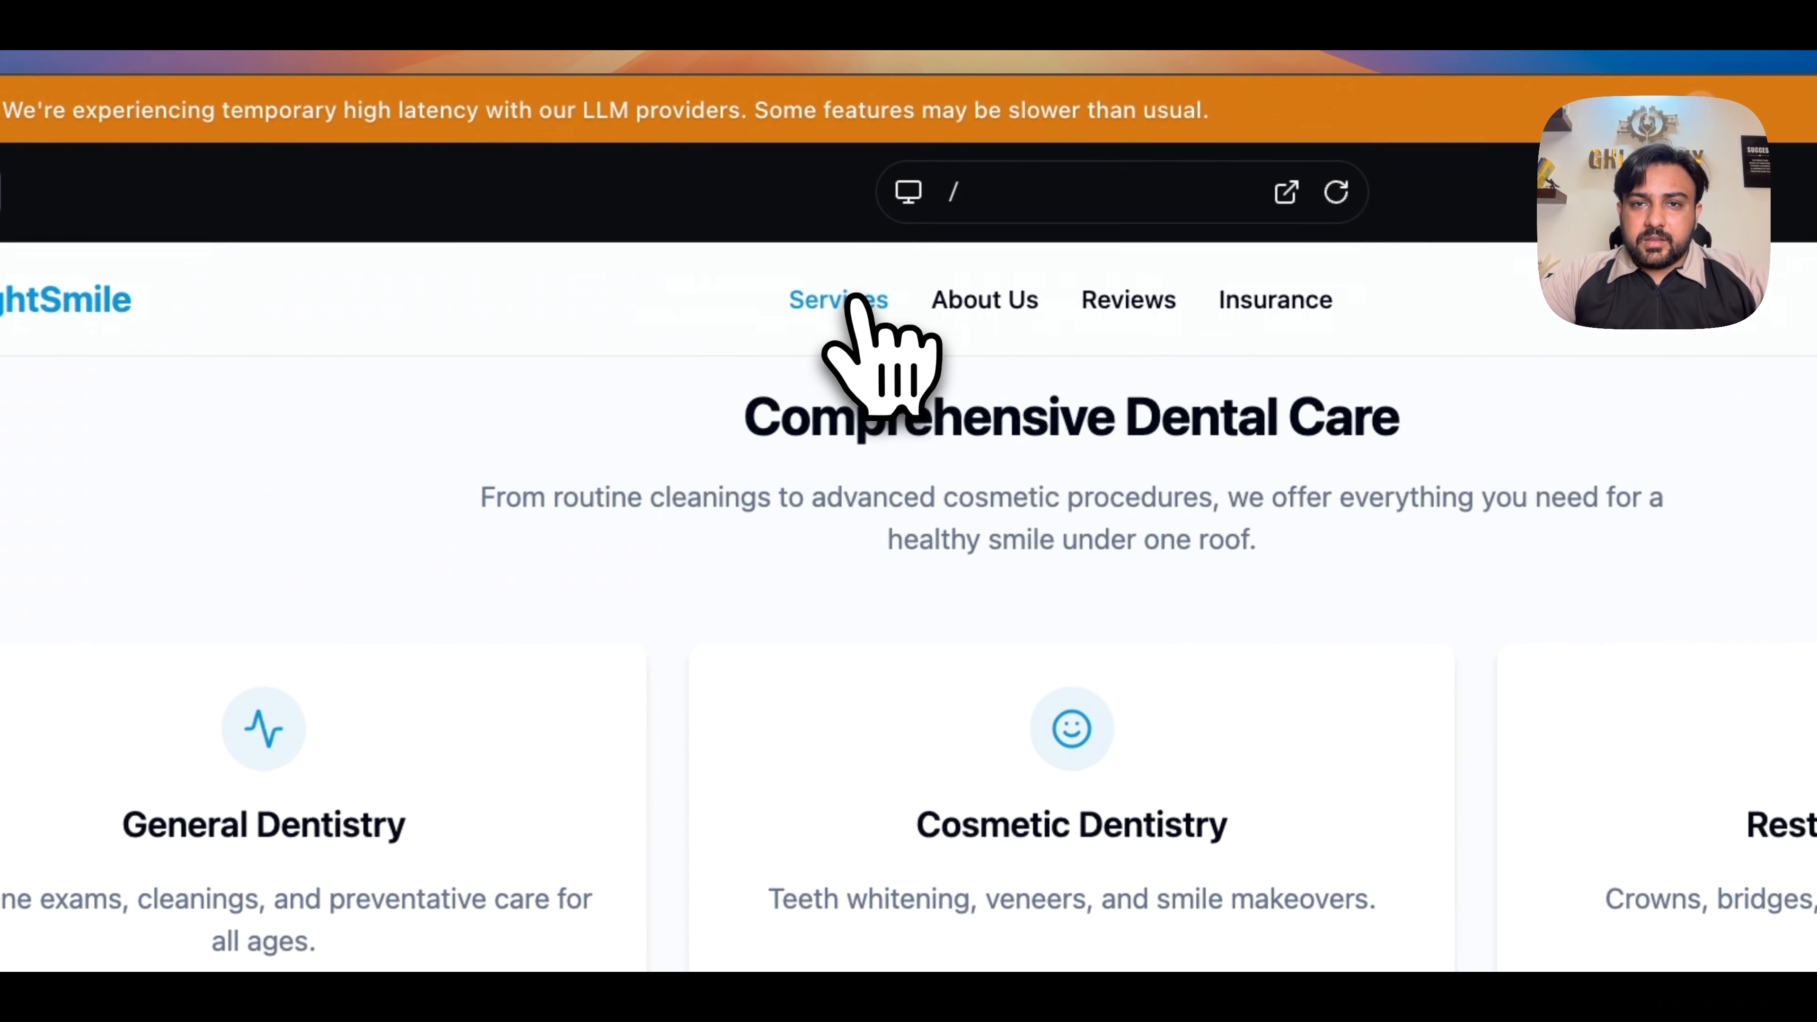
{"action": "left_click", "coordinate": [1093, 187]}
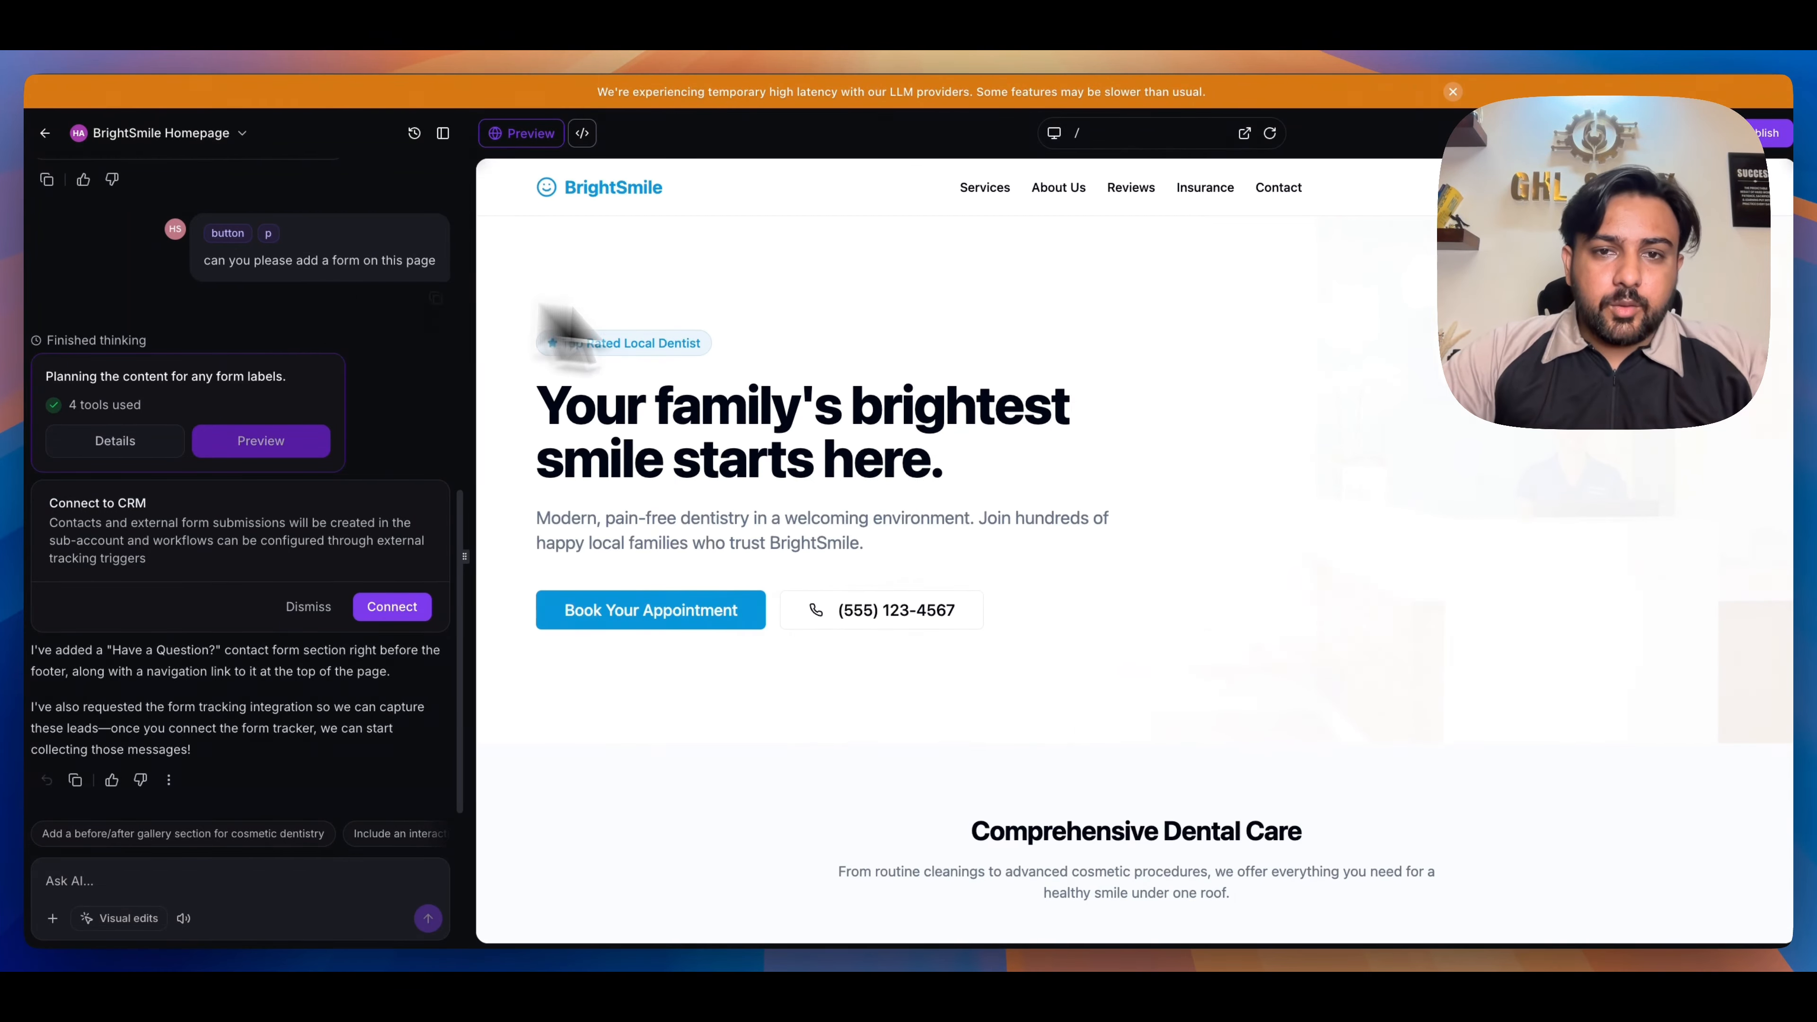
{"action": "scroll", "coordinate": [840, 637], "scroll_direction": "down", "scroll_amount": 20}
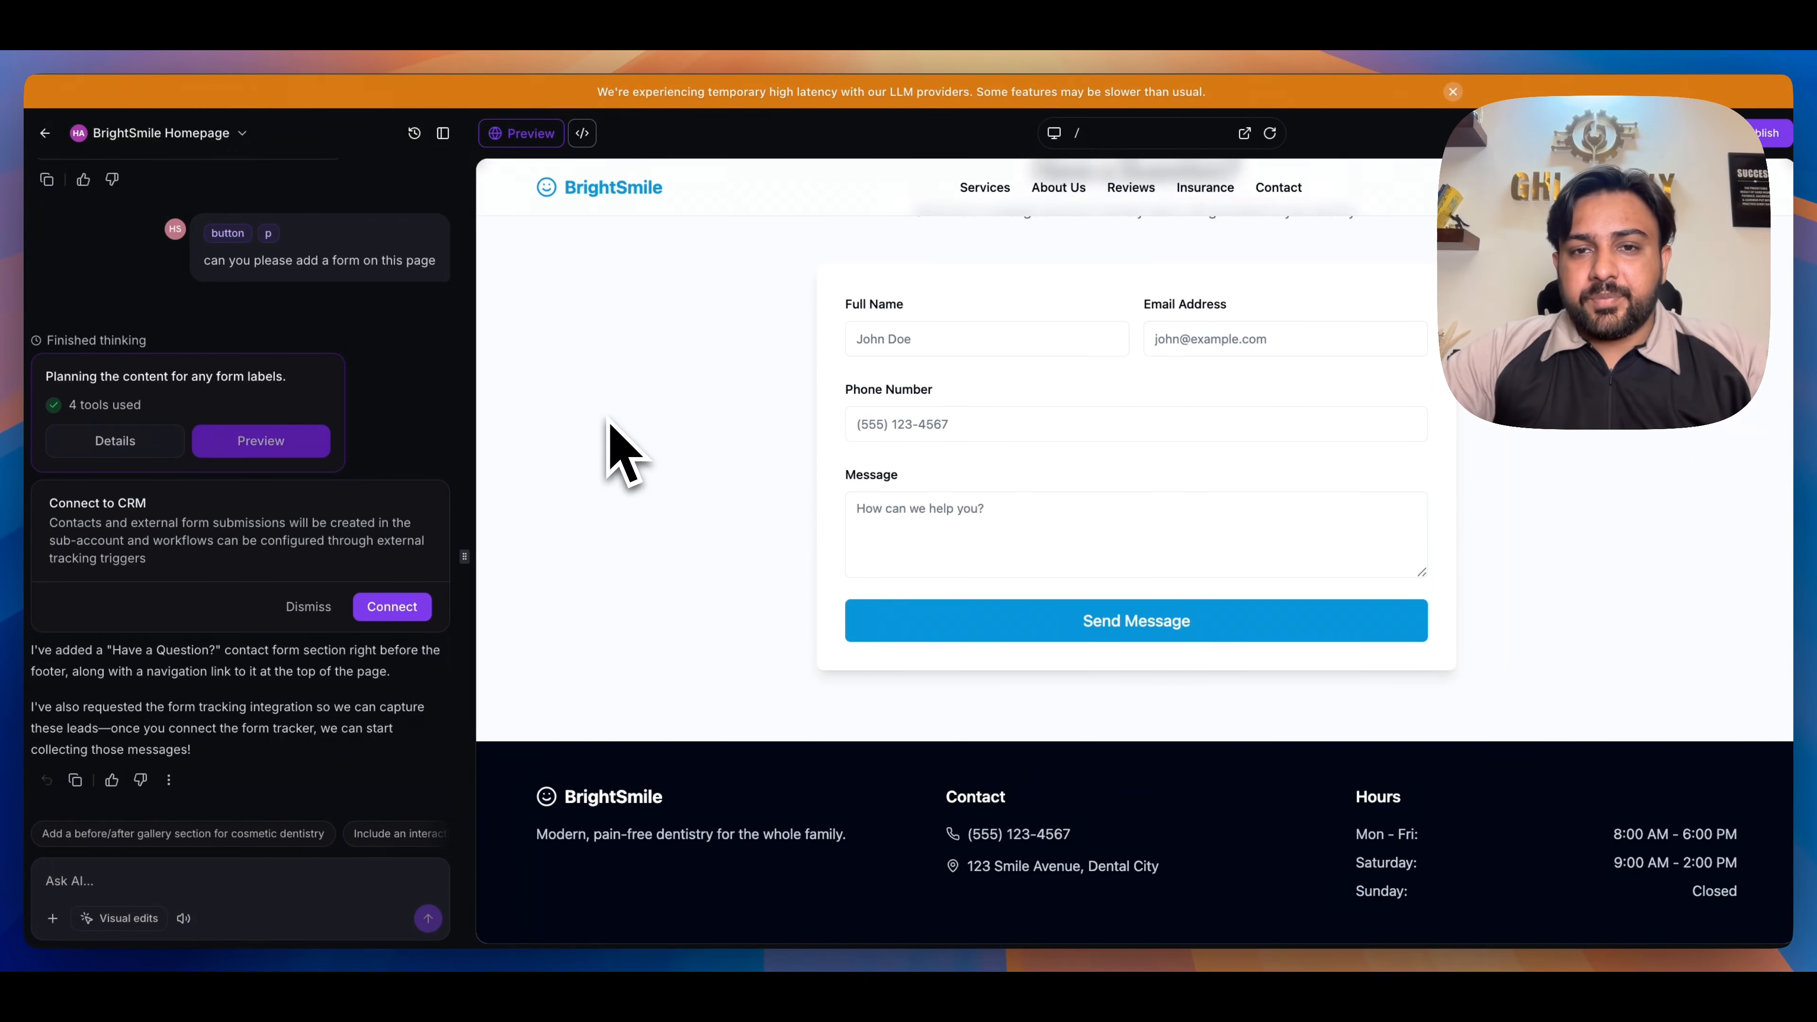
{"action": "scroll", "coordinate": [964, 364], "scroll_direction": "up", "scroll_amount": 2}
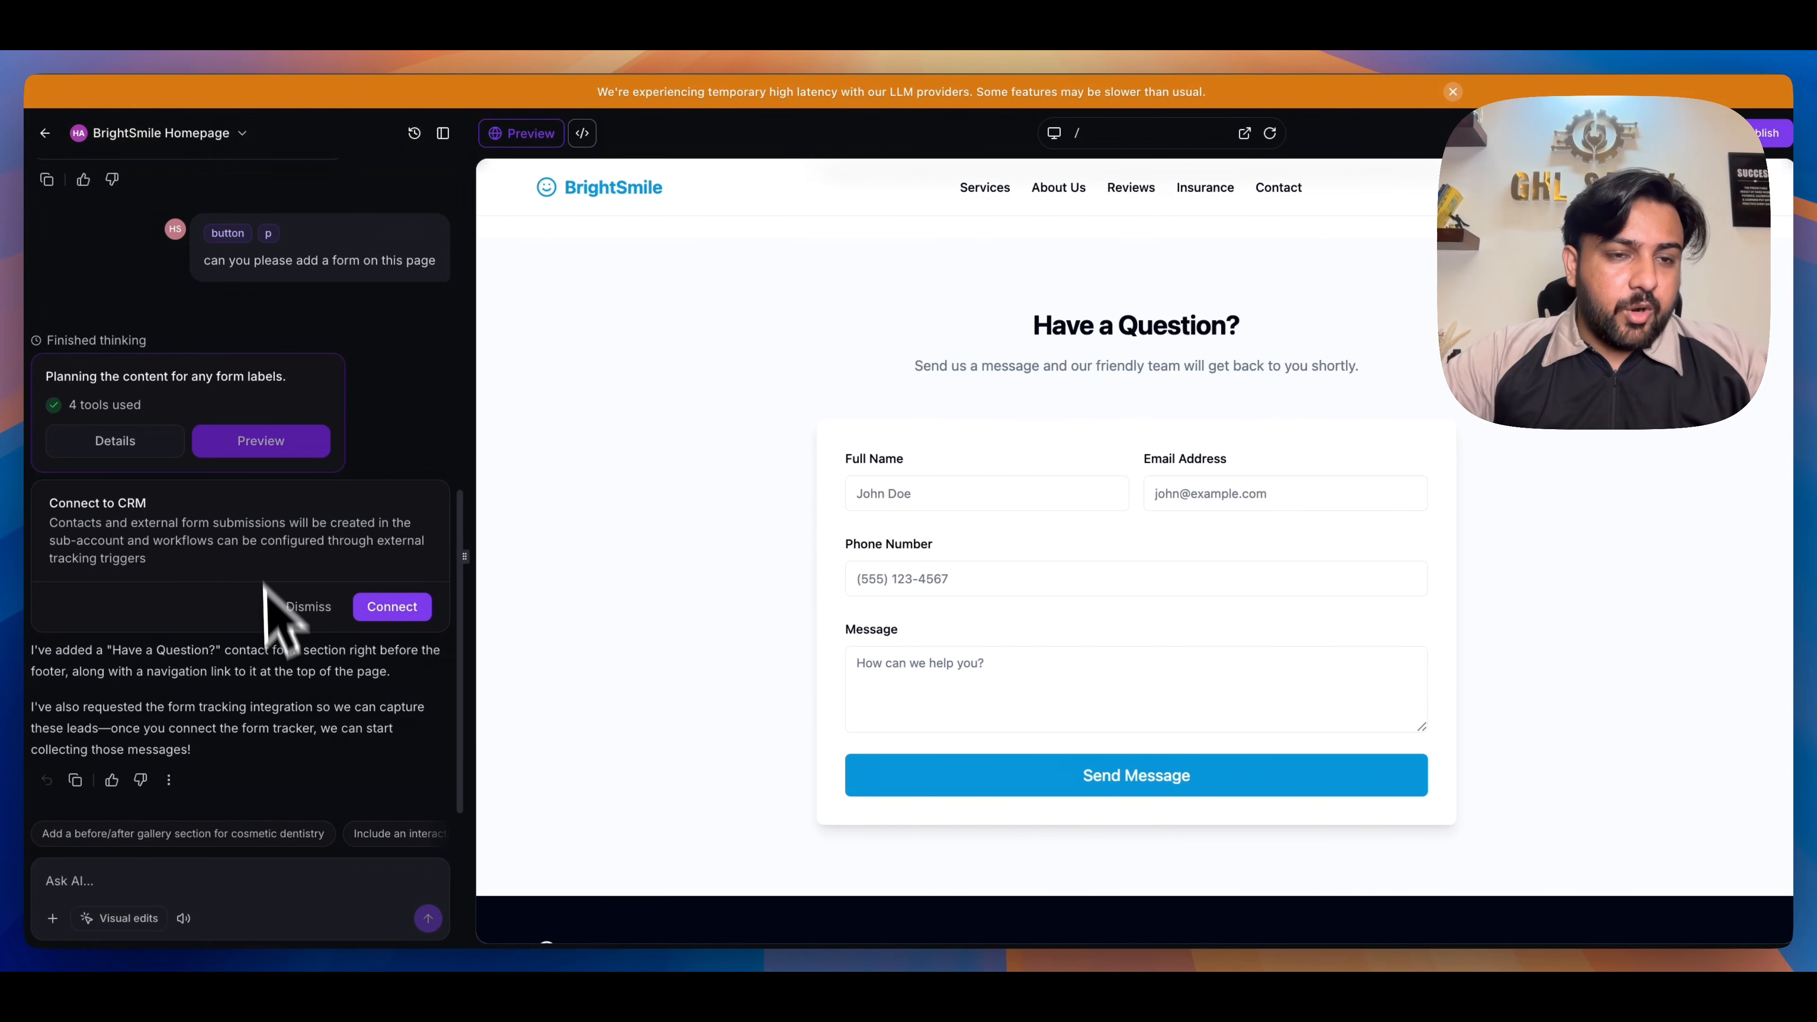
{"action": "left_click", "coordinate": [386, 603]}
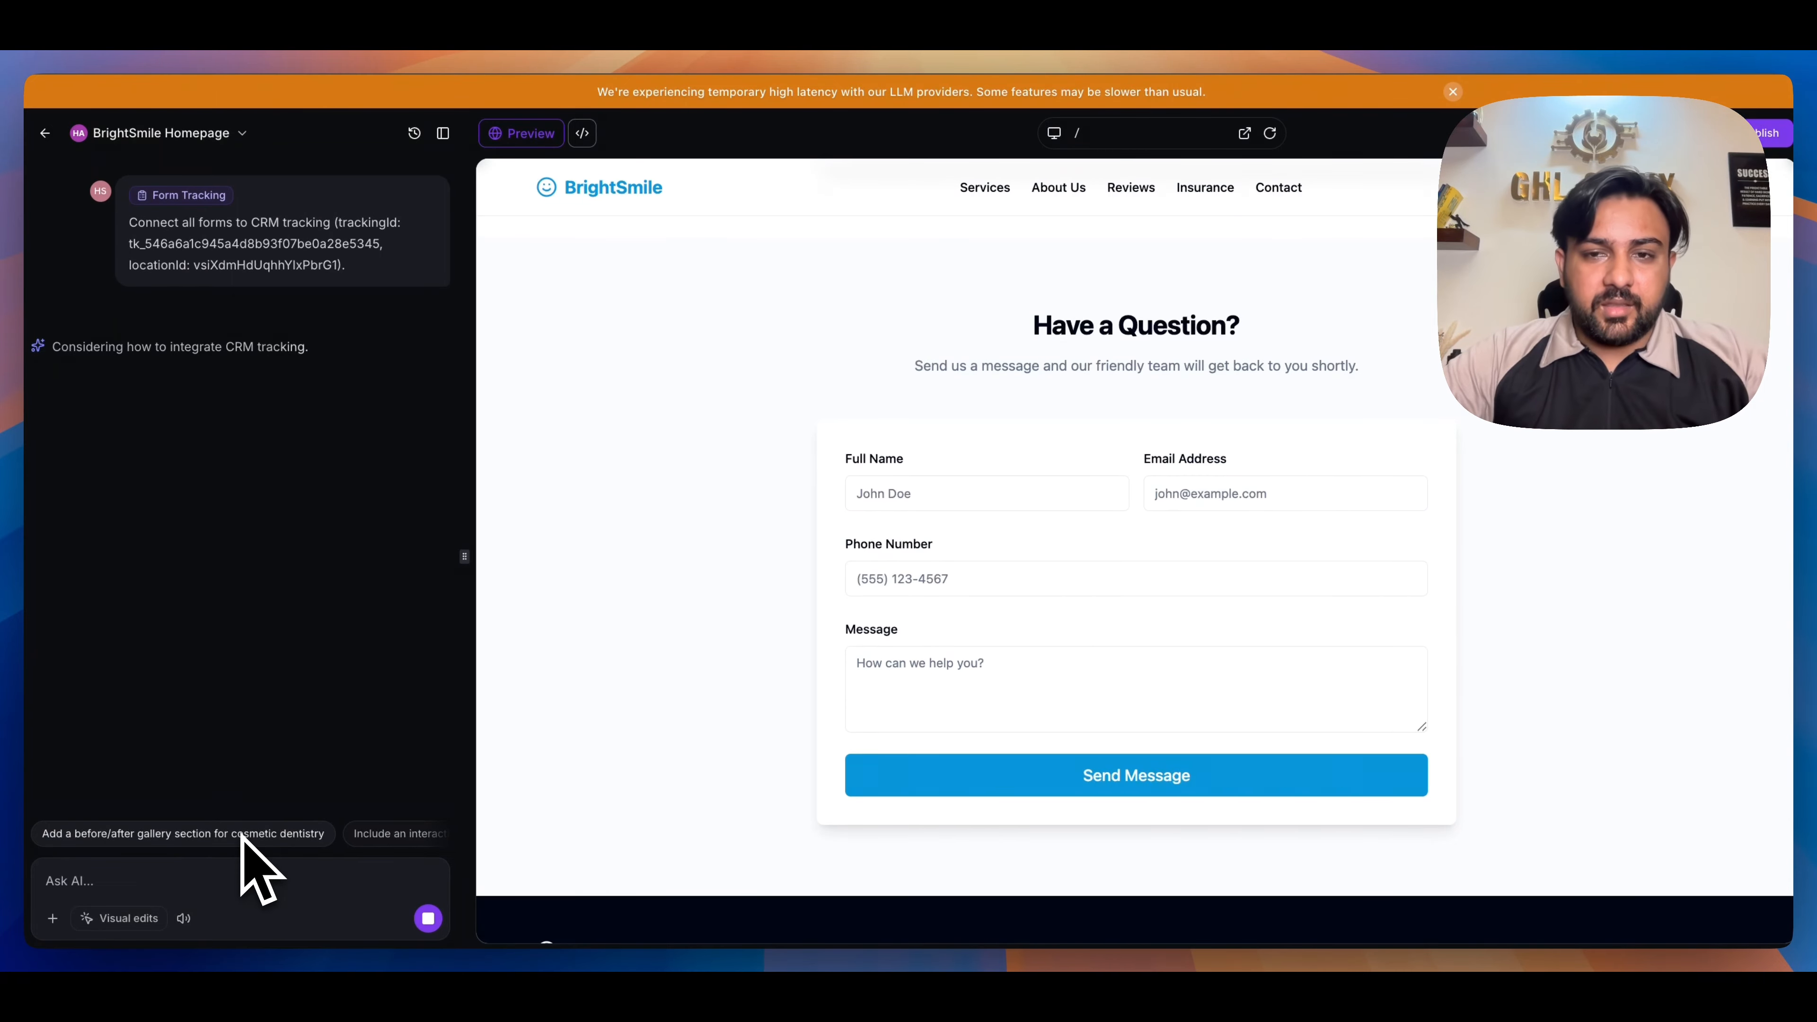
{"action": "scroll", "coordinate": [1066, 386], "scroll_direction": "up", "scroll_amount": 10}
{"action": "scroll", "coordinate": [1075, 377], "scroll_direction": "down", "scroll_amount": 12}
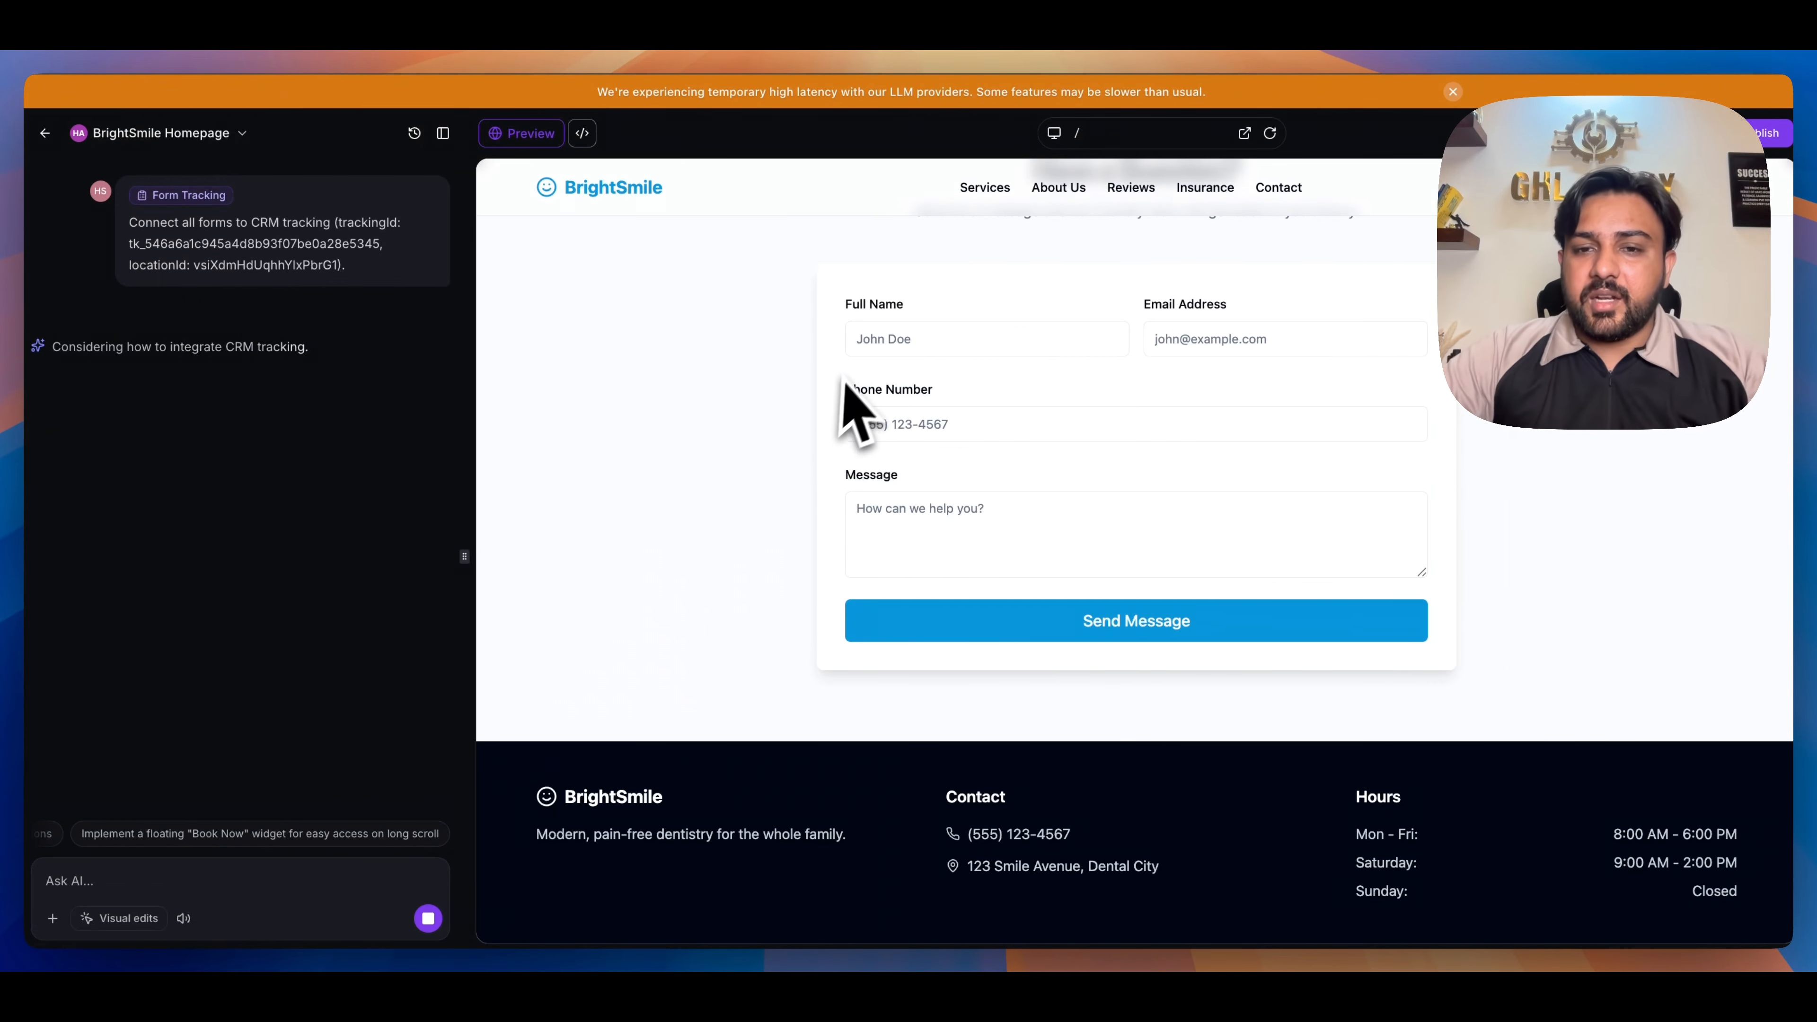
{"action": "scroll", "coordinate": [1148, 408], "scroll_direction": "up", "scroll_amount": 20}
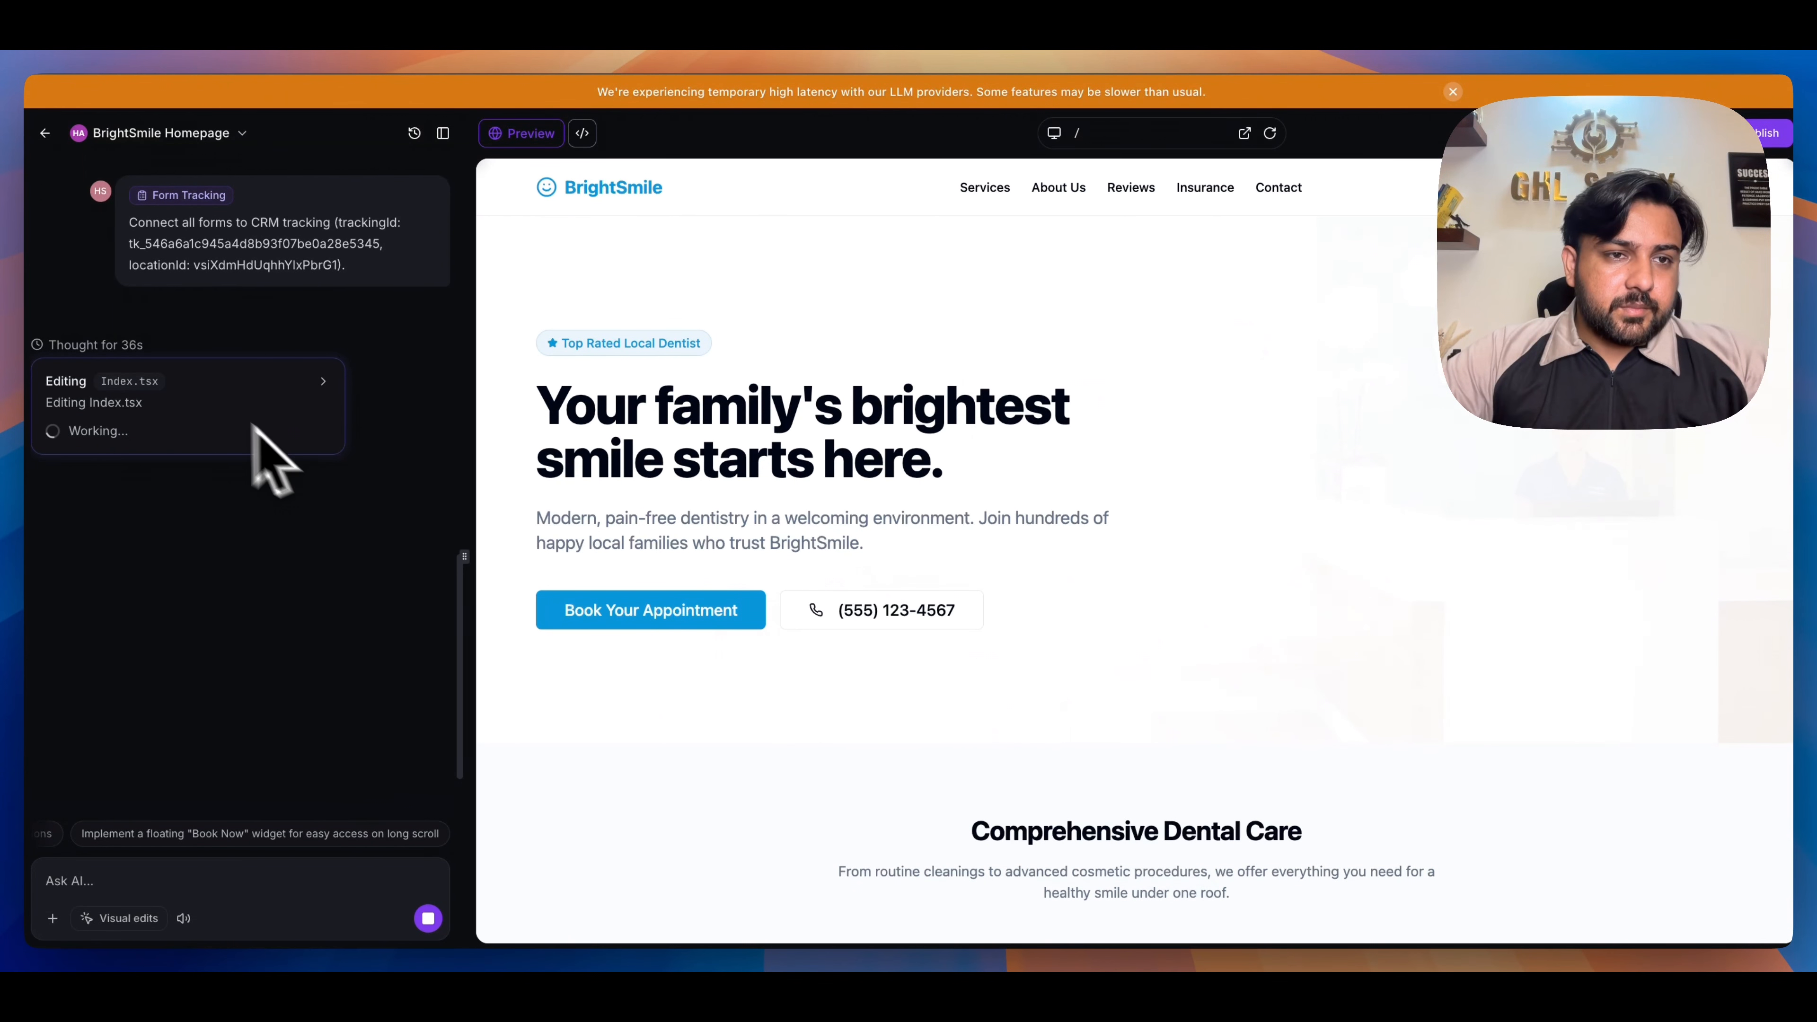
{"action": "scroll", "coordinate": [247, 340], "scroll_direction": "up", "scroll_amount": 2}
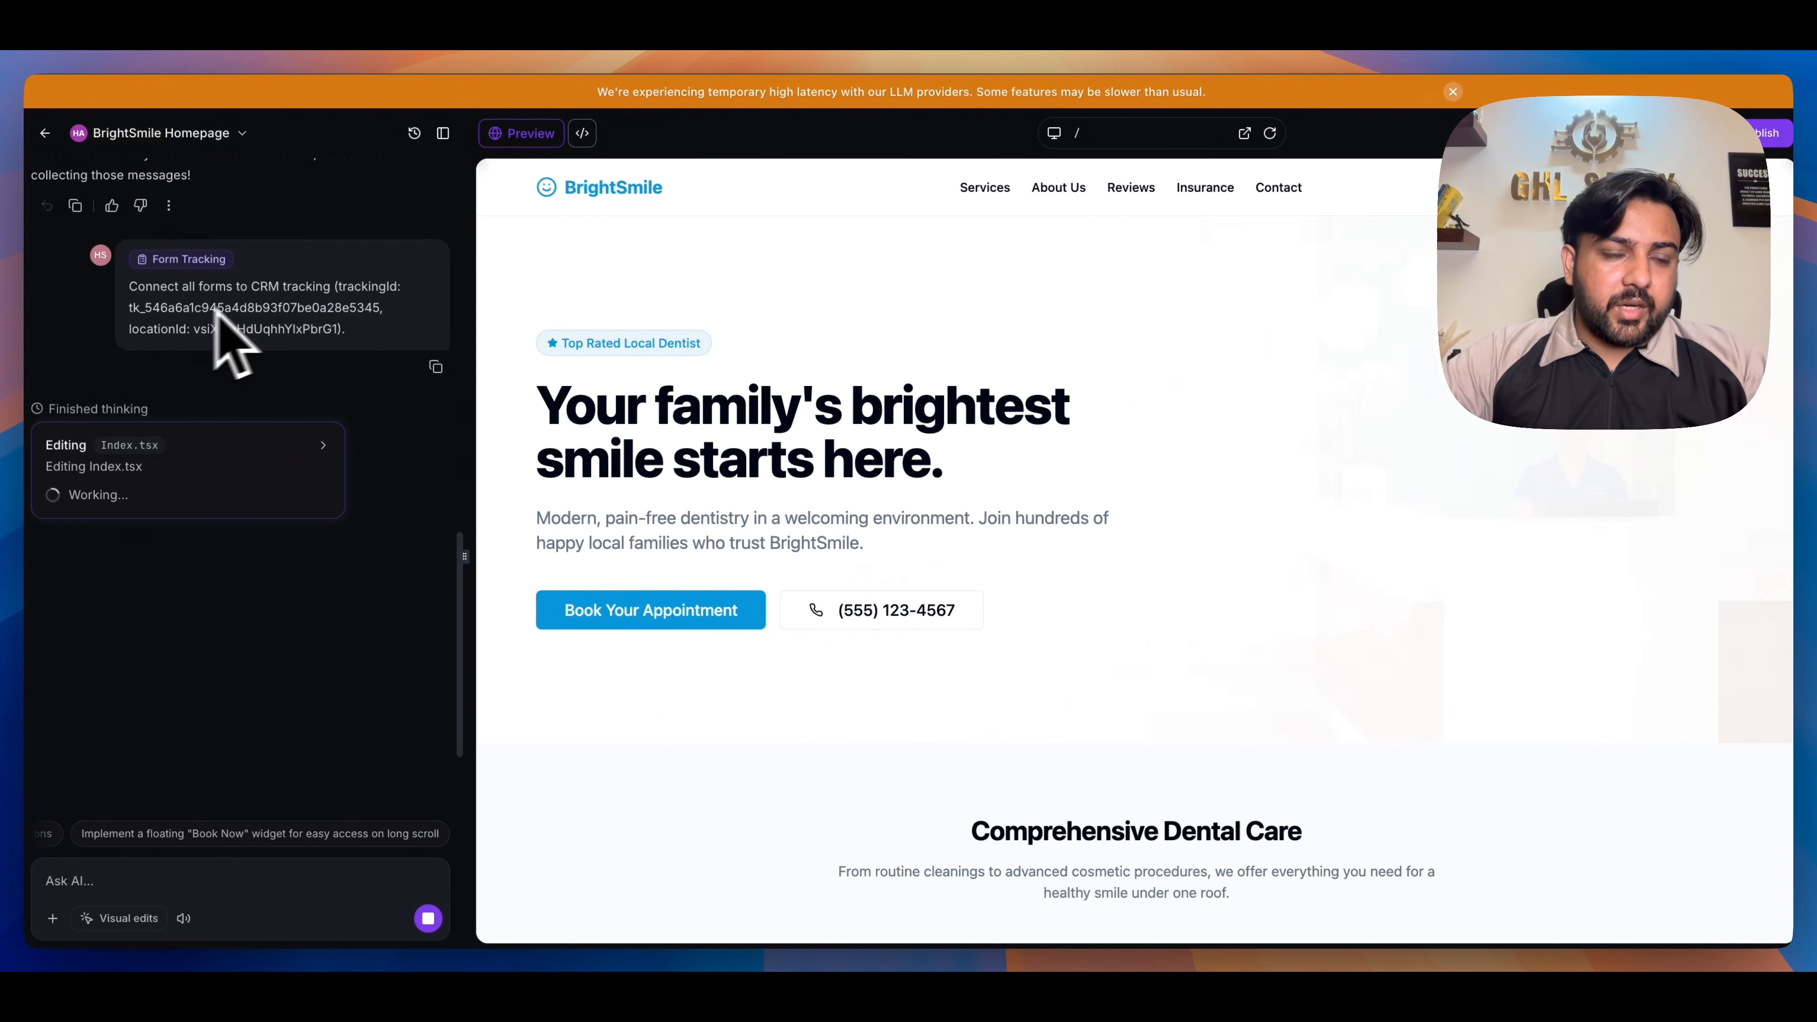
{"action": "scroll", "coordinate": [815, 440], "scroll_direction": "down", "scroll_amount": 15}
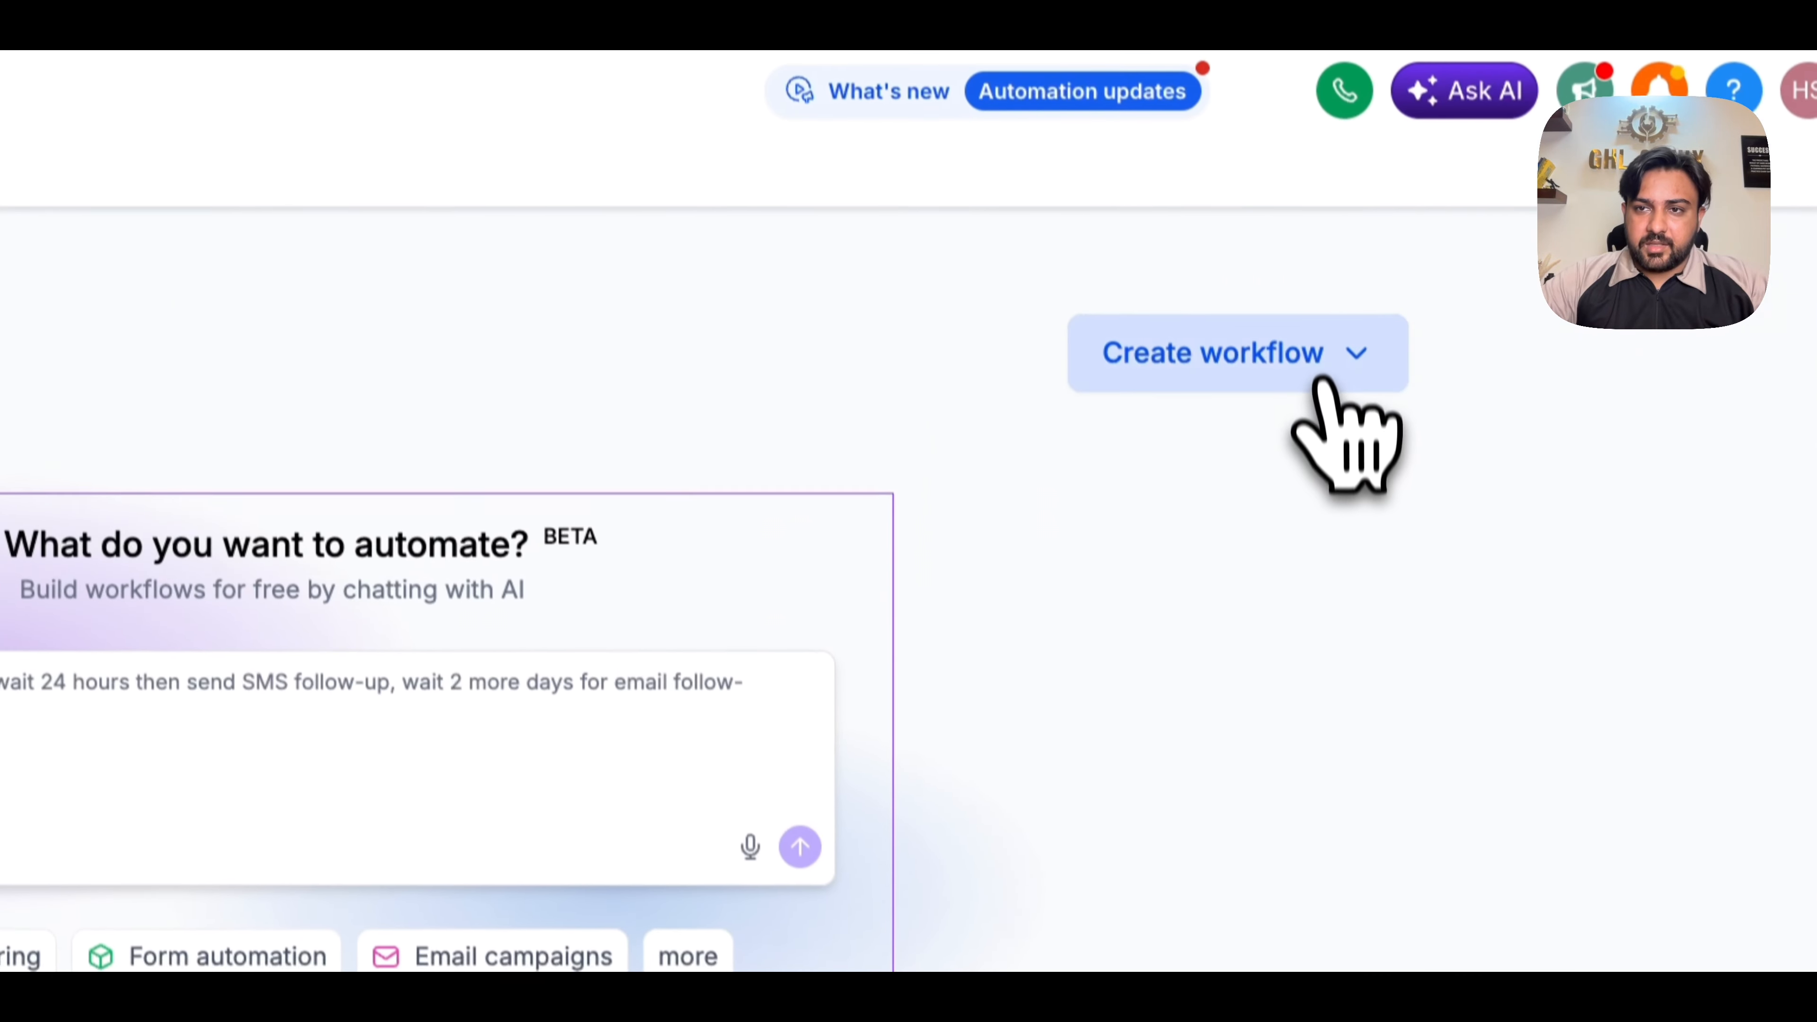
- Switch to the automation workflows and create a new workflow, continuing with manual saving
{"action": "left_click", "coordinate": [1319, 381]}
{"action": "left_click", "coordinate": [1248, 458]}
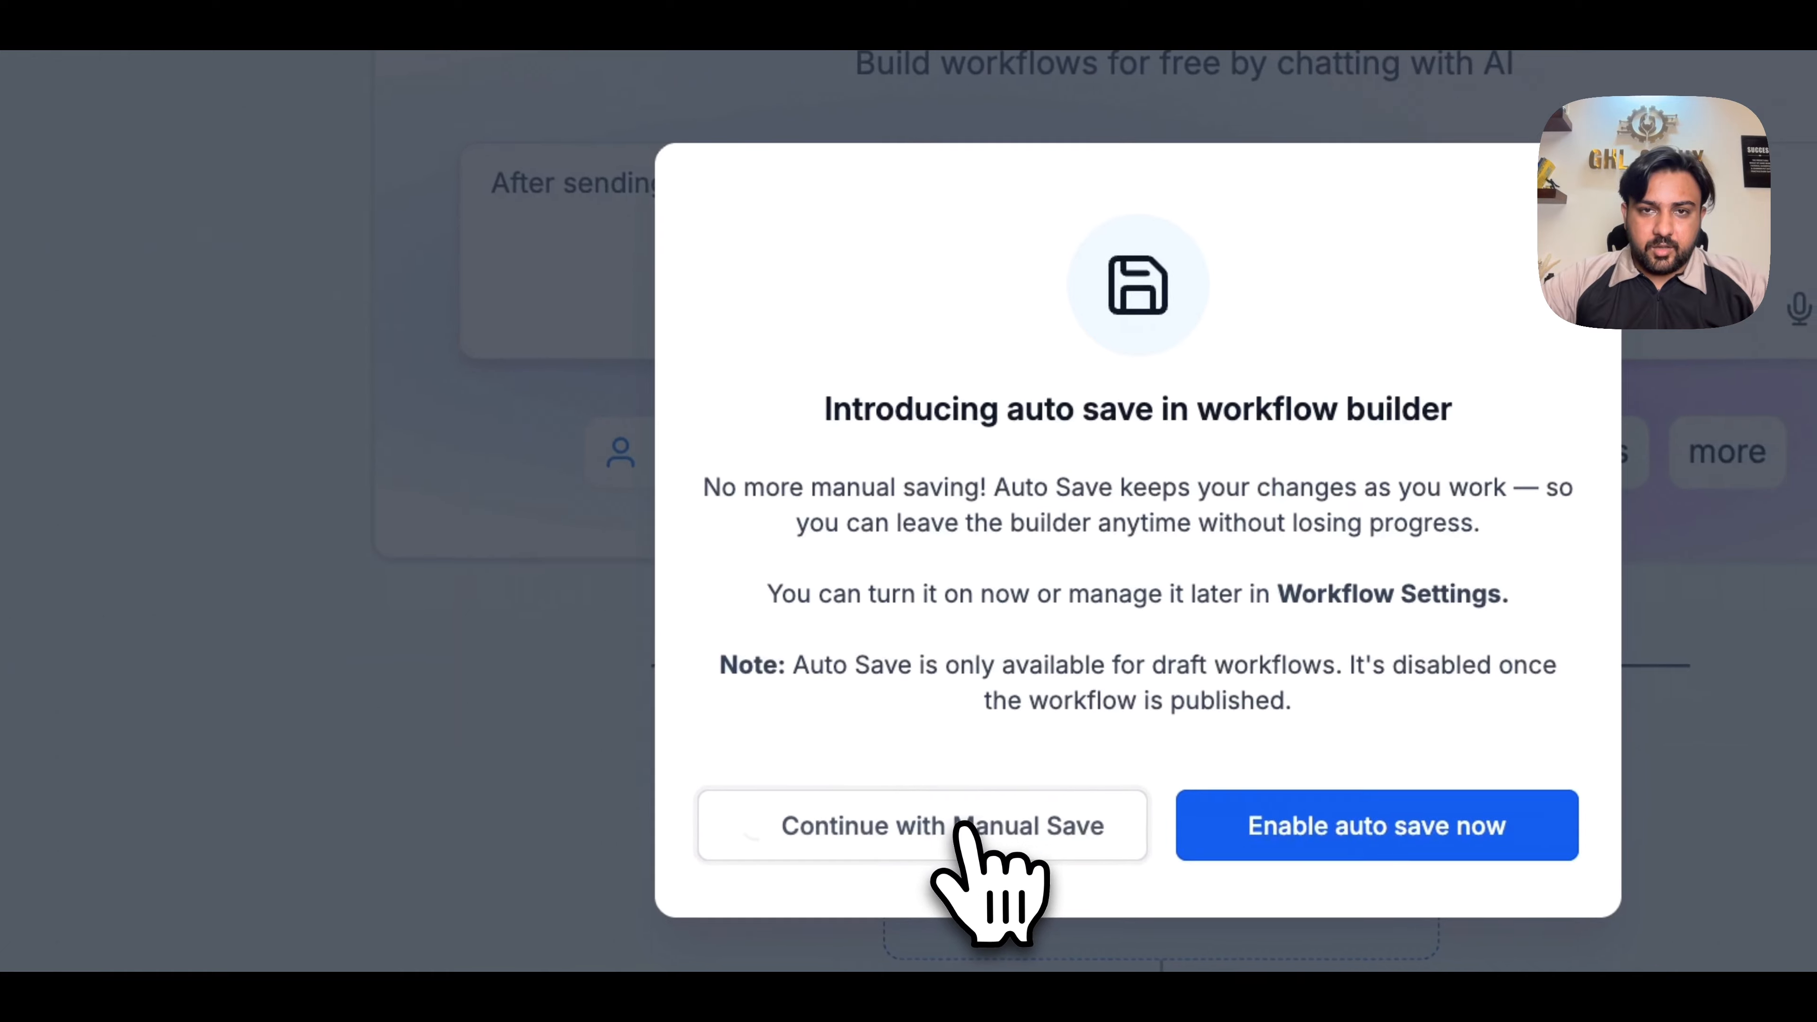
{"action": "left_click", "coordinate": [974, 824]}
{"action": "type", "text": "a call task after 3 days, and mov"}
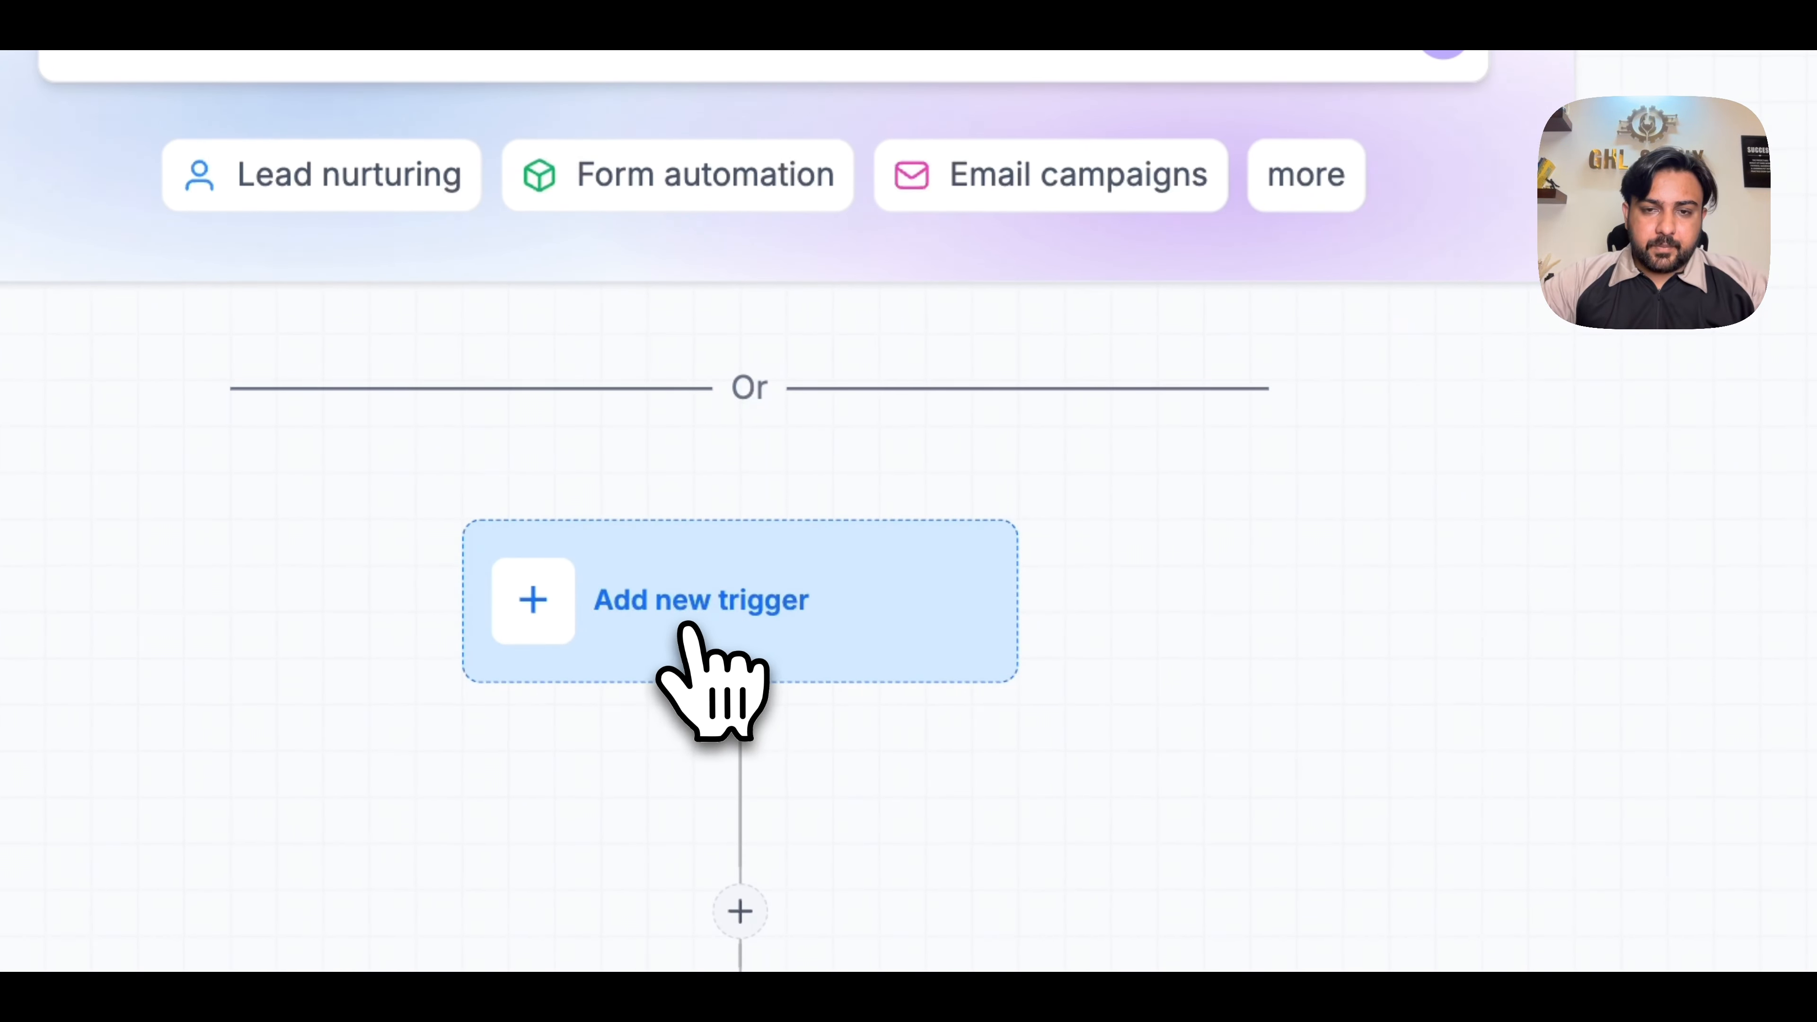
- Add an External tracking event trigger to the workflow and filter it to Event is any of Form Submitted
{"action": "left_click", "coordinate": [694, 619]}
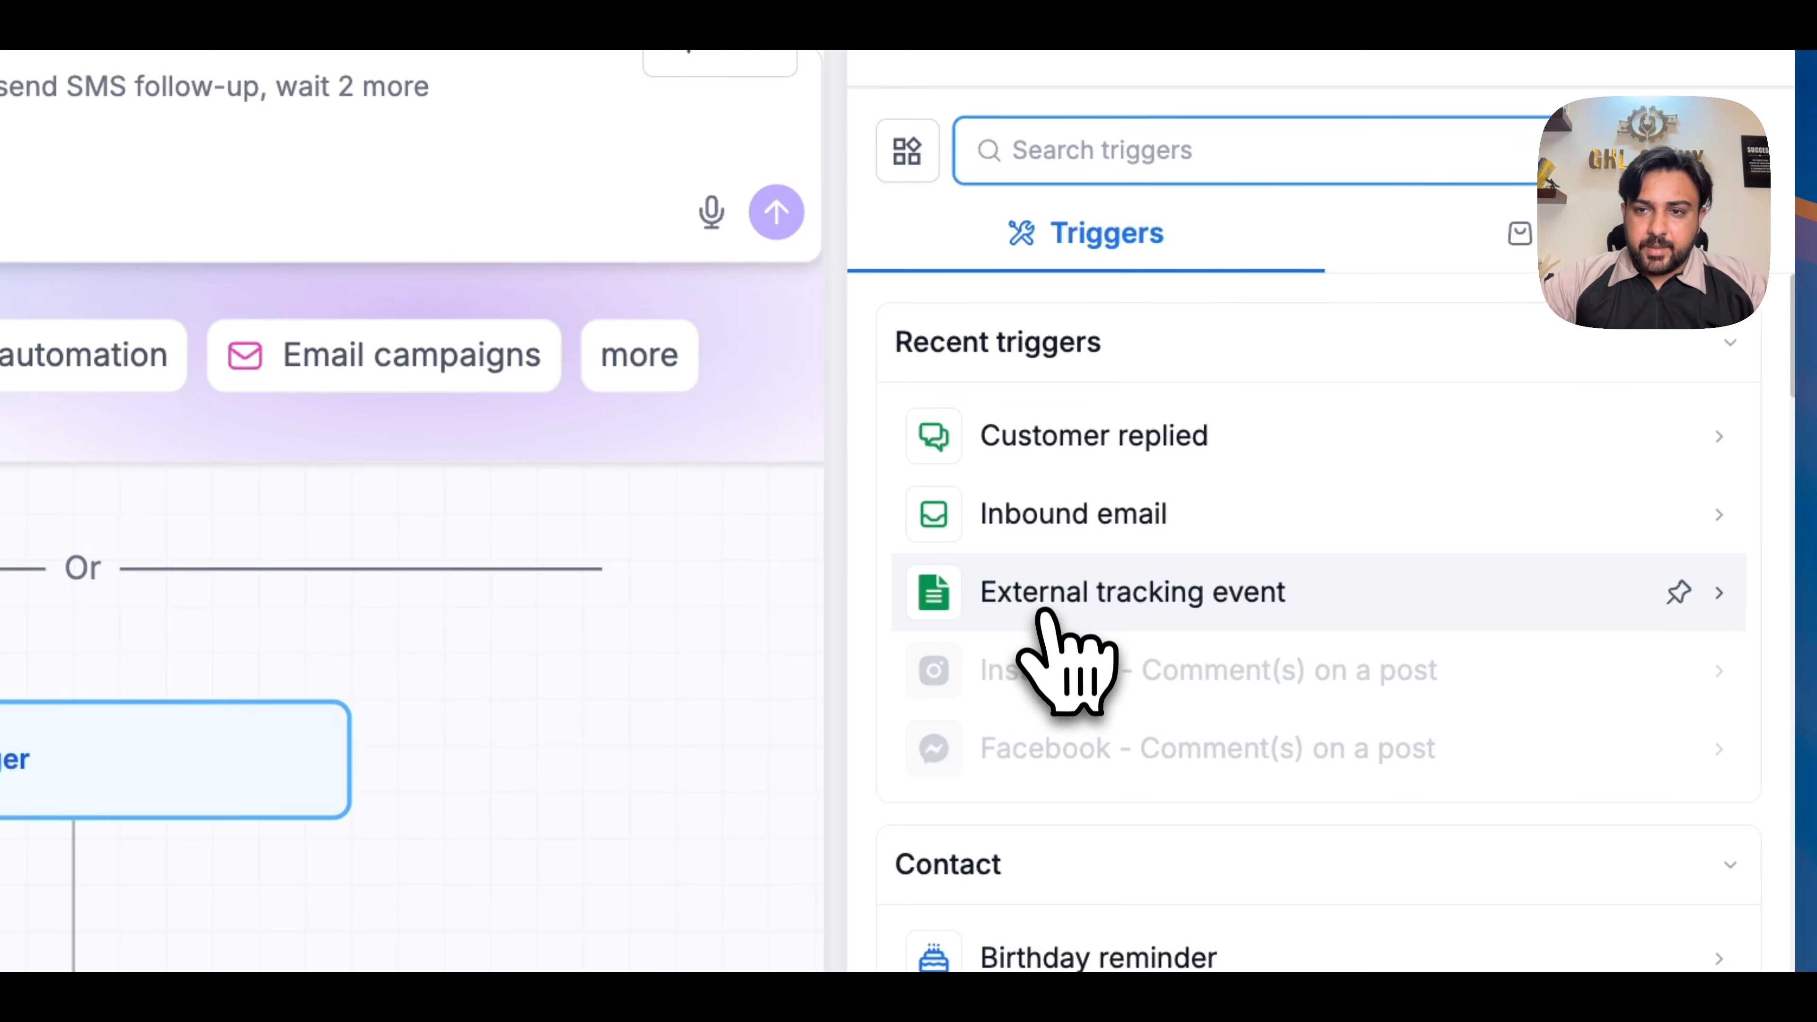
{"action": "left_click", "coordinate": [1048, 591]}
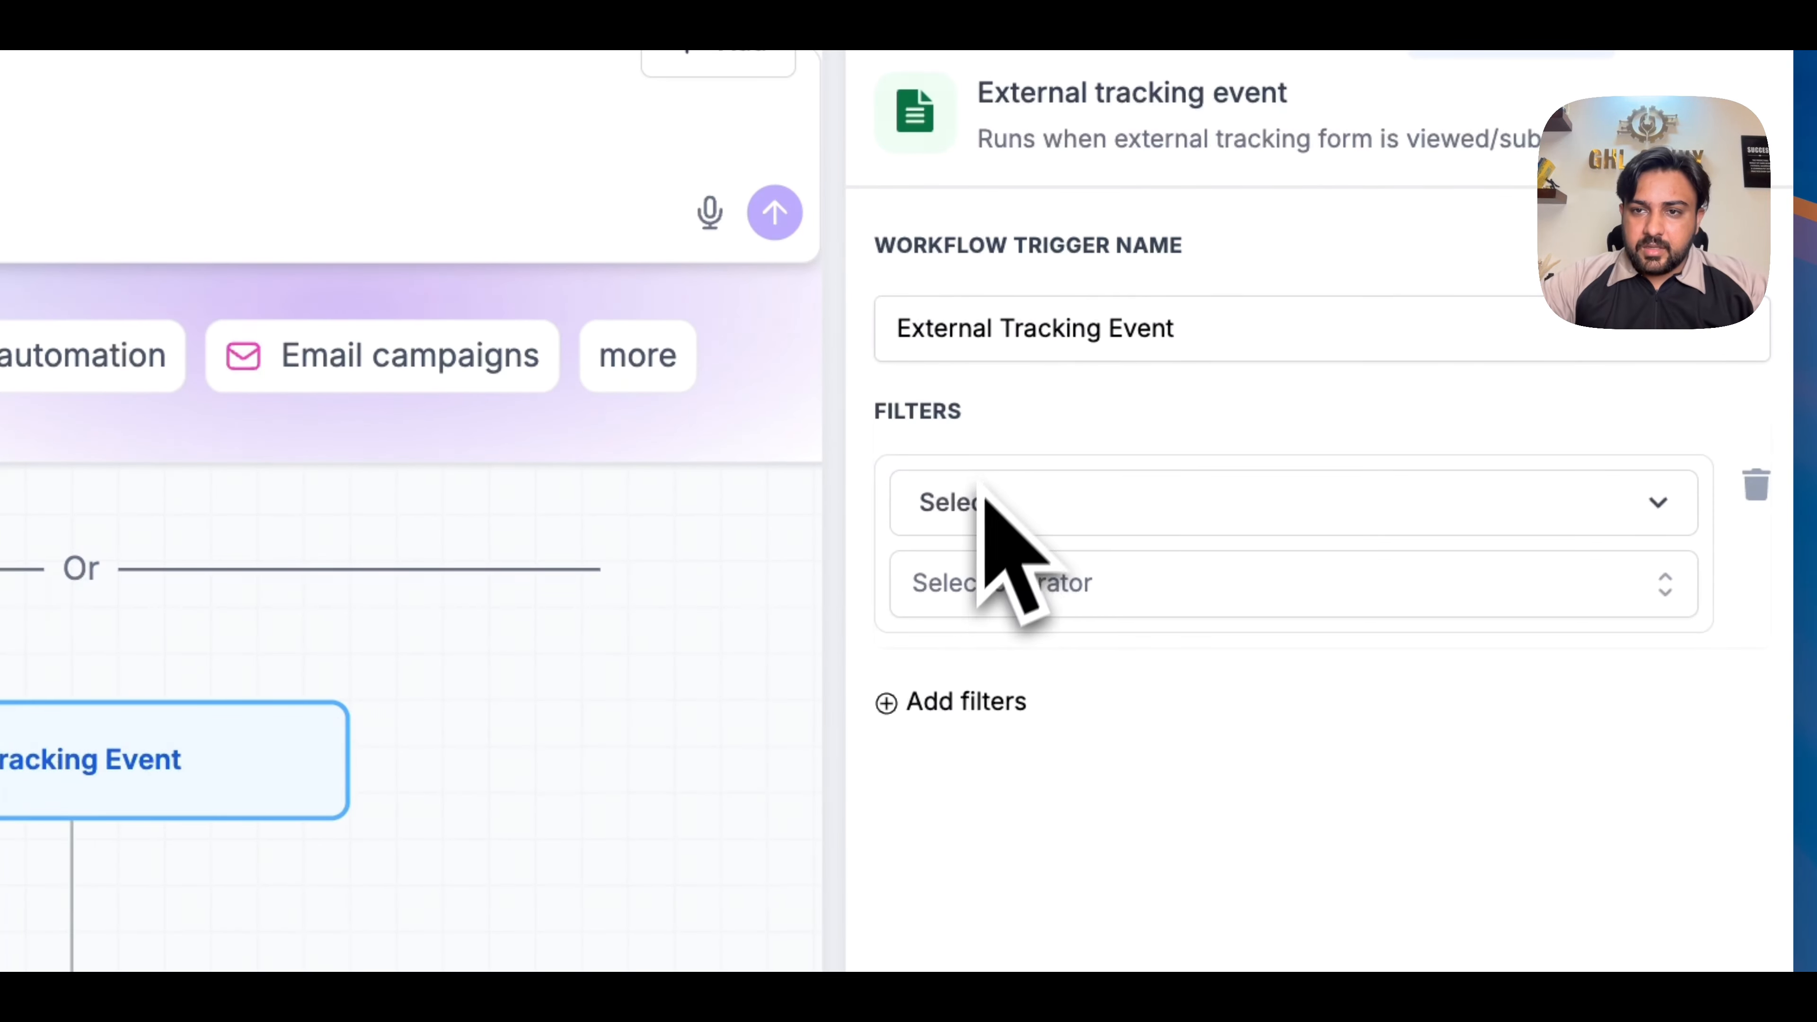
{"action": "left_click", "coordinate": [1010, 584]}
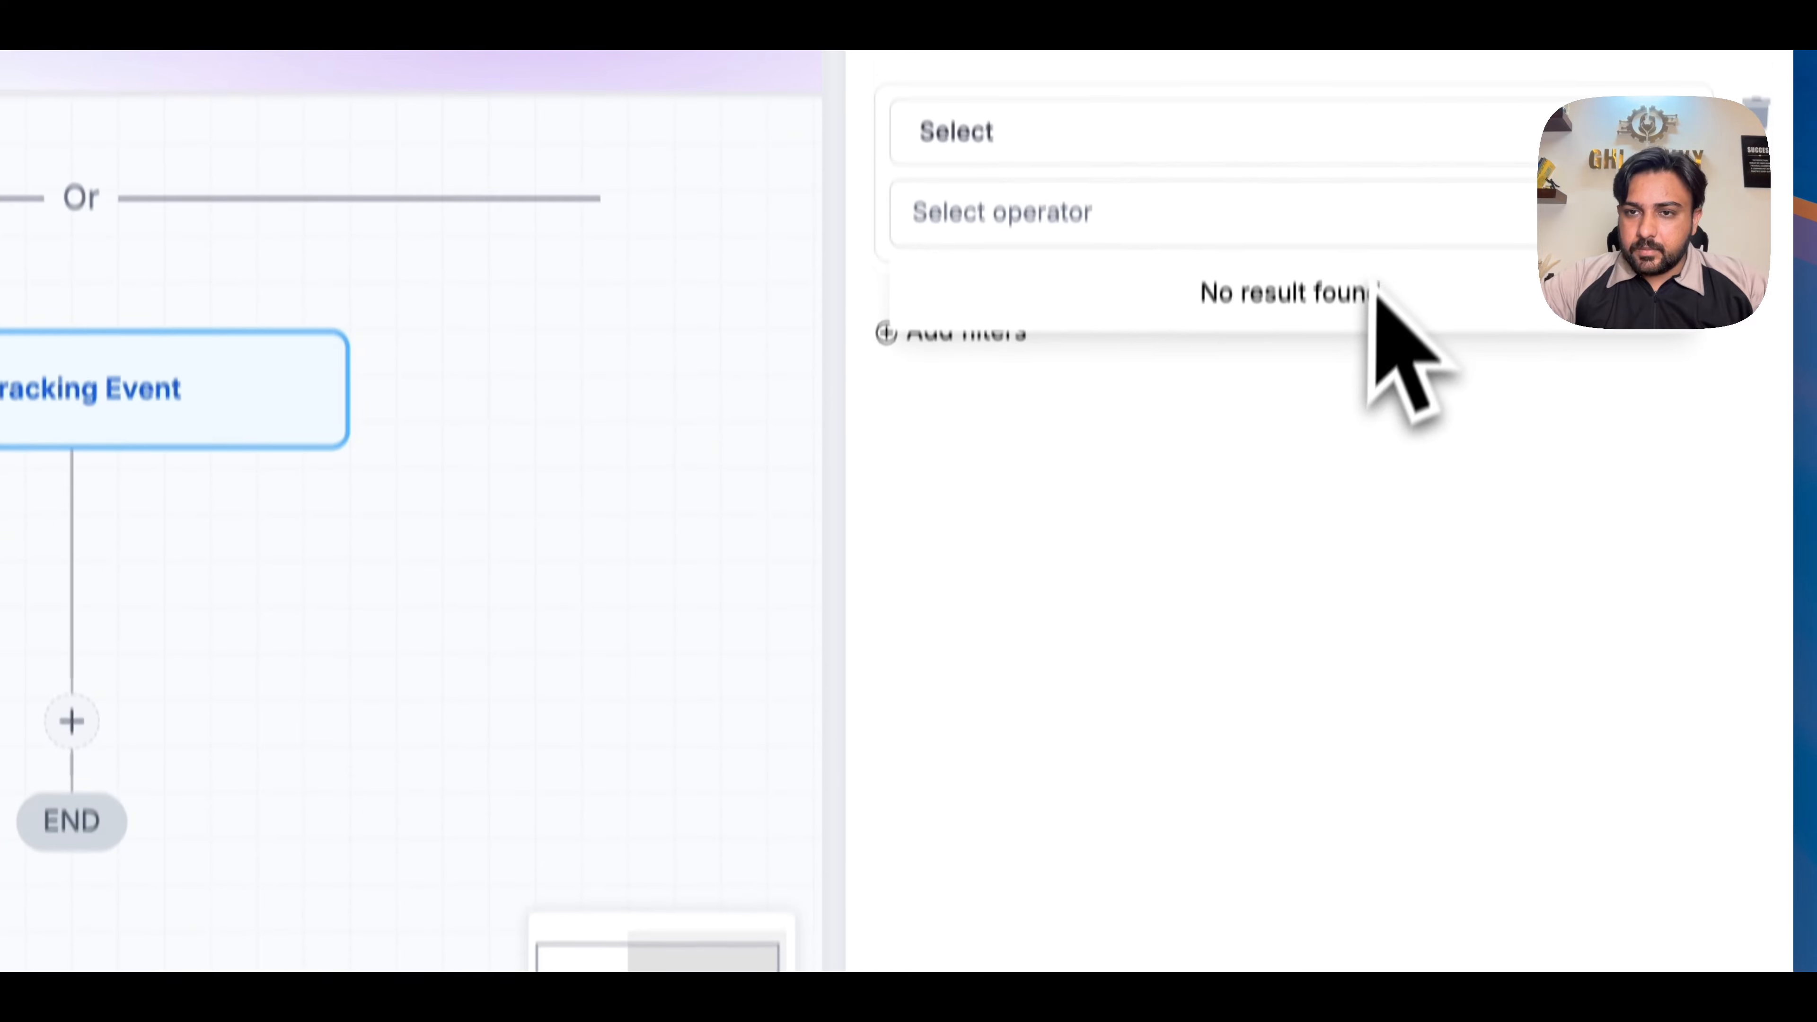
{"action": "left_click", "coordinate": [1583, 219]}
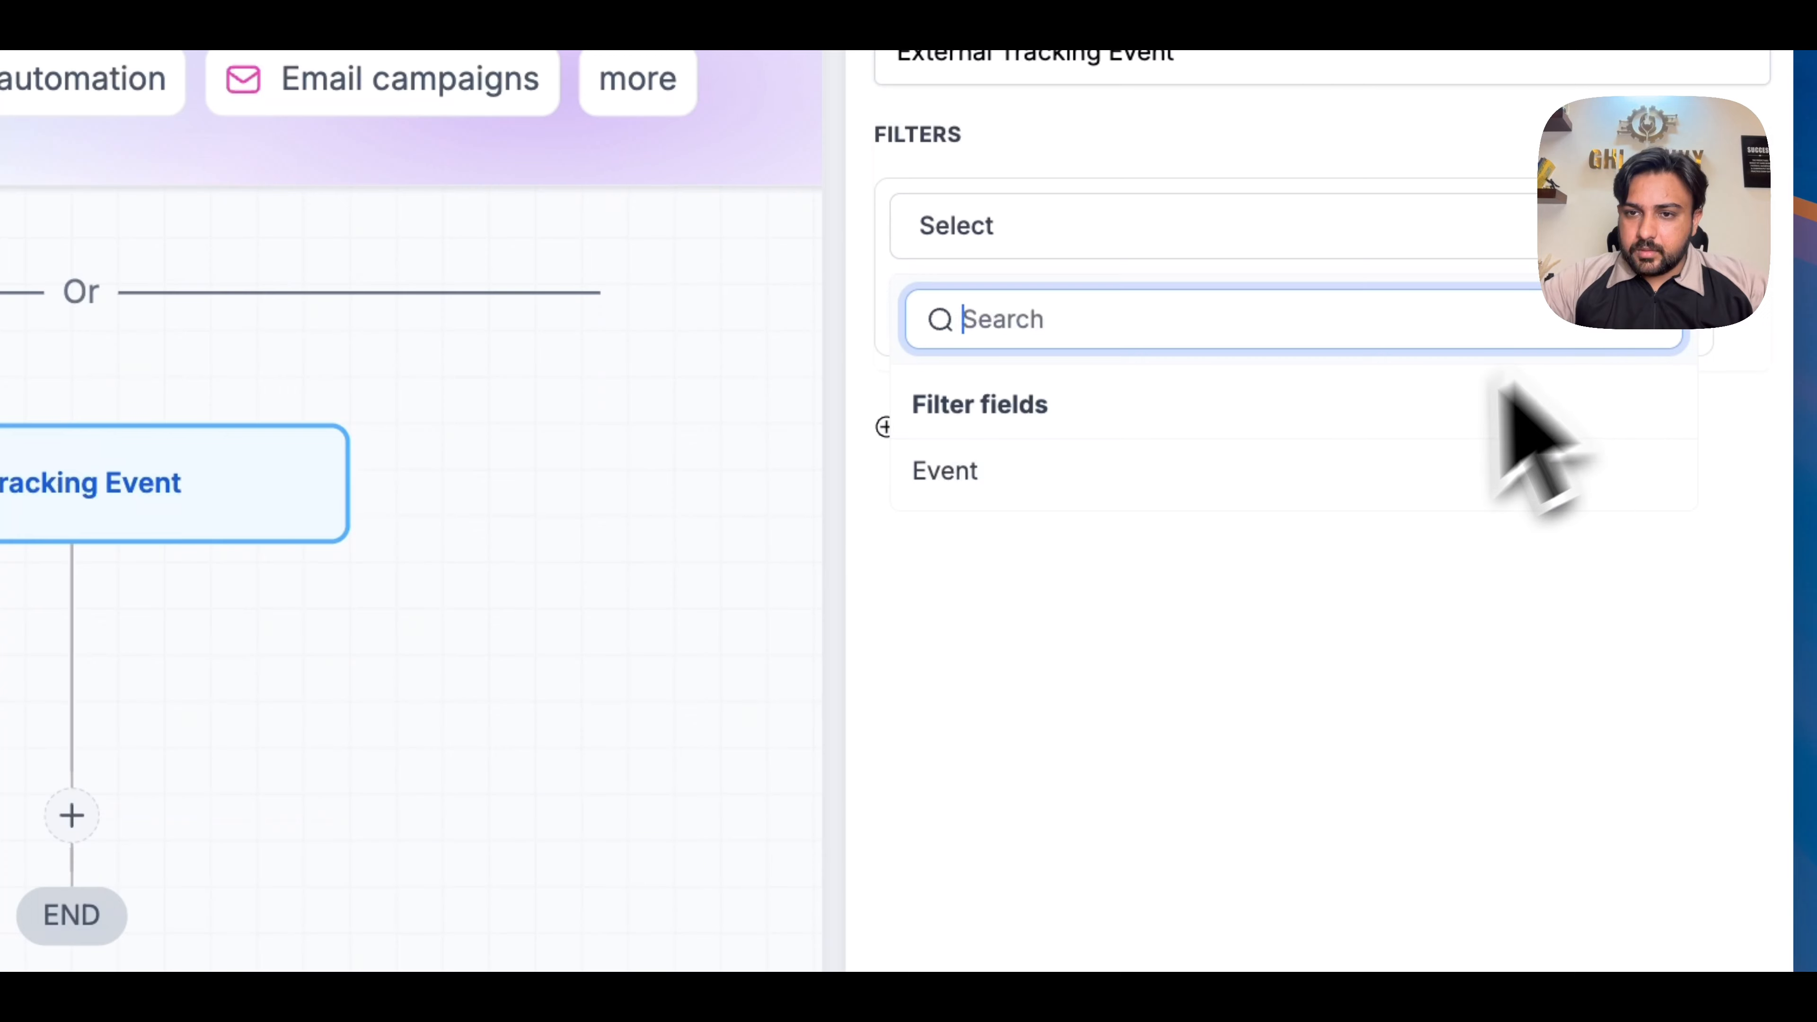
{"action": "left_click", "coordinate": [1318, 470]}
{"action": "left_click", "coordinate": [1035, 335]}
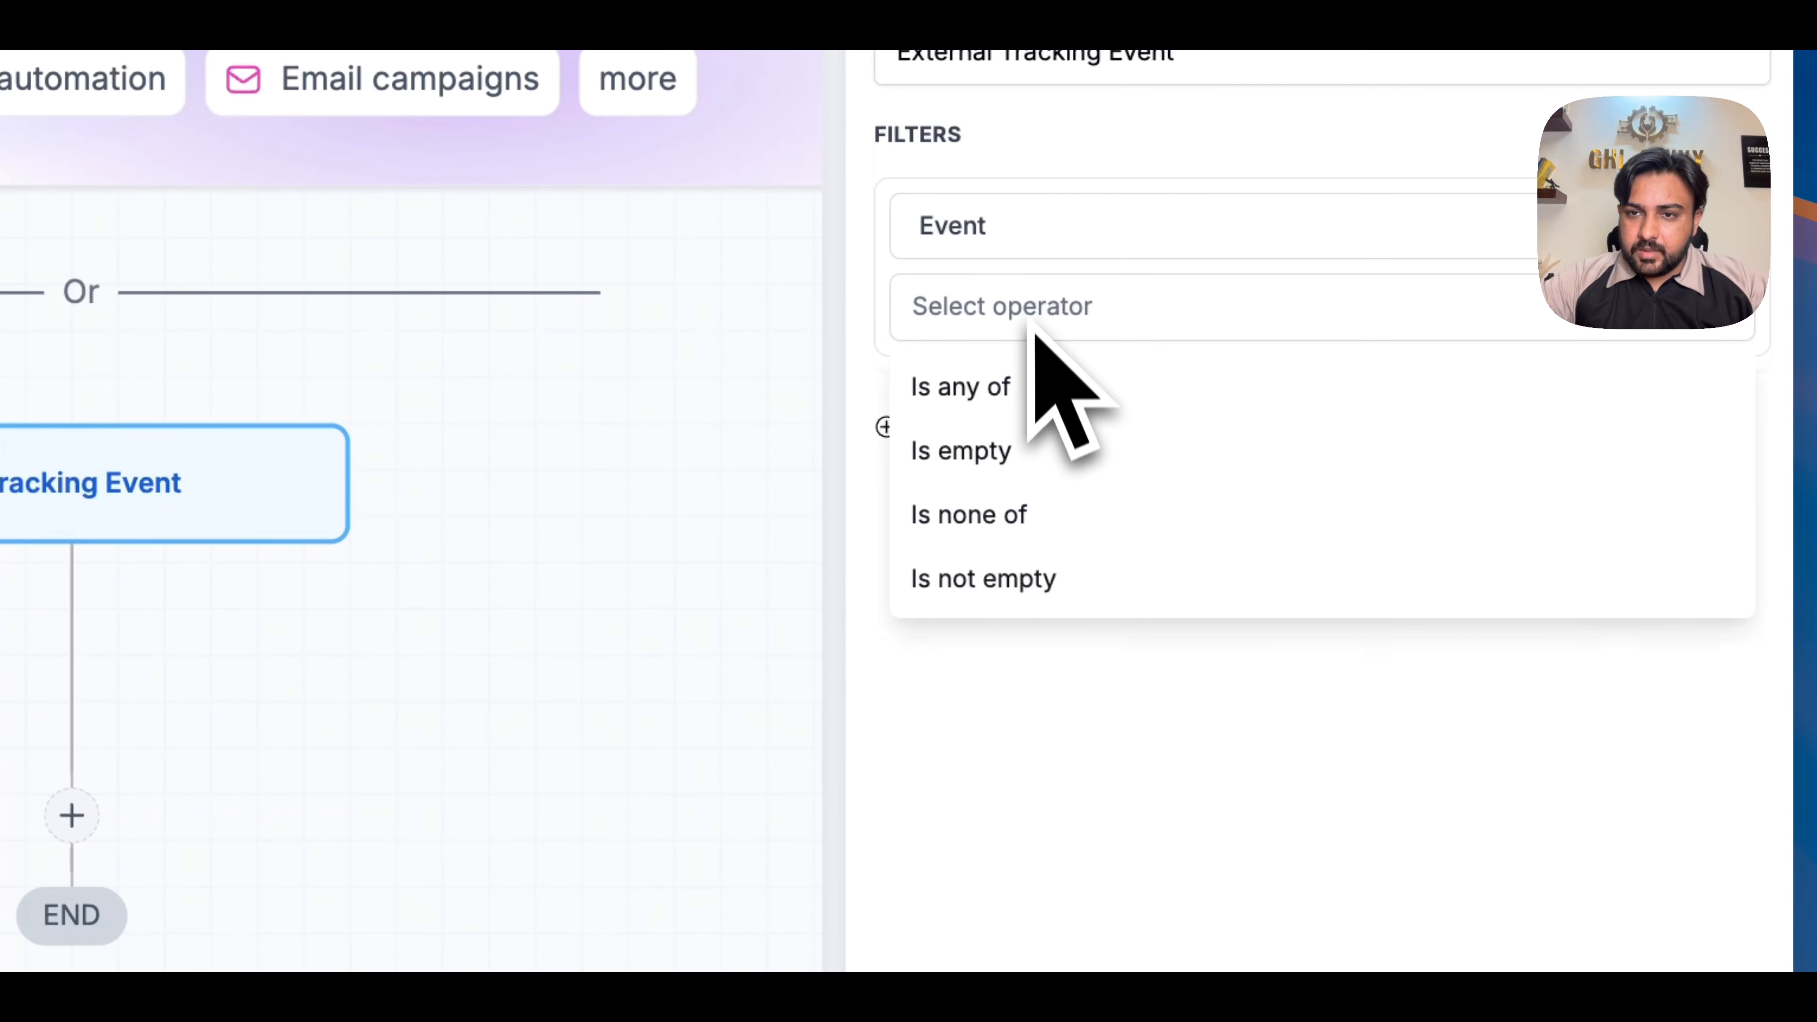
{"action": "left_click", "coordinate": [1008, 388]}
{"action": "left_click", "coordinate": [1051, 405]}
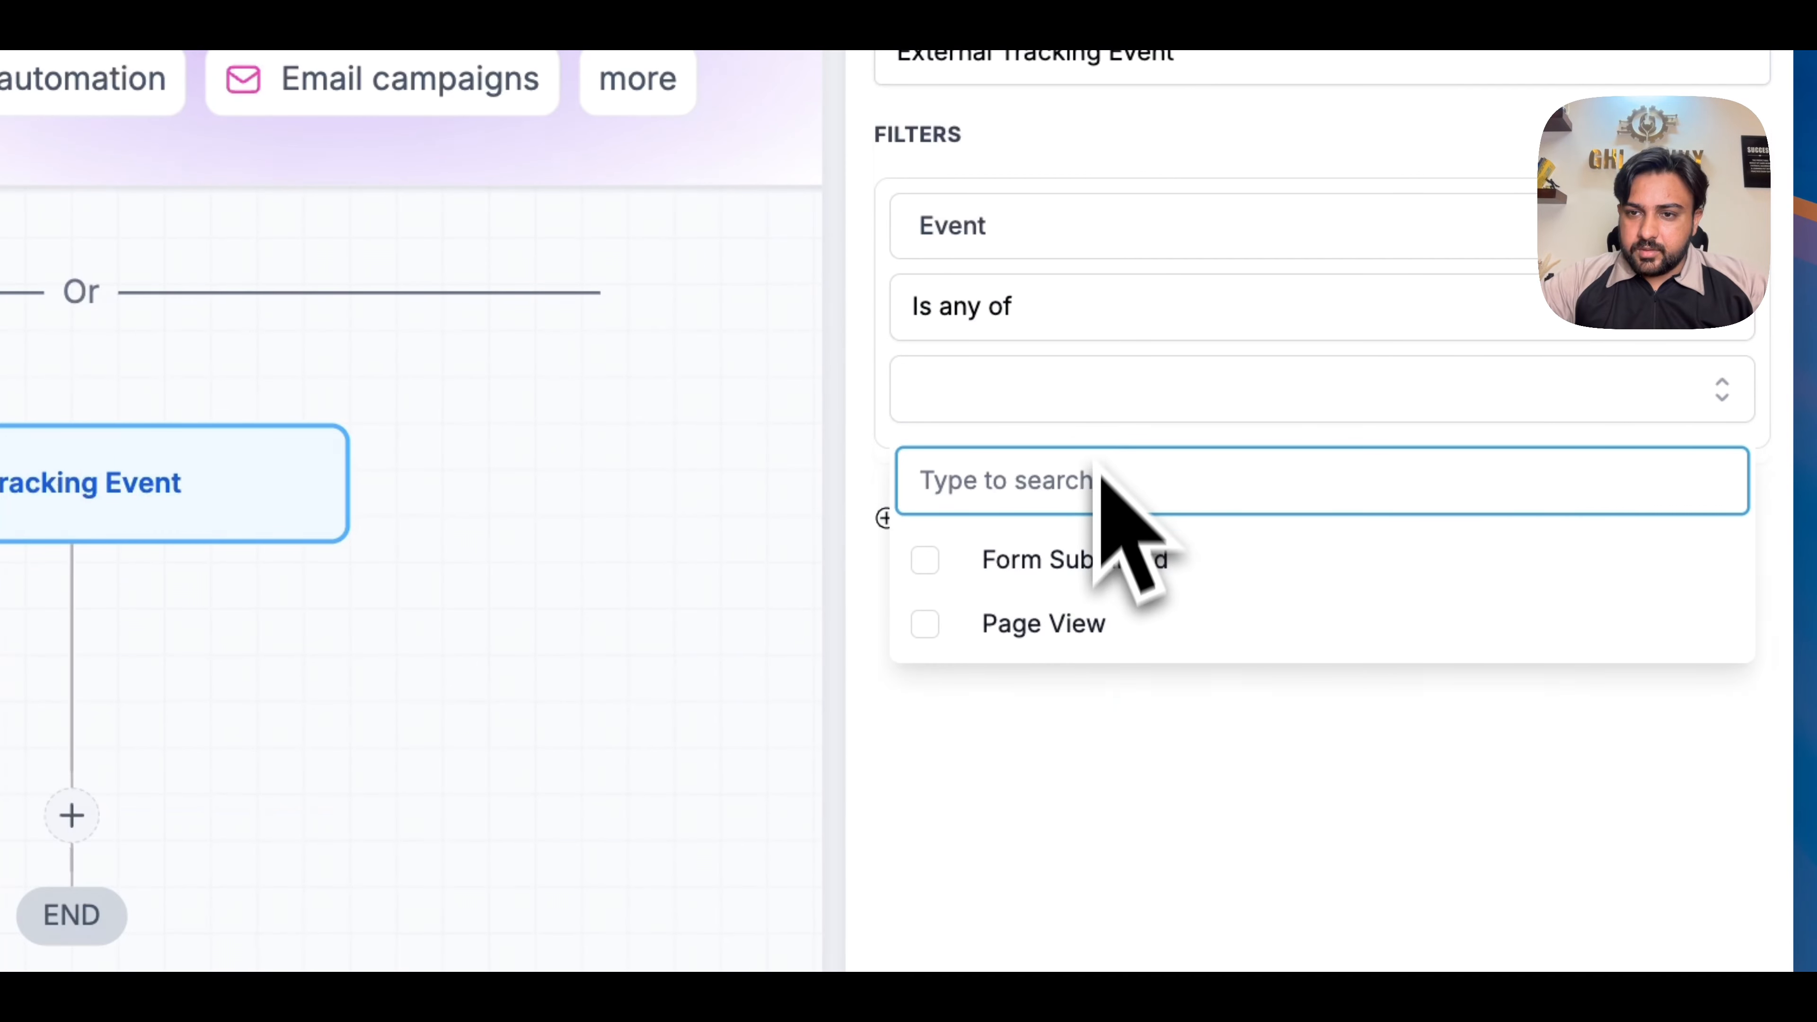
{"action": "left_click", "coordinate": [1071, 586]}
{"action": "left_click", "coordinate": [1332, 744]}
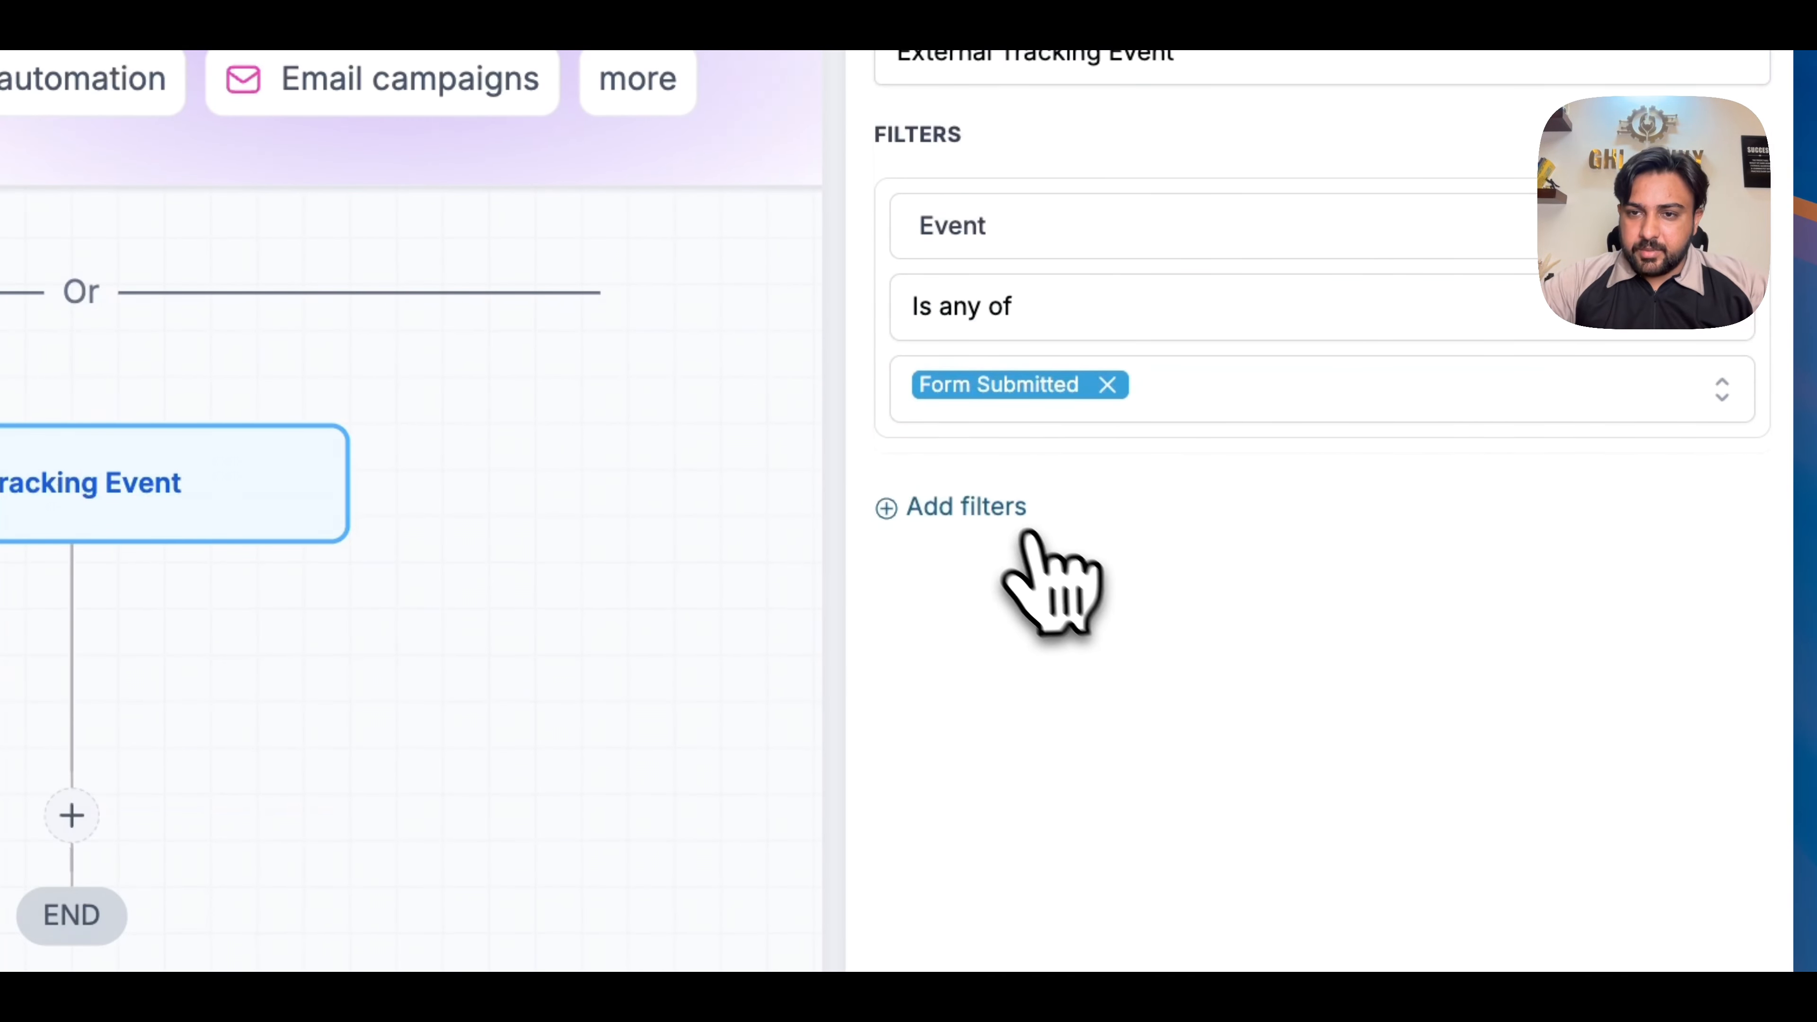
- Add a second filter to the trigger on the External Form field
{"action": "left_click", "coordinate": [1020, 513]}
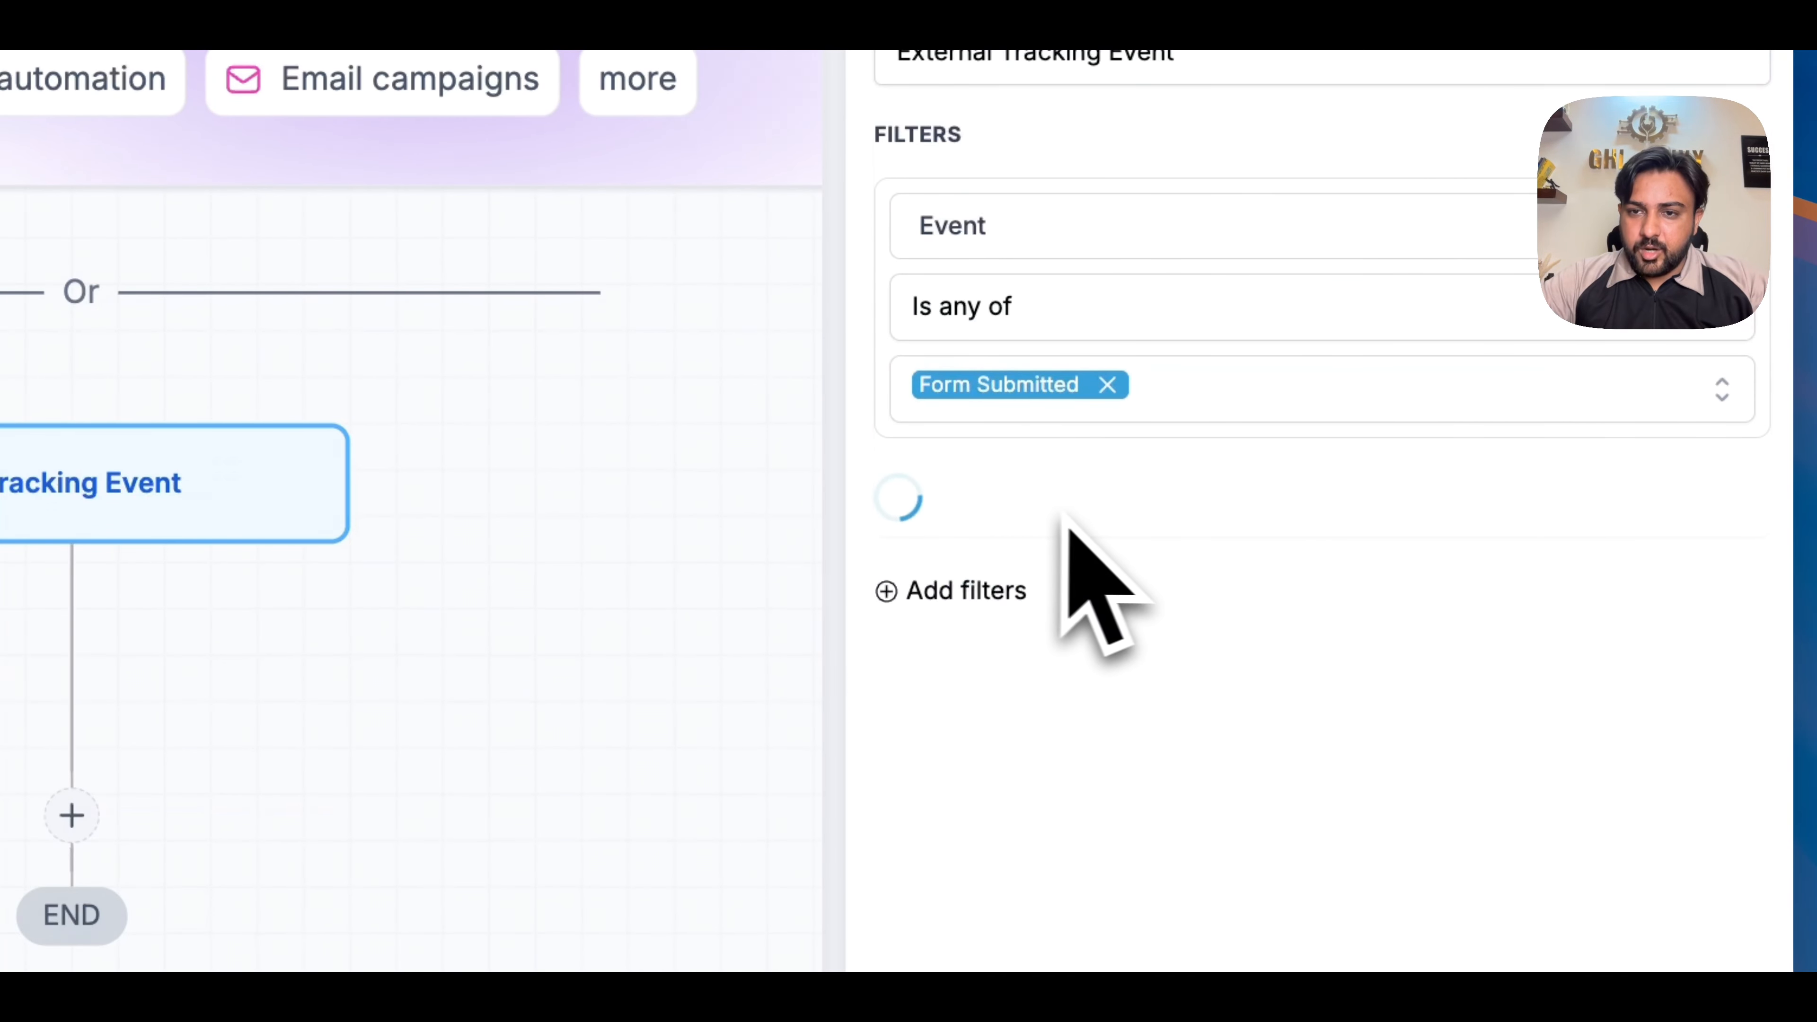
{"action": "left_click", "coordinate": [1084, 520]}
{"action": "left_click", "coordinate": [967, 816]}
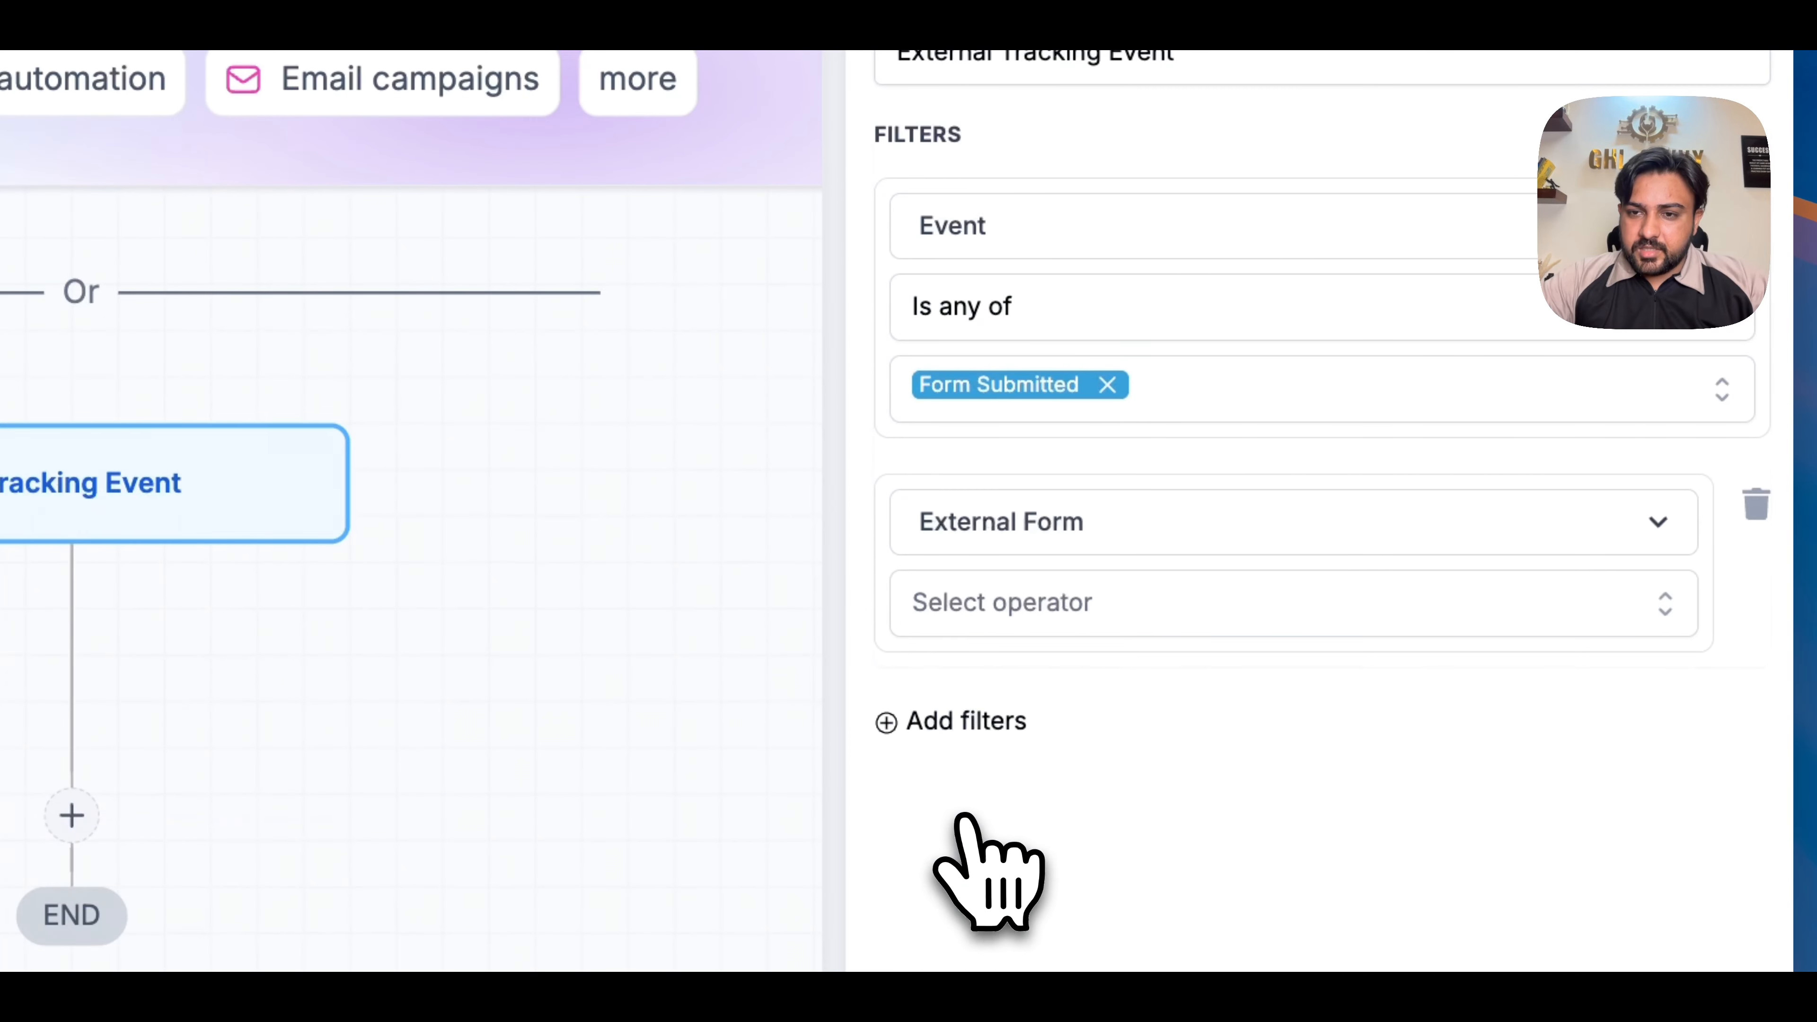
- Try to match the External Form filter to a specific form using the Is operator
{"action": "left_click", "coordinate": [996, 607]}
{"action": "left_click", "coordinate": [1005, 684]}
{"action": "left_click", "coordinate": [1008, 686]}
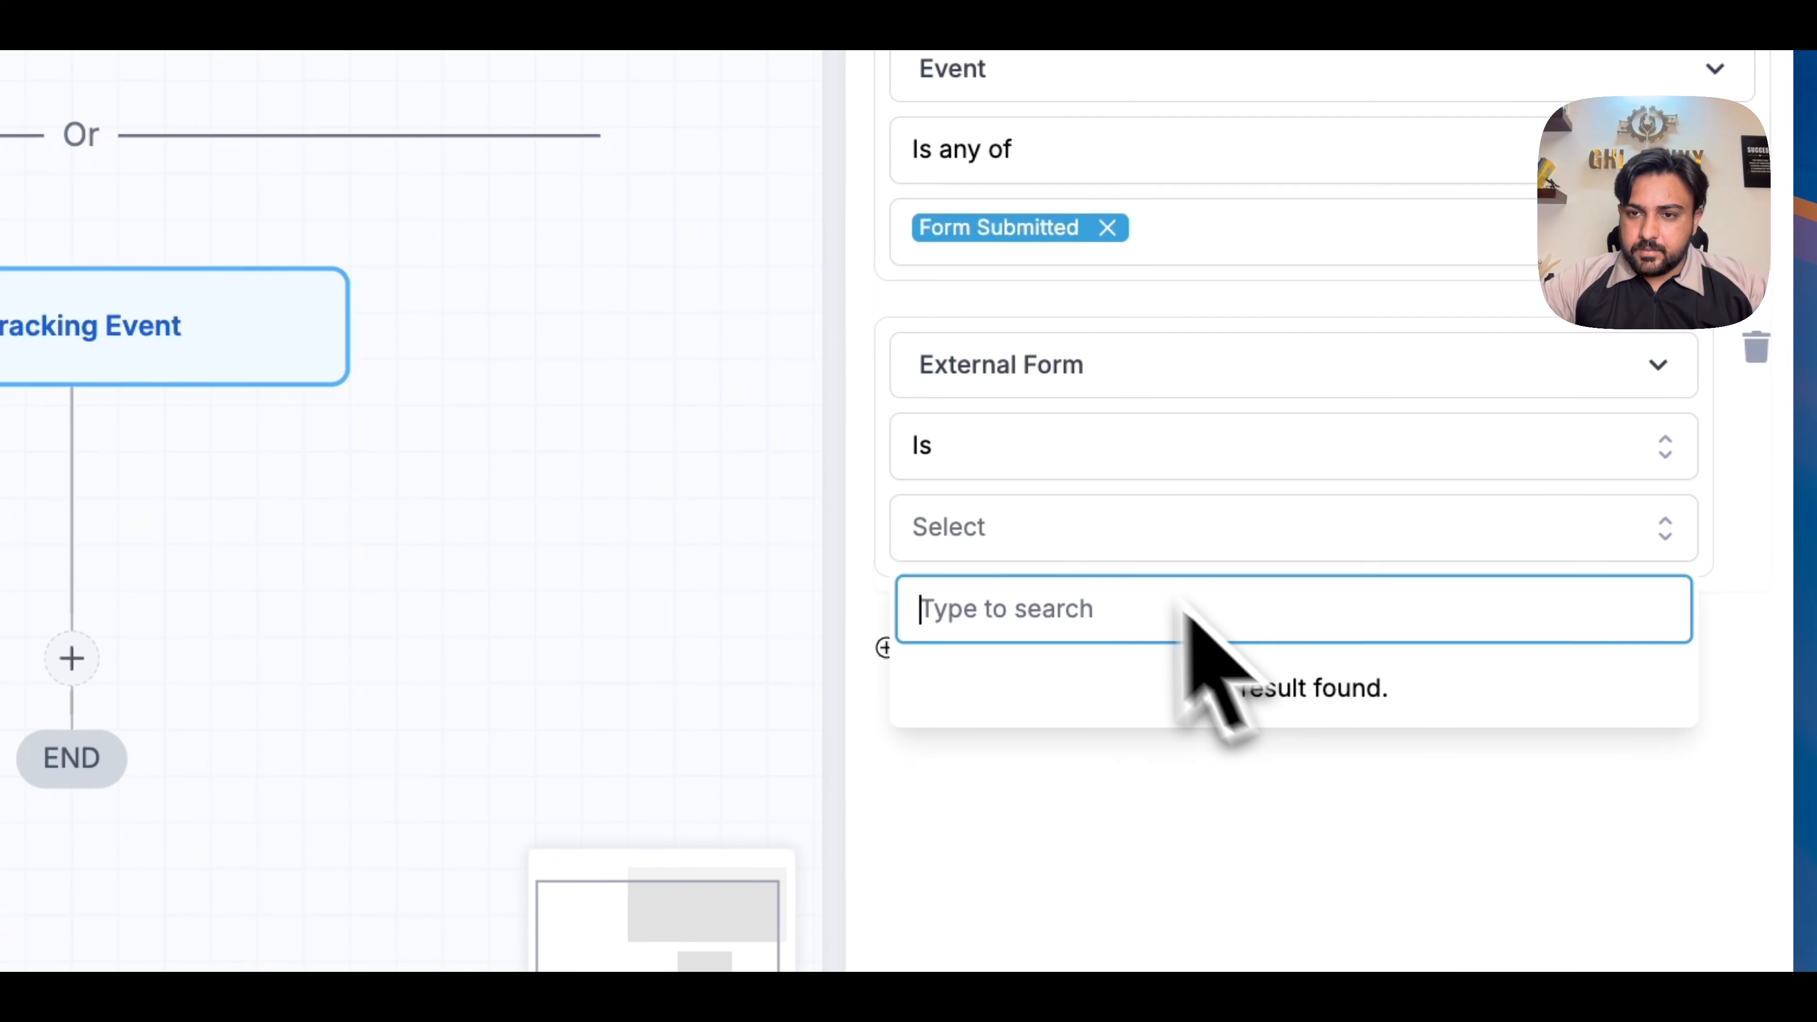
{"action": "left_click", "coordinate": [1270, 479]}
{"action": "left_click", "coordinate": [1324, 529]}
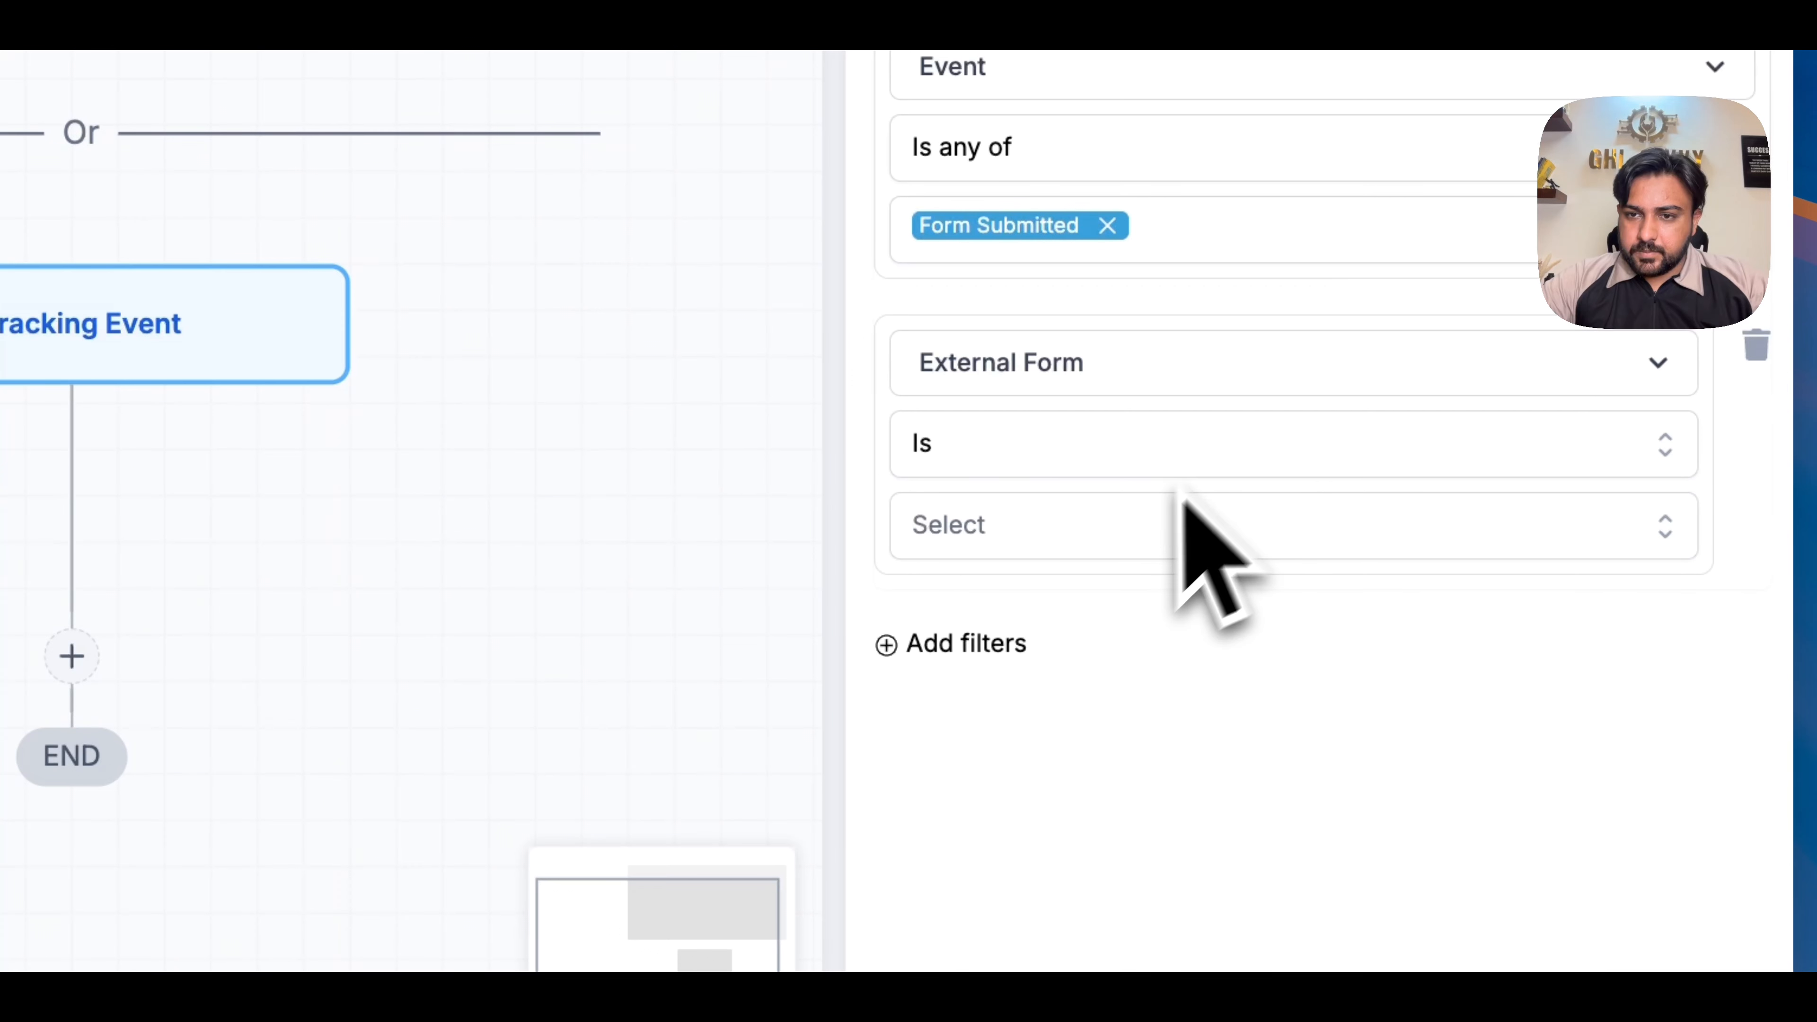
{"action": "left_click", "coordinate": [1120, 548]}
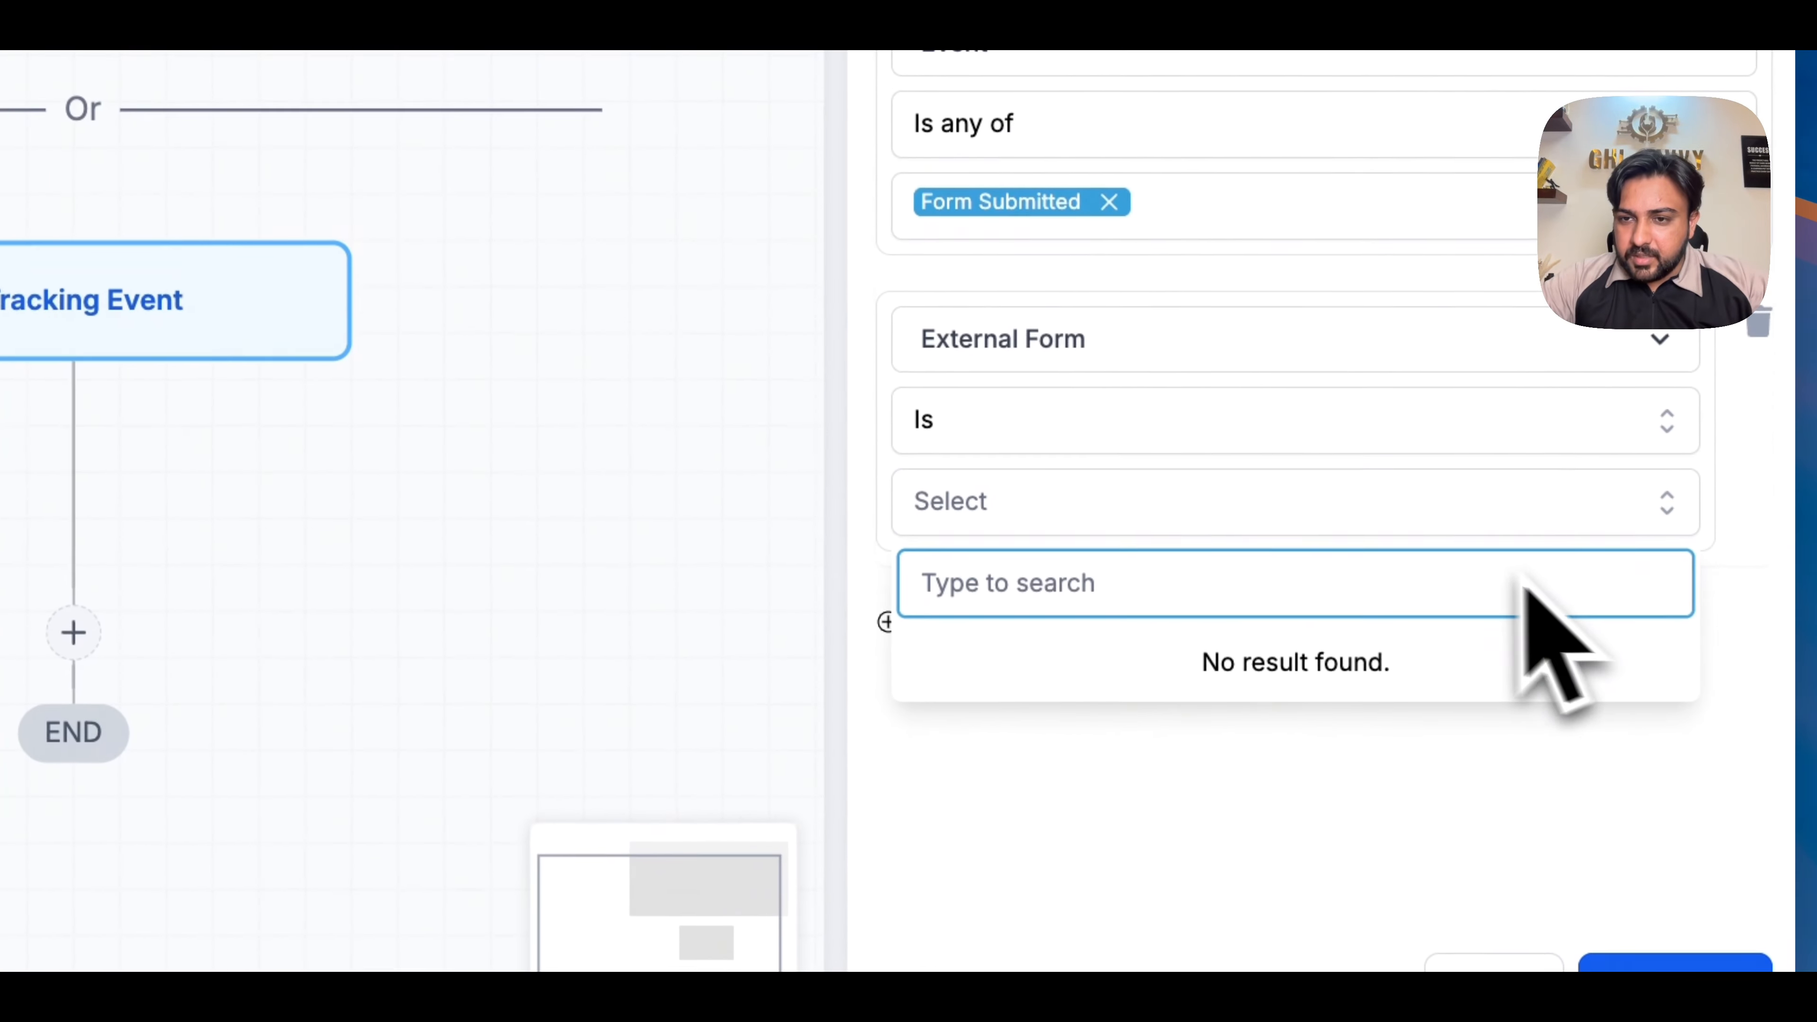
{"action": "left_click", "coordinate": [1716, 474]}
{"action": "left_click", "coordinate": [1564, 510]}
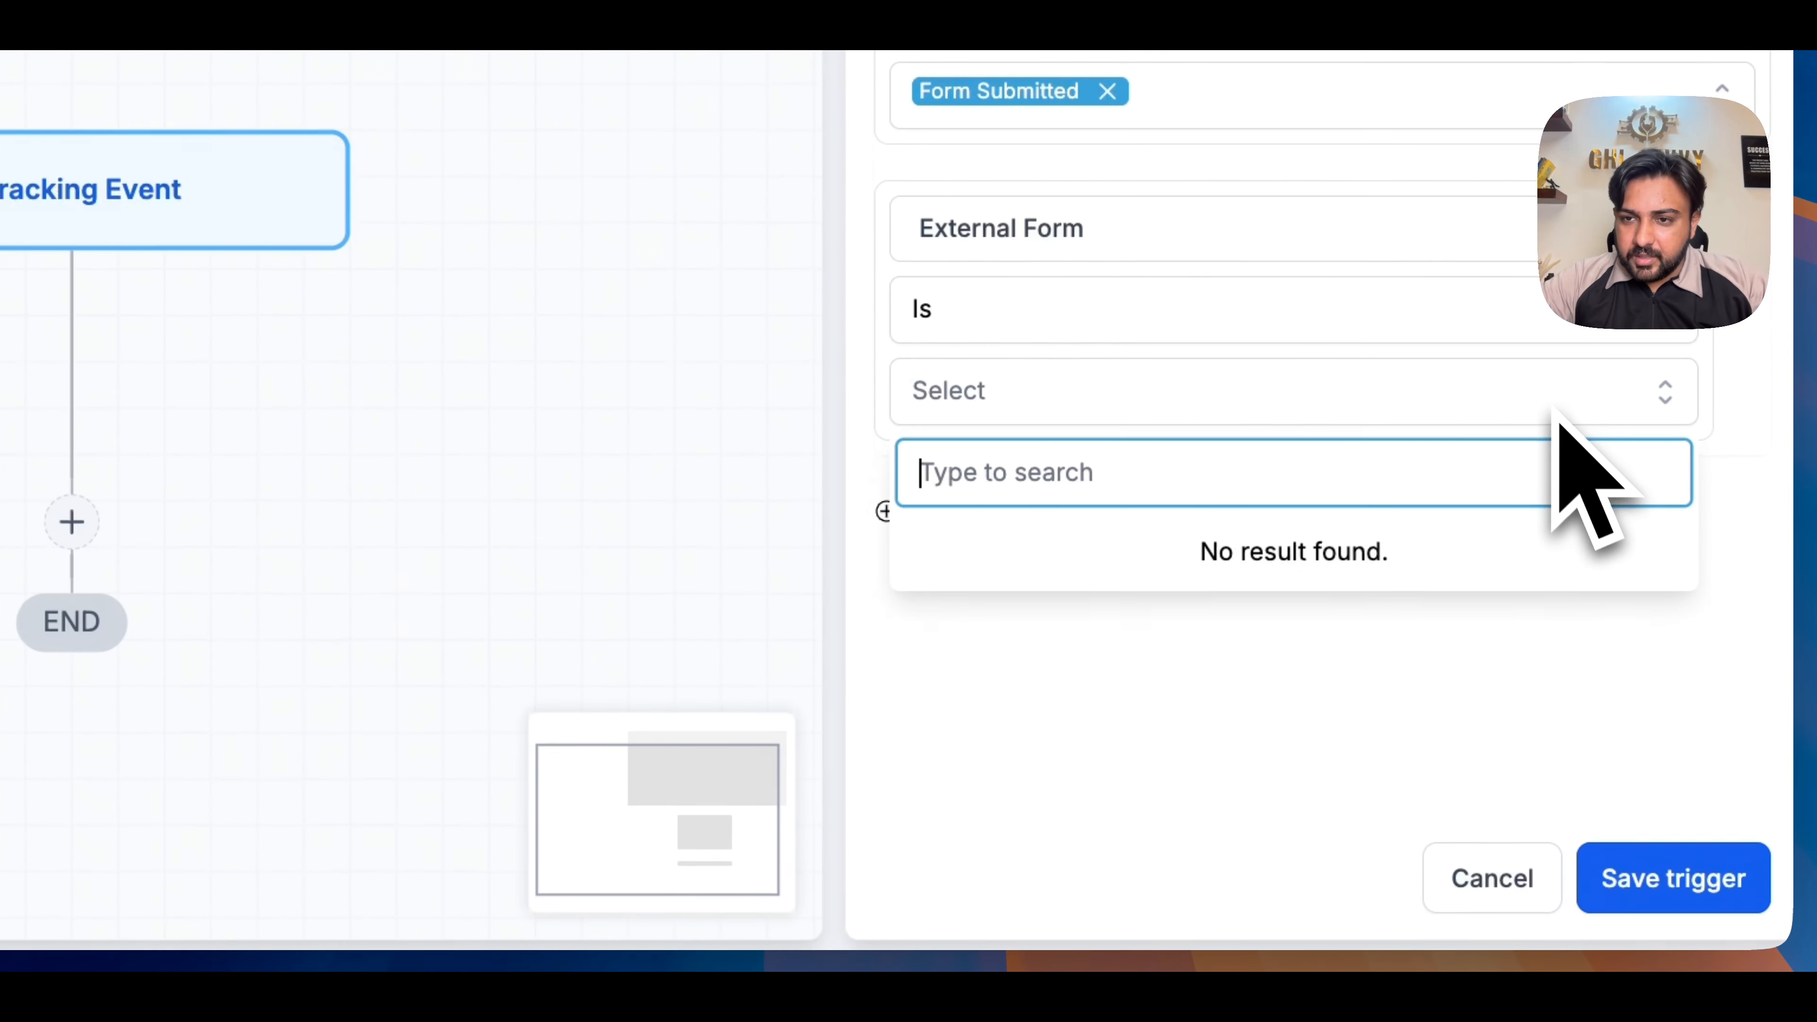
- Set the External Form filter's operator to Is not empty and save the trigger
{"action": "left_click", "coordinate": [1495, 405]}
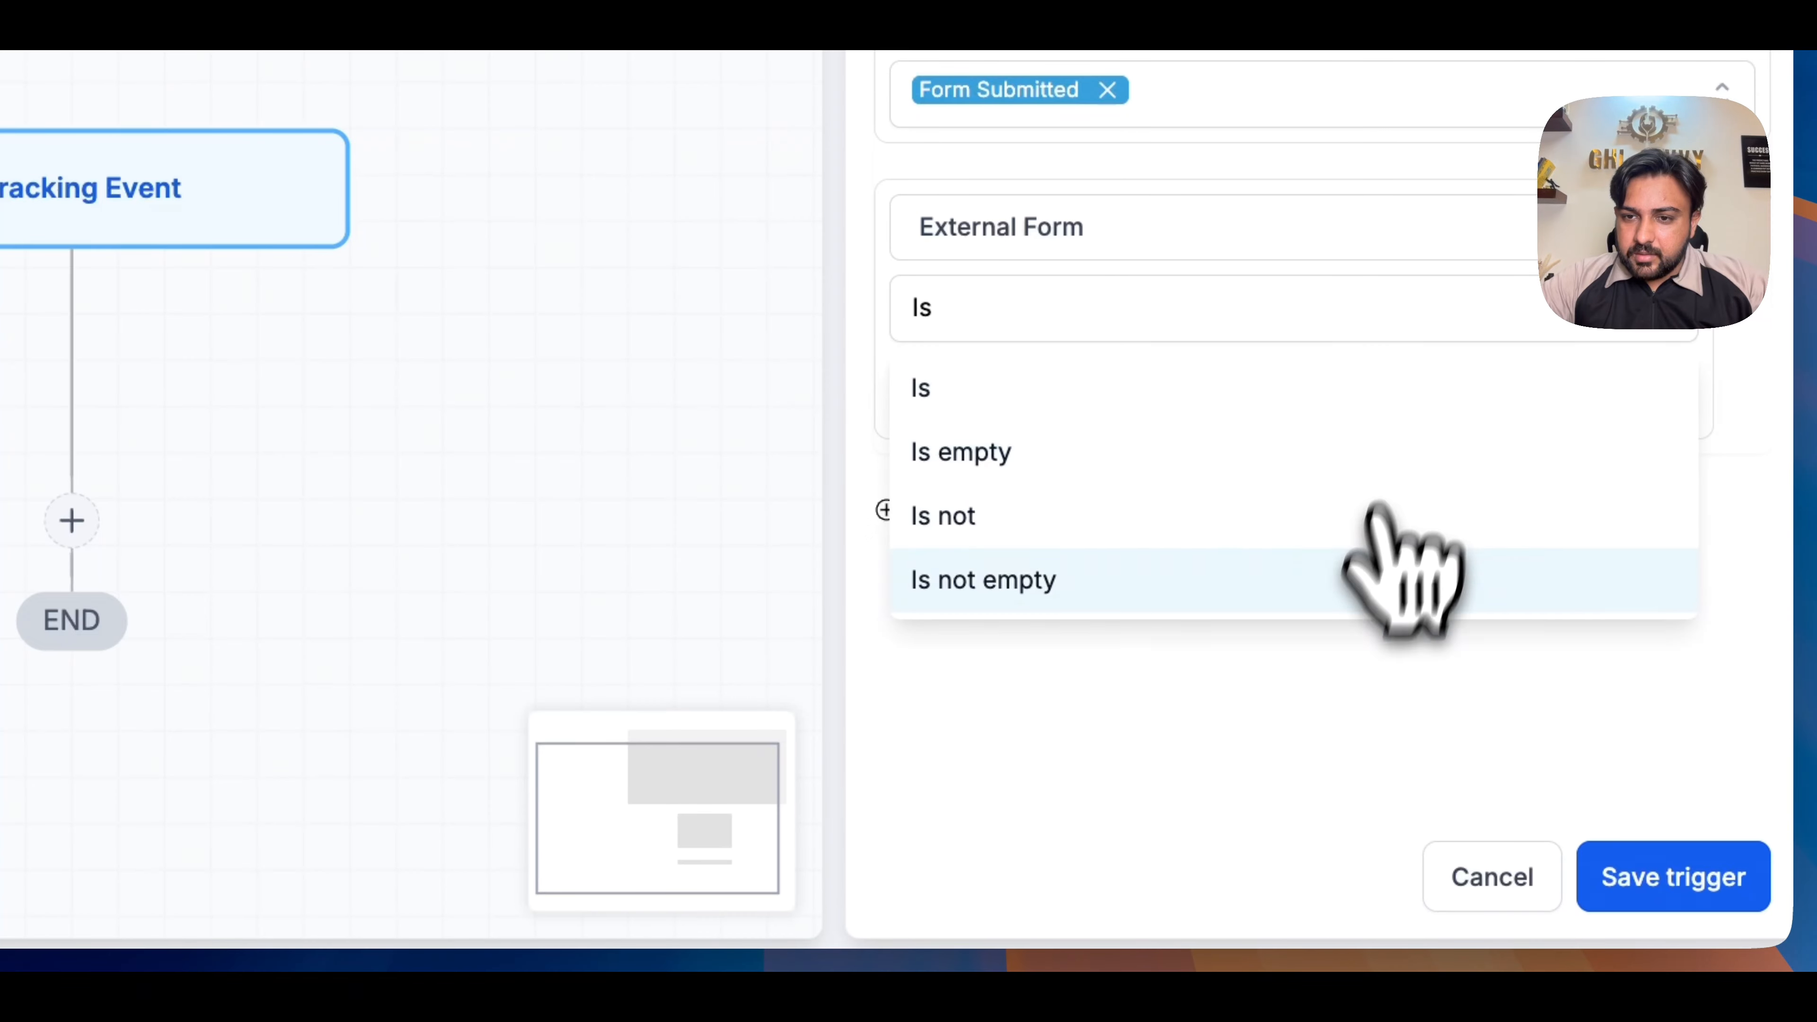
{"action": "left_click", "coordinate": [1402, 579]}
{"action": "left_click", "coordinate": [1742, 859]}
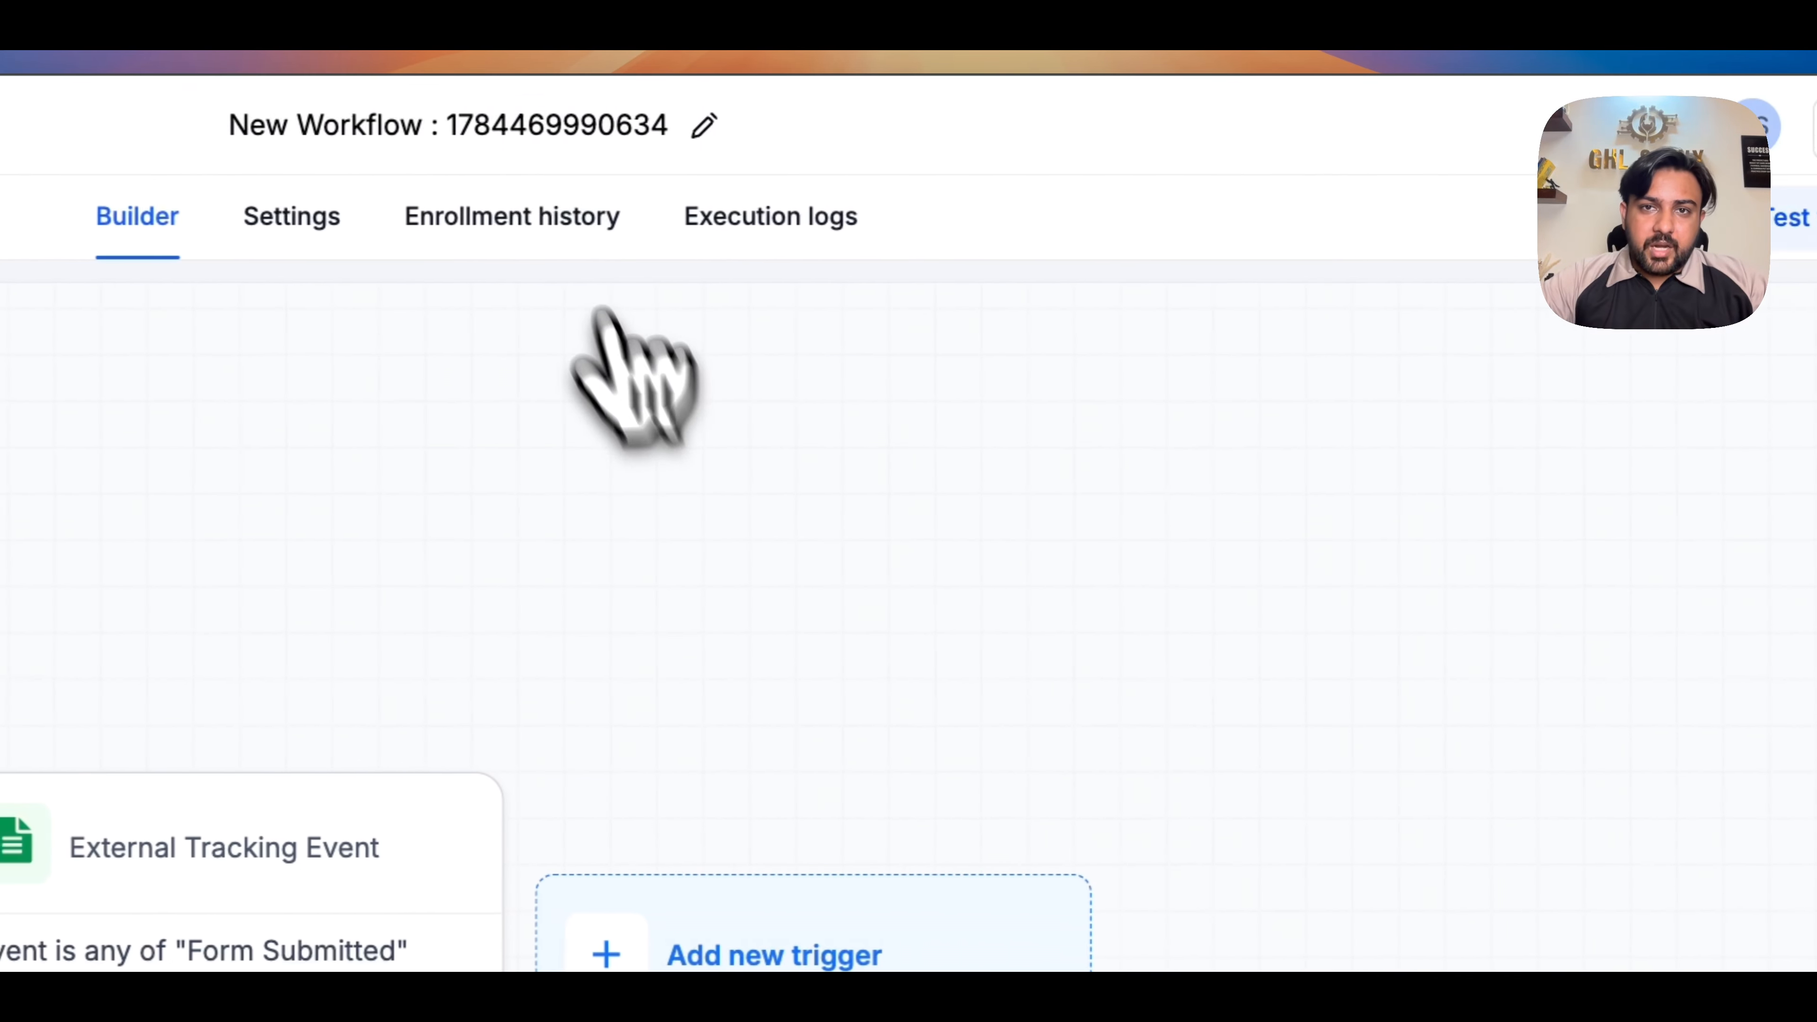
- Rename the workflow as ai studio automation
{"action": "left_click", "coordinate": [380, 123]}
{"action": "type", "text": "AI Stuidi"}
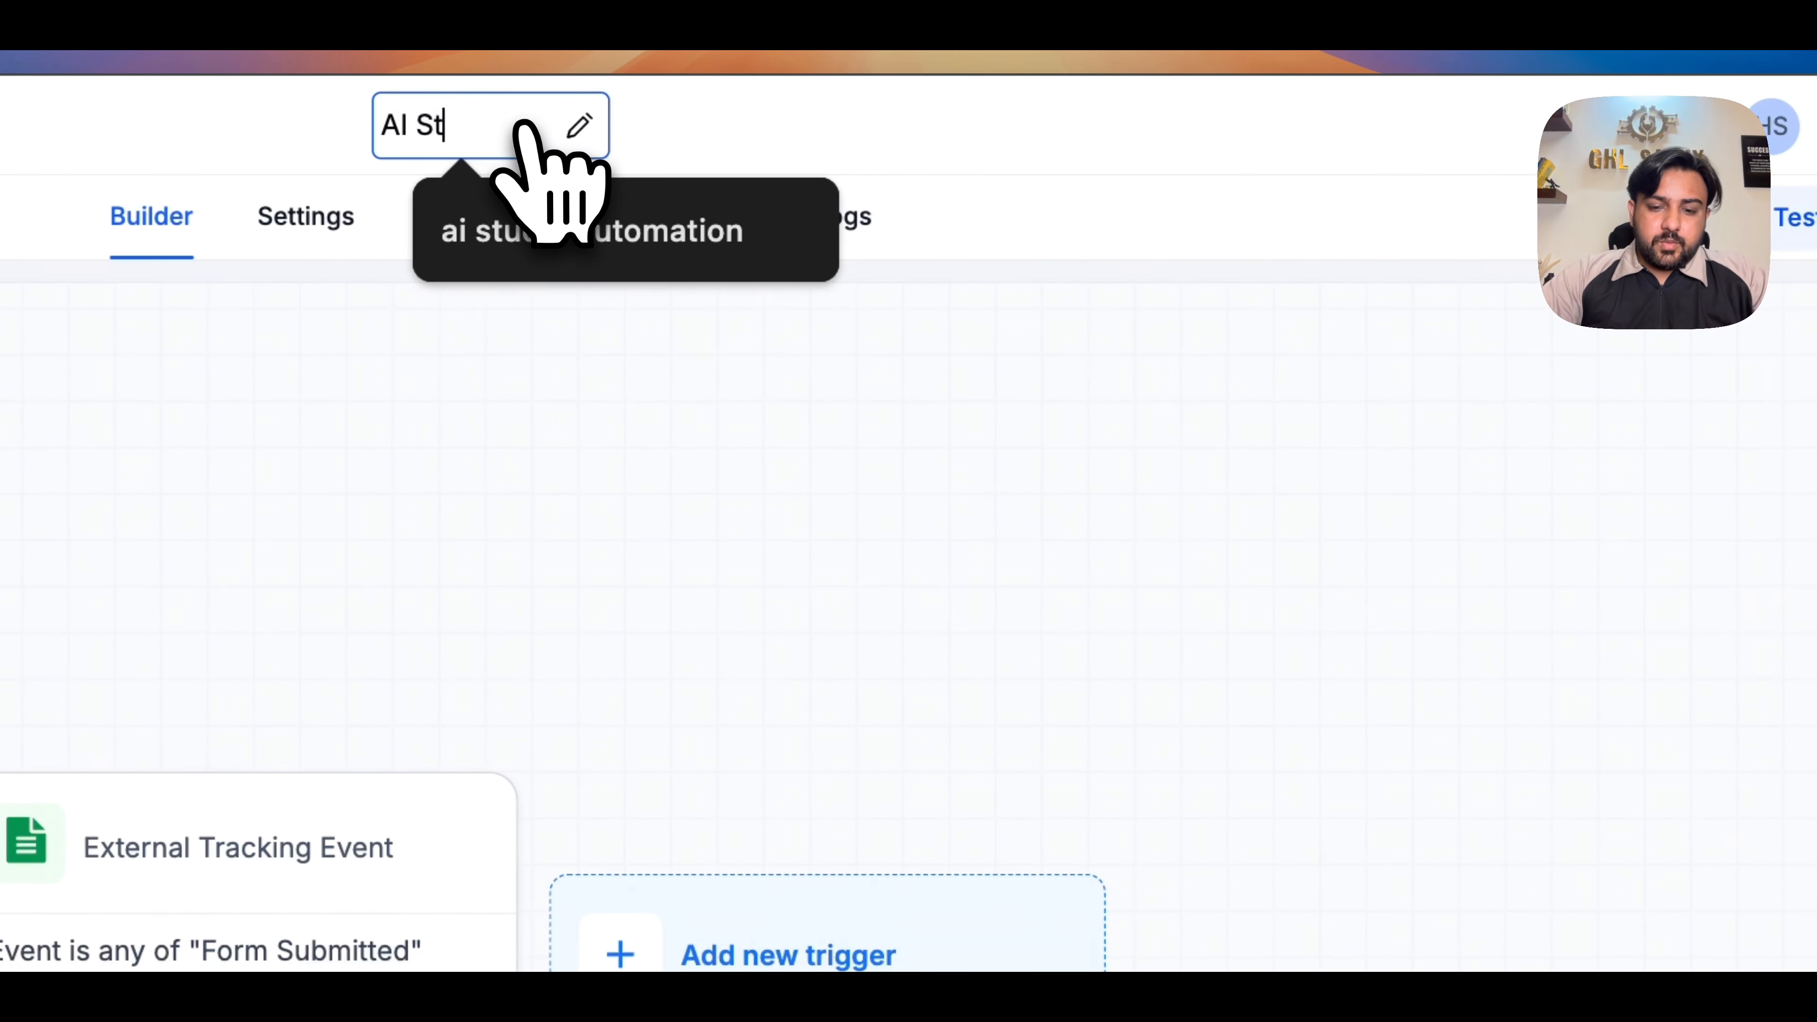
{"action": "key", "text": "BackSpace"}
{"action": "key", "text": "BackSpace"}
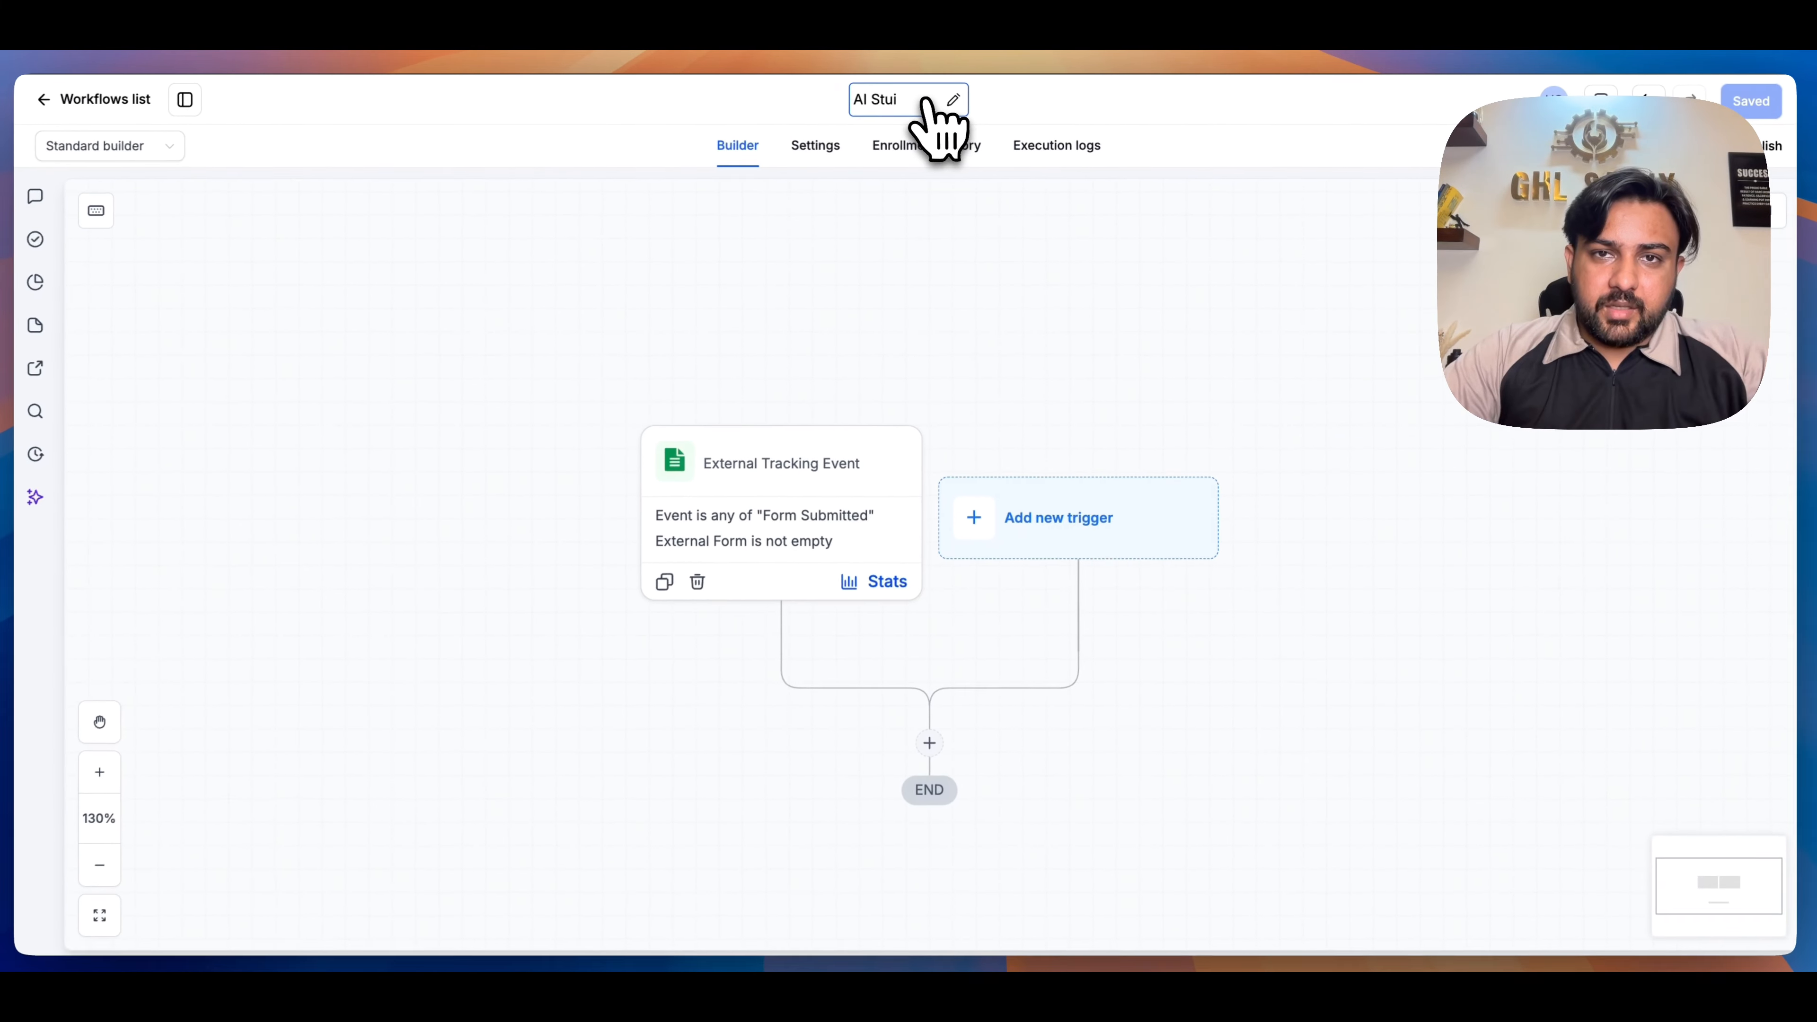
{"action": "type", "text": "dio automation"}
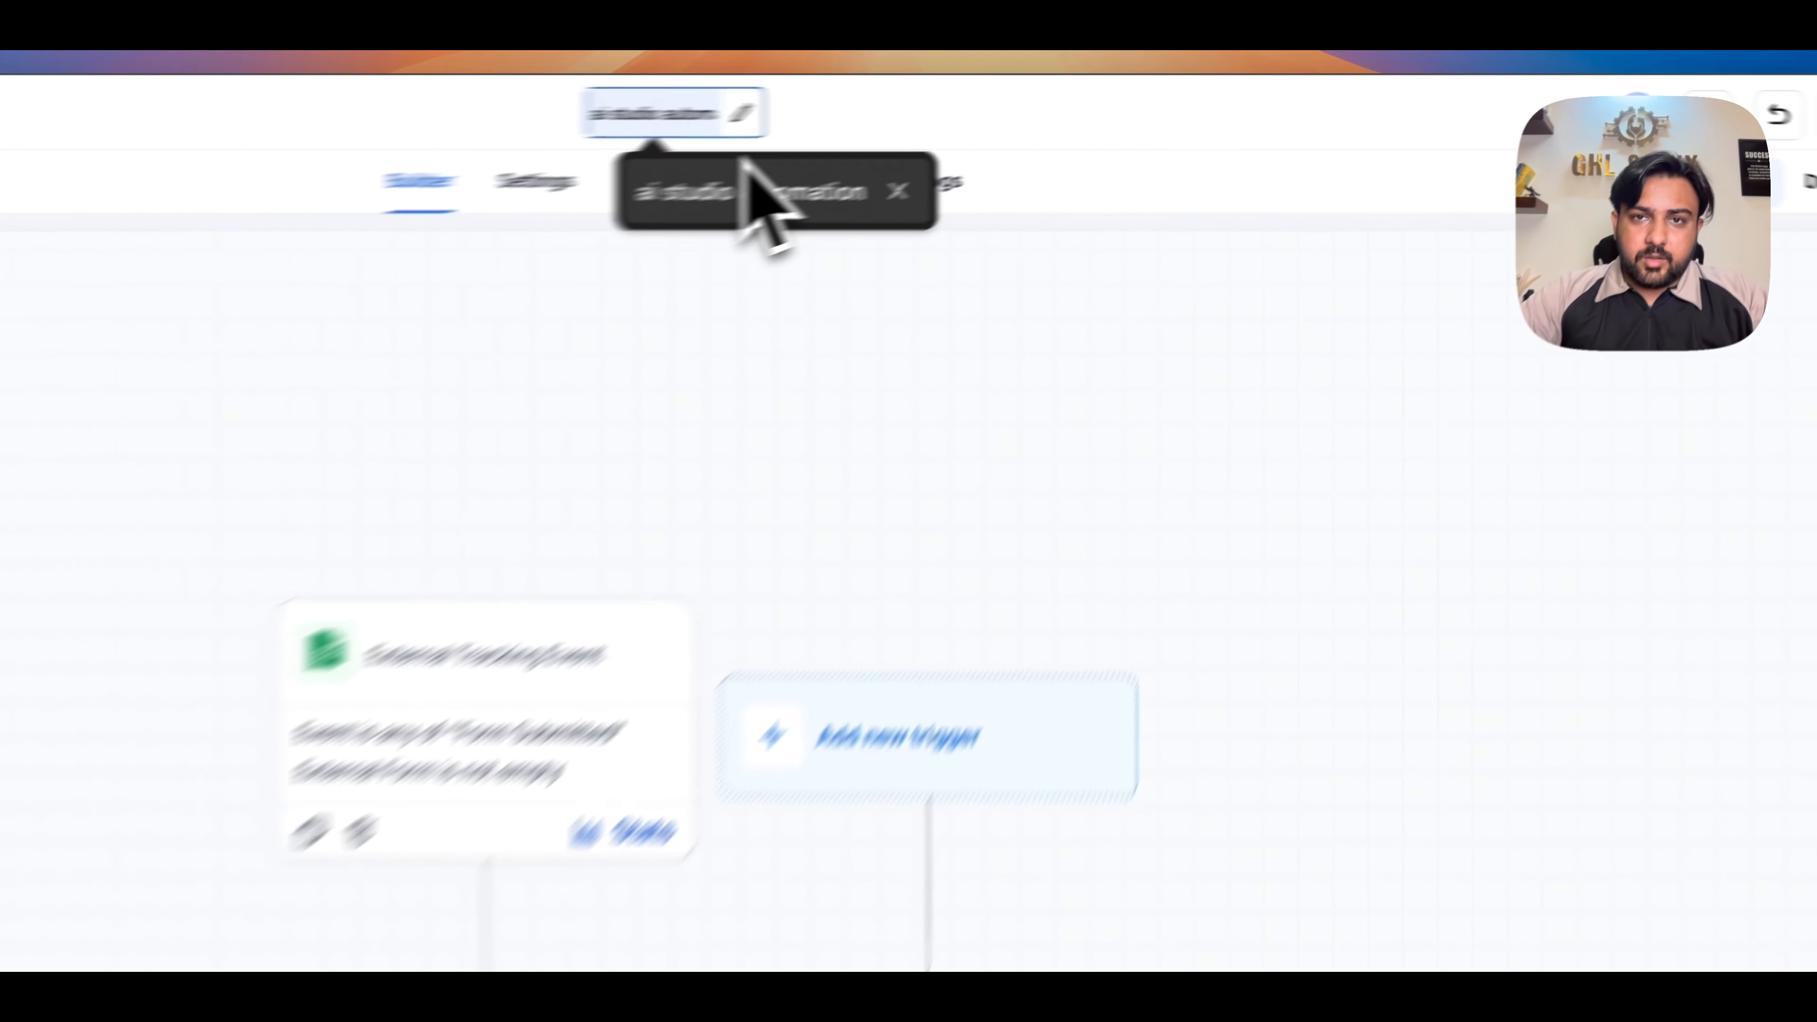
{"action": "left_click", "coordinate": [961, 153]}
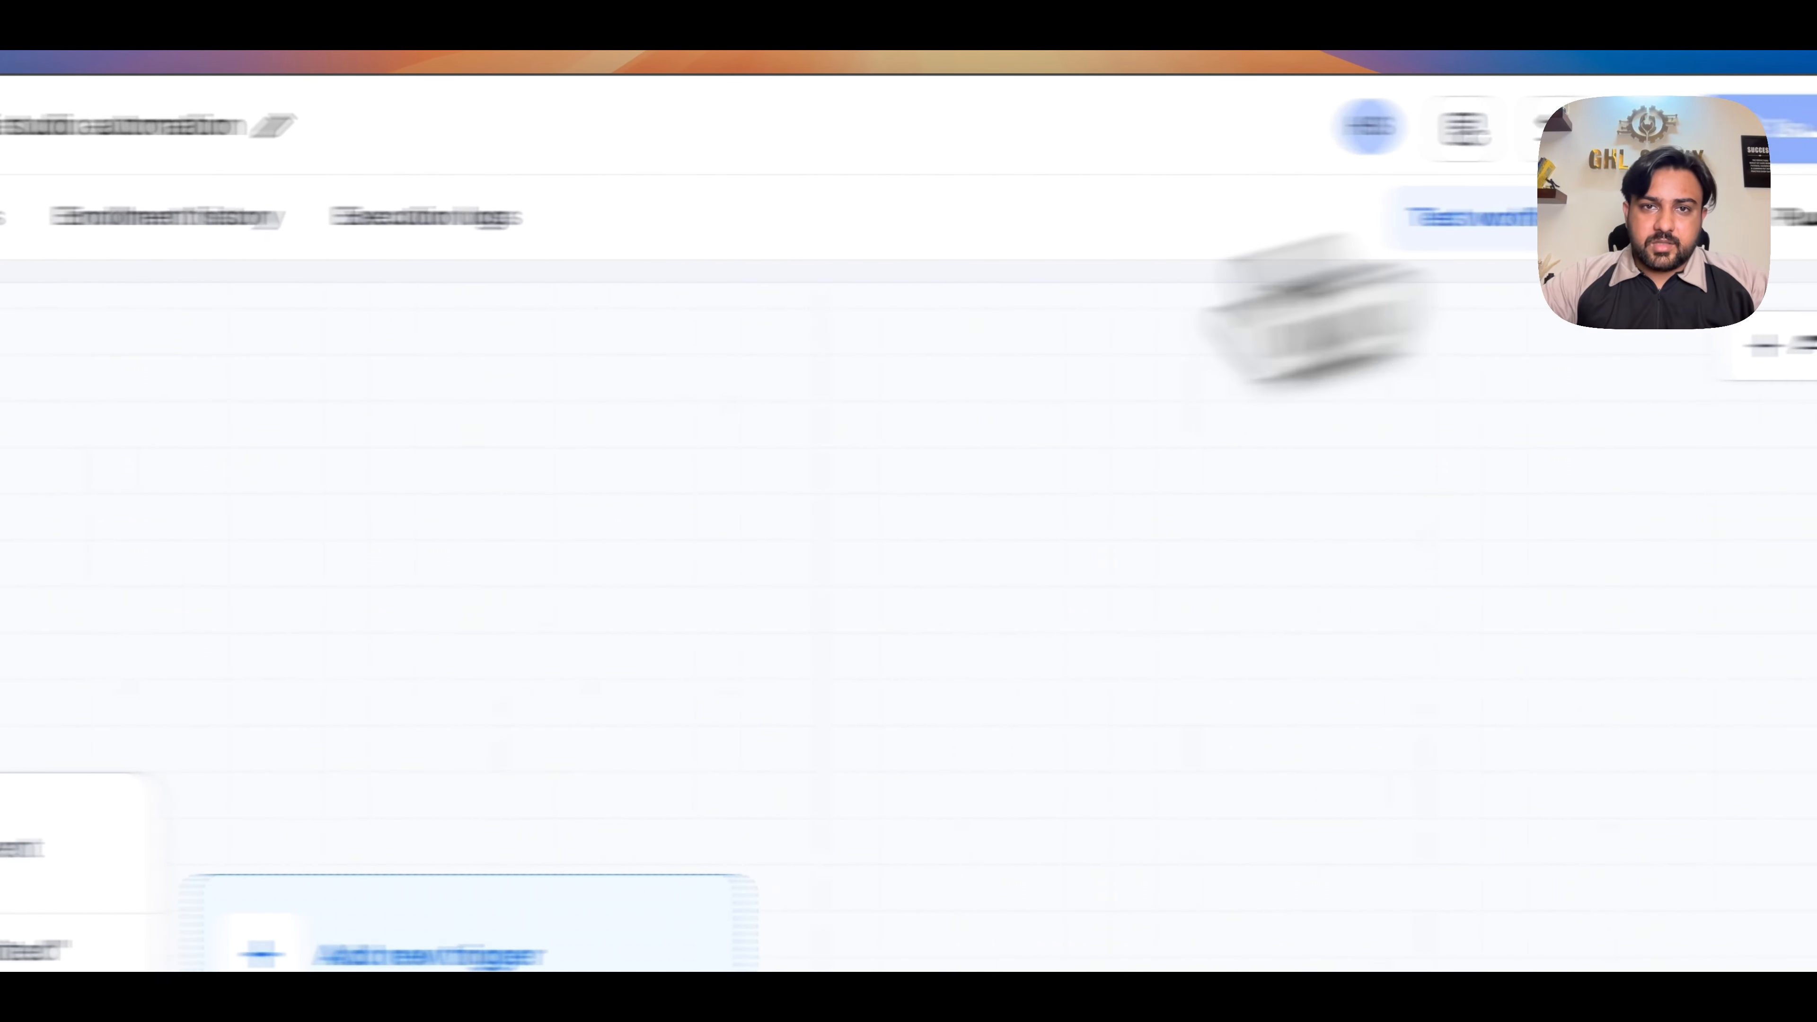
- Try the Is operator with a specific form in the trigger's External Form filter, and restore Is not empty
{"action": "left_click", "coordinate": [497, 643]}
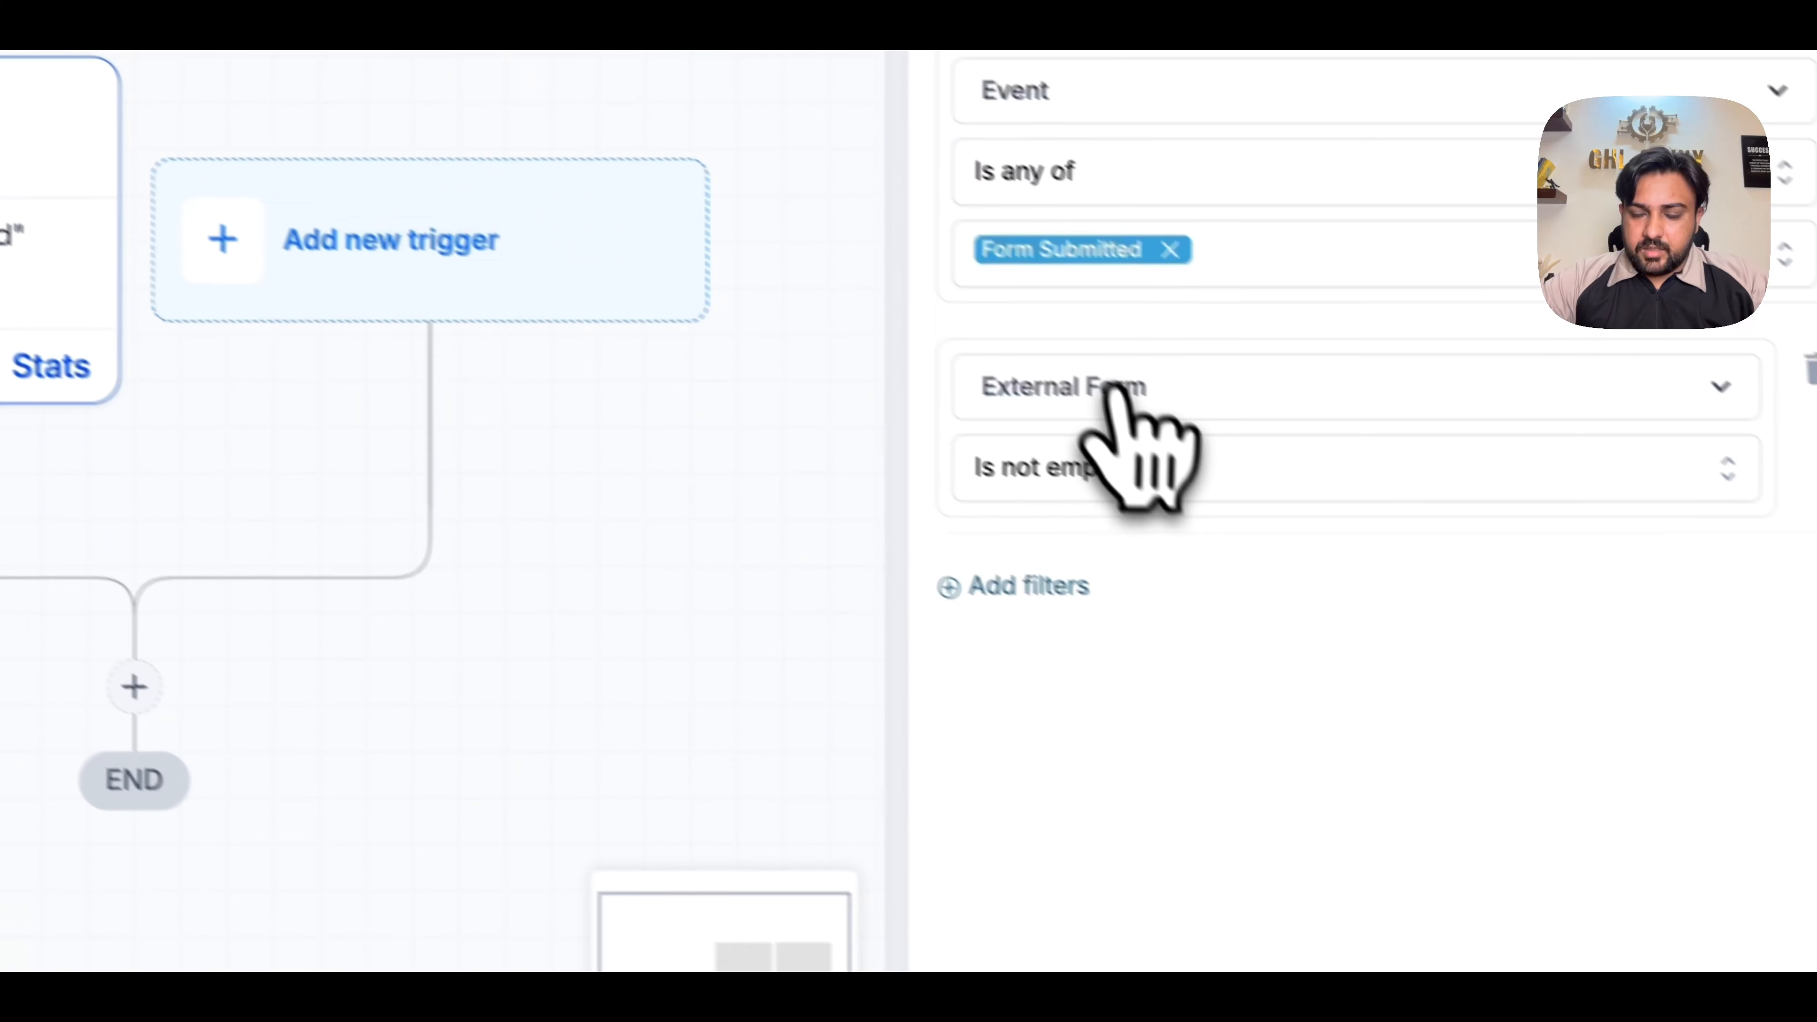
{"action": "left_click", "coordinate": [1030, 433]}
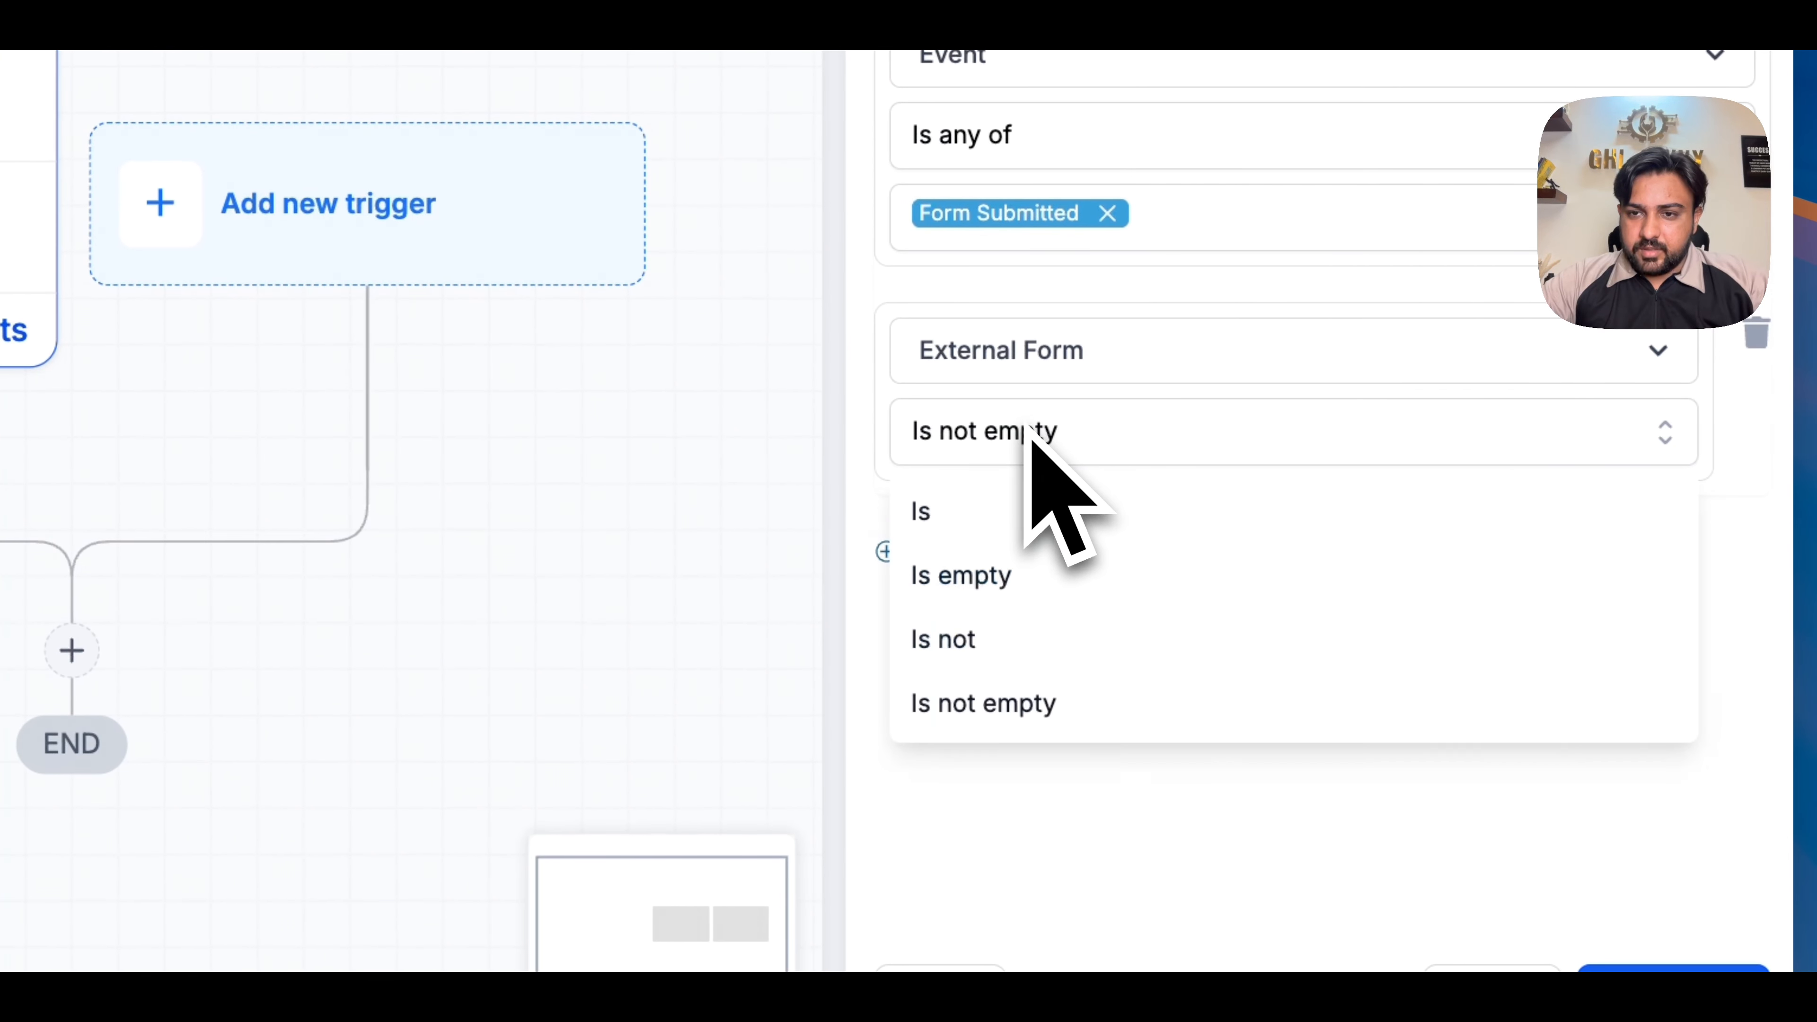
{"action": "left_click", "coordinate": [1030, 511]}
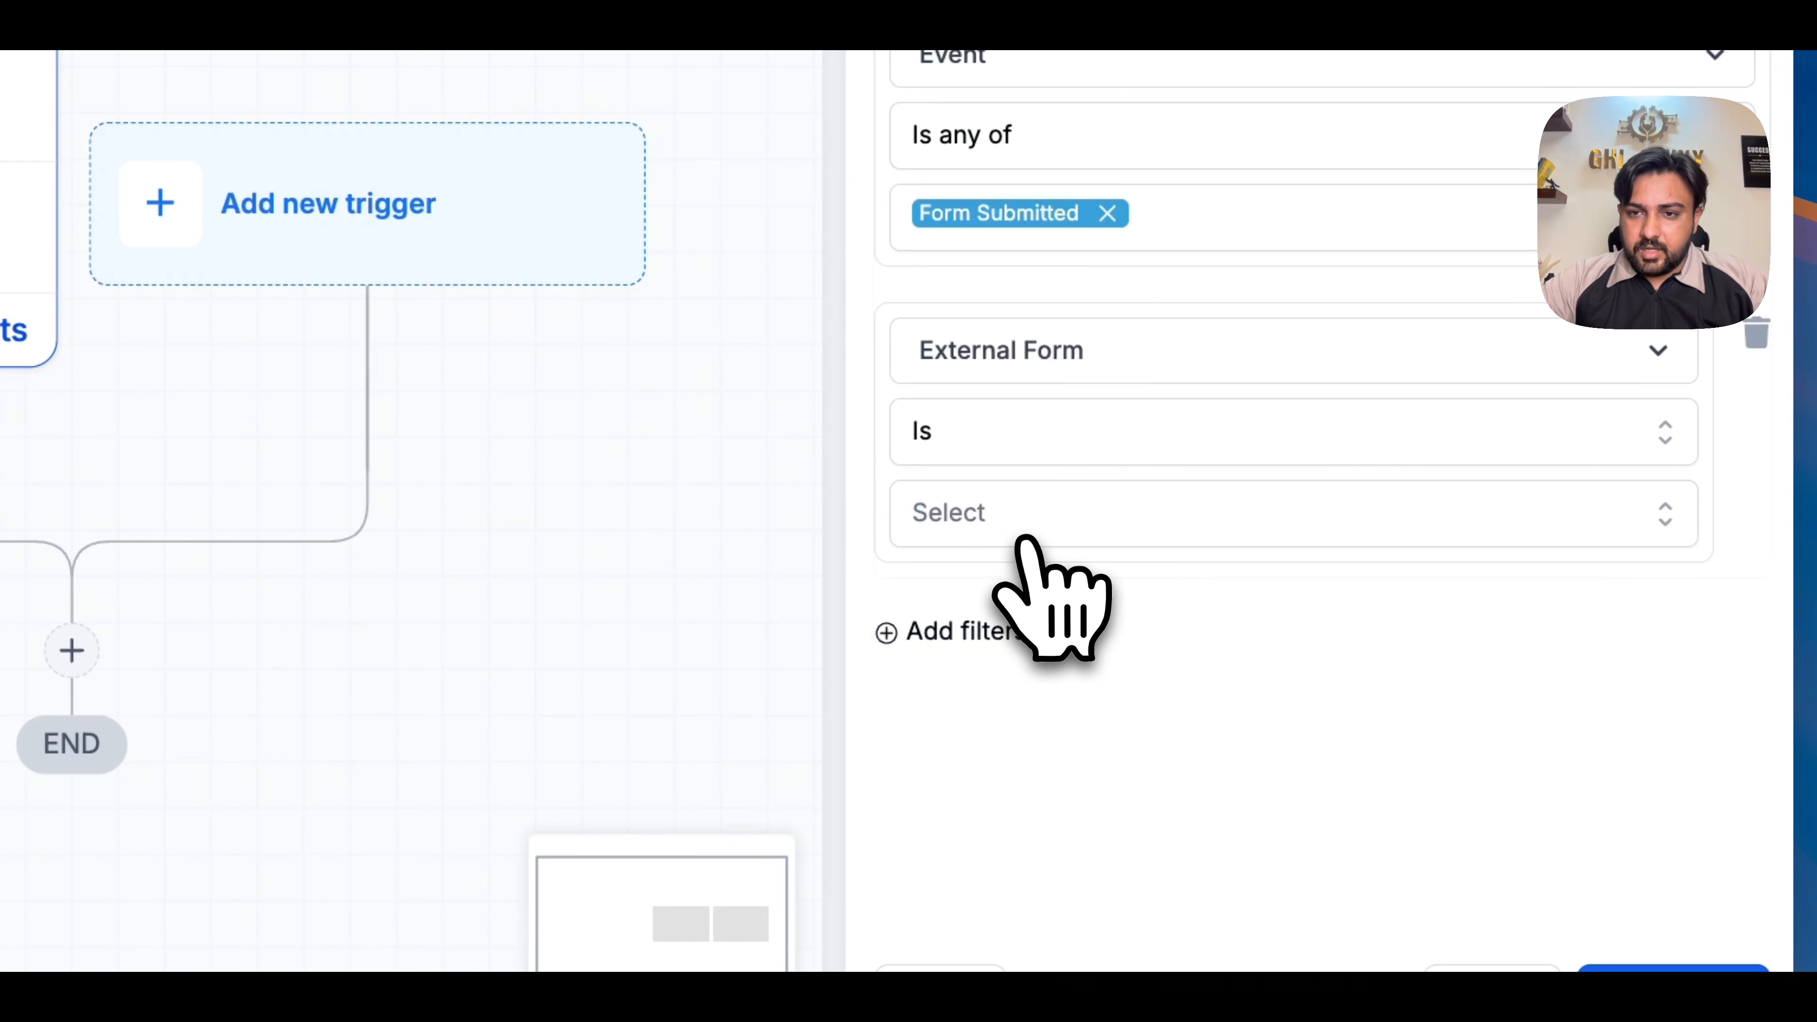
{"action": "left_click", "coordinate": [1027, 521]}
{"action": "left_click", "coordinate": [1075, 430]}
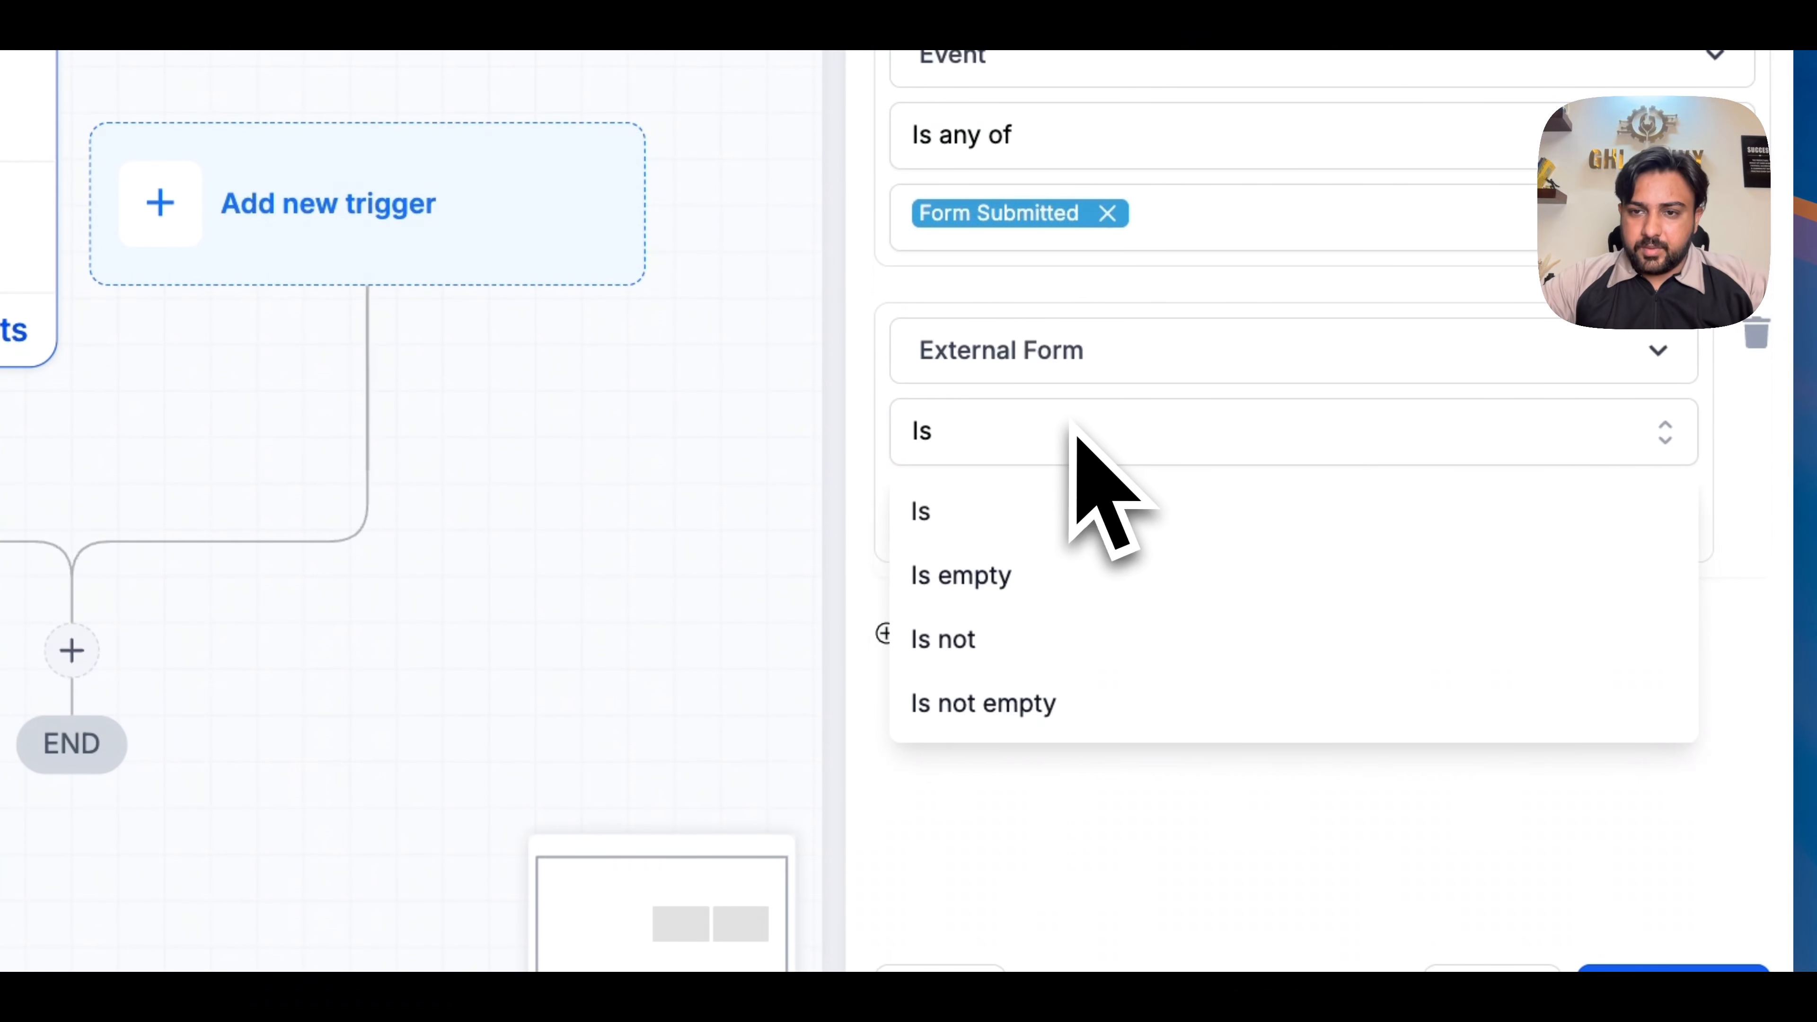
{"action": "left_click", "coordinate": [1024, 703]}
{"action": "left_click", "coordinate": [1717, 909]}
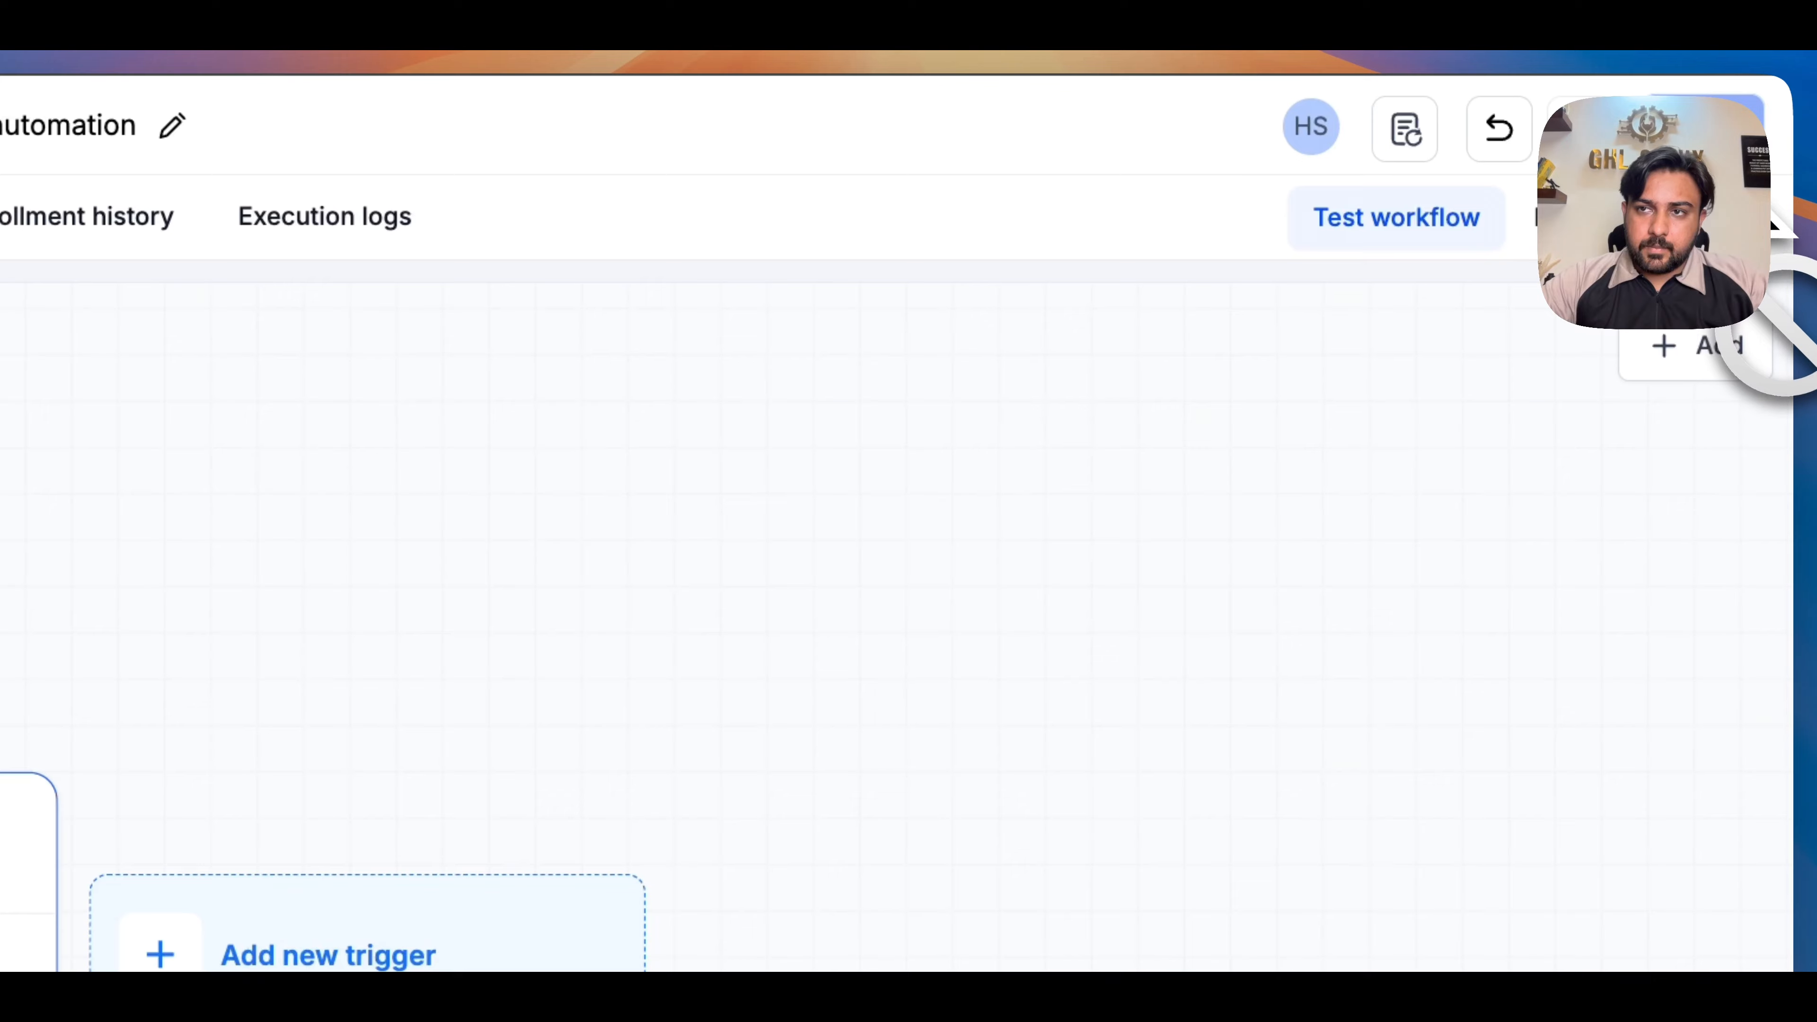
- Add an email Internal Notification action below the trigger, filling From Name and From Email with the Account custom values
{"action": "left_click", "coordinate": [865, 623]}
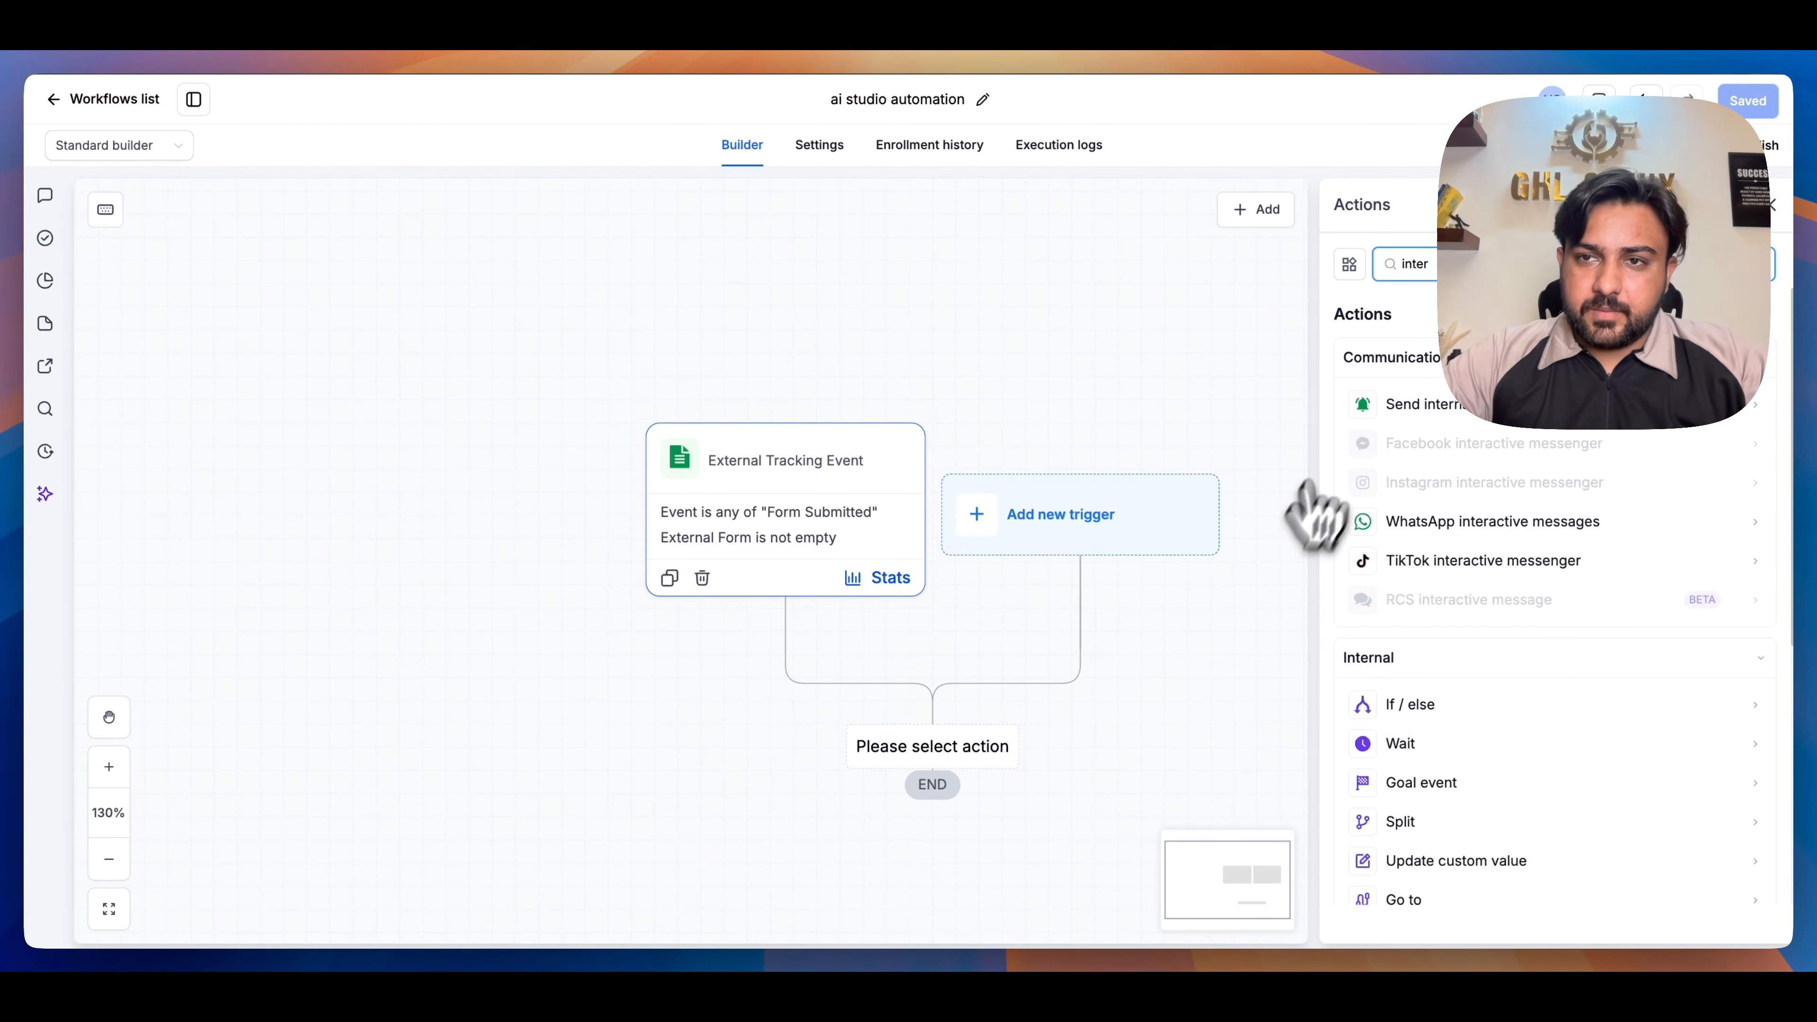
{"action": "left_click", "coordinate": [1377, 405]}
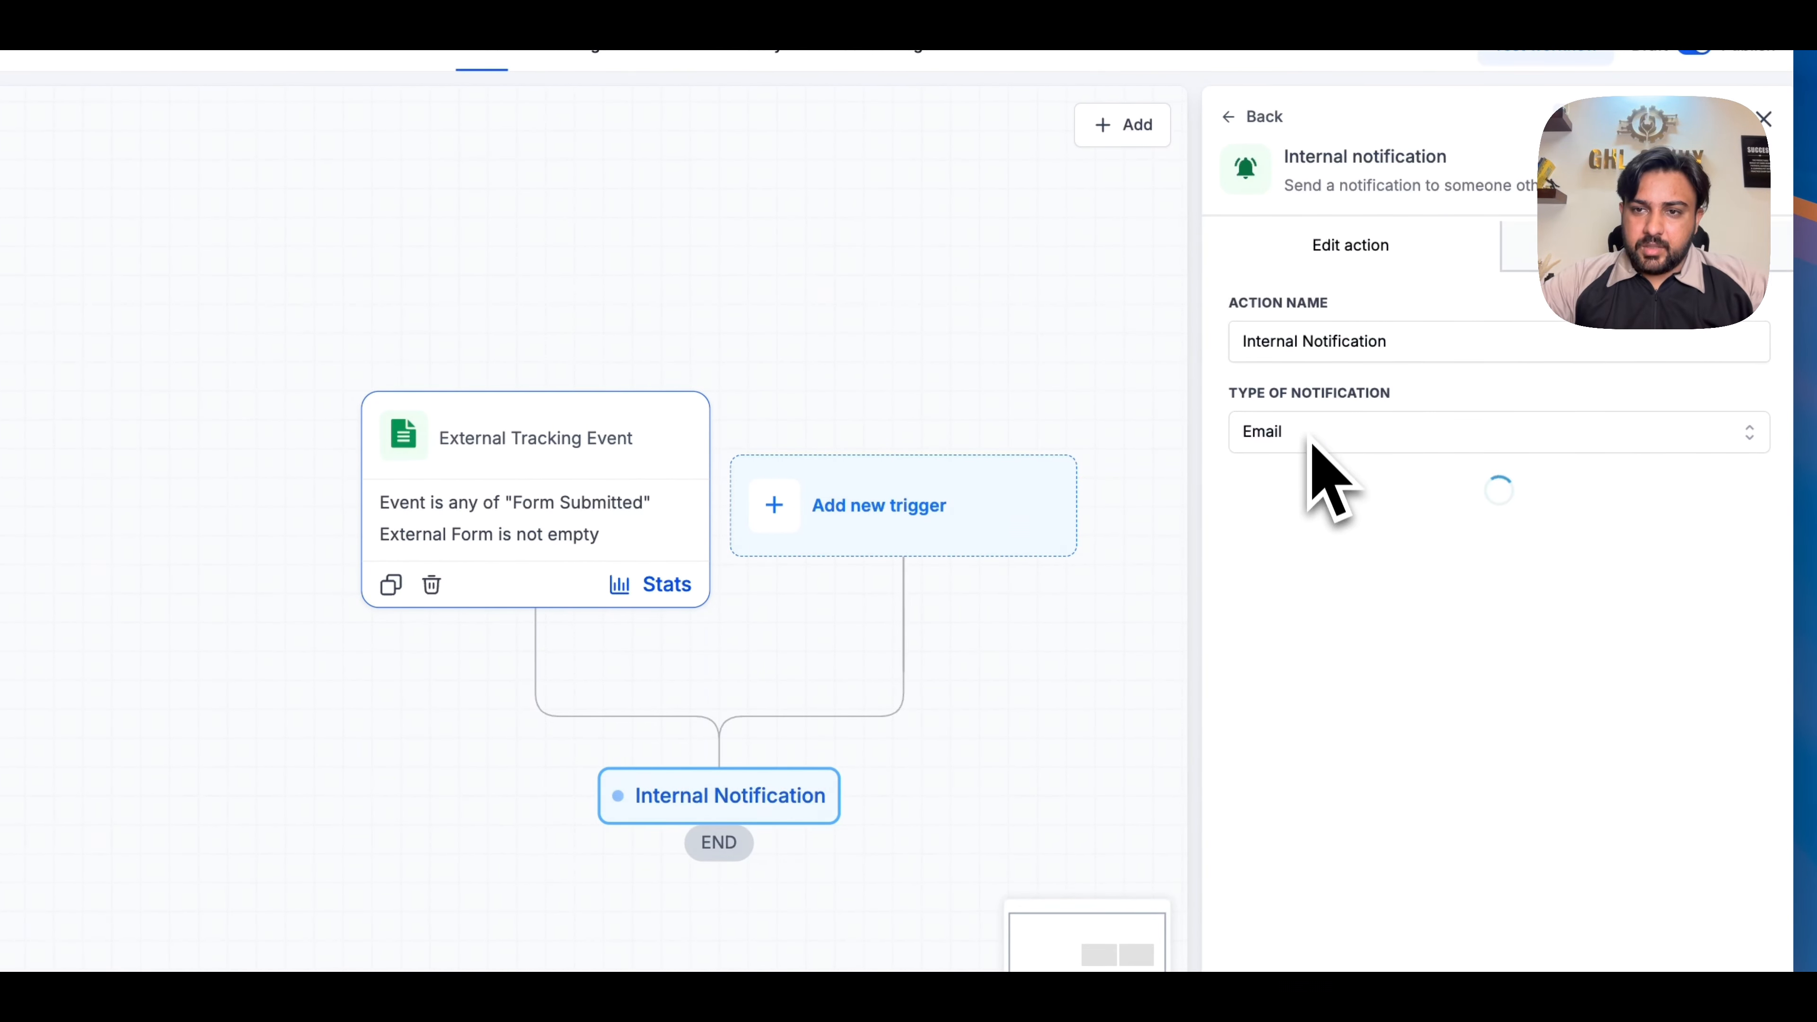
{"action": "scroll", "coordinate": [1306, 566], "scroll_direction": "down", "scroll_amount": 4}
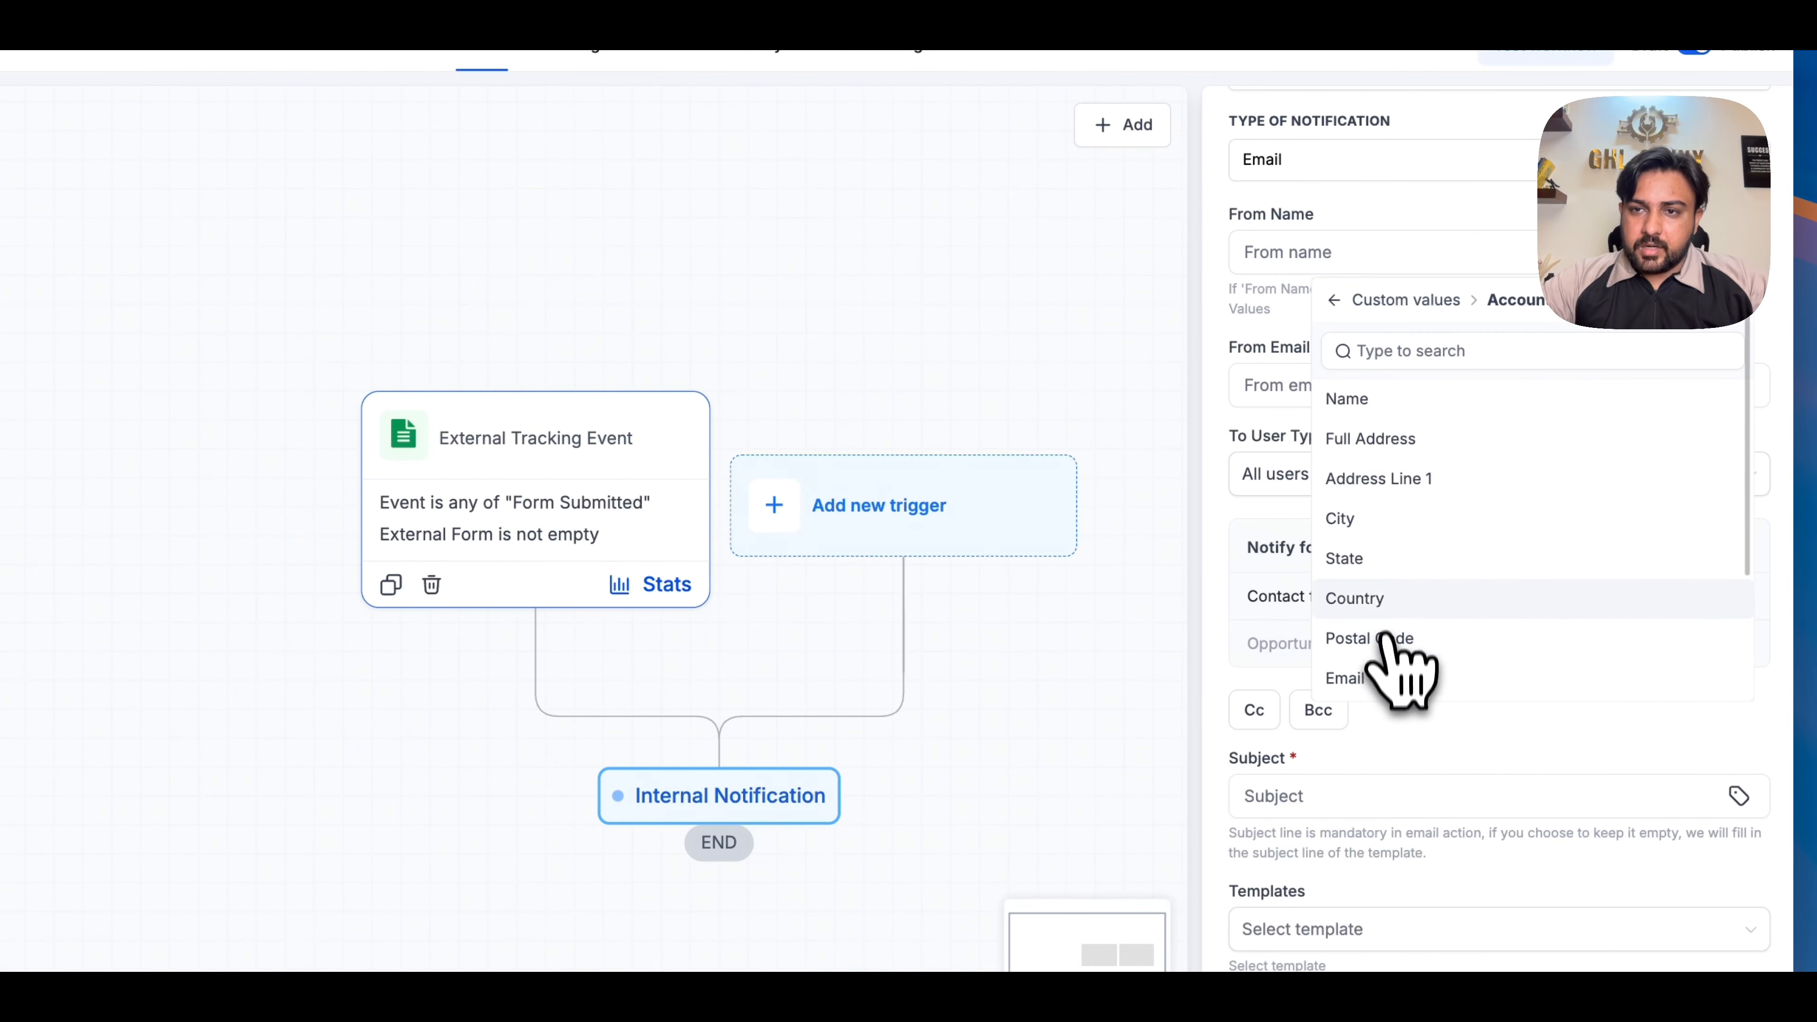
{"action": "left_click", "coordinate": [1468, 390]}
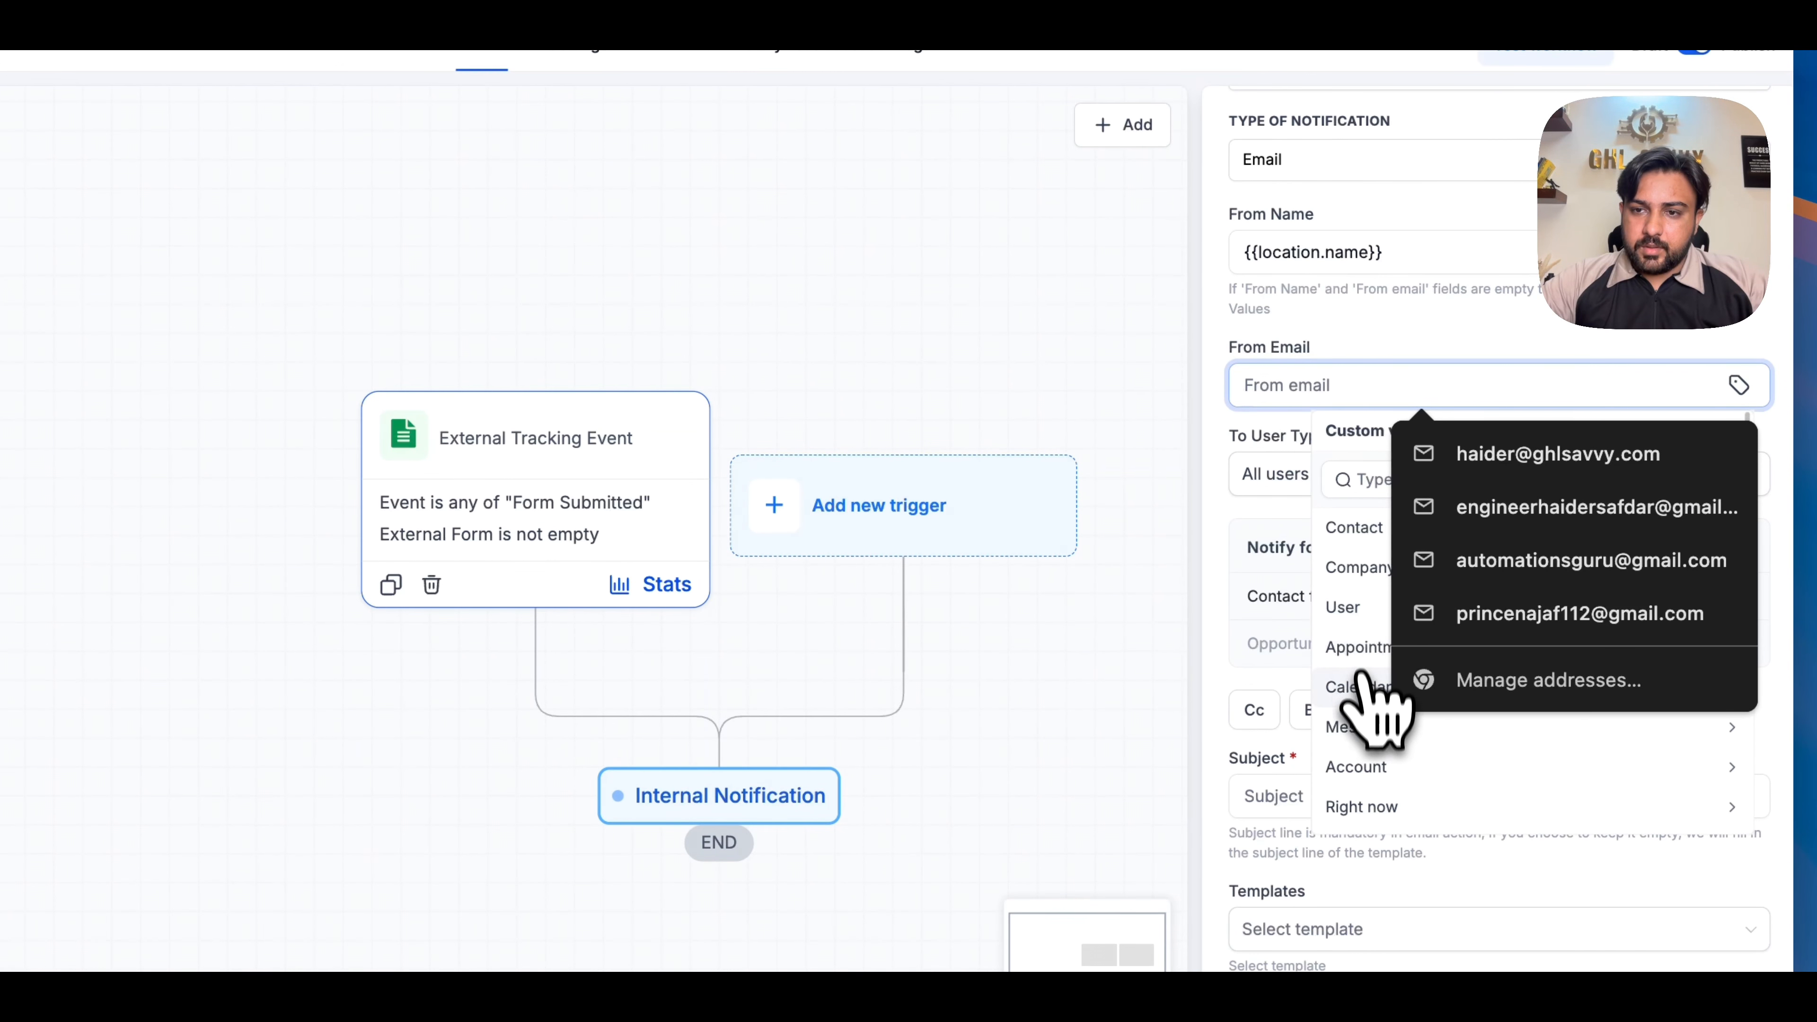
{"action": "left_click", "coordinate": [1359, 767]}
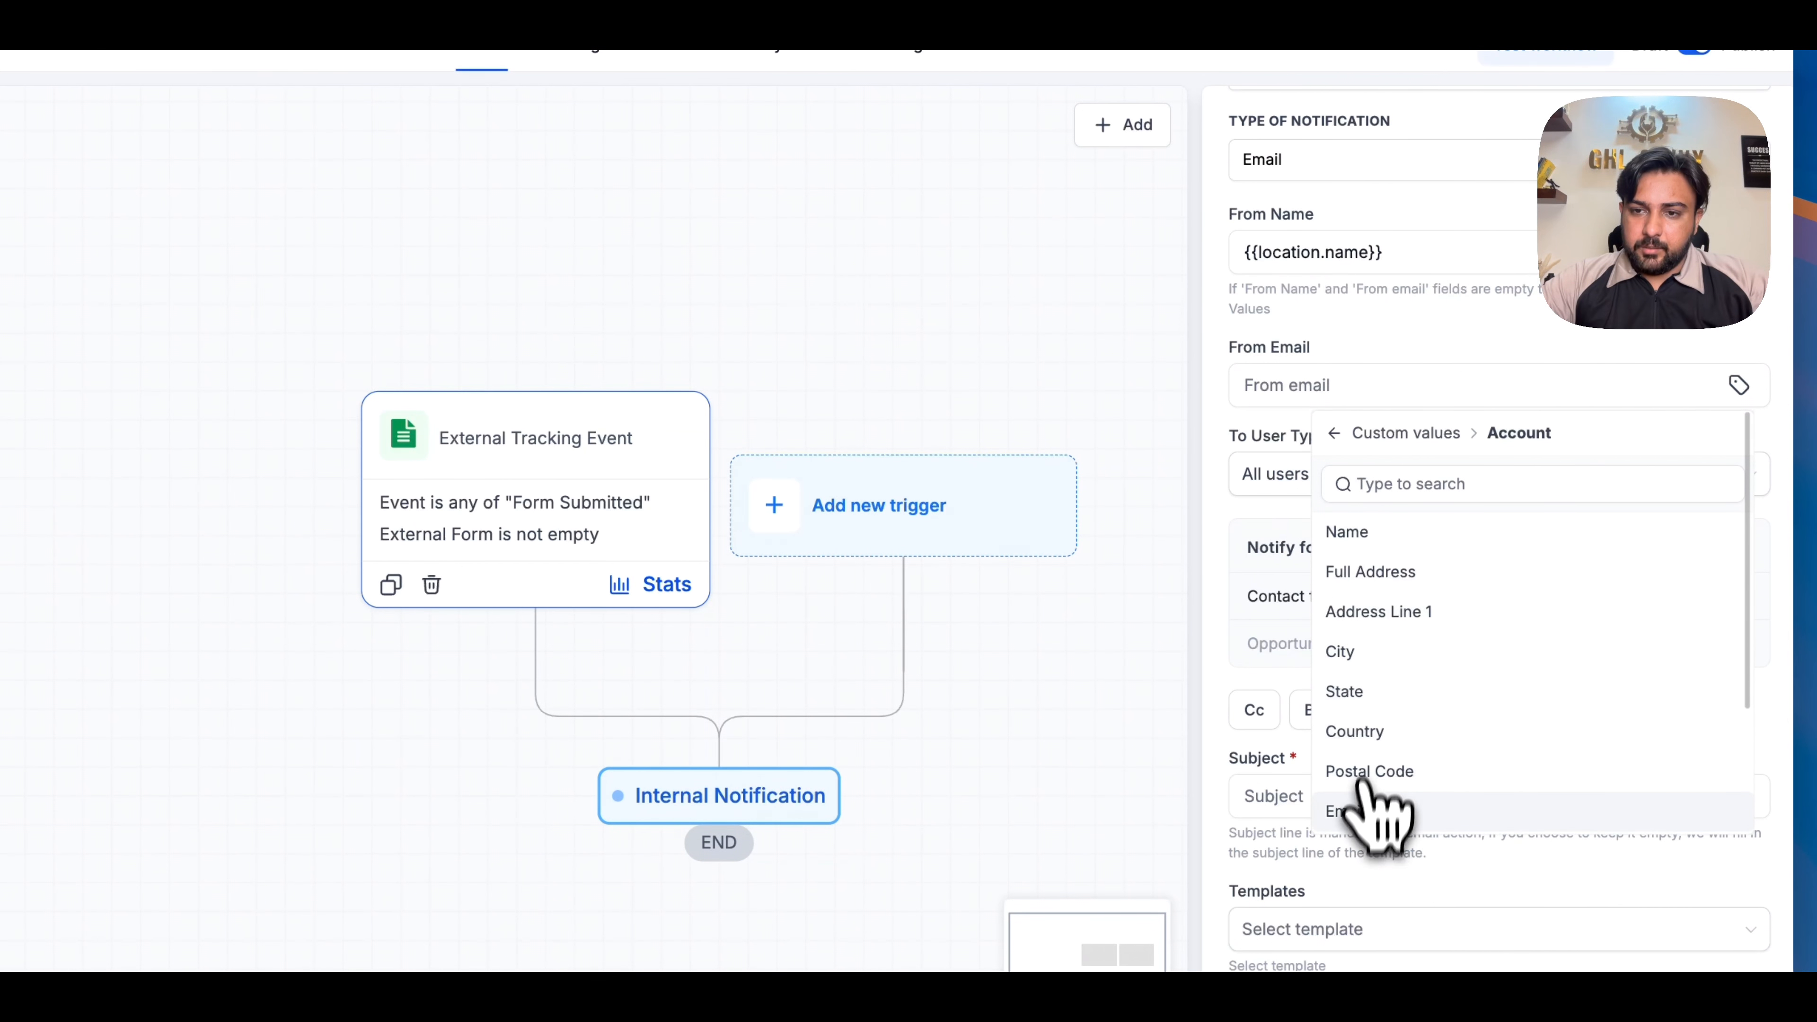
- Enter abc as both the subject and the message of the internal notification, and save the action
{"action": "scroll", "coordinate": [1278, 565], "scroll_direction": "down", "scroll_amount": 5}
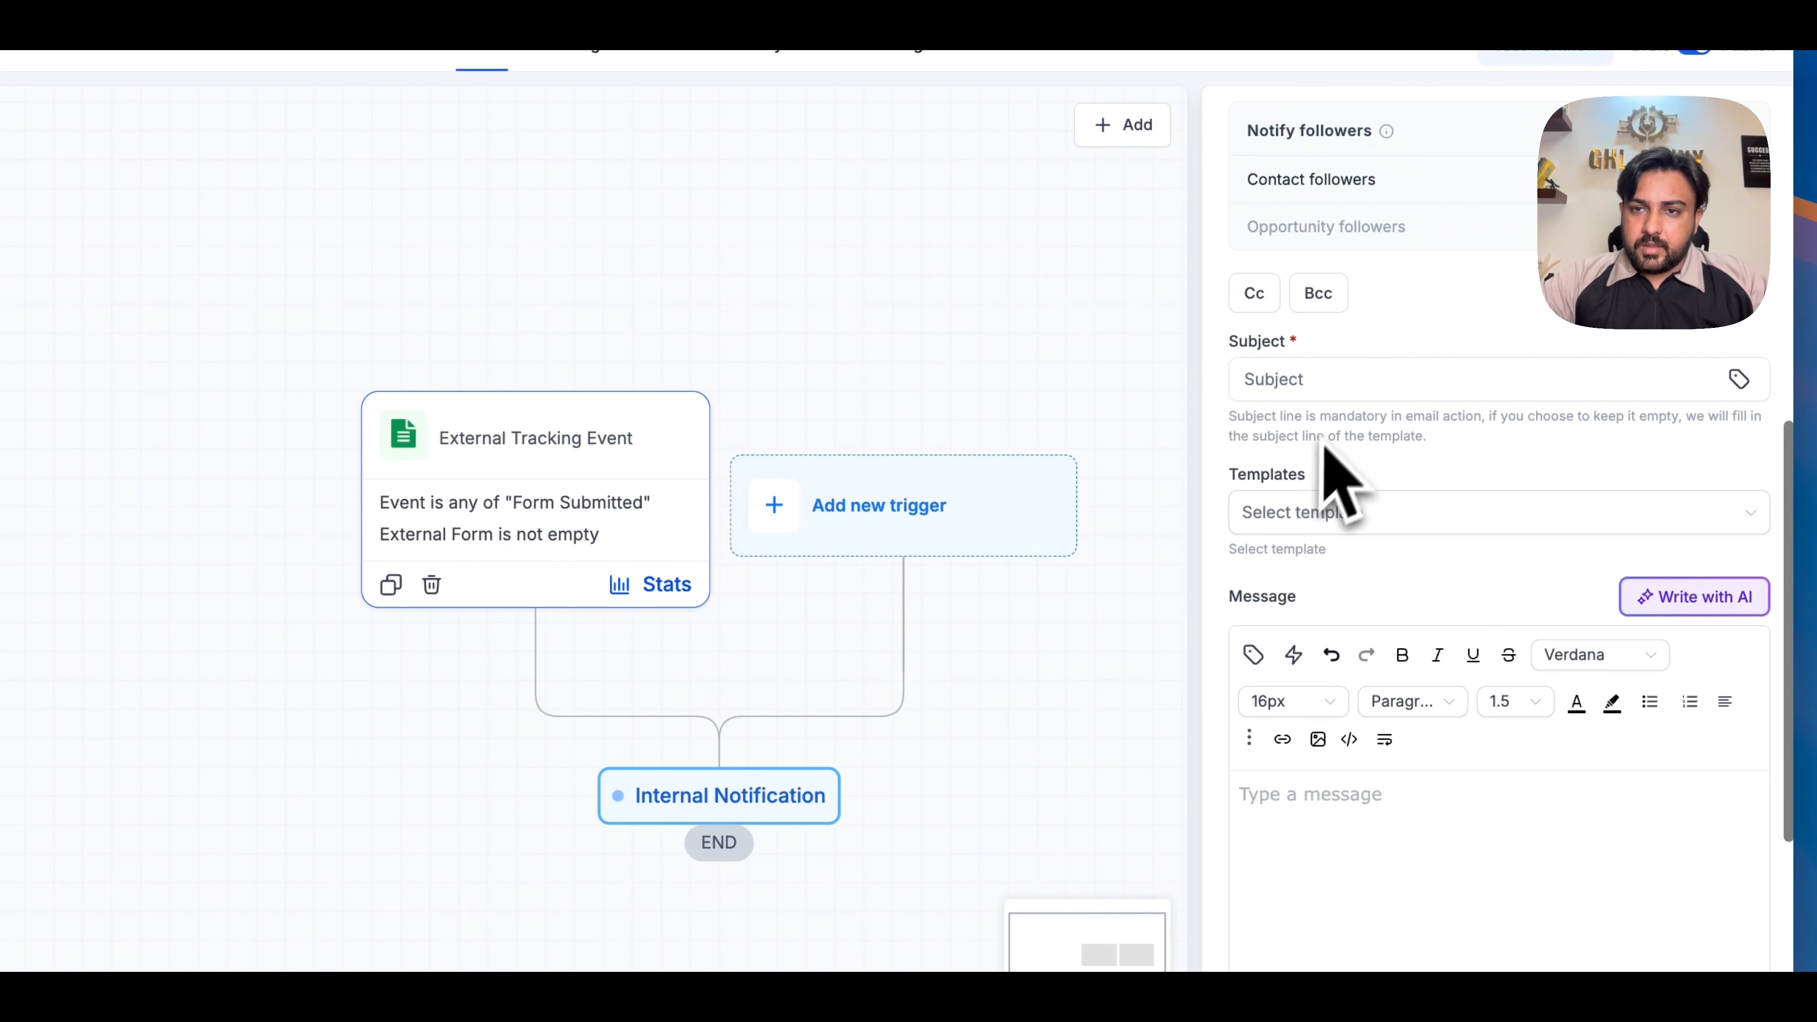
{"action": "left_click", "coordinate": [1344, 380]}
{"action": "type", "text": "abc"}
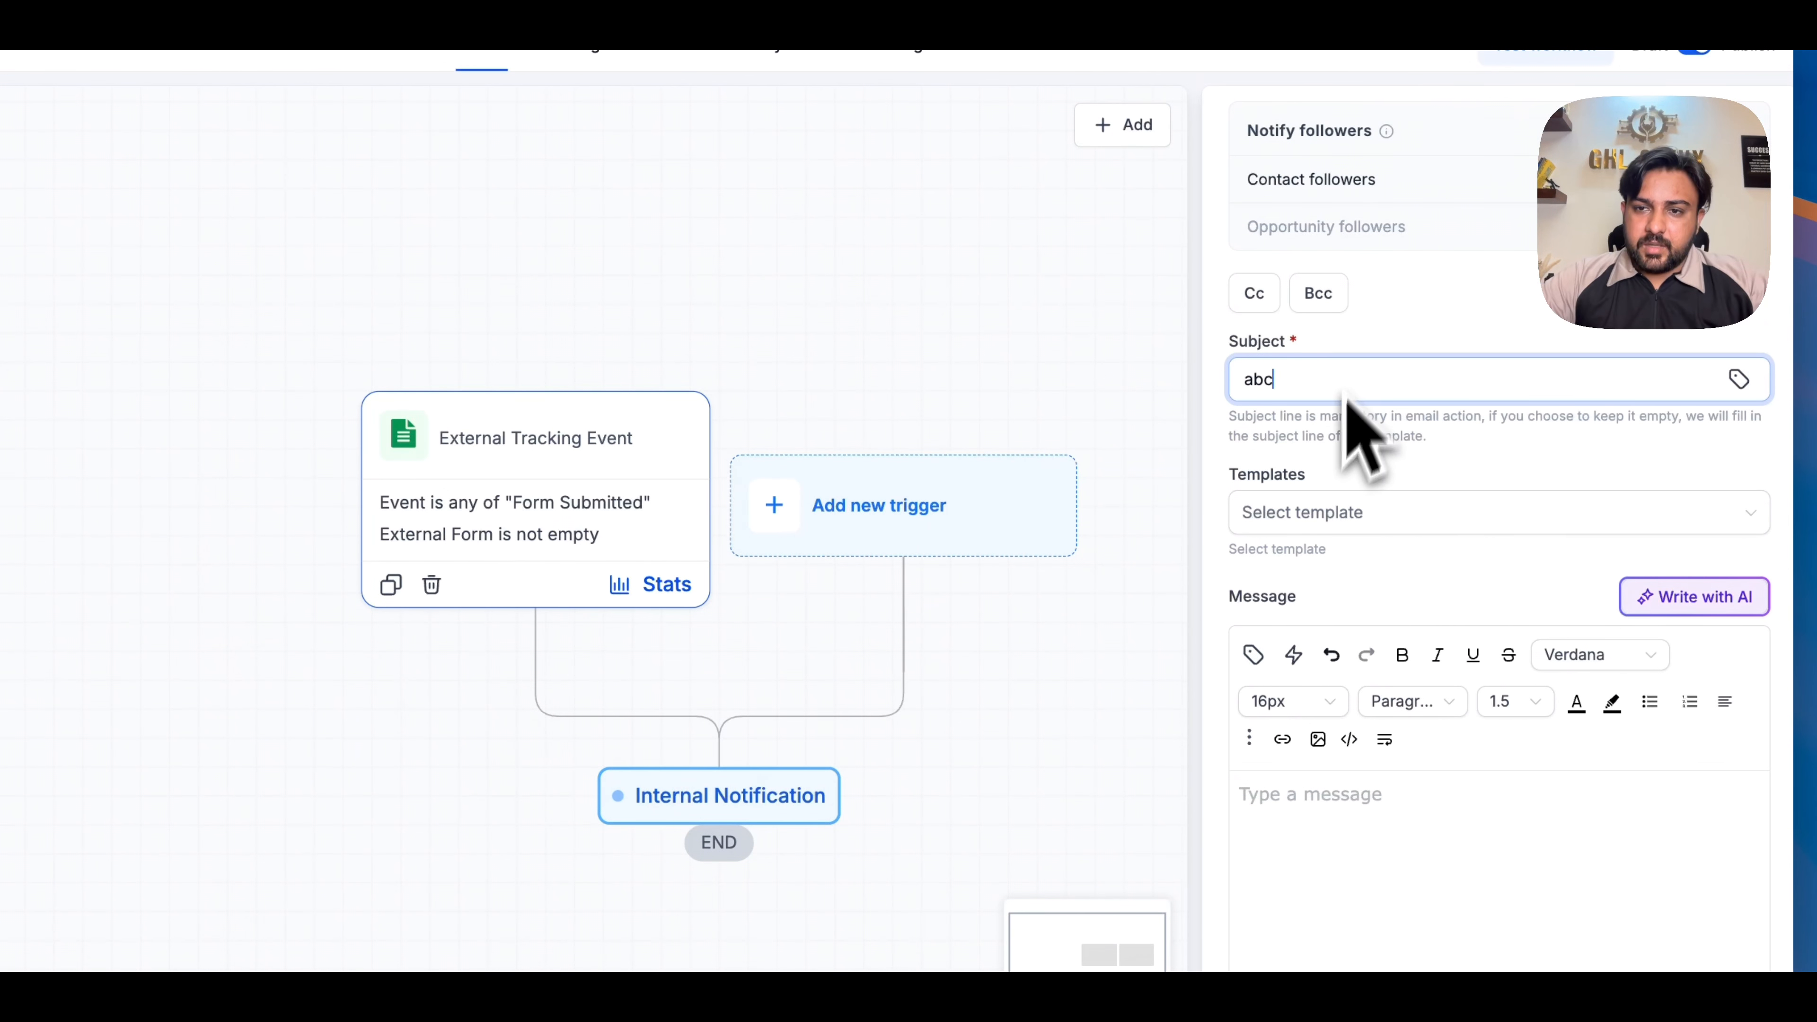
{"action": "scroll", "coordinate": [1304, 691], "scroll_direction": "down", "scroll_amount": 3}
{"action": "type", "text": "c"}
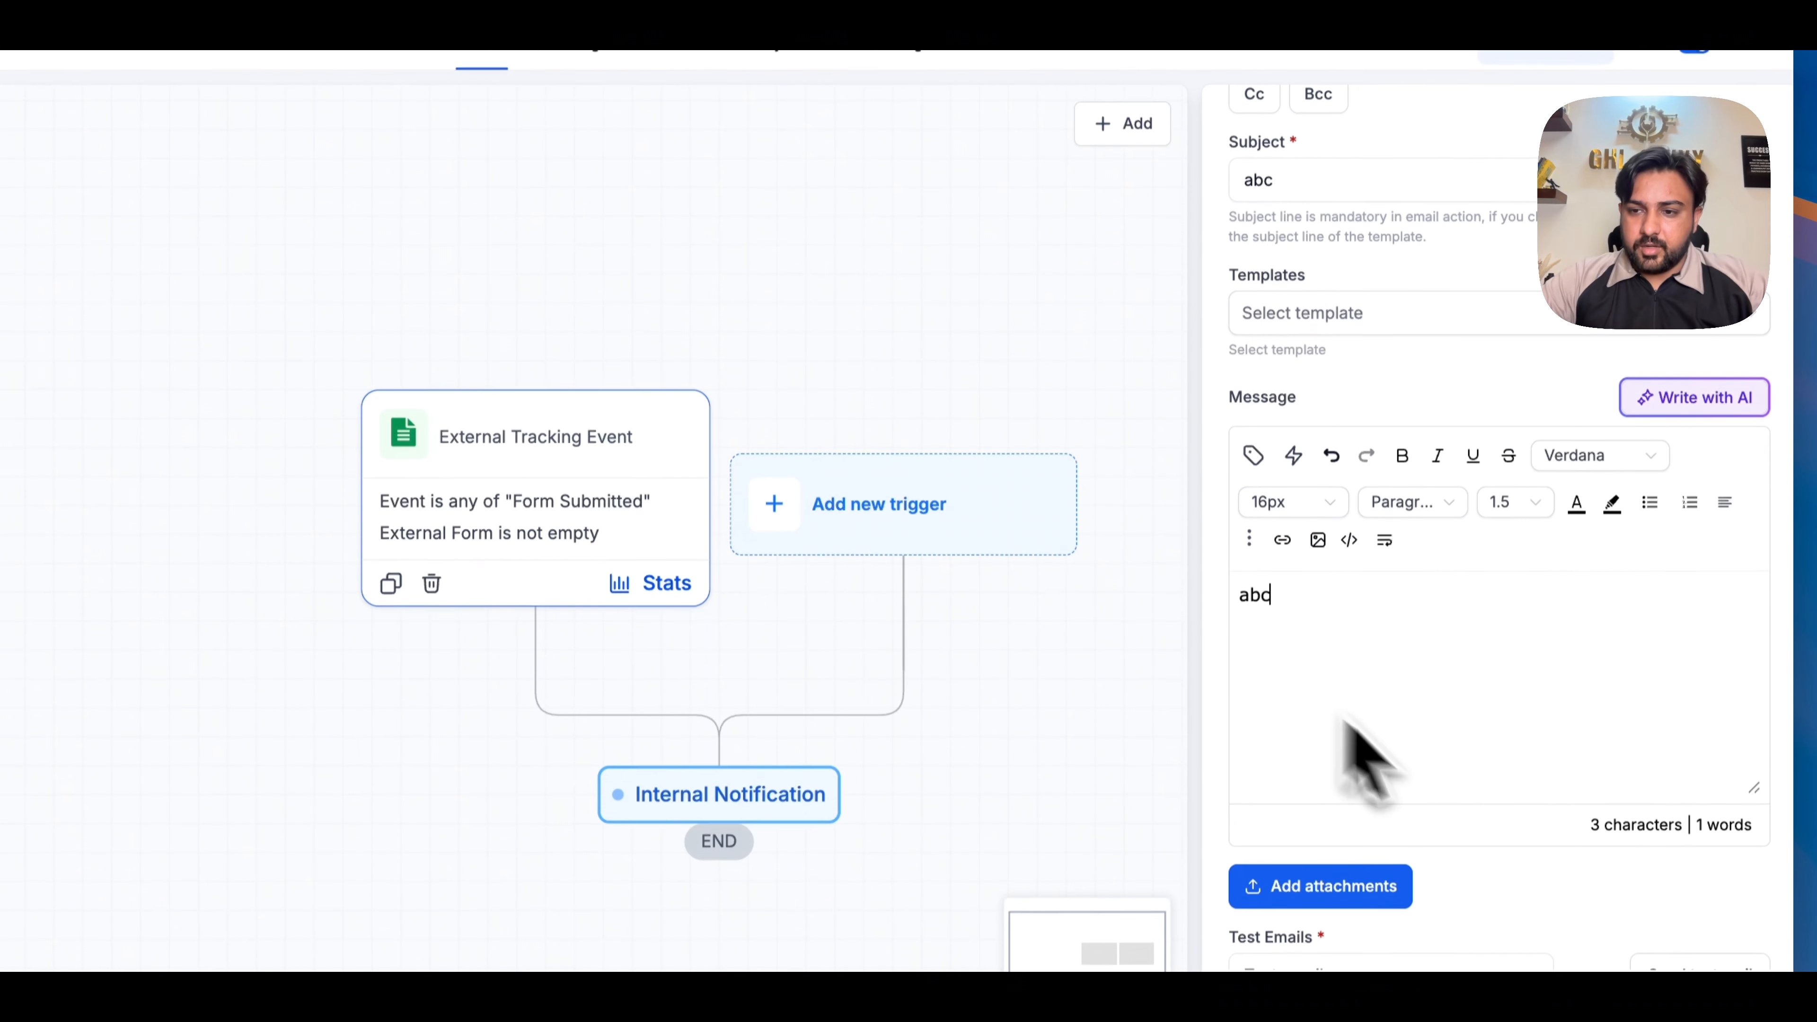
{"action": "scroll", "coordinate": [1724, 924], "scroll_direction": "down", "scroll_amount": 1}
{"action": "left_click", "coordinate": [1724, 930]}
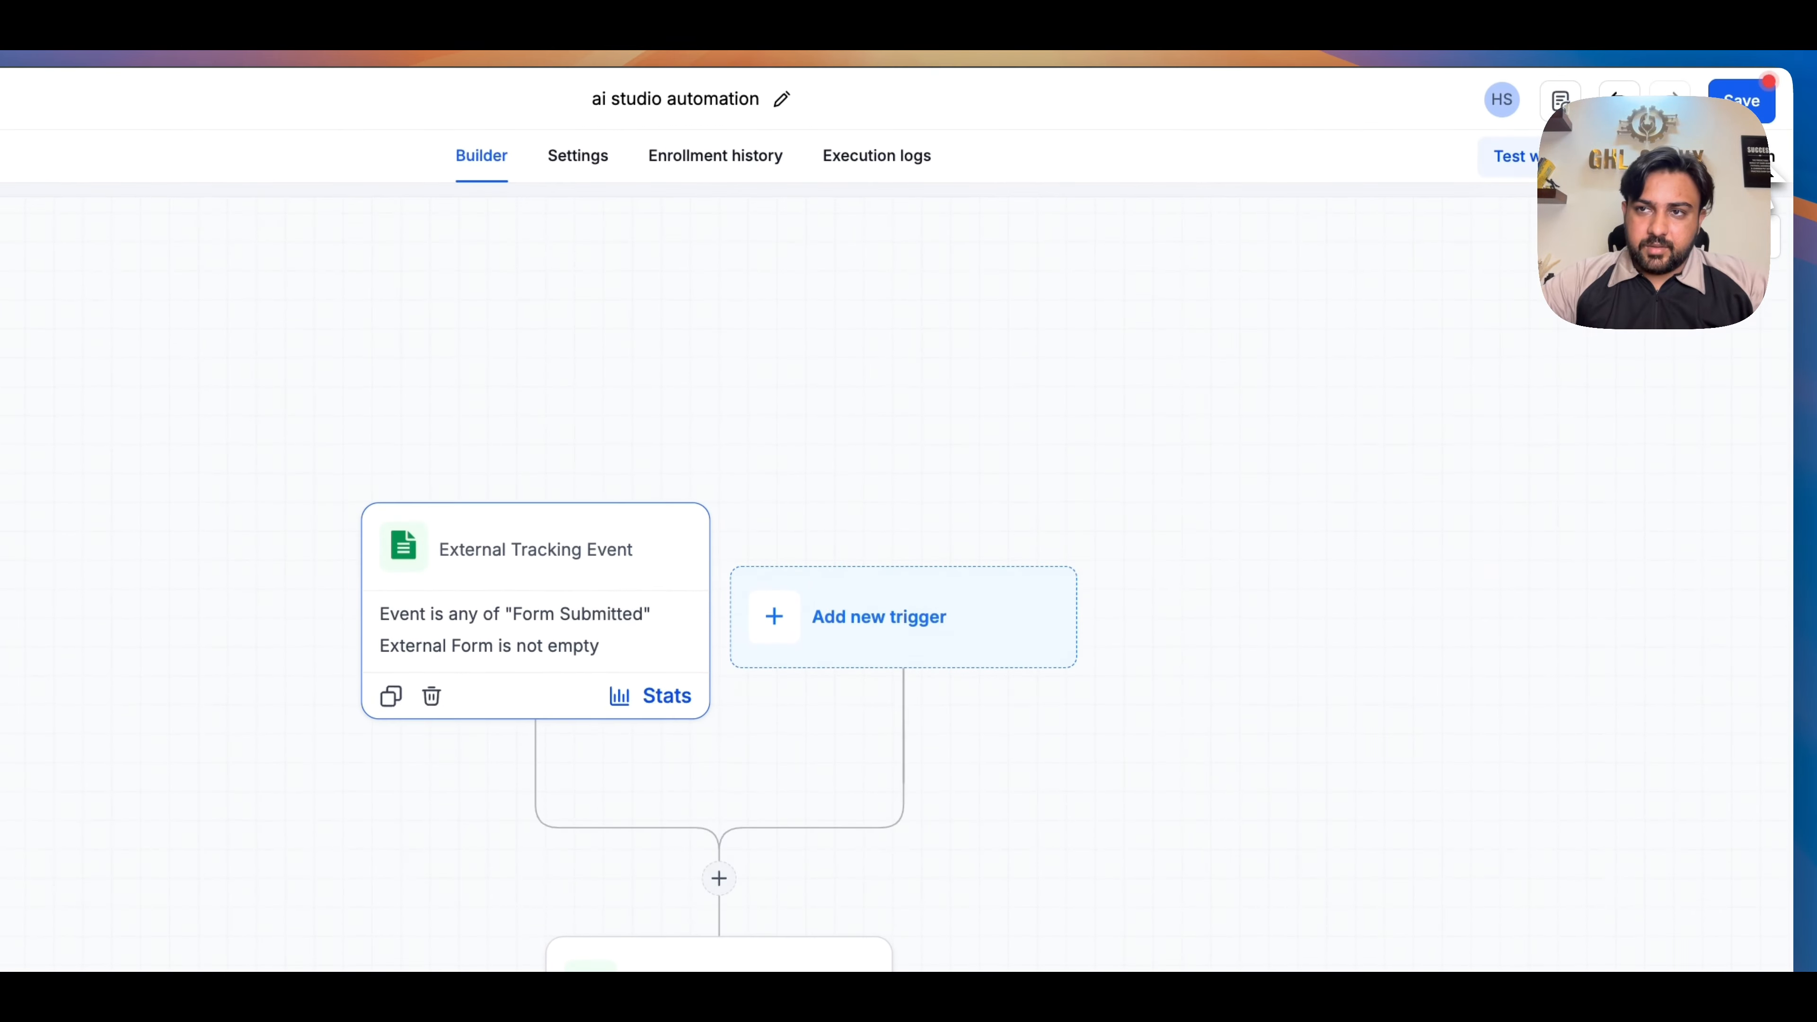
- Recheck the Internal Notification action and the External Tracking Event trigger, saving each one again
{"action": "left_click", "coordinate": [758, 840]}
{"action": "scroll", "coordinate": [1400, 556], "scroll_direction": "down", "scroll_amount": 5}
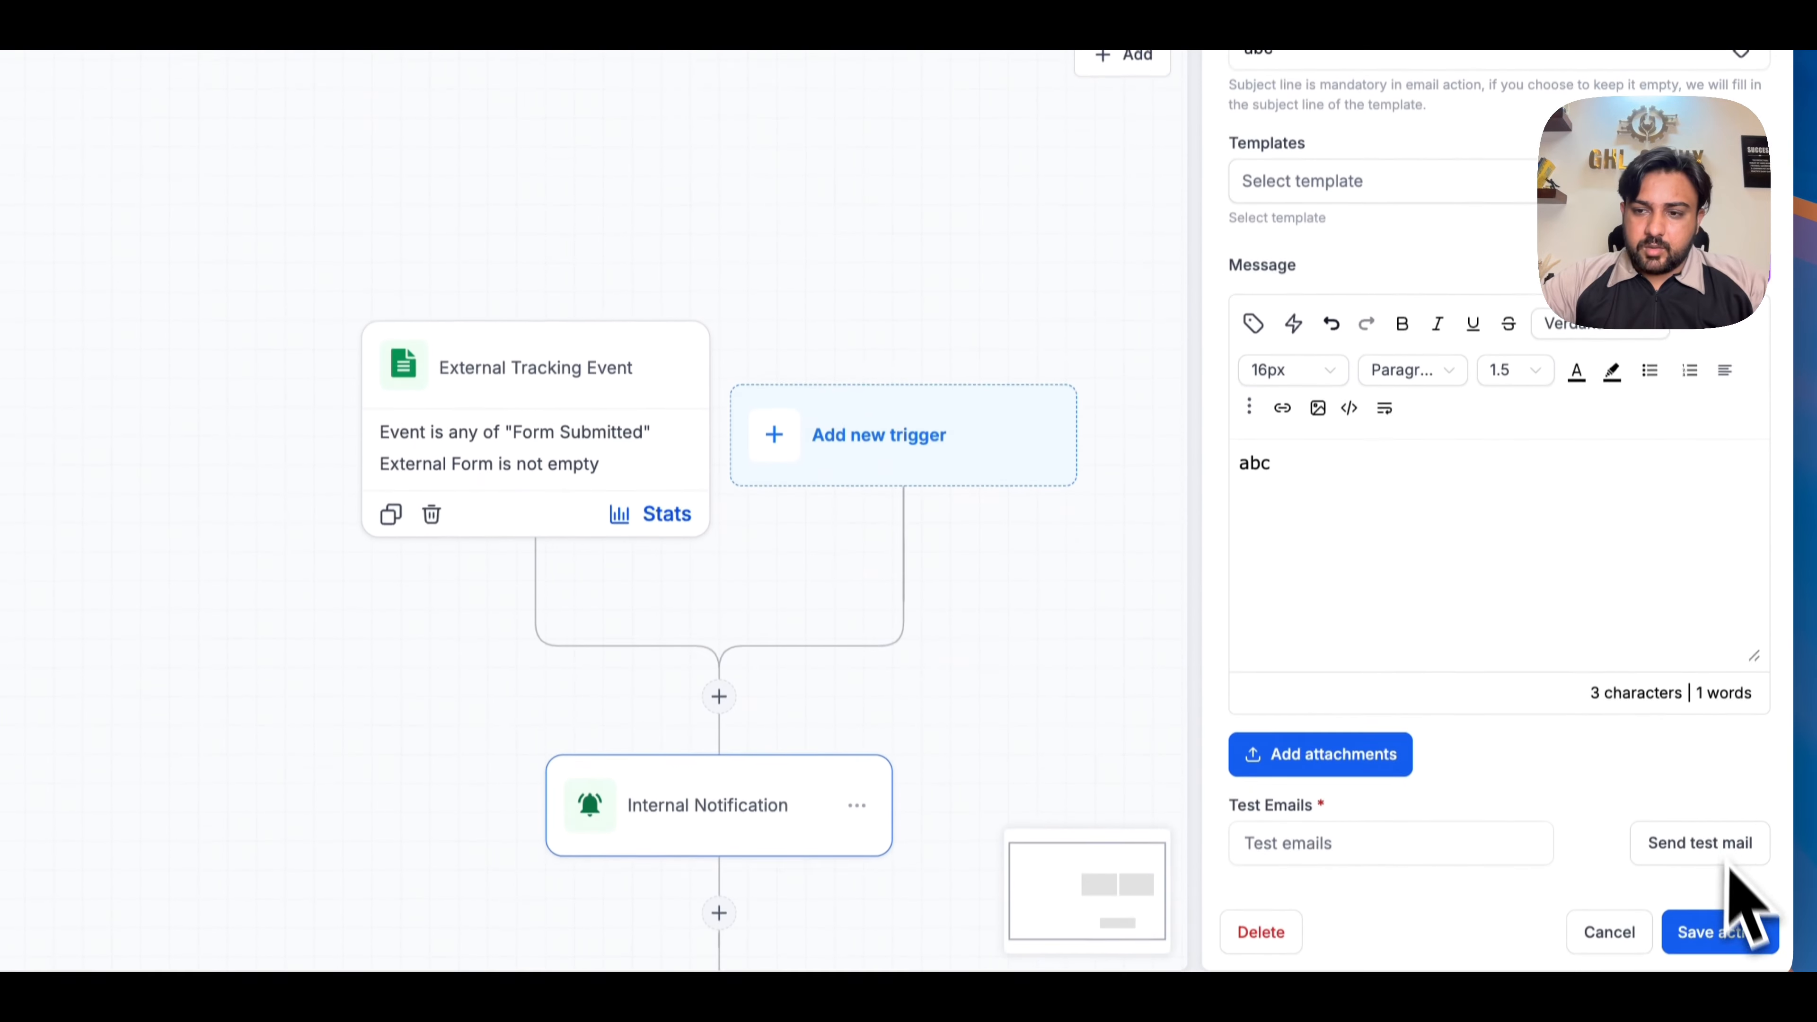
{"action": "left_click", "coordinate": [1705, 929]}
{"action": "left_click", "coordinate": [572, 571]}
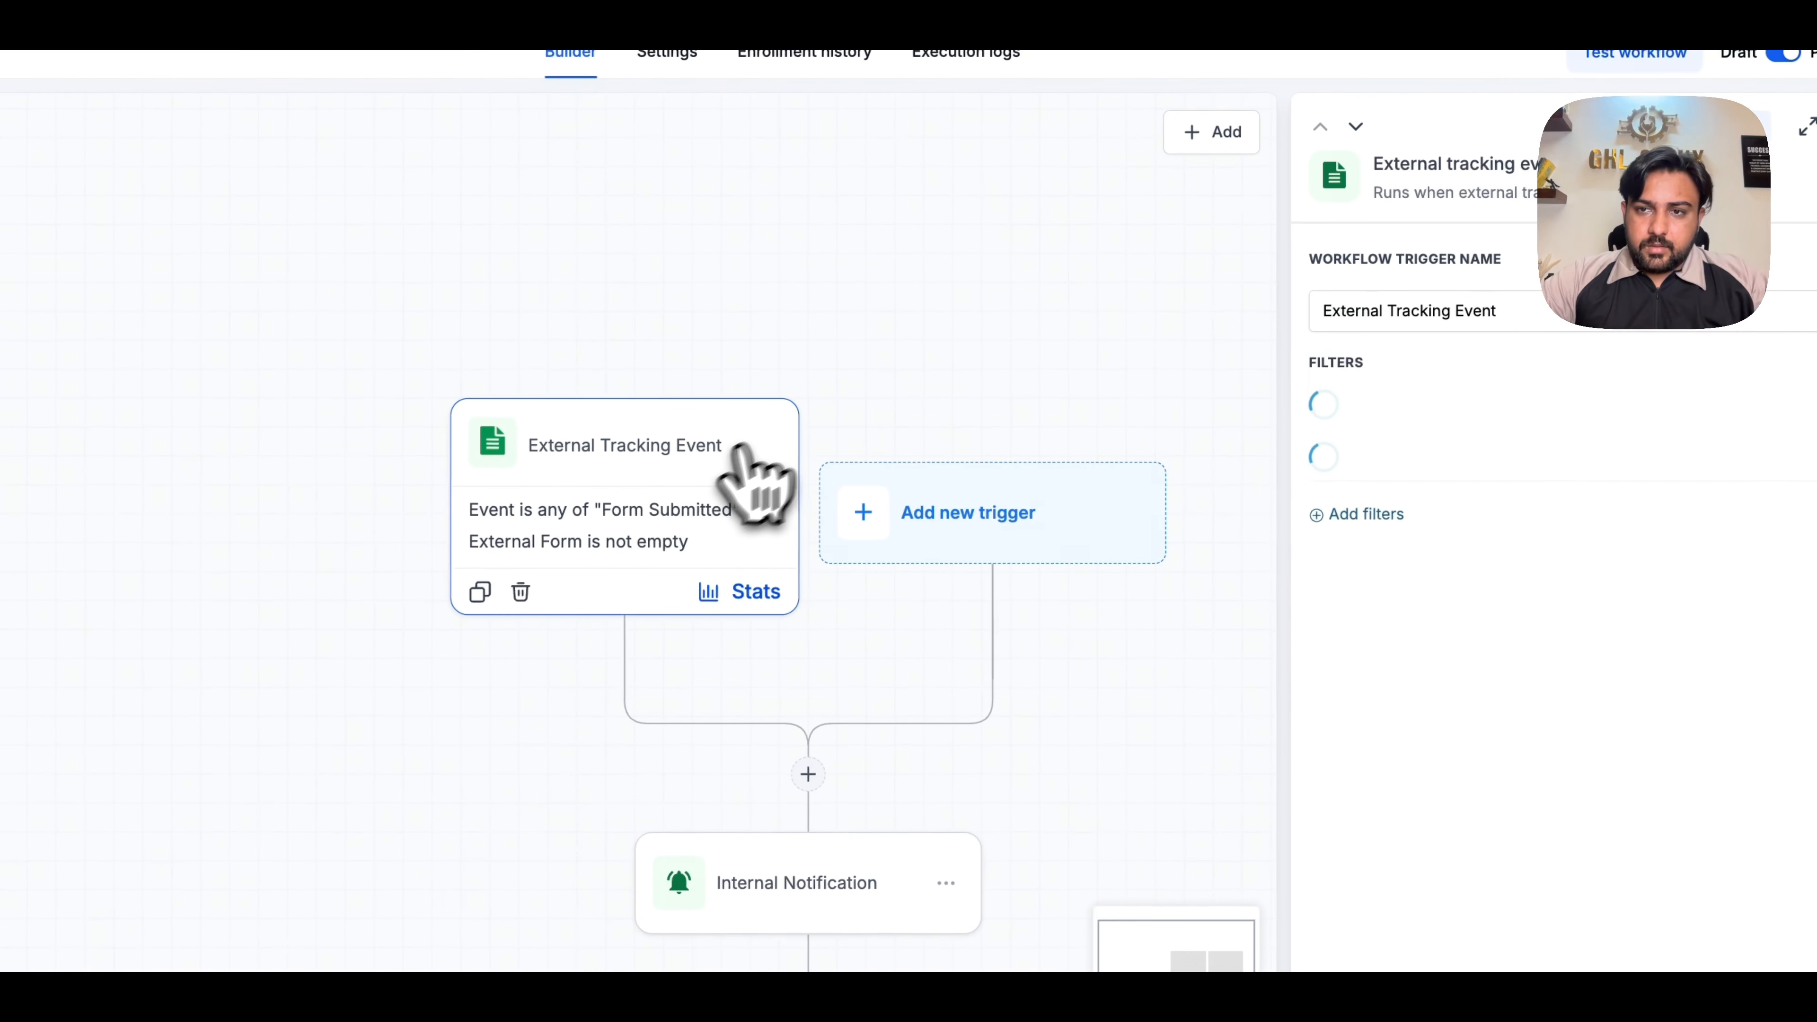
{"action": "left_click", "coordinate": [1728, 932]}
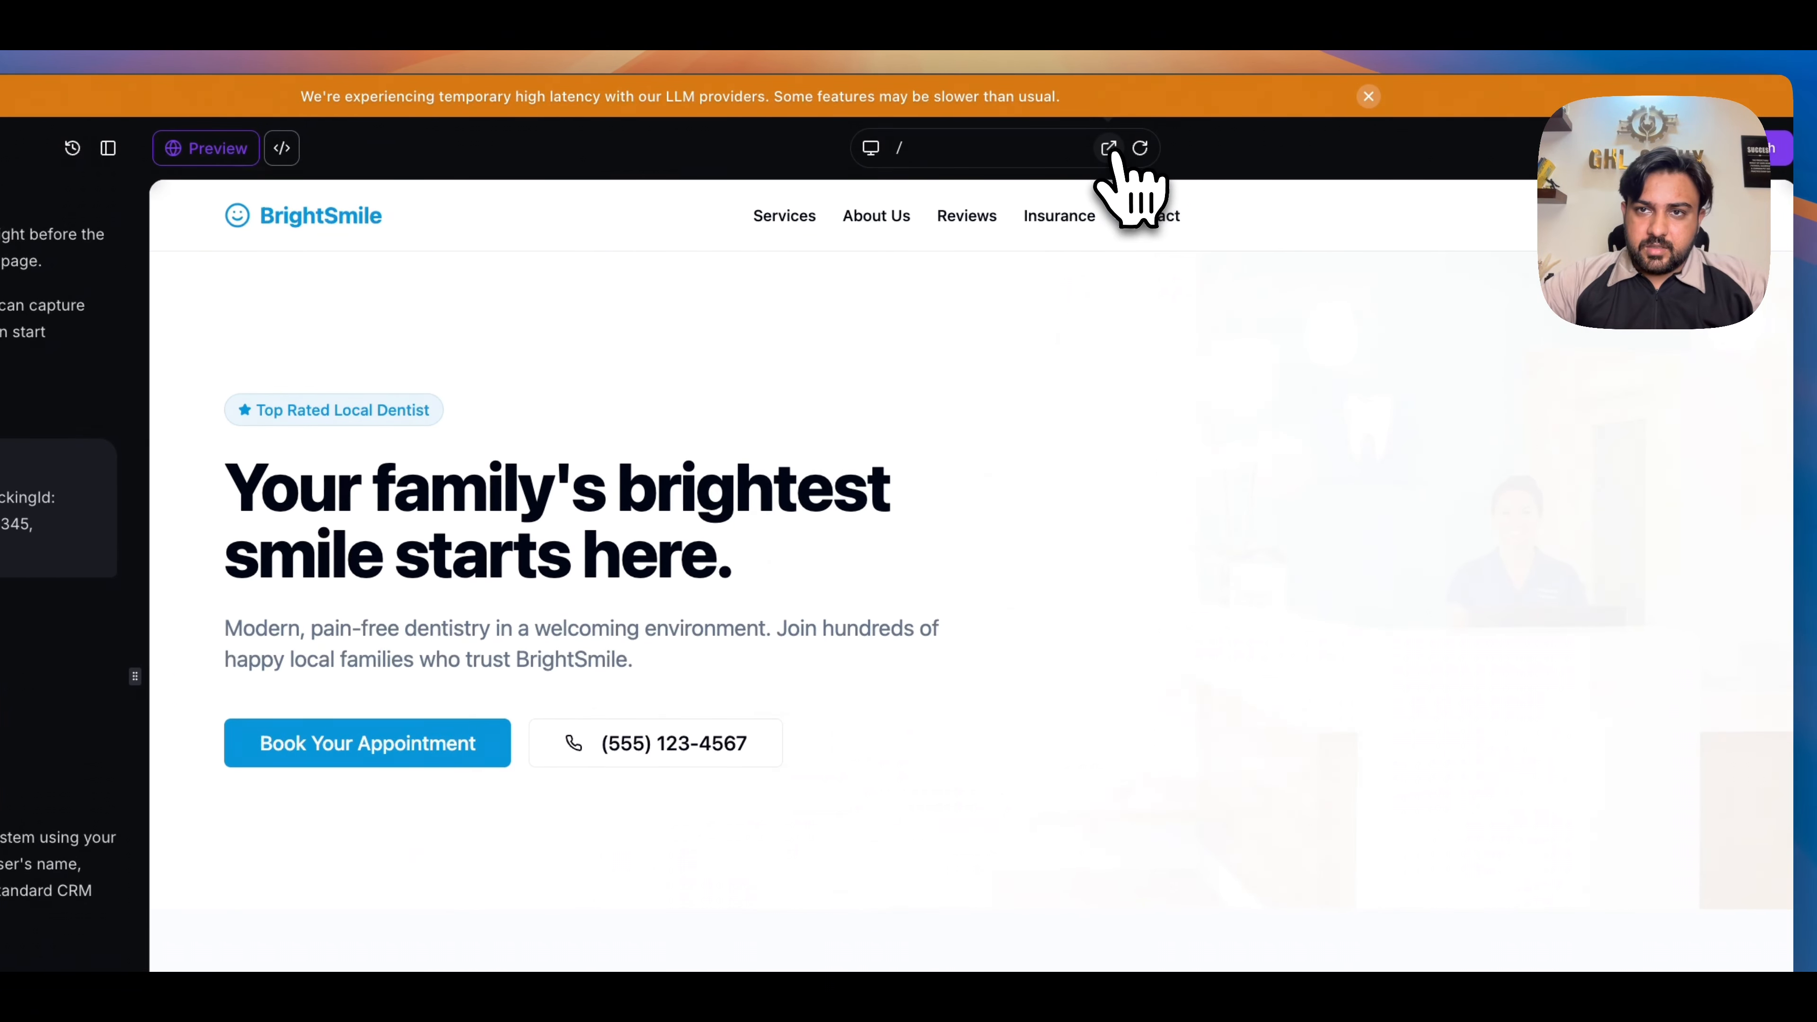
- Switch to the BrightSmile Homepage project in AI Studio, publish its latest changes, and open the published site
{"action": "left_click", "coordinate": [1109, 149]}
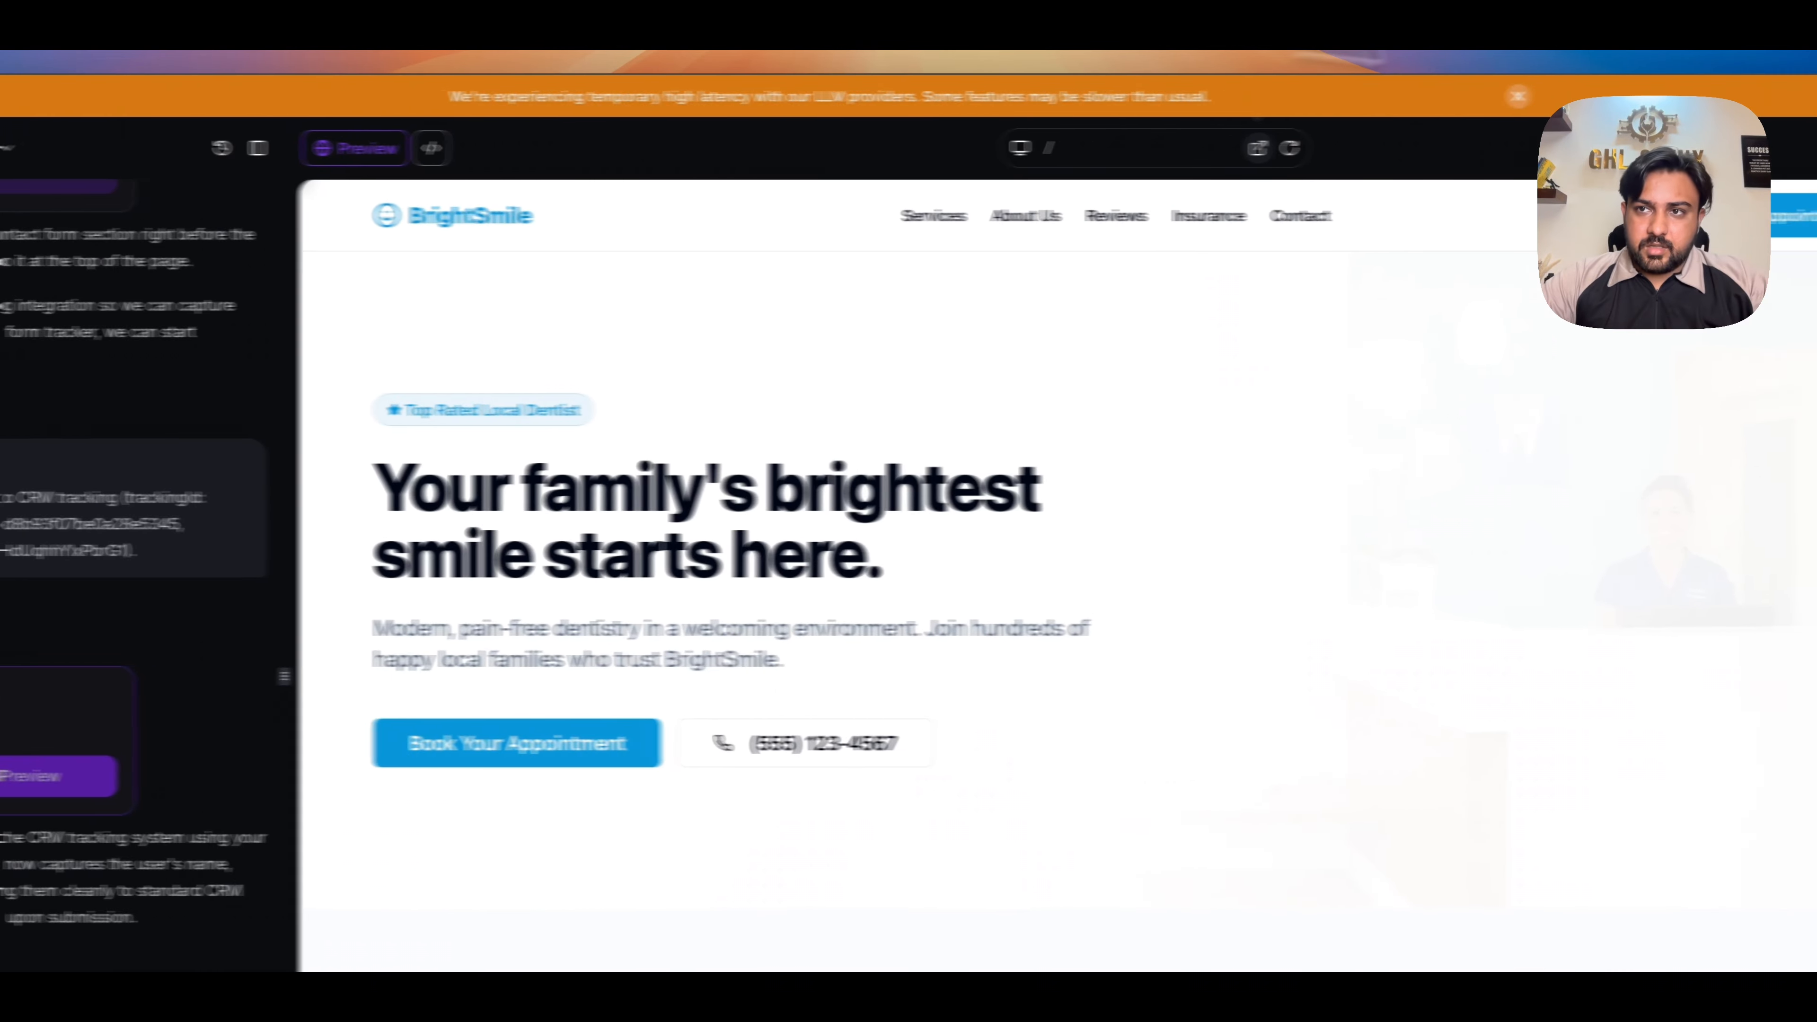
{"action": "left_click", "coordinate": [1782, 154]}
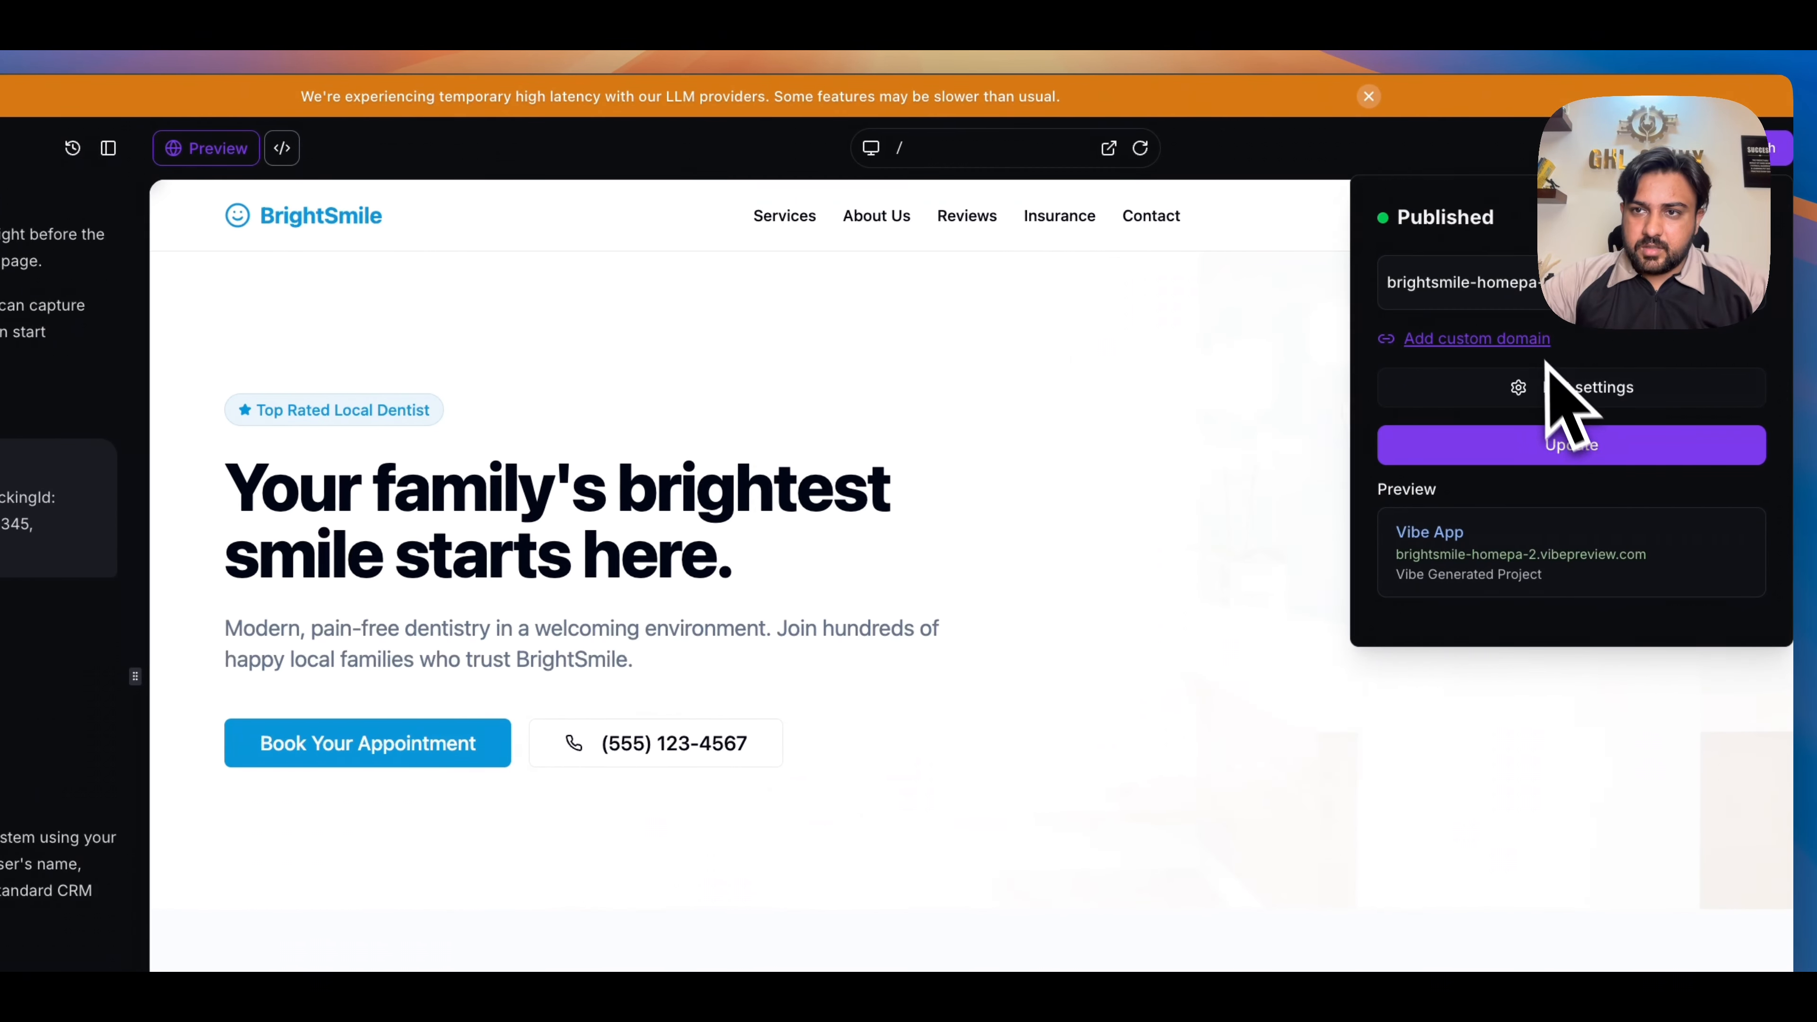
{"action": "left_click", "coordinate": [1459, 300]}
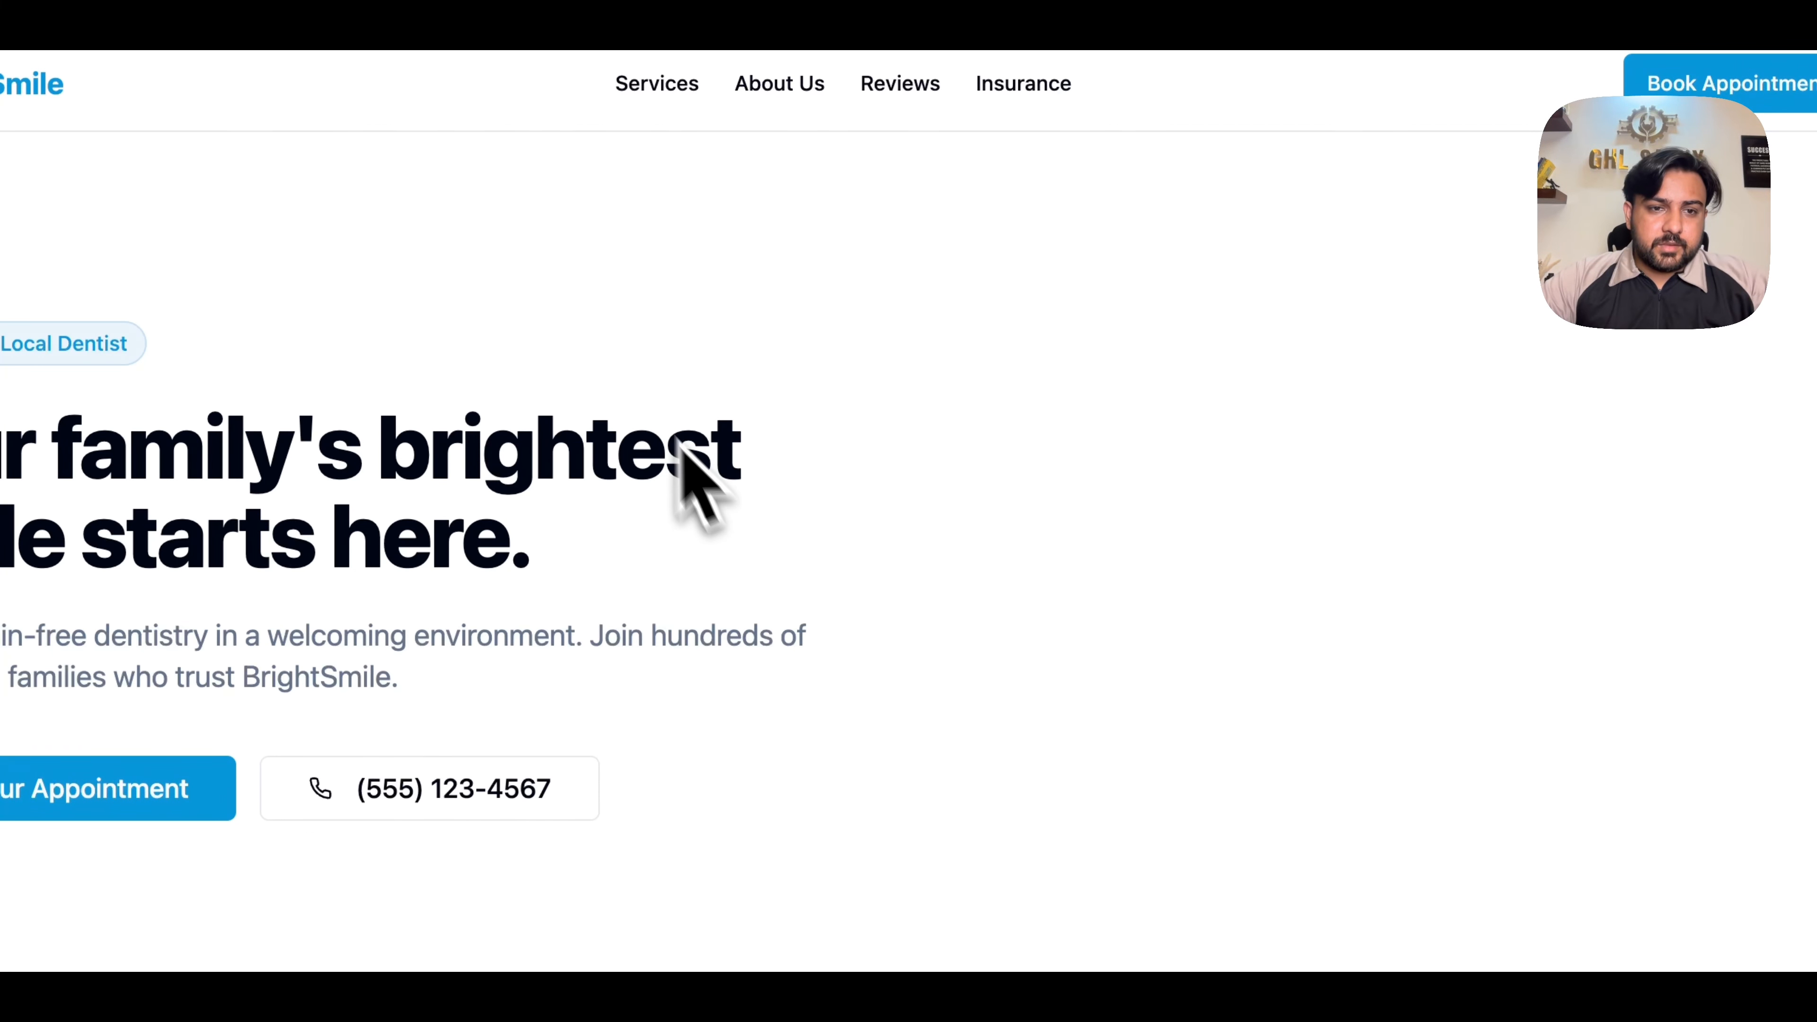
- Look through the published BrightSmile page down to its booking section and footer for the contact form
{"action": "scroll", "coordinate": [787, 680], "scroll_direction": "down", "scroll_amount": 10}
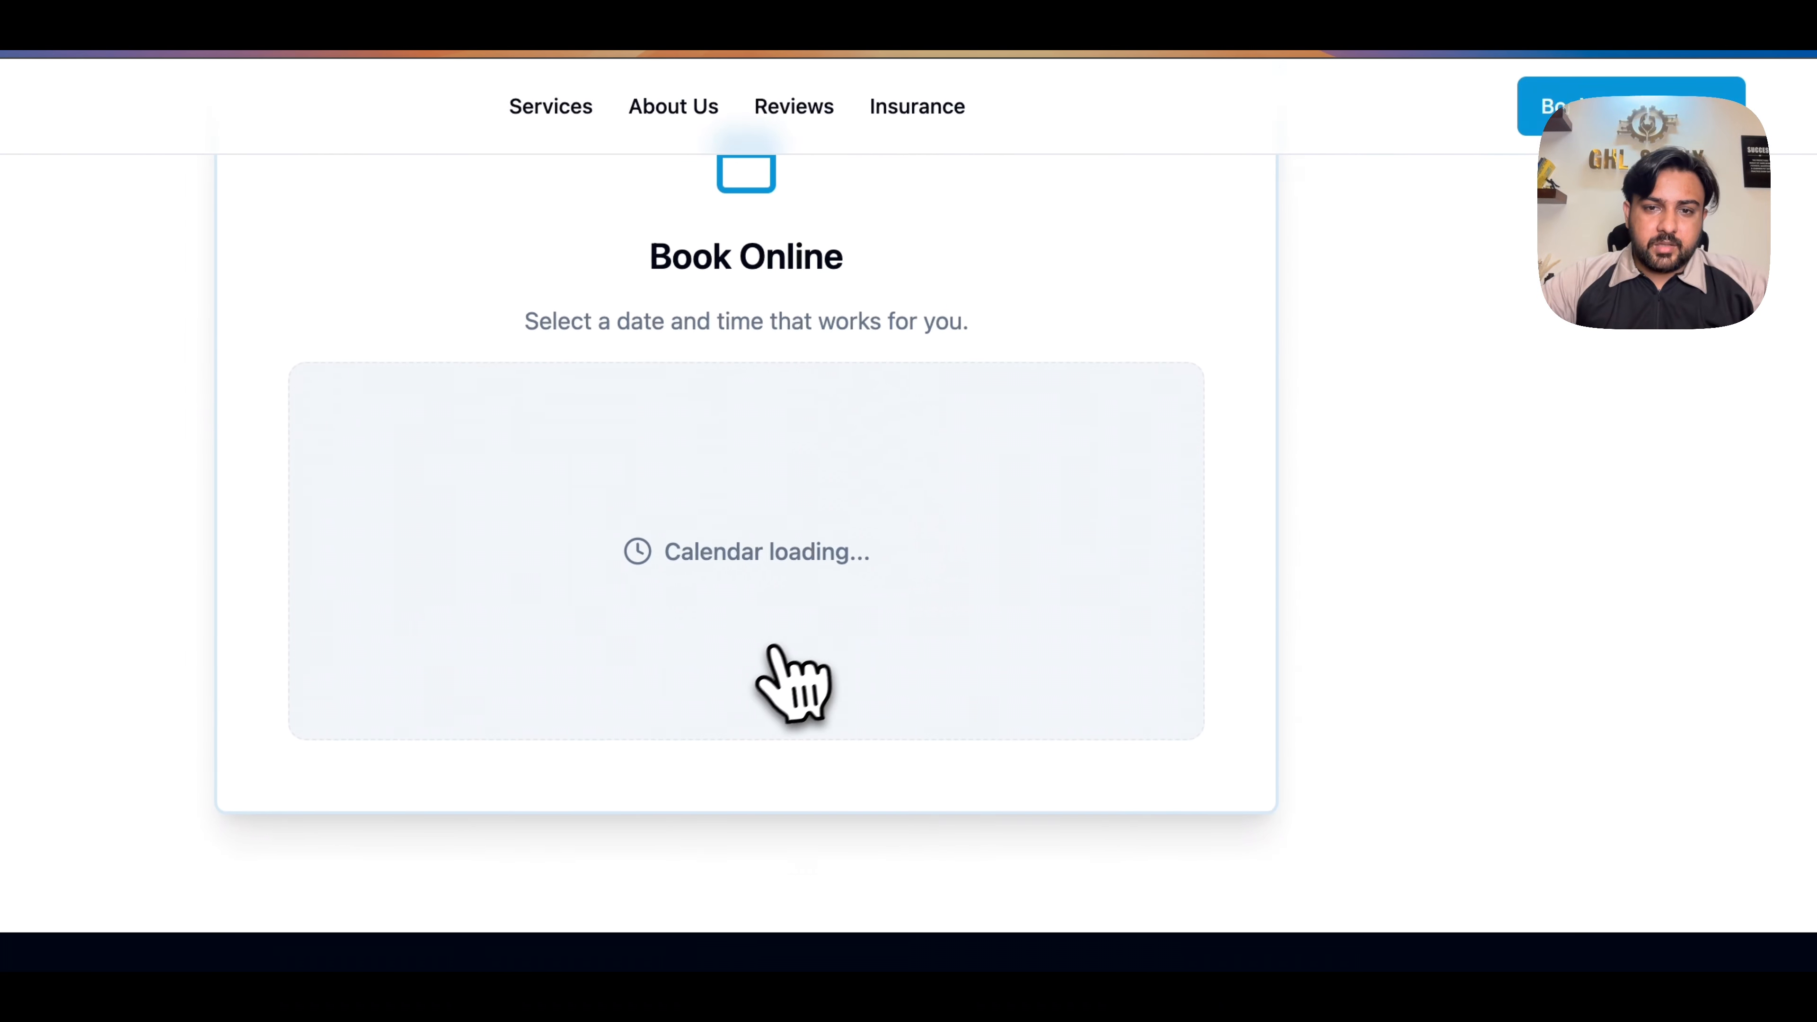
{"action": "scroll", "coordinate": [765, 655], "scroll_direction": "up", "scroll_amount": 10}
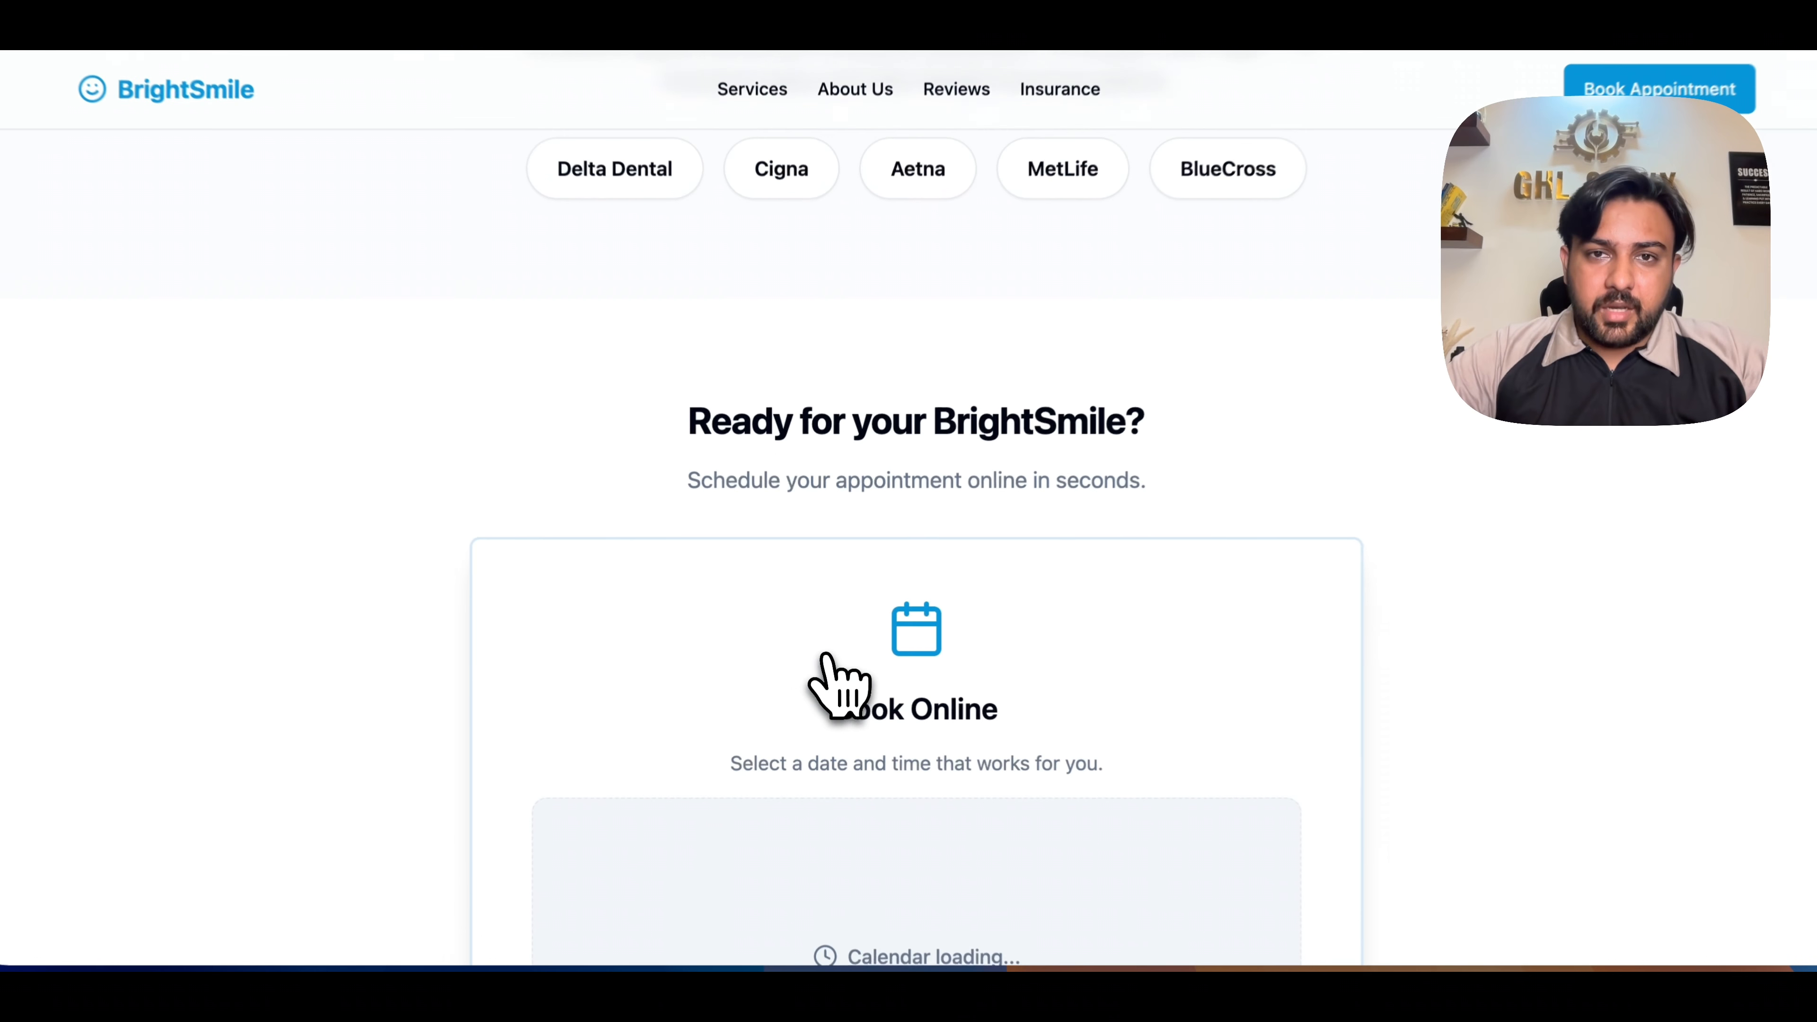
{"action": "scroll", "coordinate": [833, 680], "scroll_direction": "up", "scroll_amount": 2}
{"action": "scroll", "coordinate": [837, 682], "scroll_direction": "down", "scroll_amount": 10}
{"action": "scroll", "coordinate": [836, 681], "scroll_direction": "up", "scroll_amount": 15}
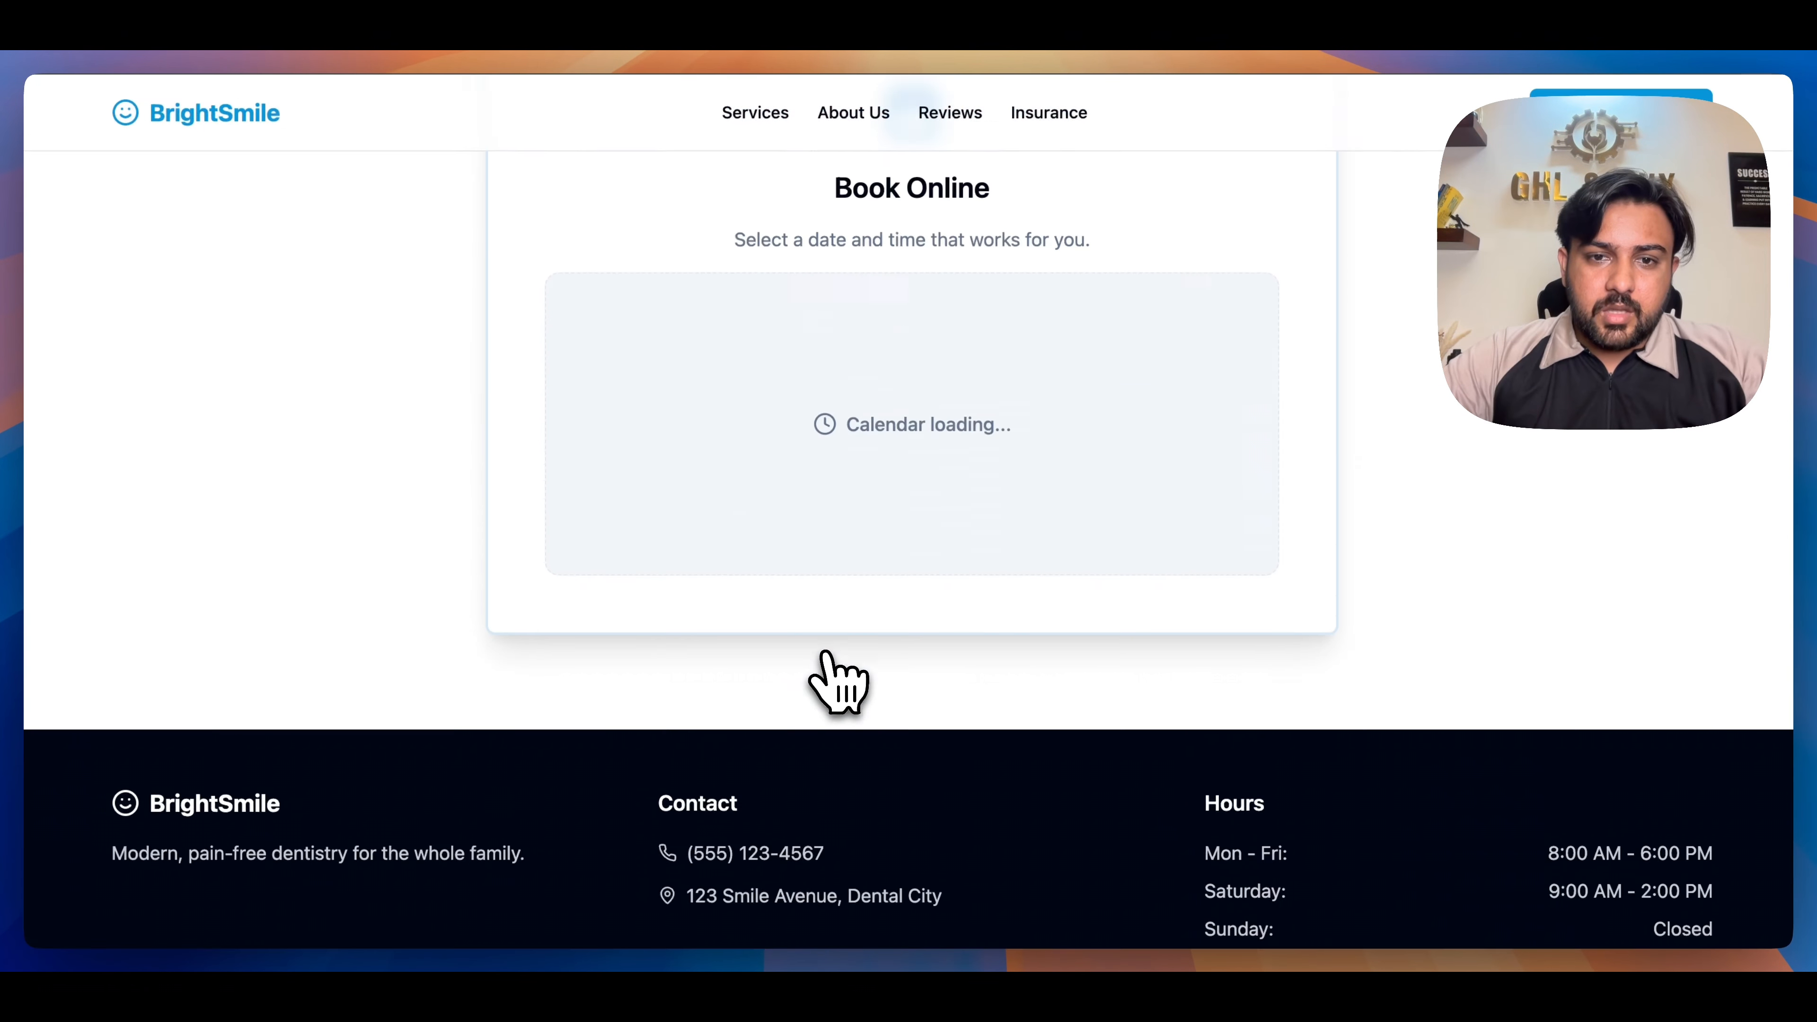
- Return to the AI Studio project and check its homepage preview for the contact form below the booking section
{"action": "left_click", "coordinate": [1002, 65]}
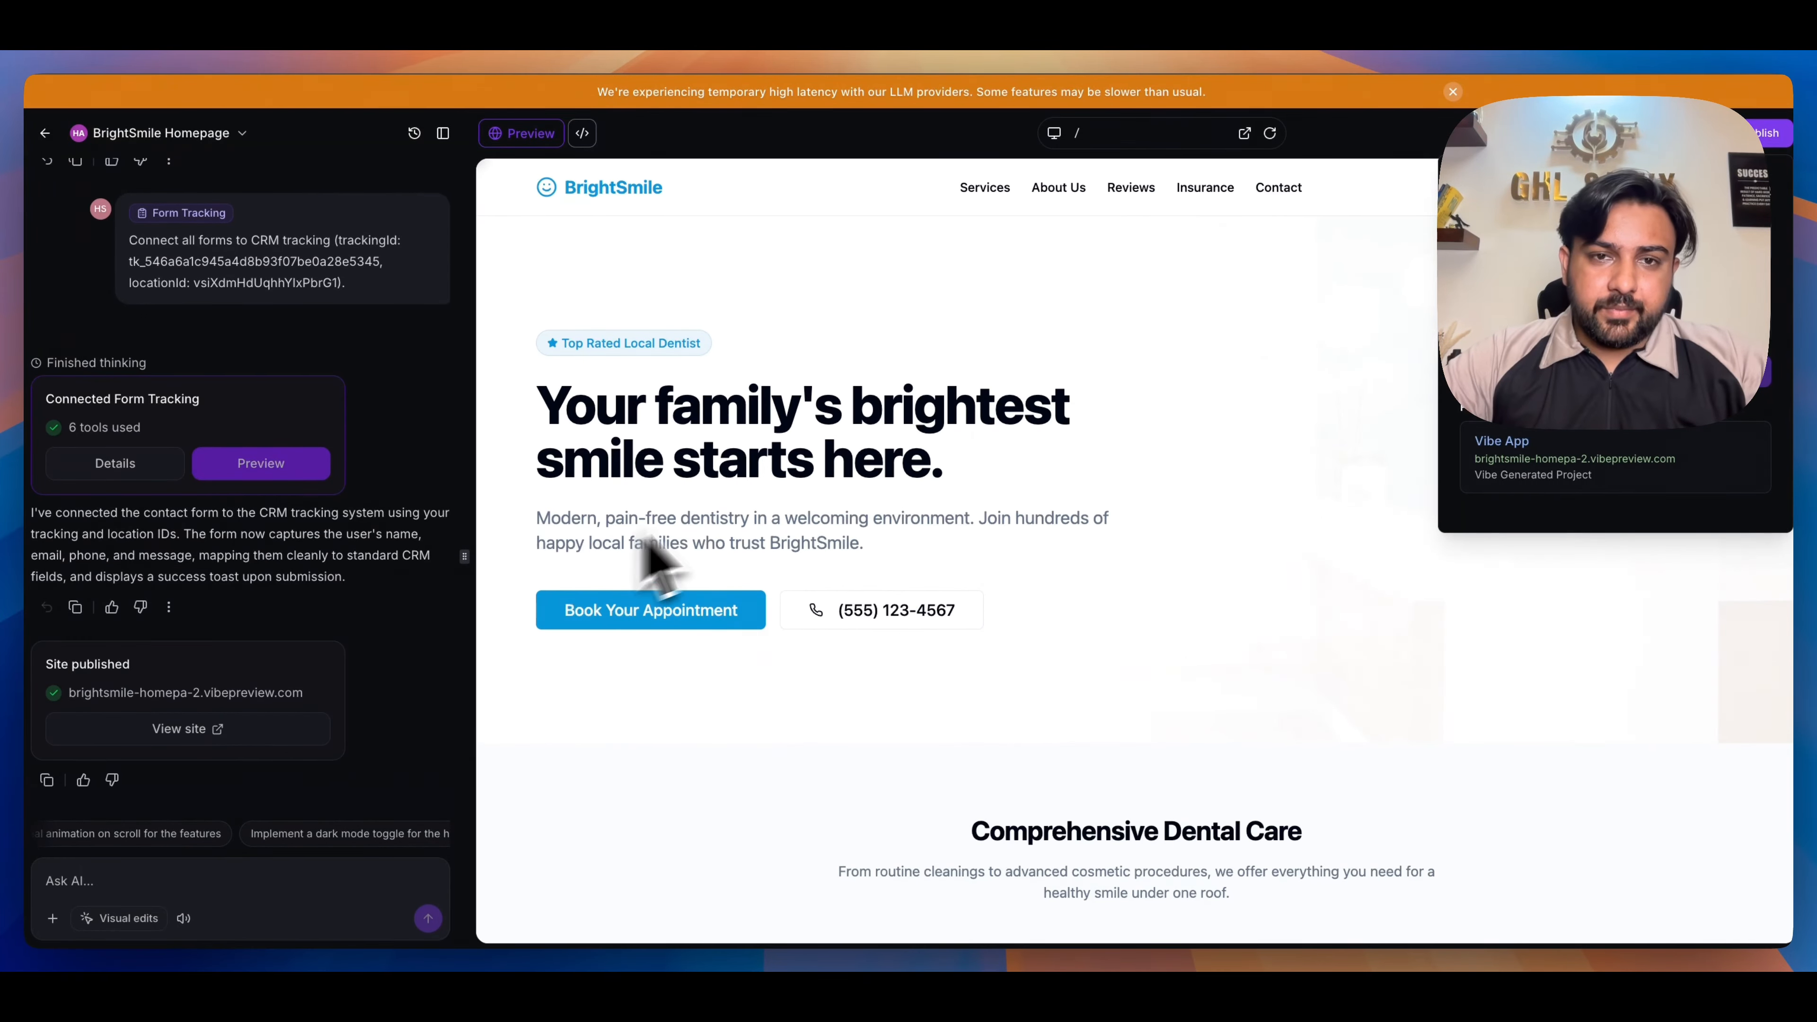
{"action": "scroll", "coordinate": [814, 483], "scroll_direction": "down", "scroll_amount": 3}
{"action": "left_click", "coordinate": [1111, 481]}
{"action": "scroll", "coordinate": [1150, 454], "scroll_direction": "down", "scroll_amount": 20}
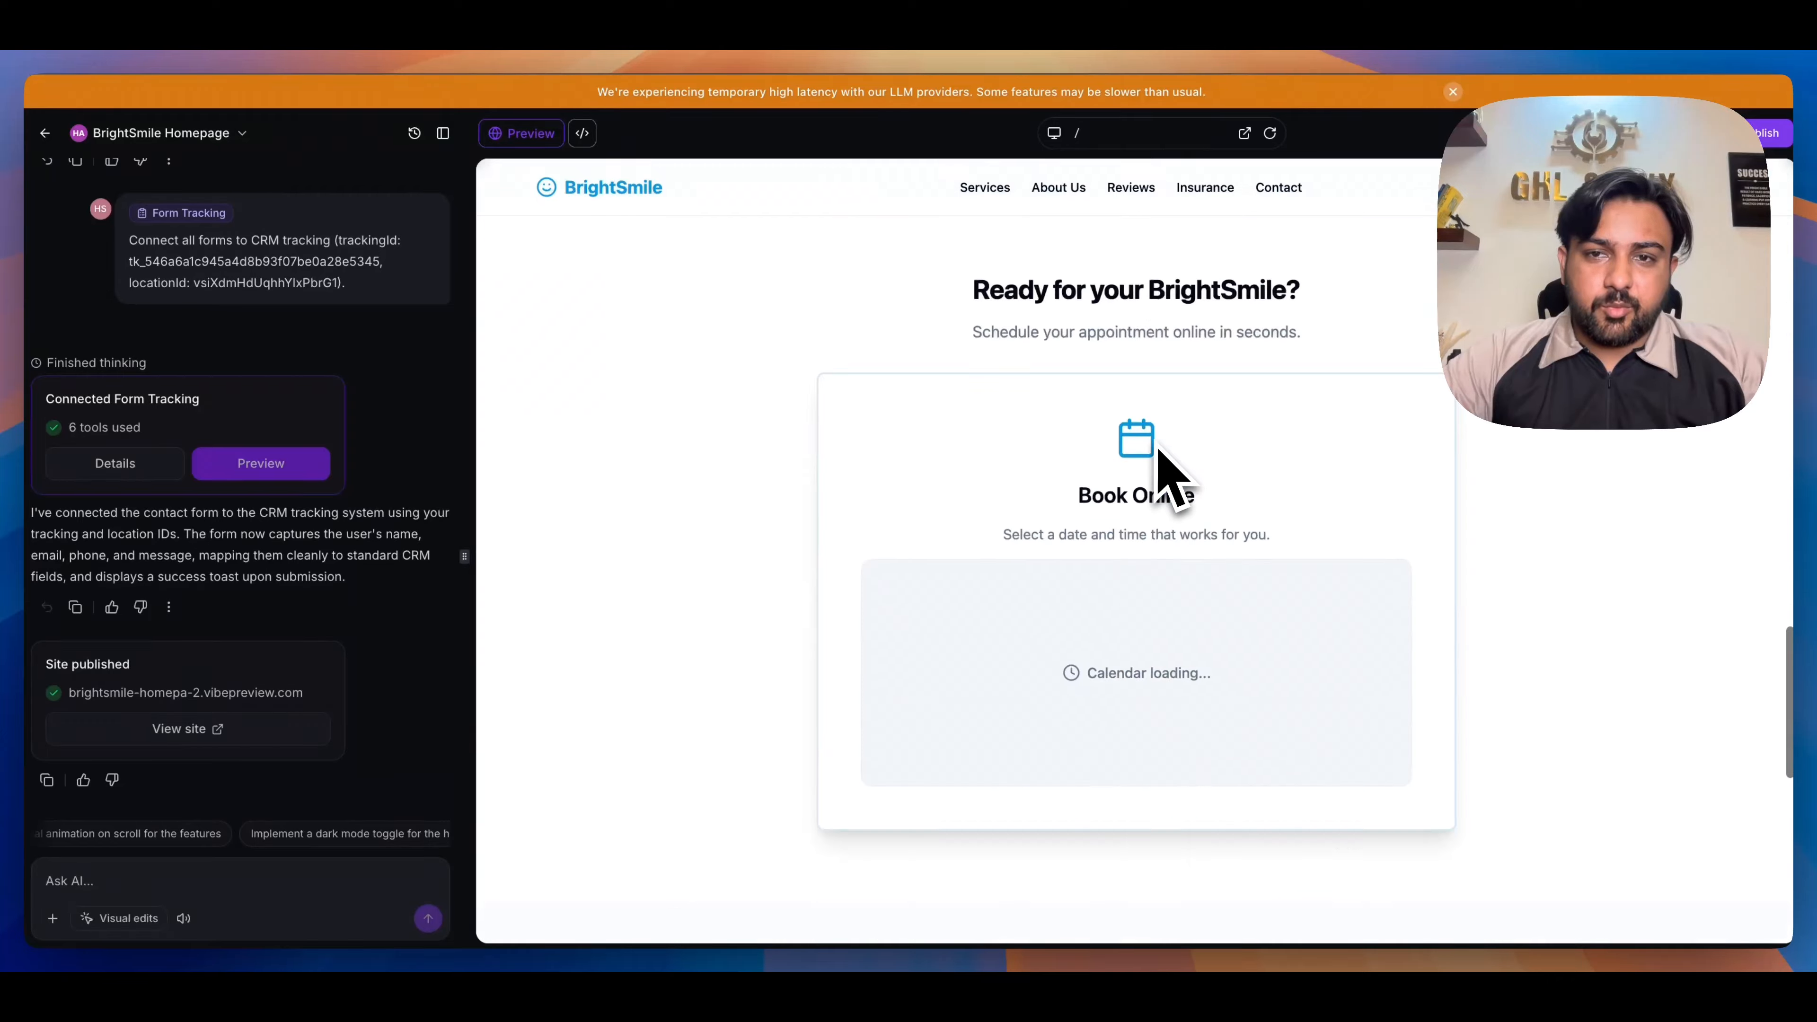
{"action": "scroll", "coordinate": [1173, 478], "scroll_direction": "down", "scroll_amount": 10}
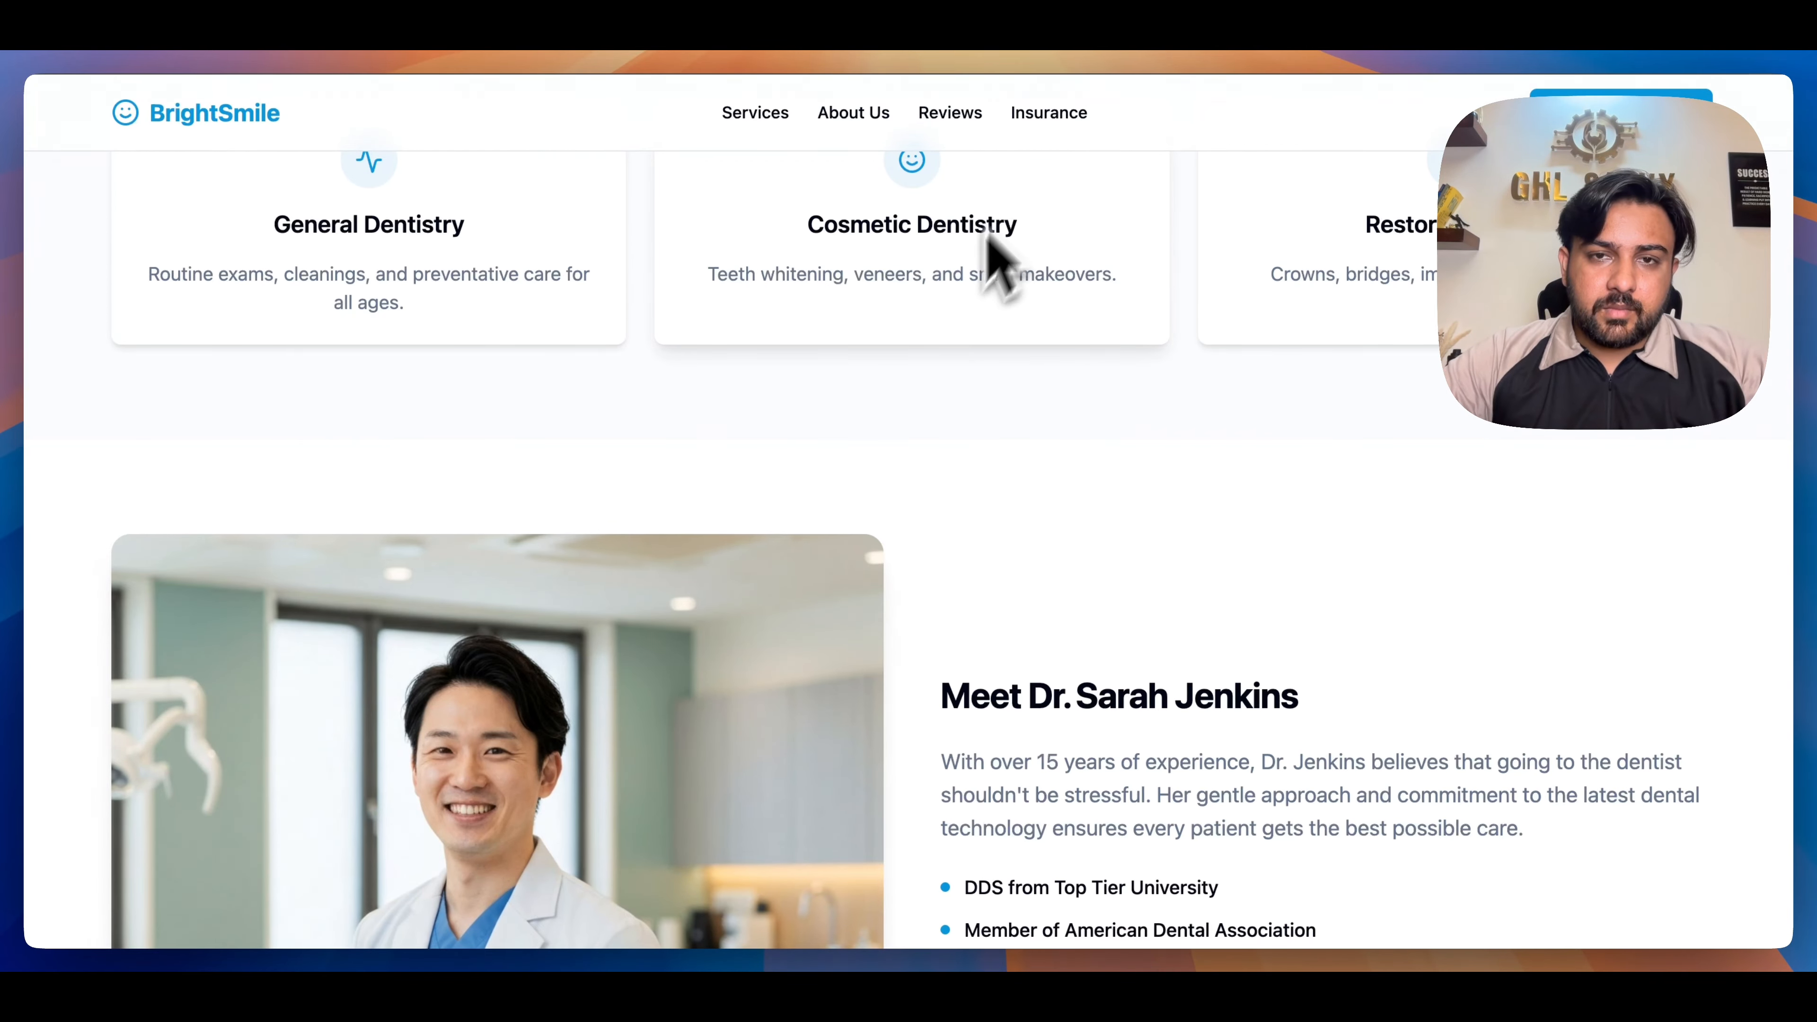
- Examine the published page again, from the services to the booking section, for the missing contact form
{"action": "scroll", "coordinate": [927, 334], "scroll_direction": "down", "scroll_amount": 20}
{"action": "scroll", "coordinate": [927, 333], "scroll_direction": "up", "scroll_amount": 8}
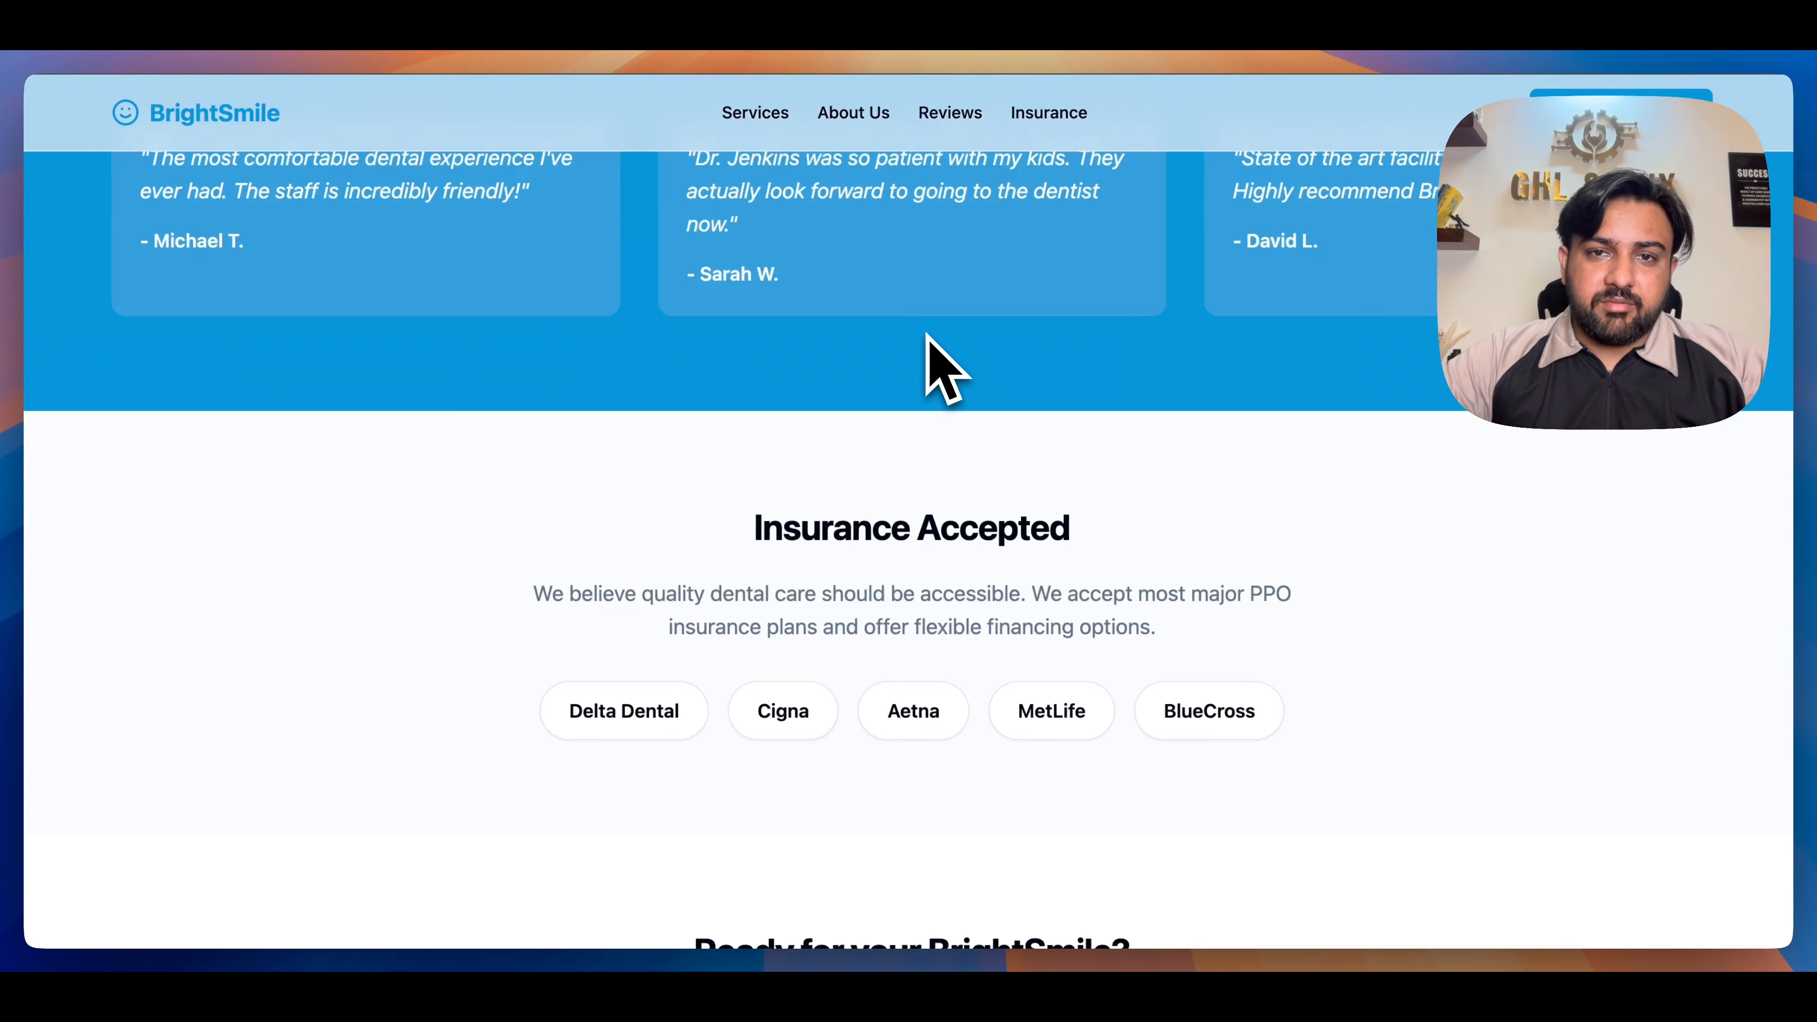
{"action": "scroll", "coordinate": [927, 334], "scroll_direction": "down", "scroll_amount": 15}
{"action": "scroll", "coordinate": [922, 334], "scroll_direction": "up", "scroll_amount": 18}
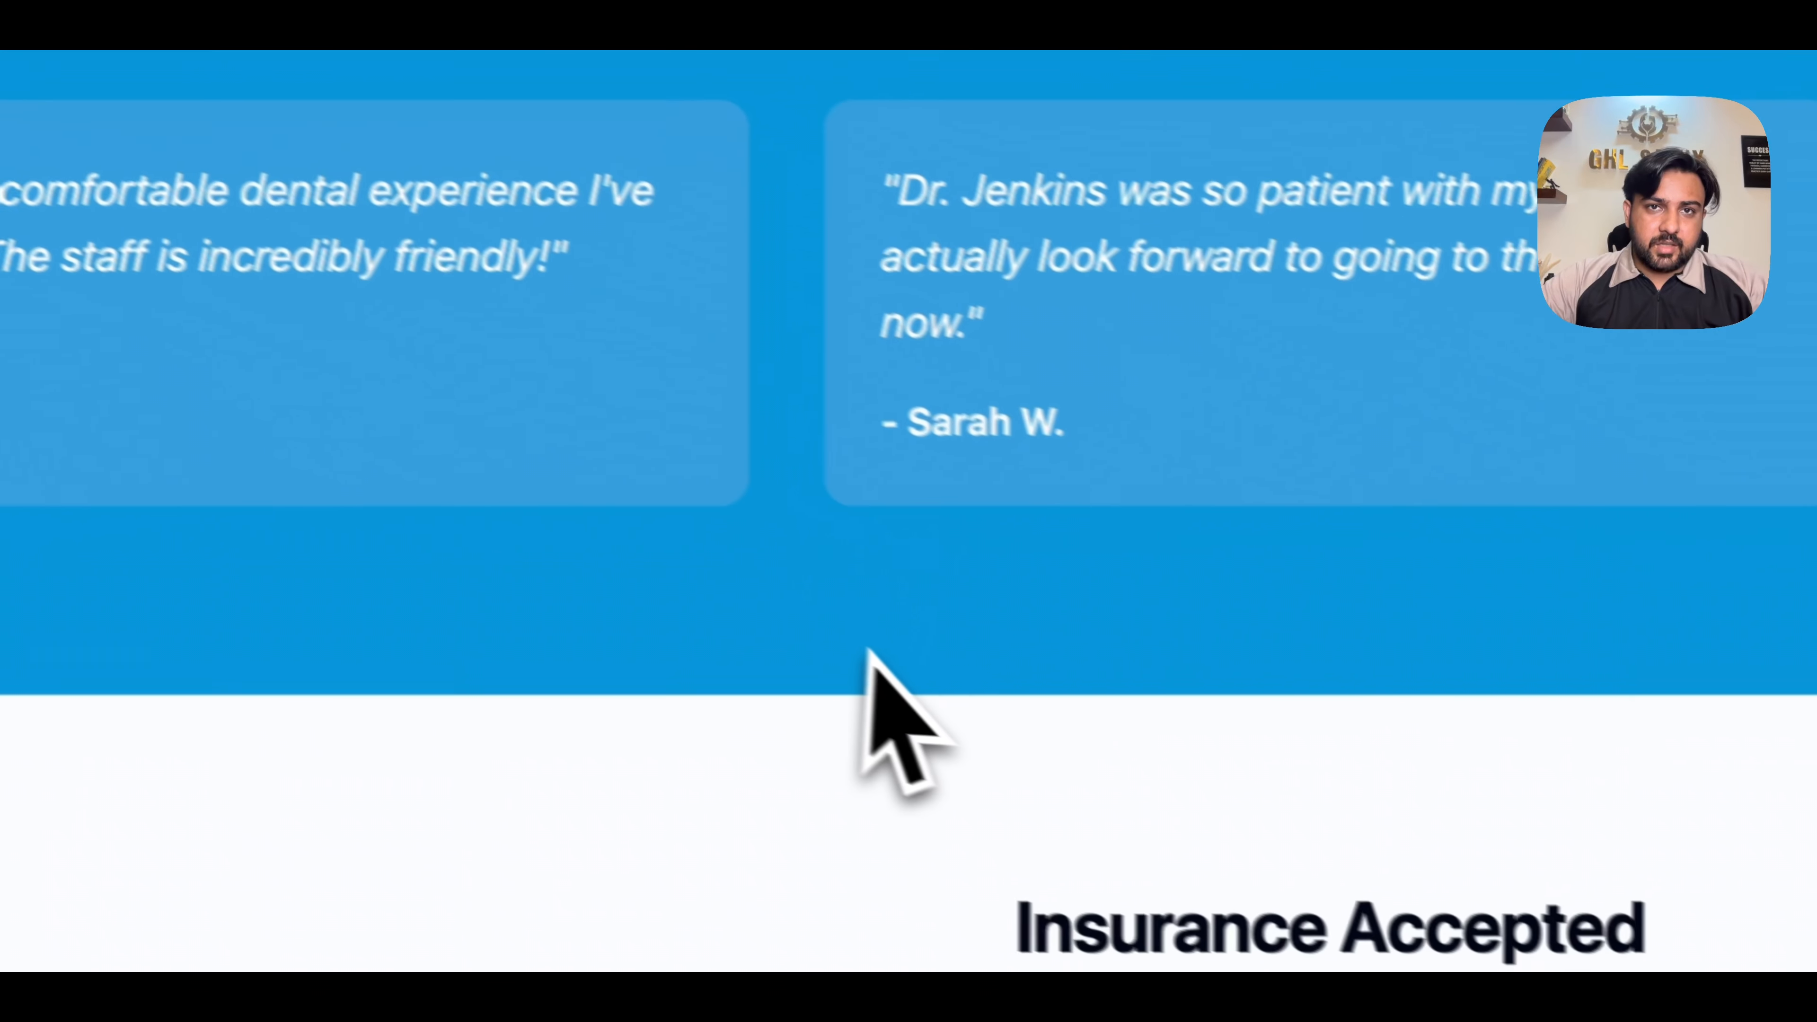
{"action": "scroll", "coordinate": [807, 623], "scroll_direction": "down", "scroll_amount": 6}
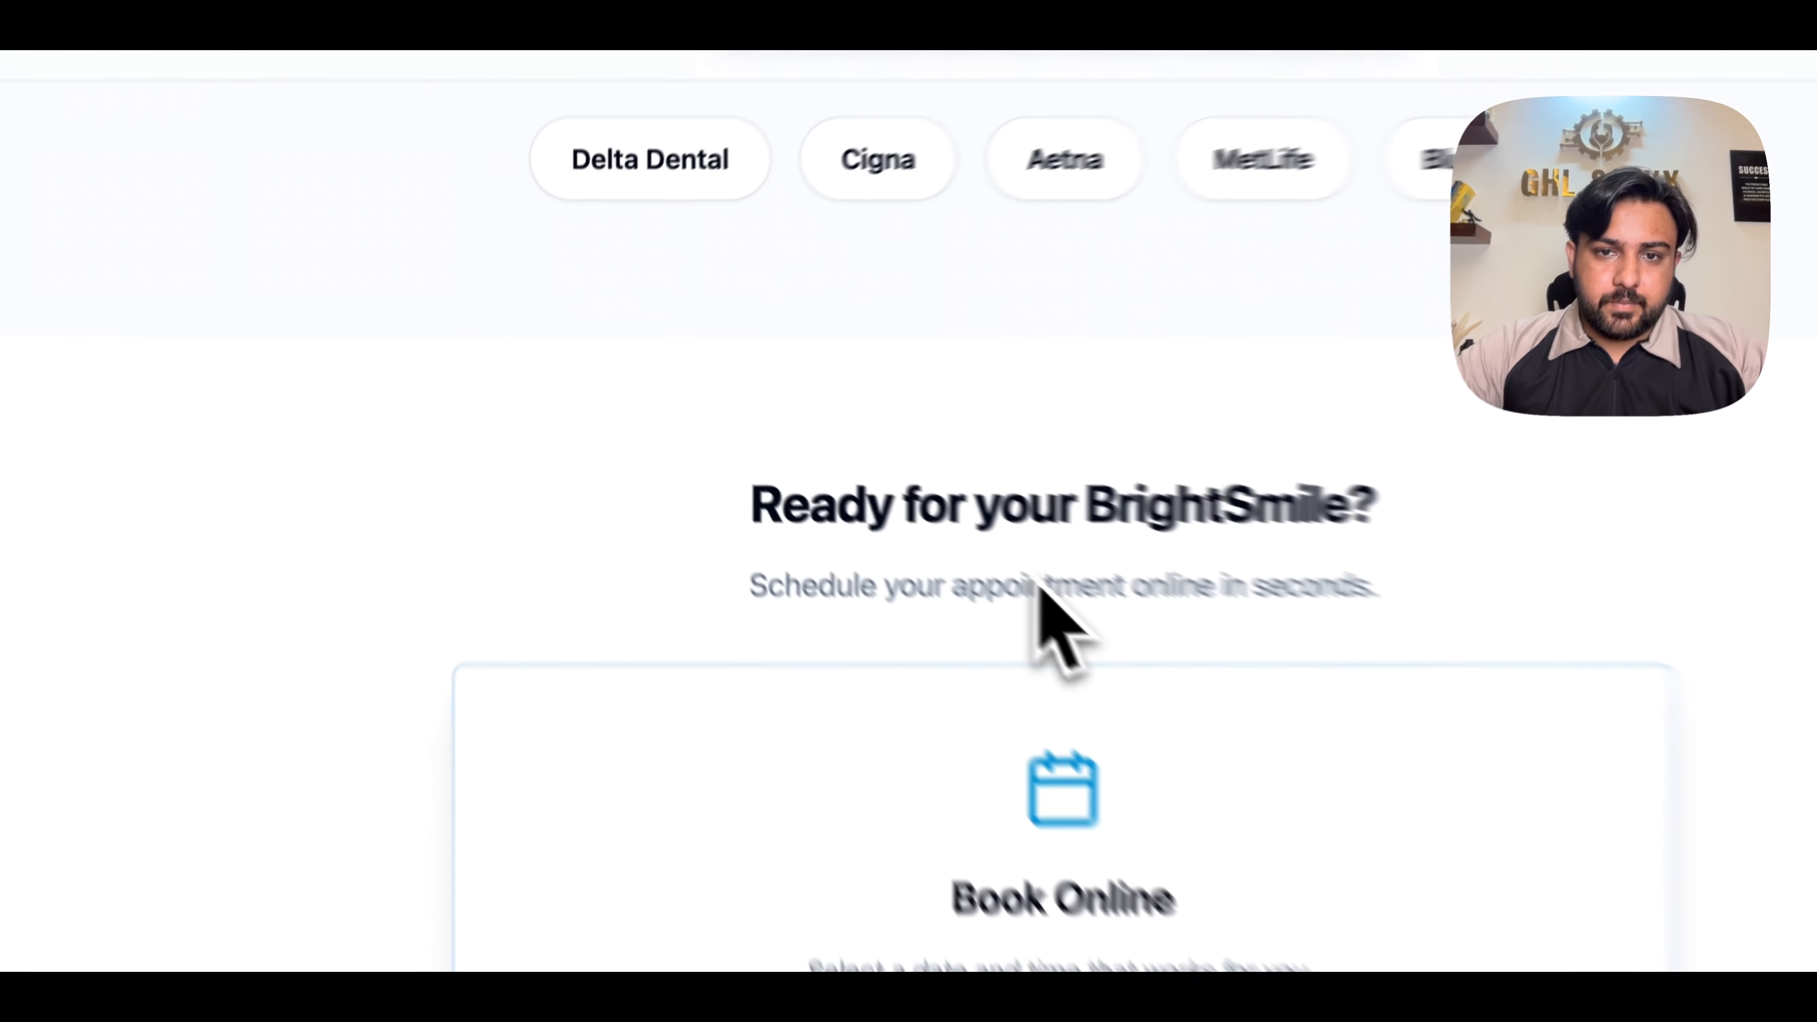
{"action": "scroll", "coordinate": [894, 506], "scroll_direction": "down", "scroll_amount": 8}
{"action": "scroll", "coordinate": [894, 506], "scroll_direction": "up", "scroll_amount": 7}
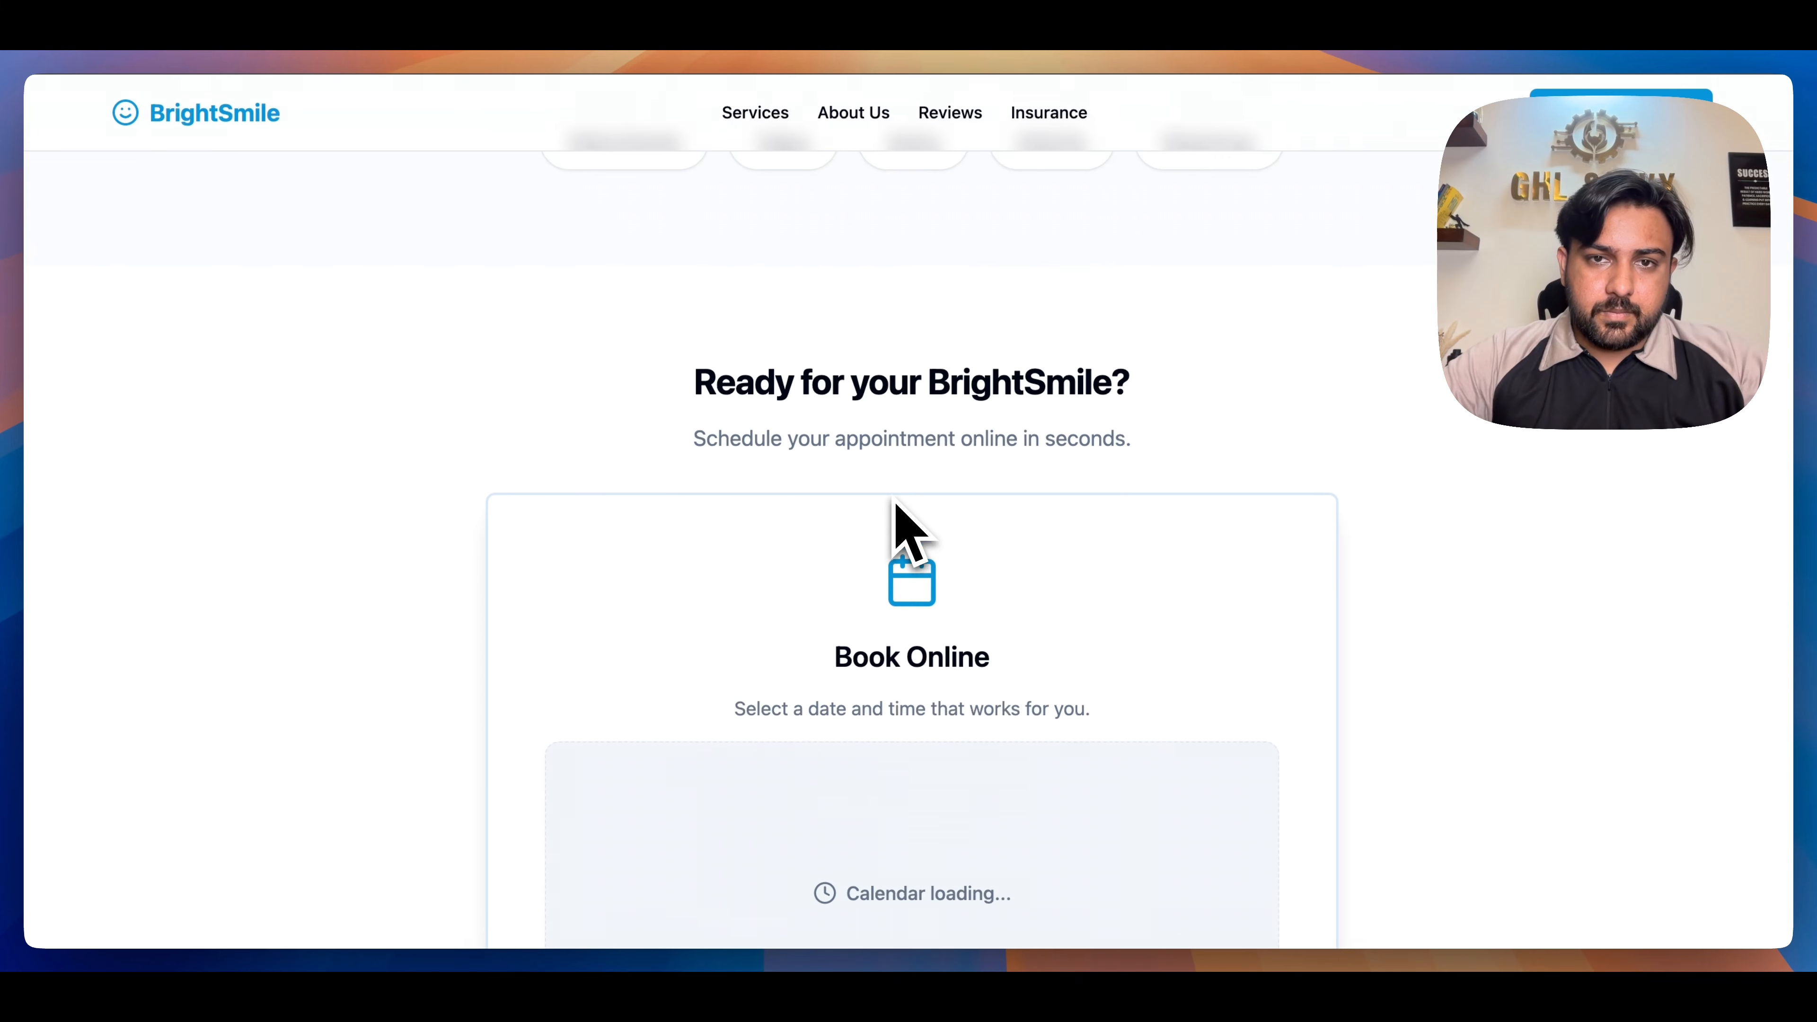
{"action": "scroll", "coordinate": [894, 506], "scroll_direction": "up", "scroll_amount": 4}
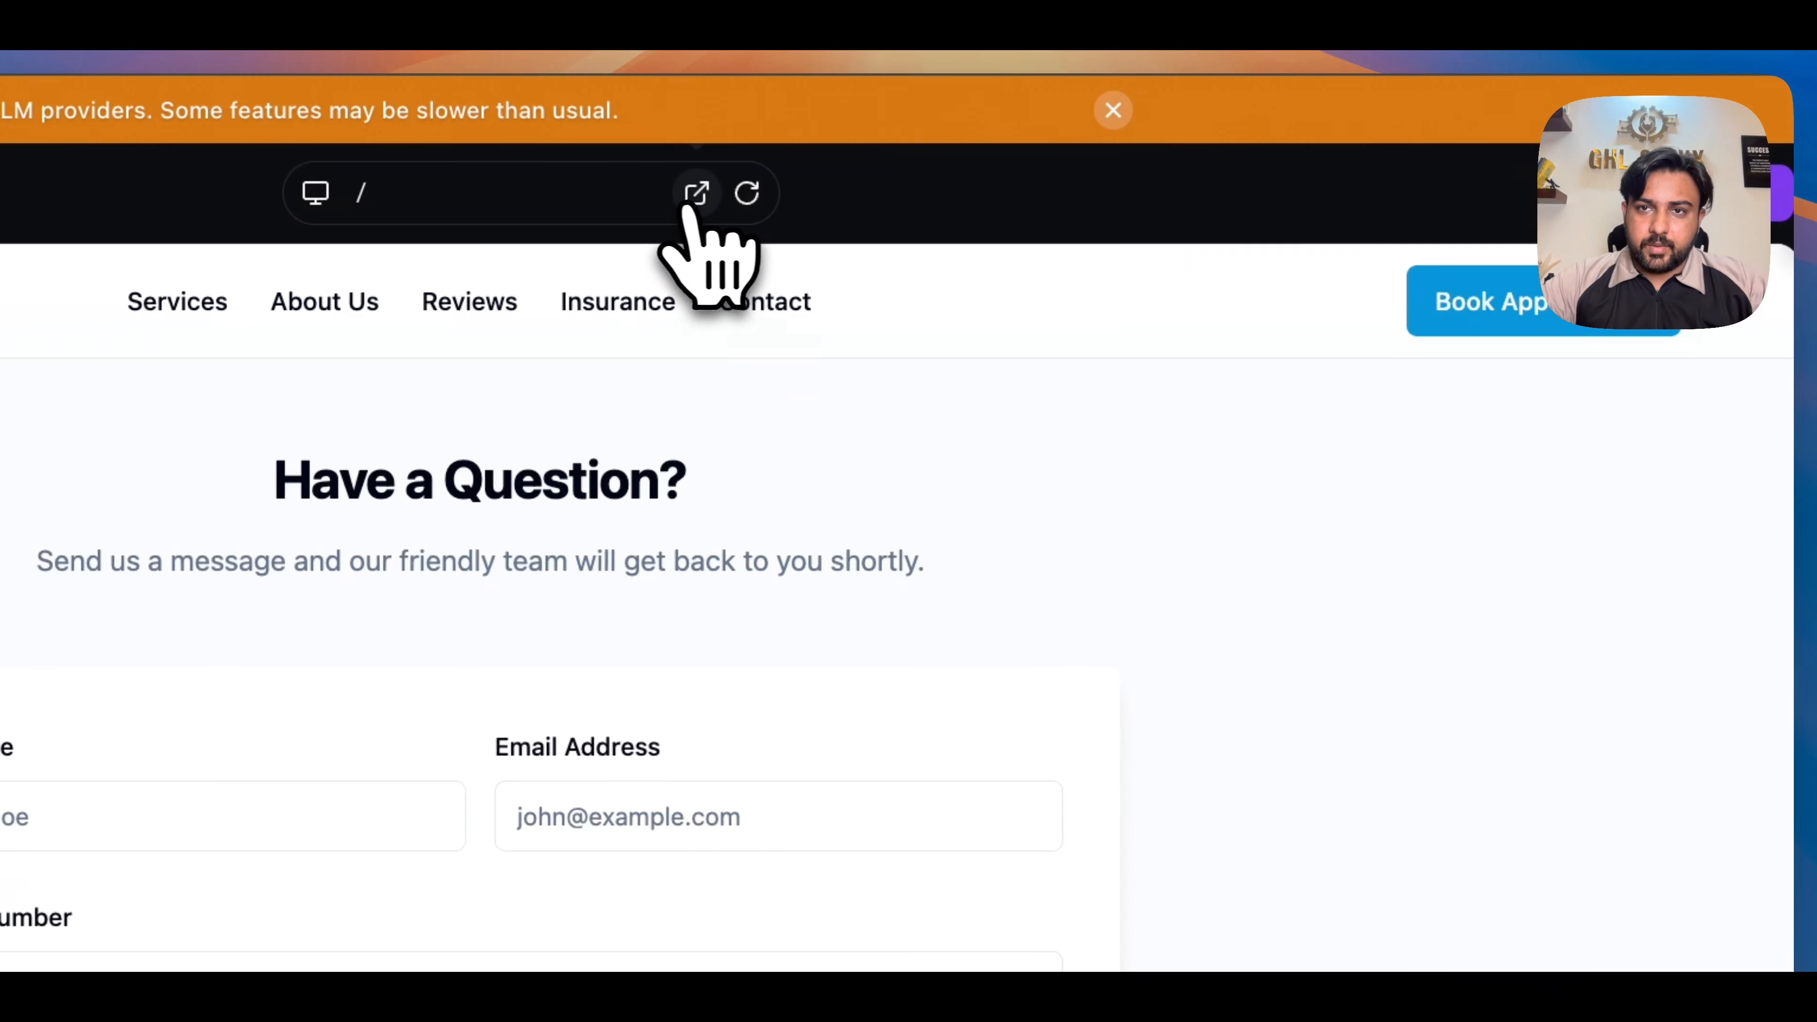
- Open the AI Studio homepage preview in a separate browser tab
{"action": "left_click", "coordinate": [691, 202]}
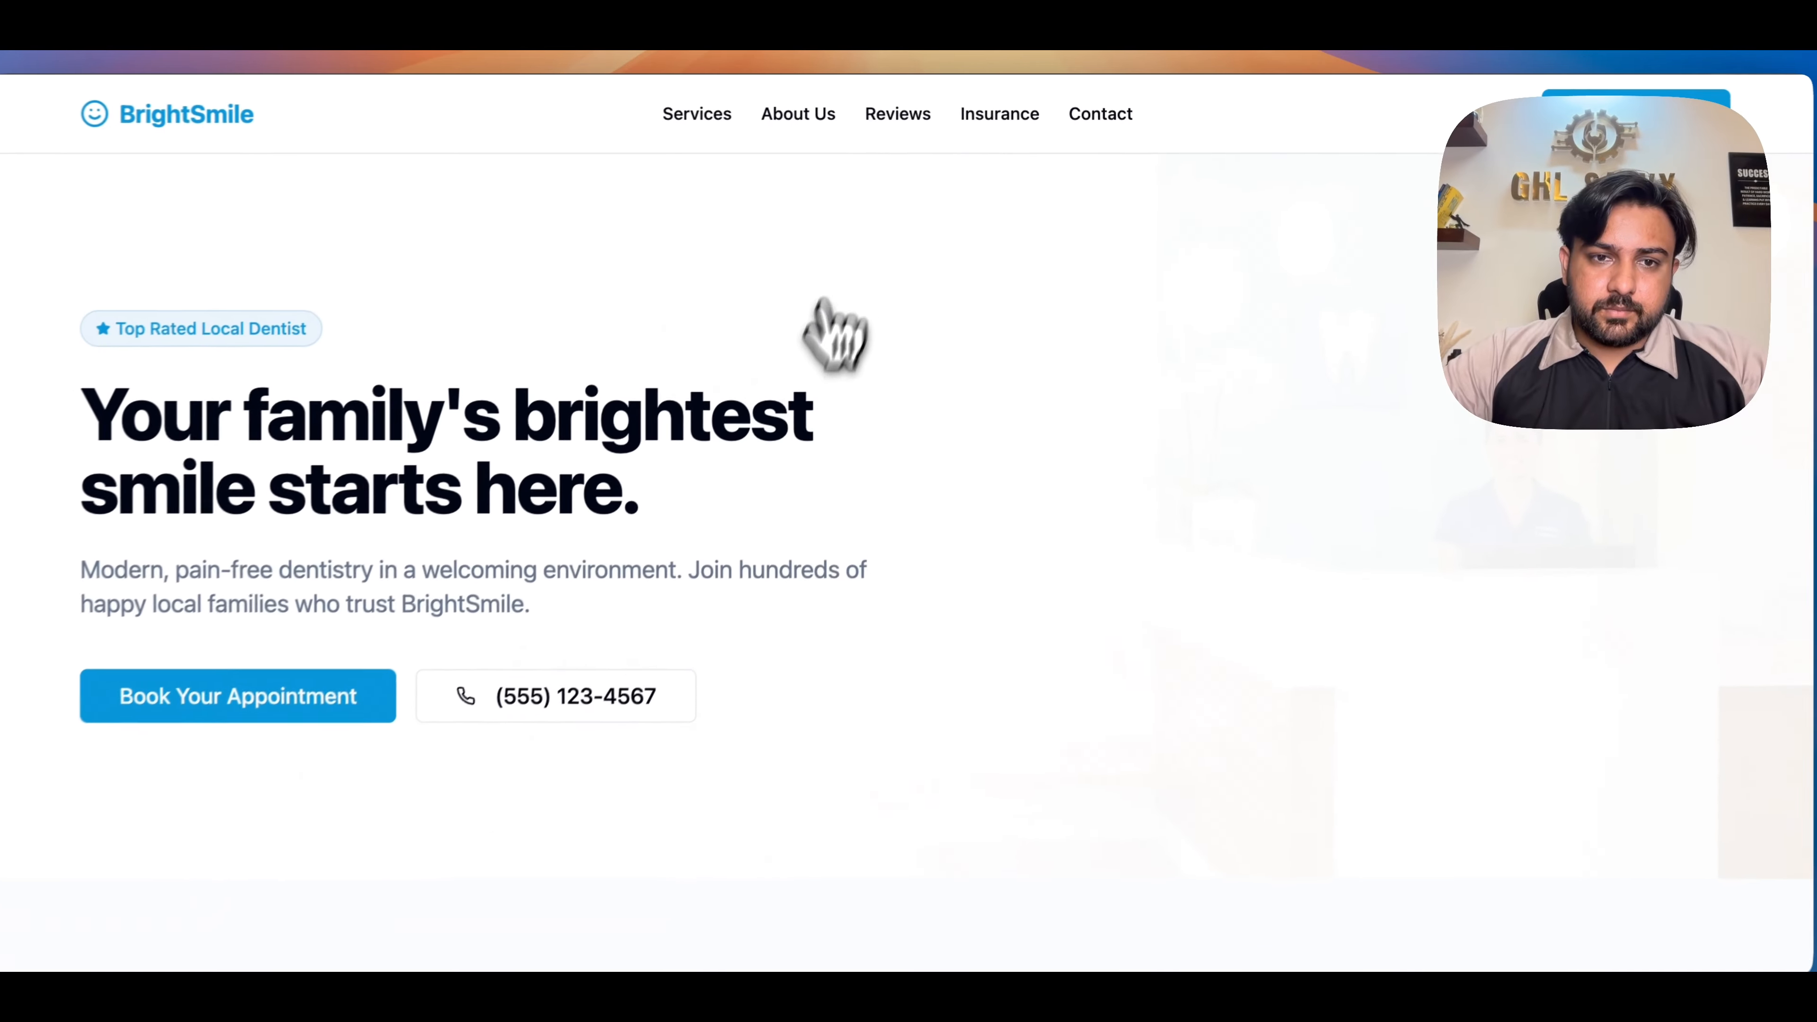
- Fill in the preview page's contact form with the contact's name, email and phone number and the message "abc", and submit it
{"action": "scroll", "coordinate": [783, 498], "scroll_direction": "down", "scroll_amount": 15}
{"action": "scroll", "coordinate": [783, 499], "scroll_direction": "down", "scroll_amount": 10}
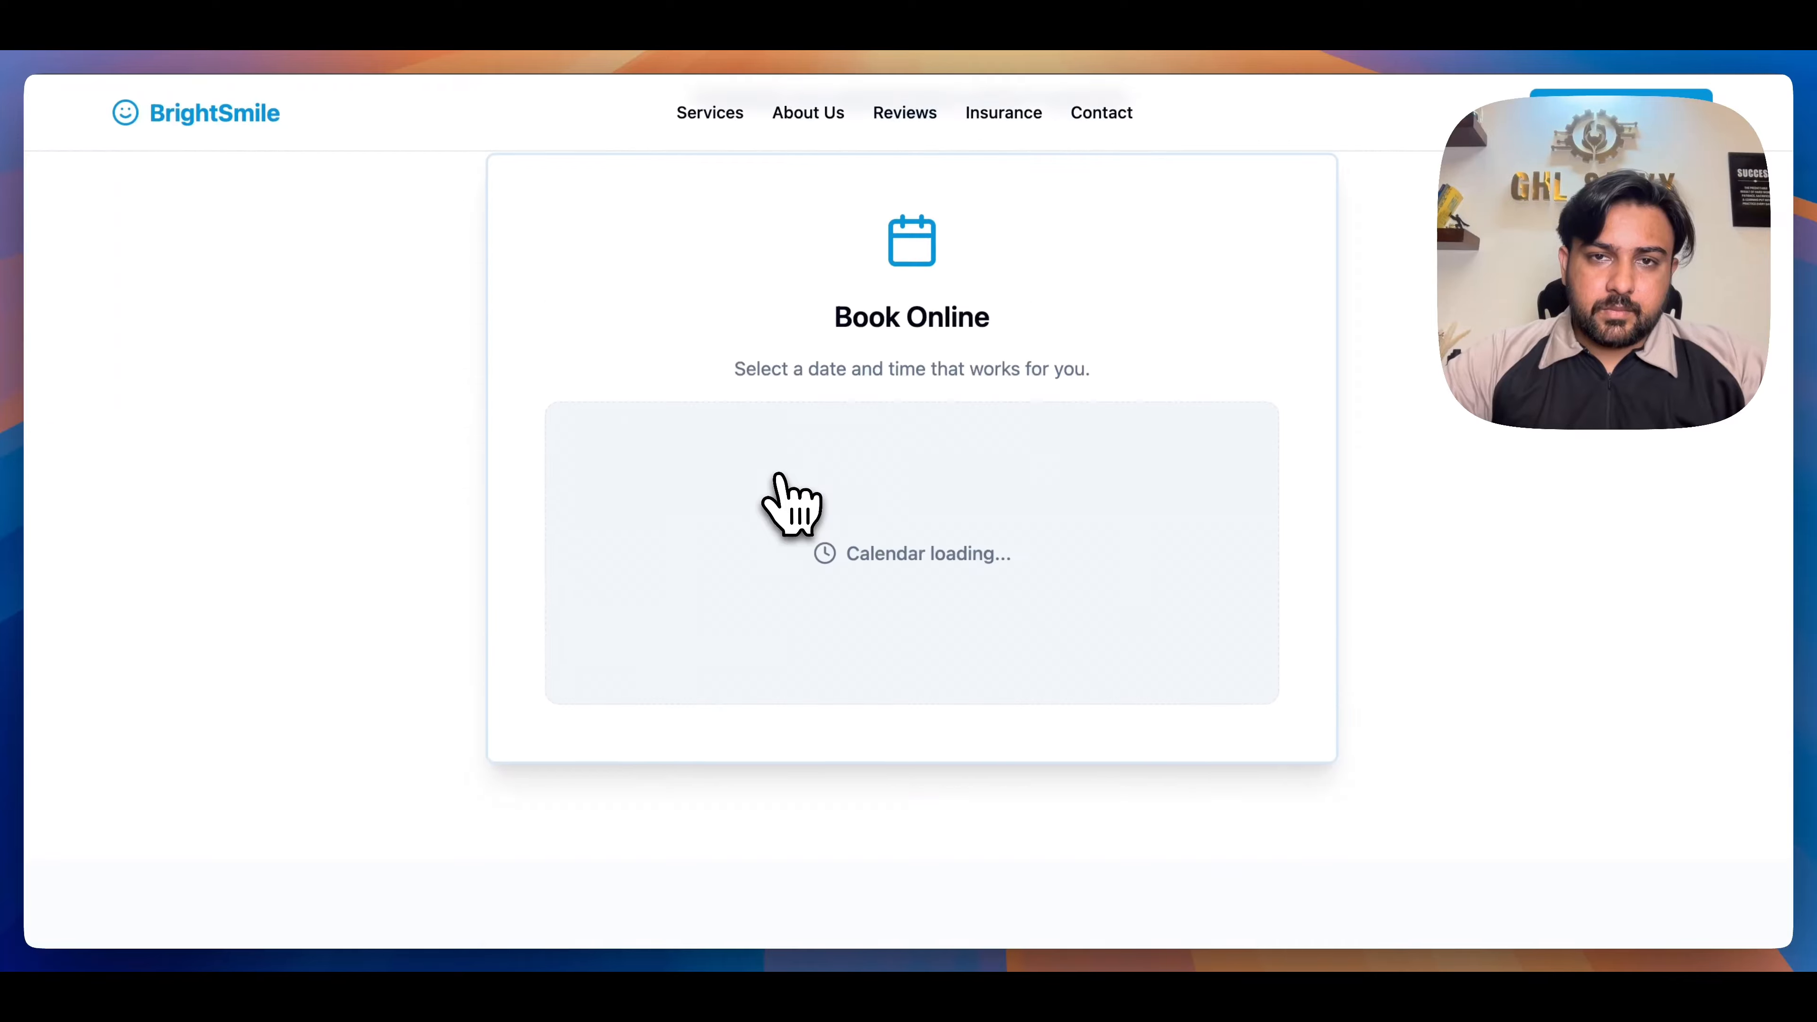
{"action": "scroll", "coordinate": [783, 499], "scroll_direction": "up", "scroll_amount": 3}
{"action": "scroll", "coordinate": [783, 499], "scroll_direction": "down", "scroll_amount": 3}
{"action": "scroll", "coordinate": [787, 499], "scroll_direction": "down", "scroll_amount": 10}
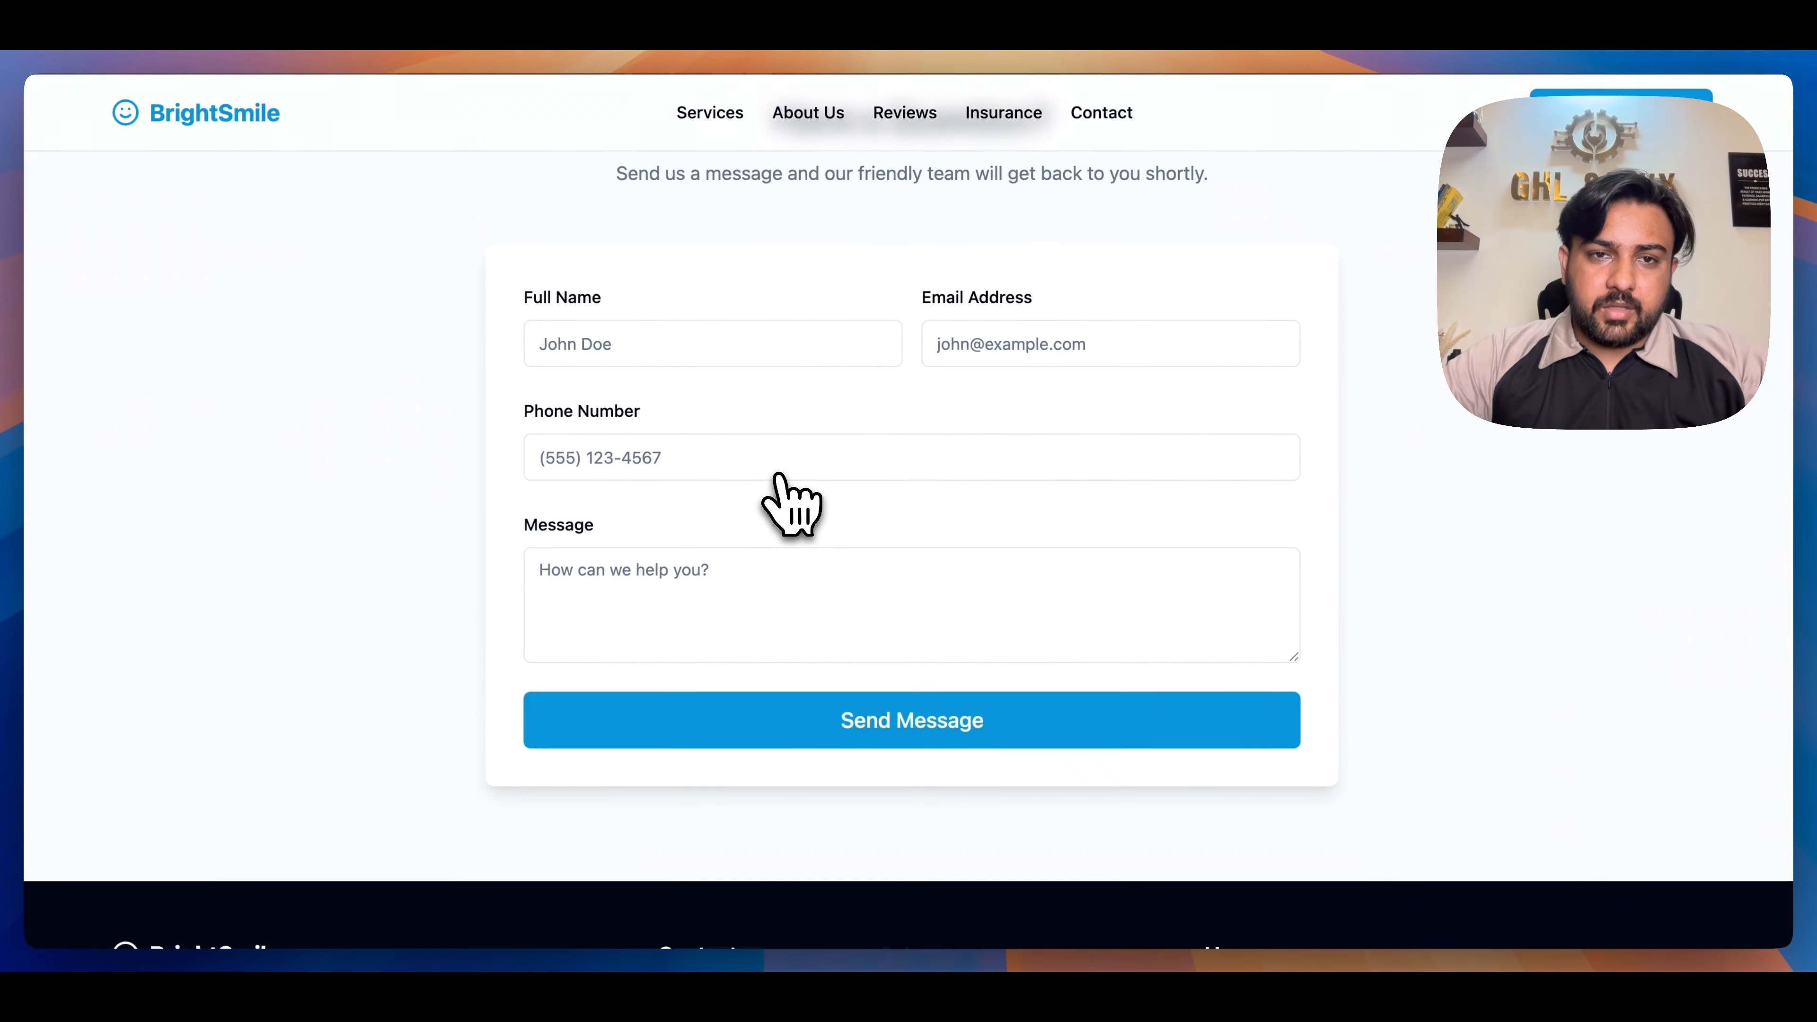
{"action": "left_click", "coordinate": [714, 358]}
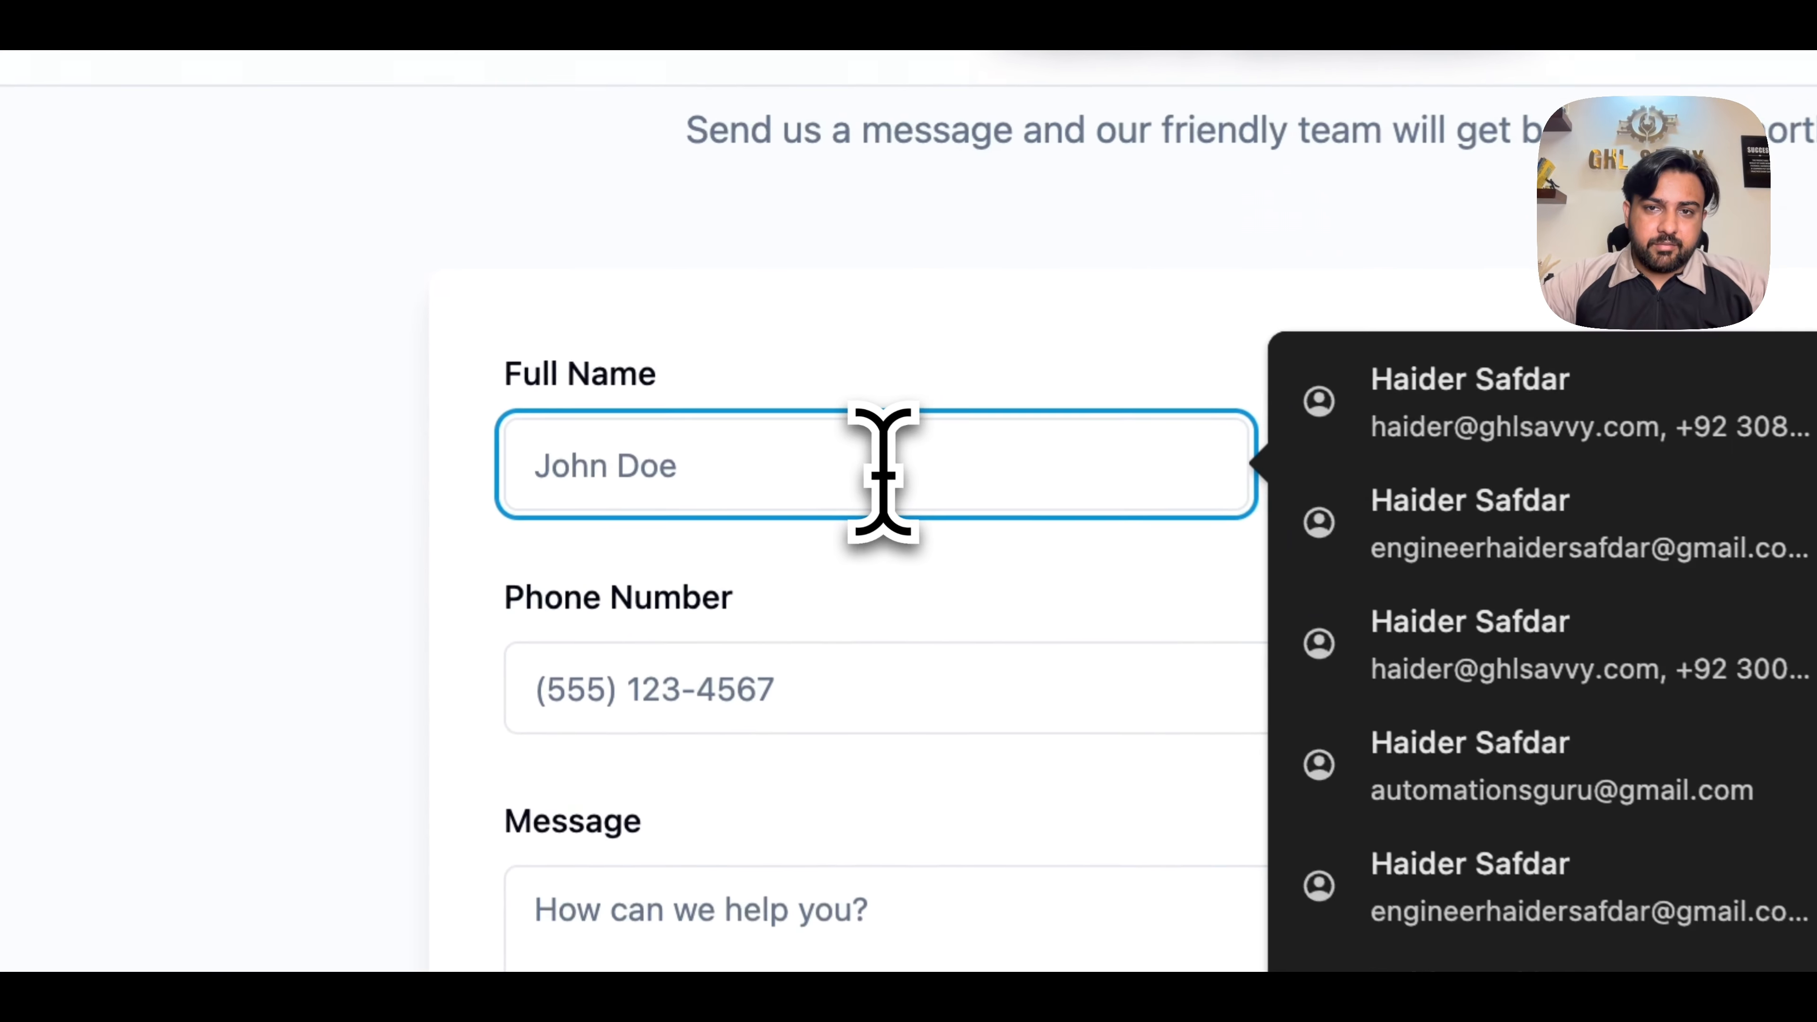
{"action": "left_click", "coordinate": [547, 573]}
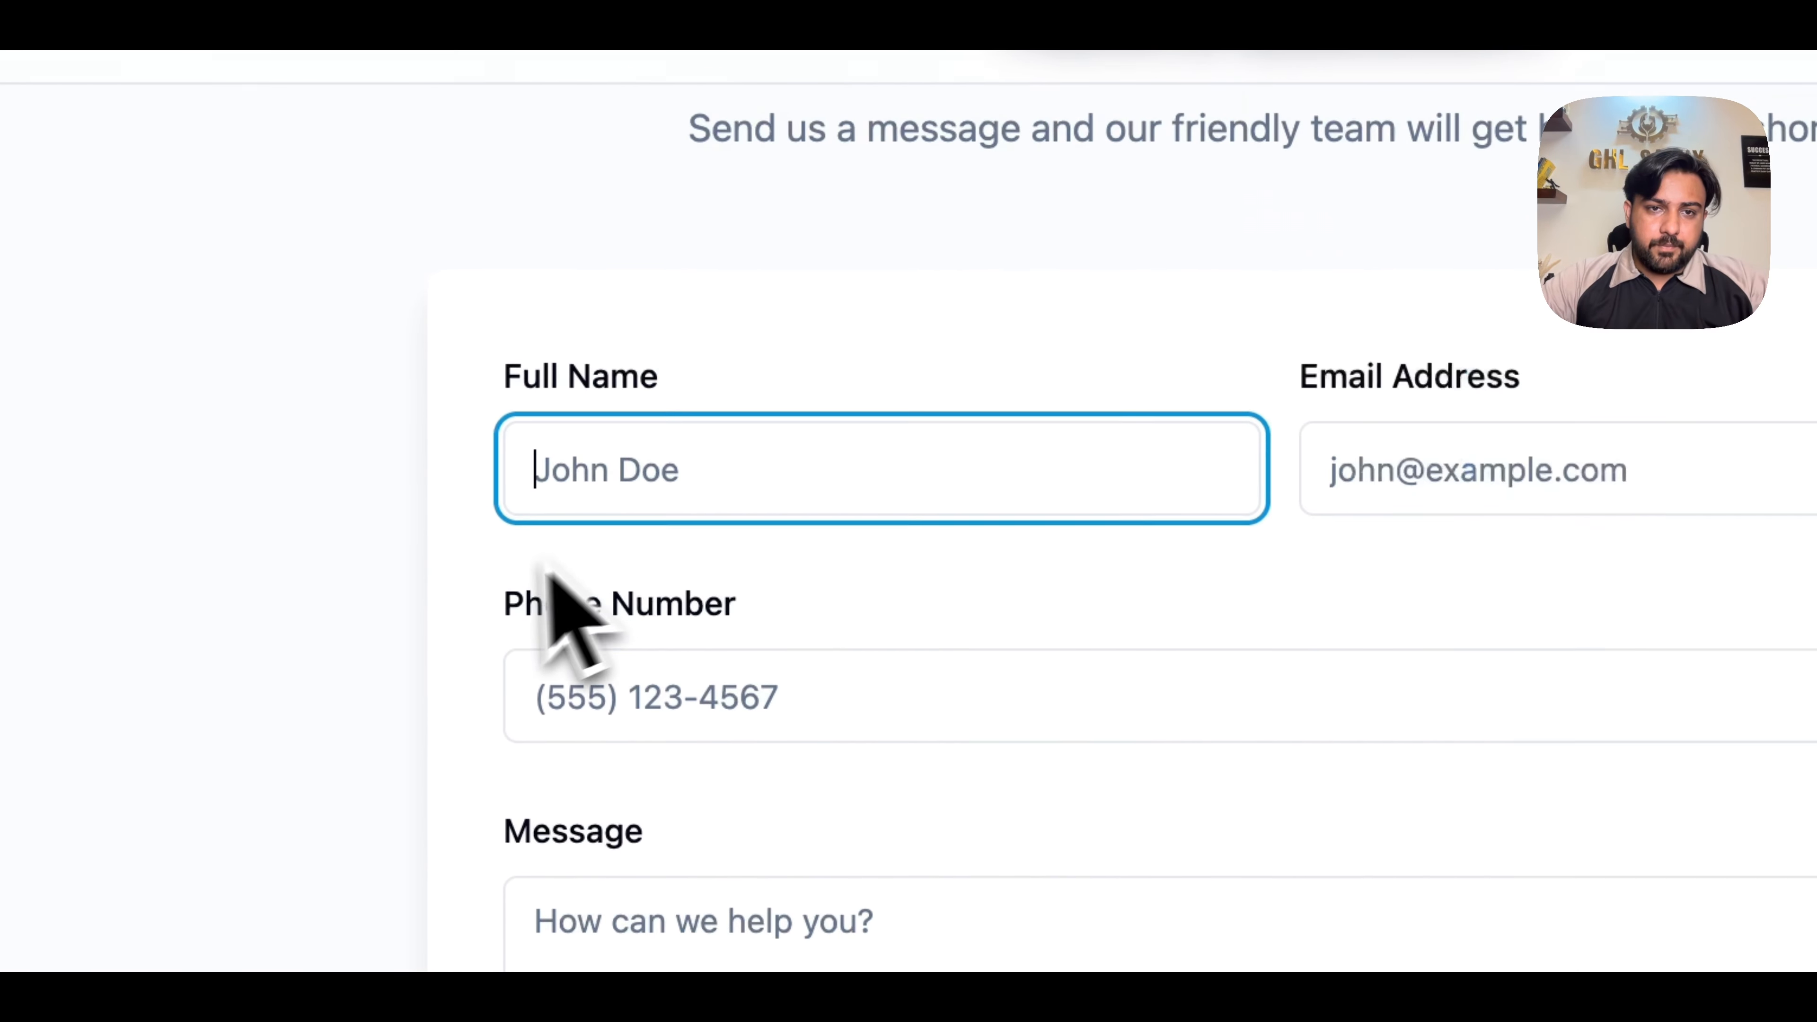
{"action": "type", "text": "a"}
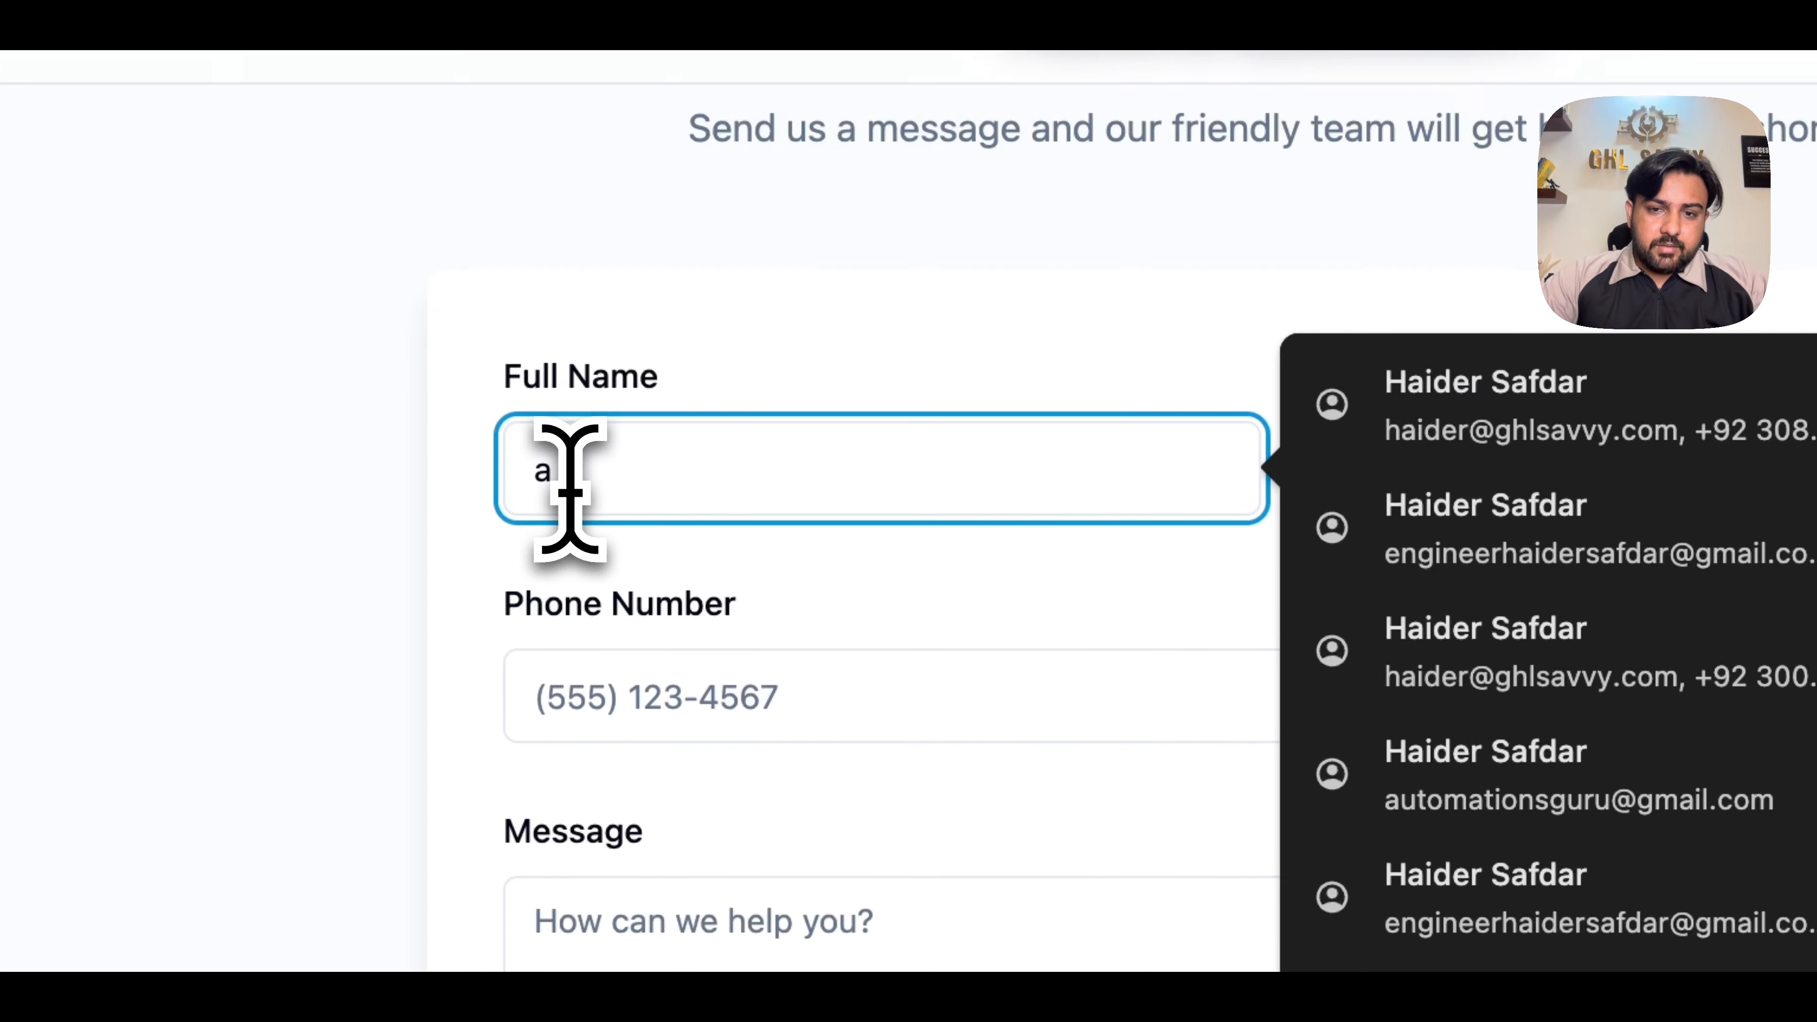
{"action": "key", "text": "BackSpace"}
{"action": "type", "text": "Haider Safdar"}
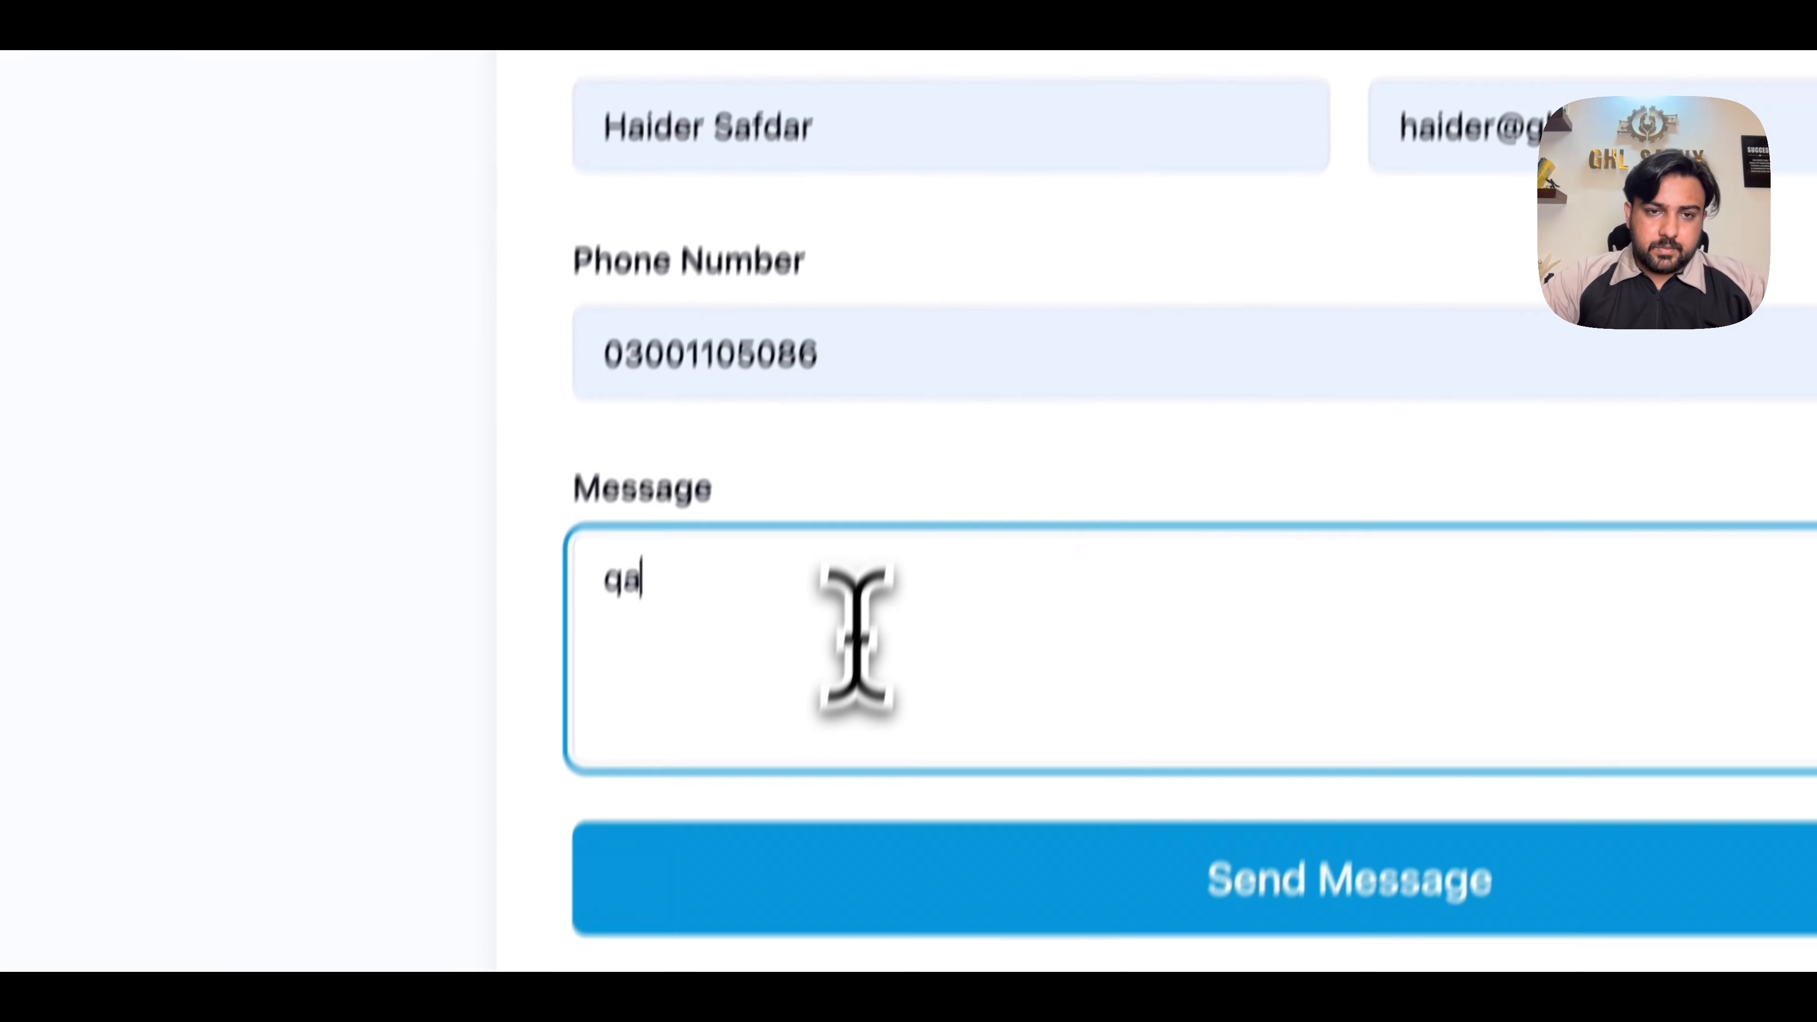
{"action": "type", "text": "bc"}
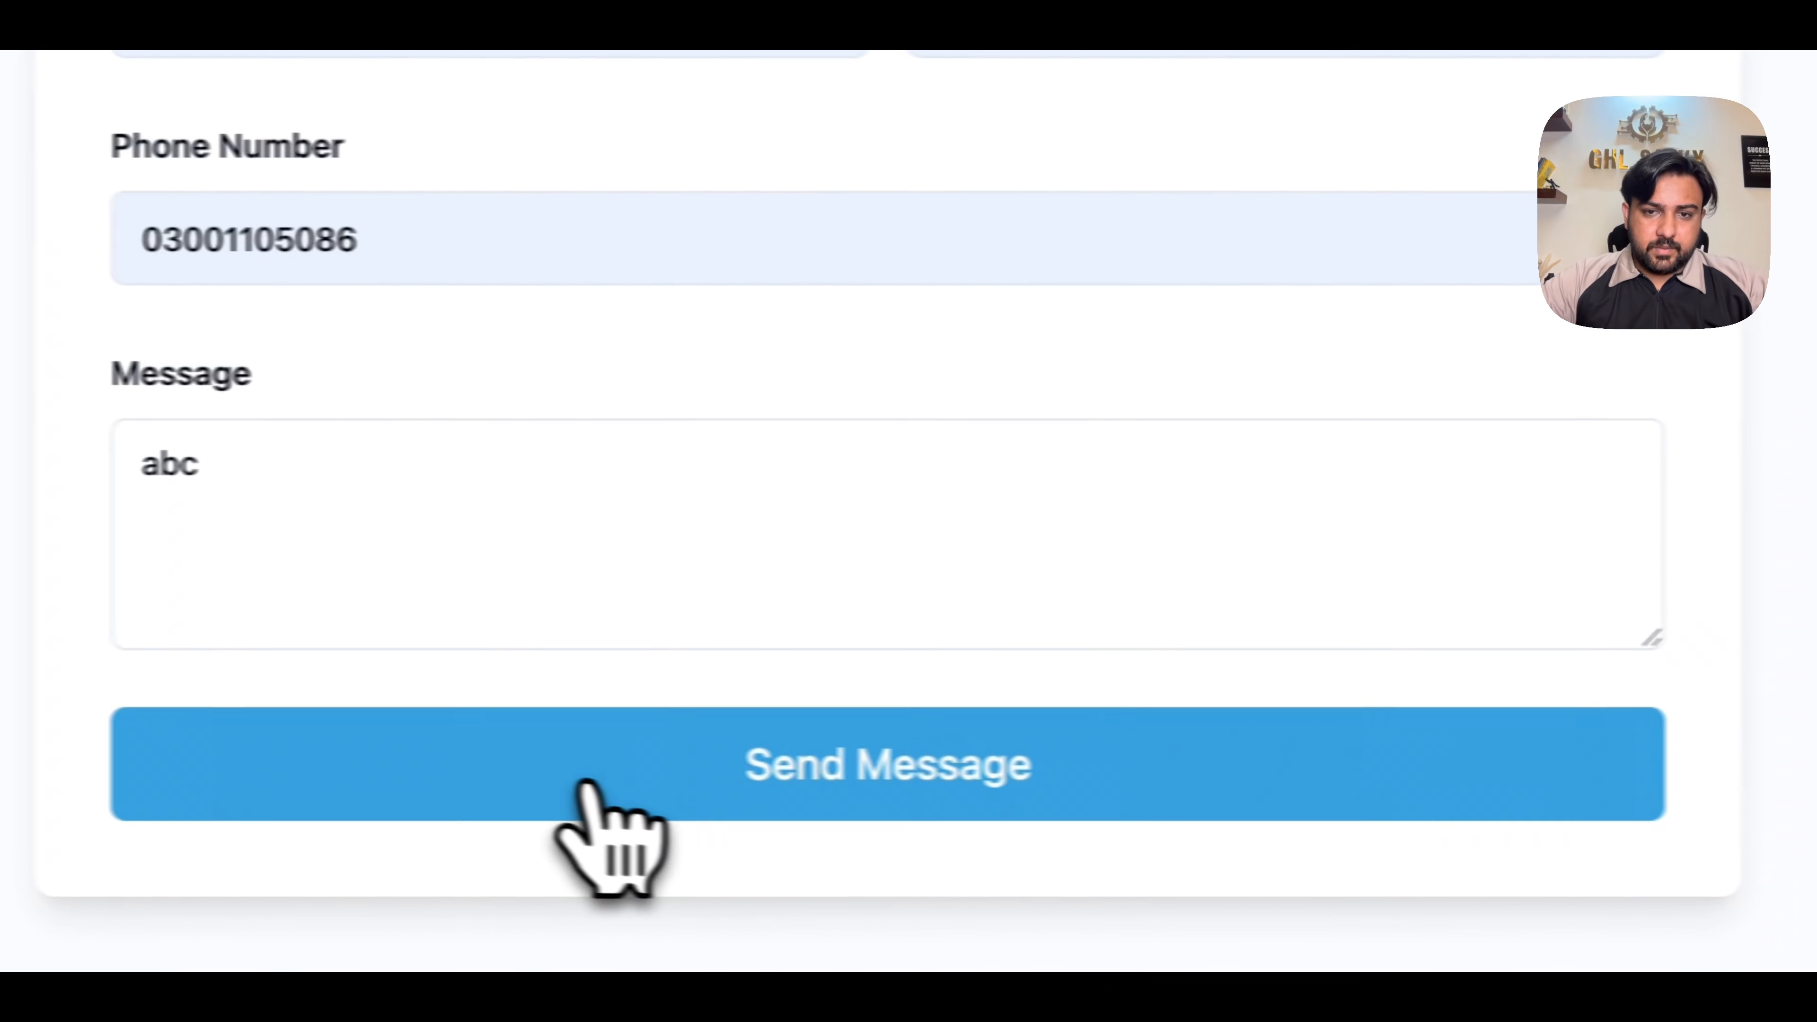
{"action": "left_click", "coordinate": [1044, 781]}
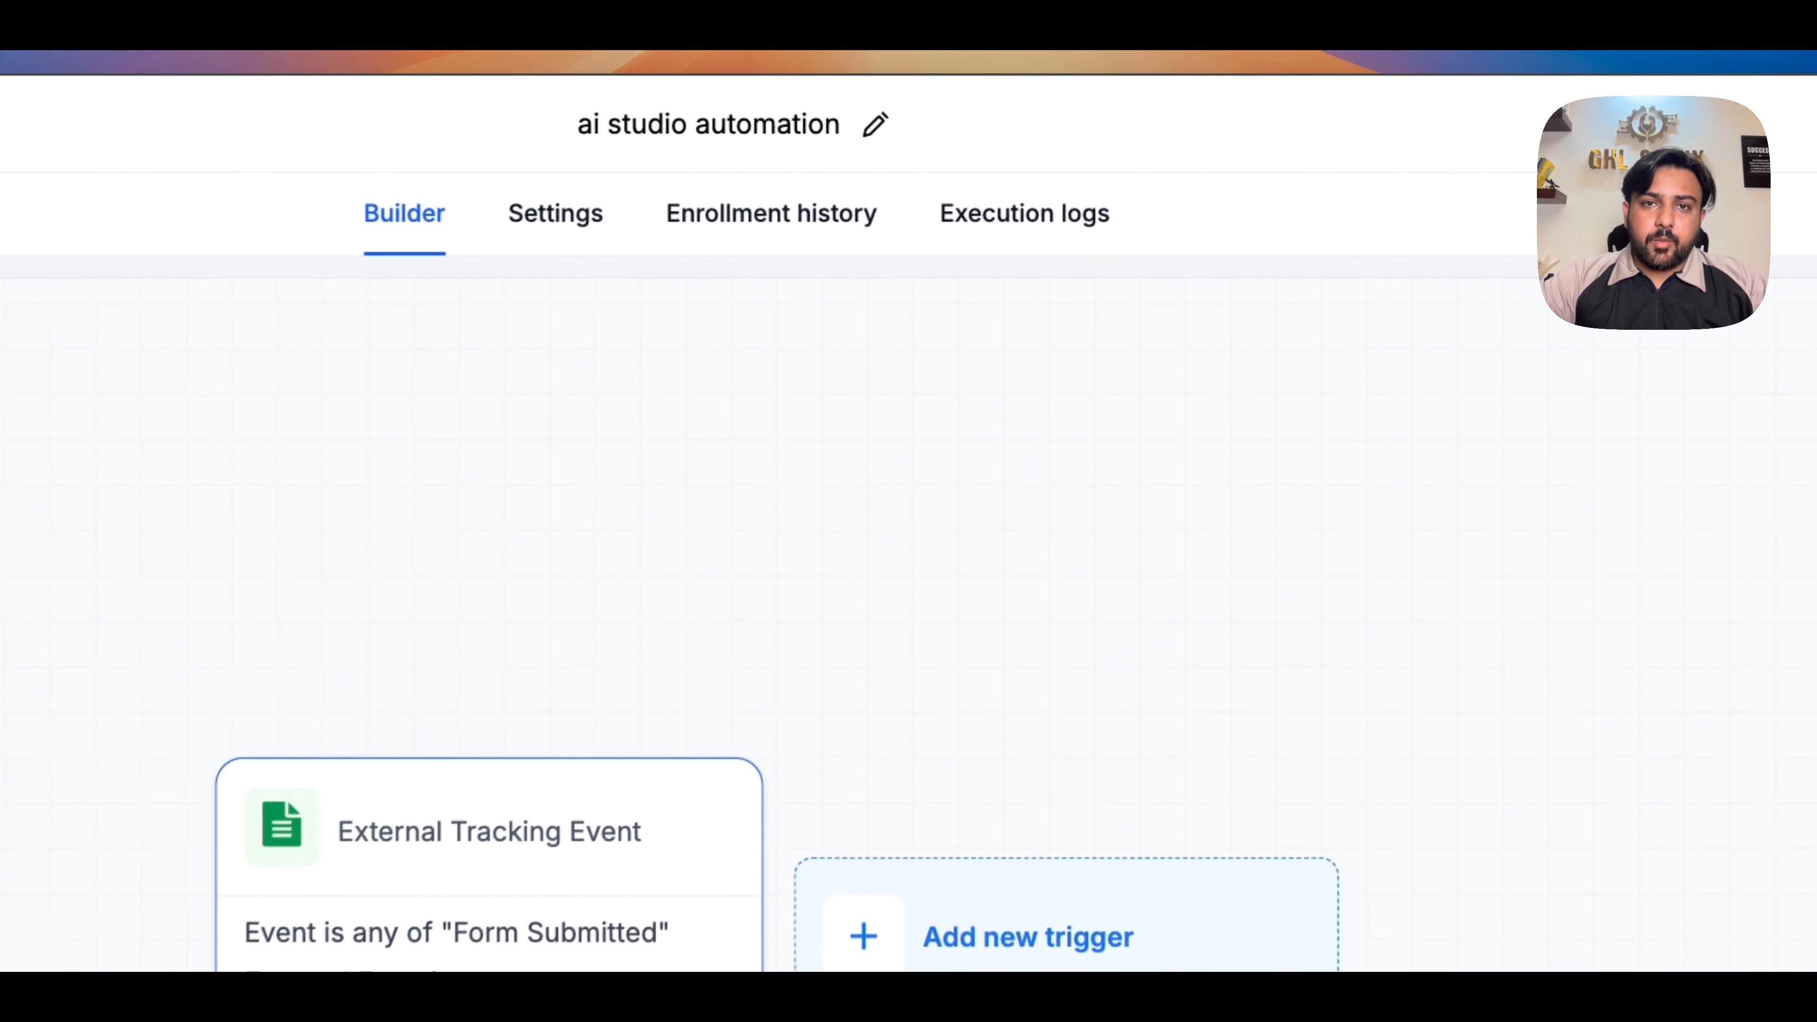
- Check the enrollment history of the ai studio automation workflow for the submitted test contact
{"action": "left_click", "coordinate": [716, 244]}
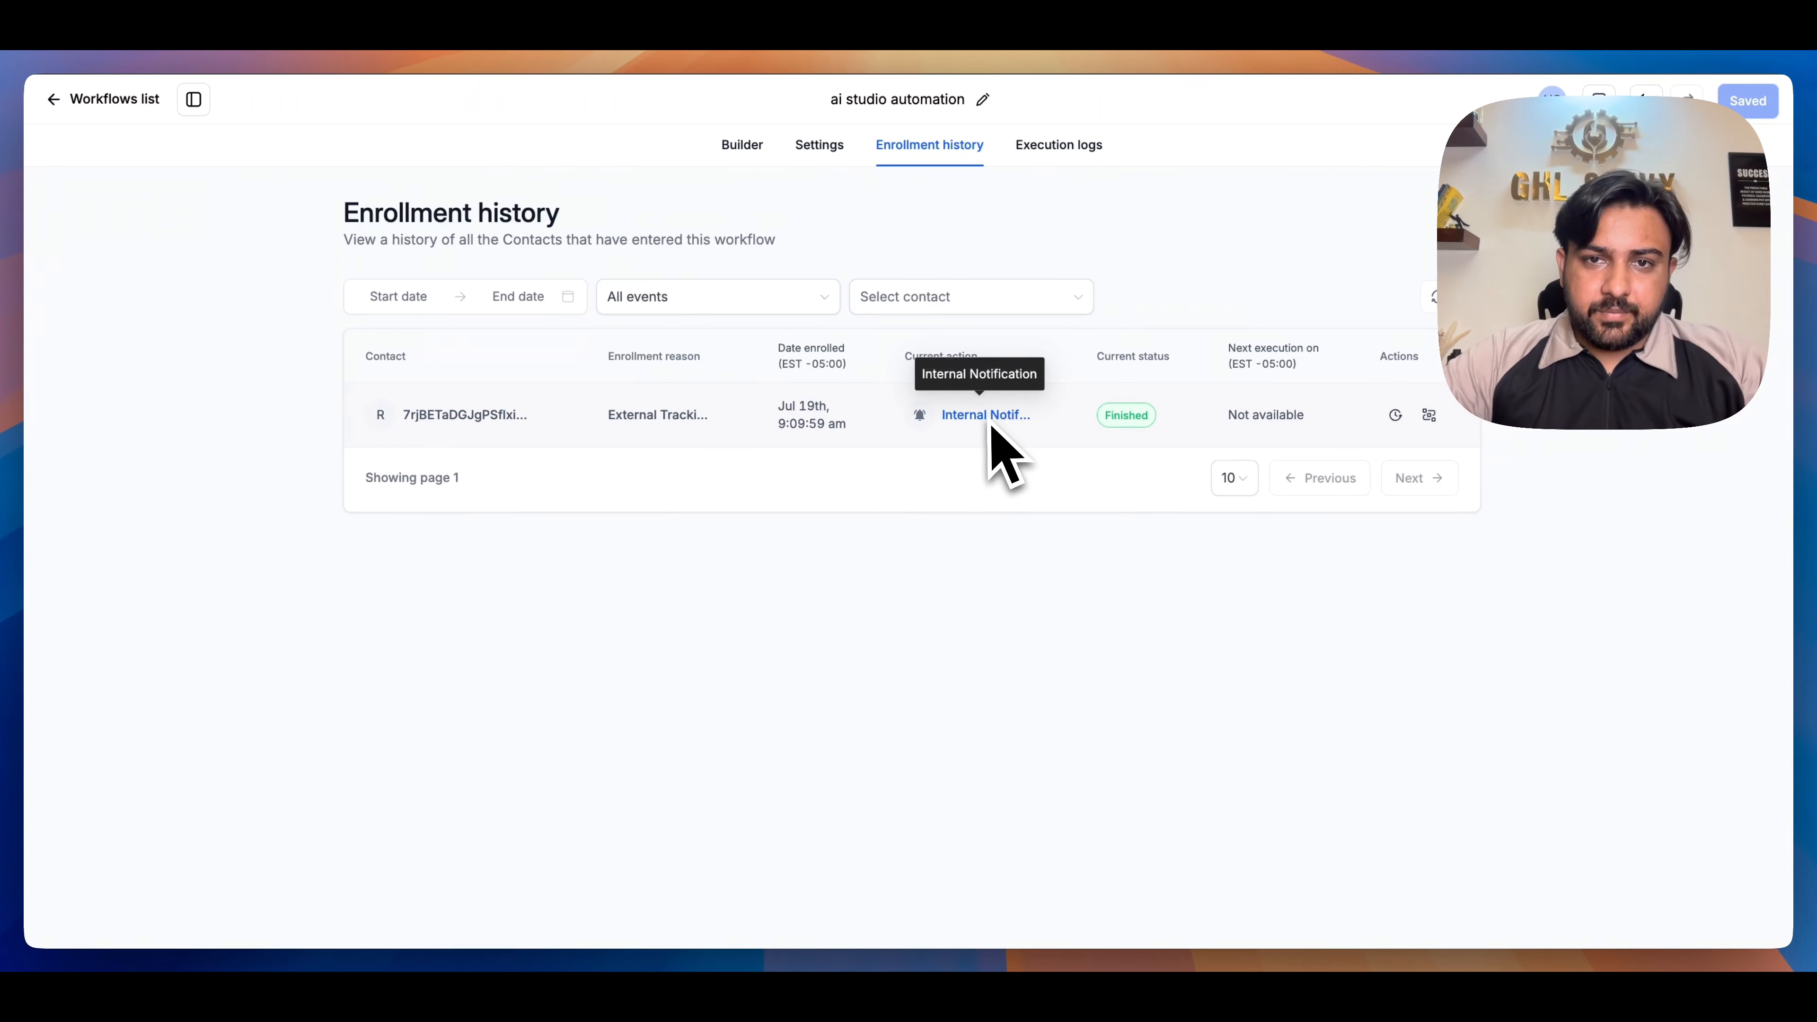
{"action": "left_click", "coordinate": [742, 145]}
{"action": "left_click", "coordinate": [945, 147]}
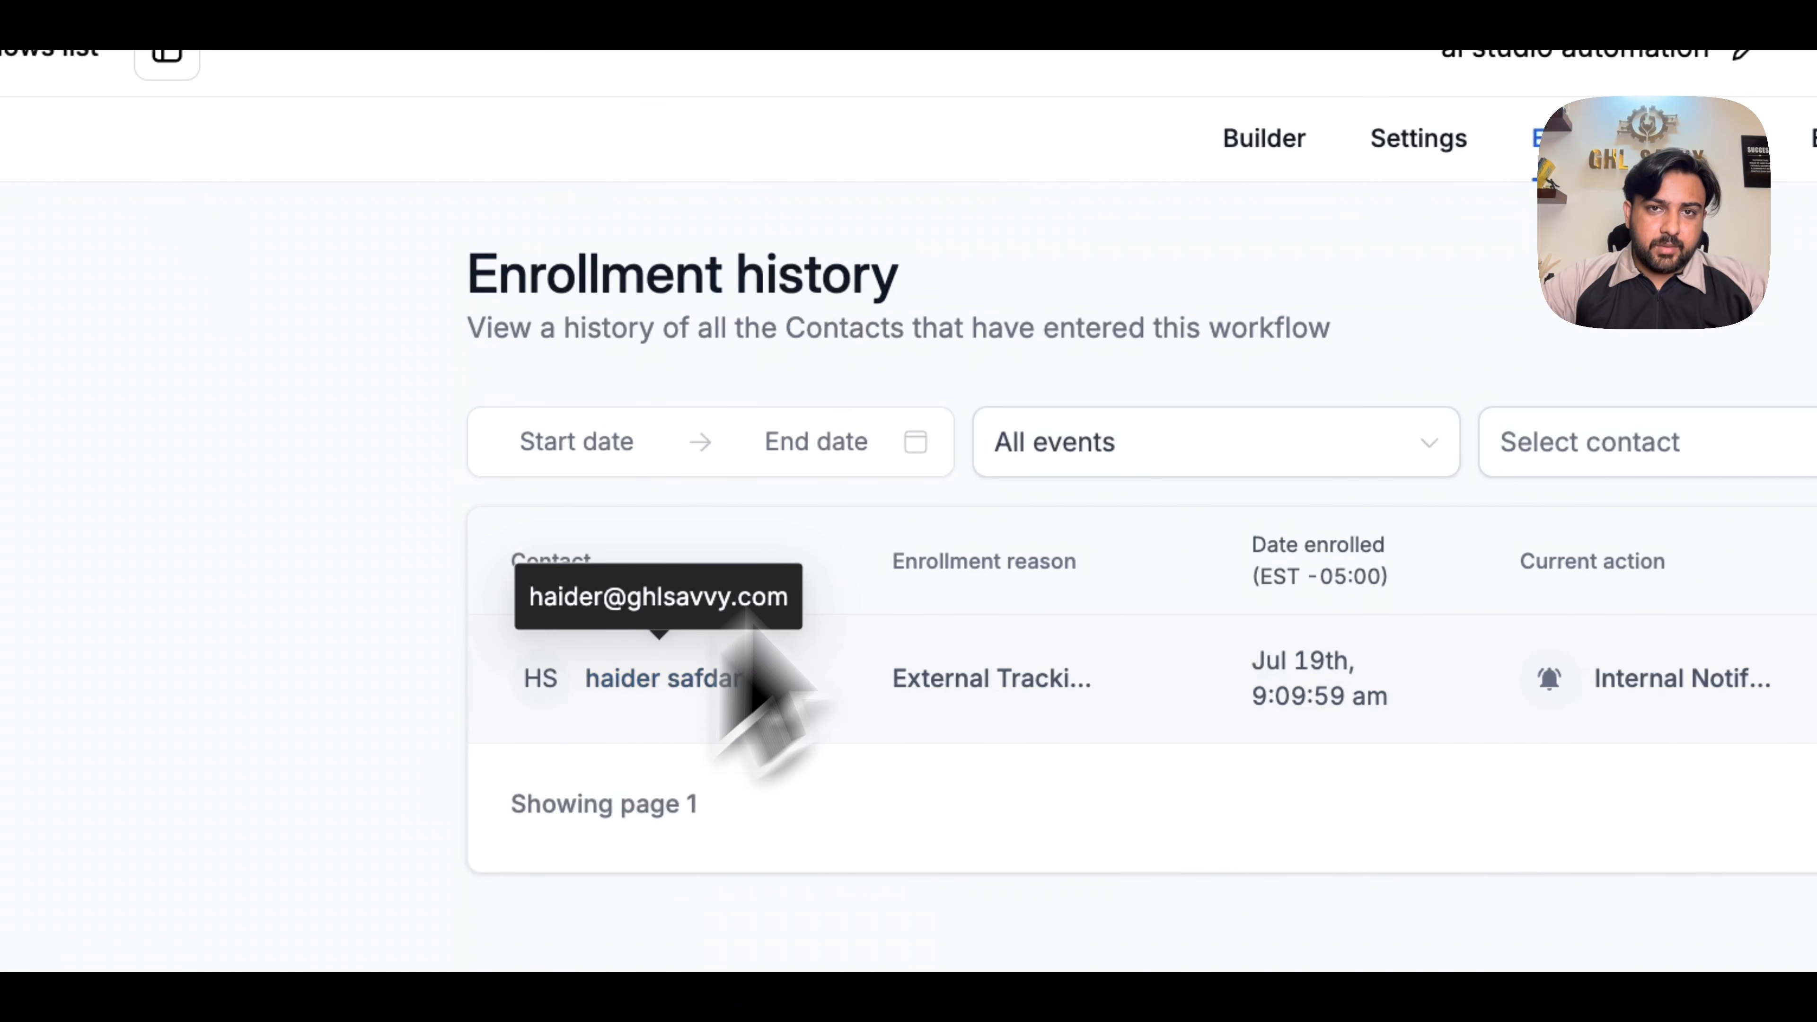
- Set the External Tracking Event trigger's External Form filter to Is "Contact Form" and save the trigger
{"action": "left_click", "coordinate": [1264, 138]}
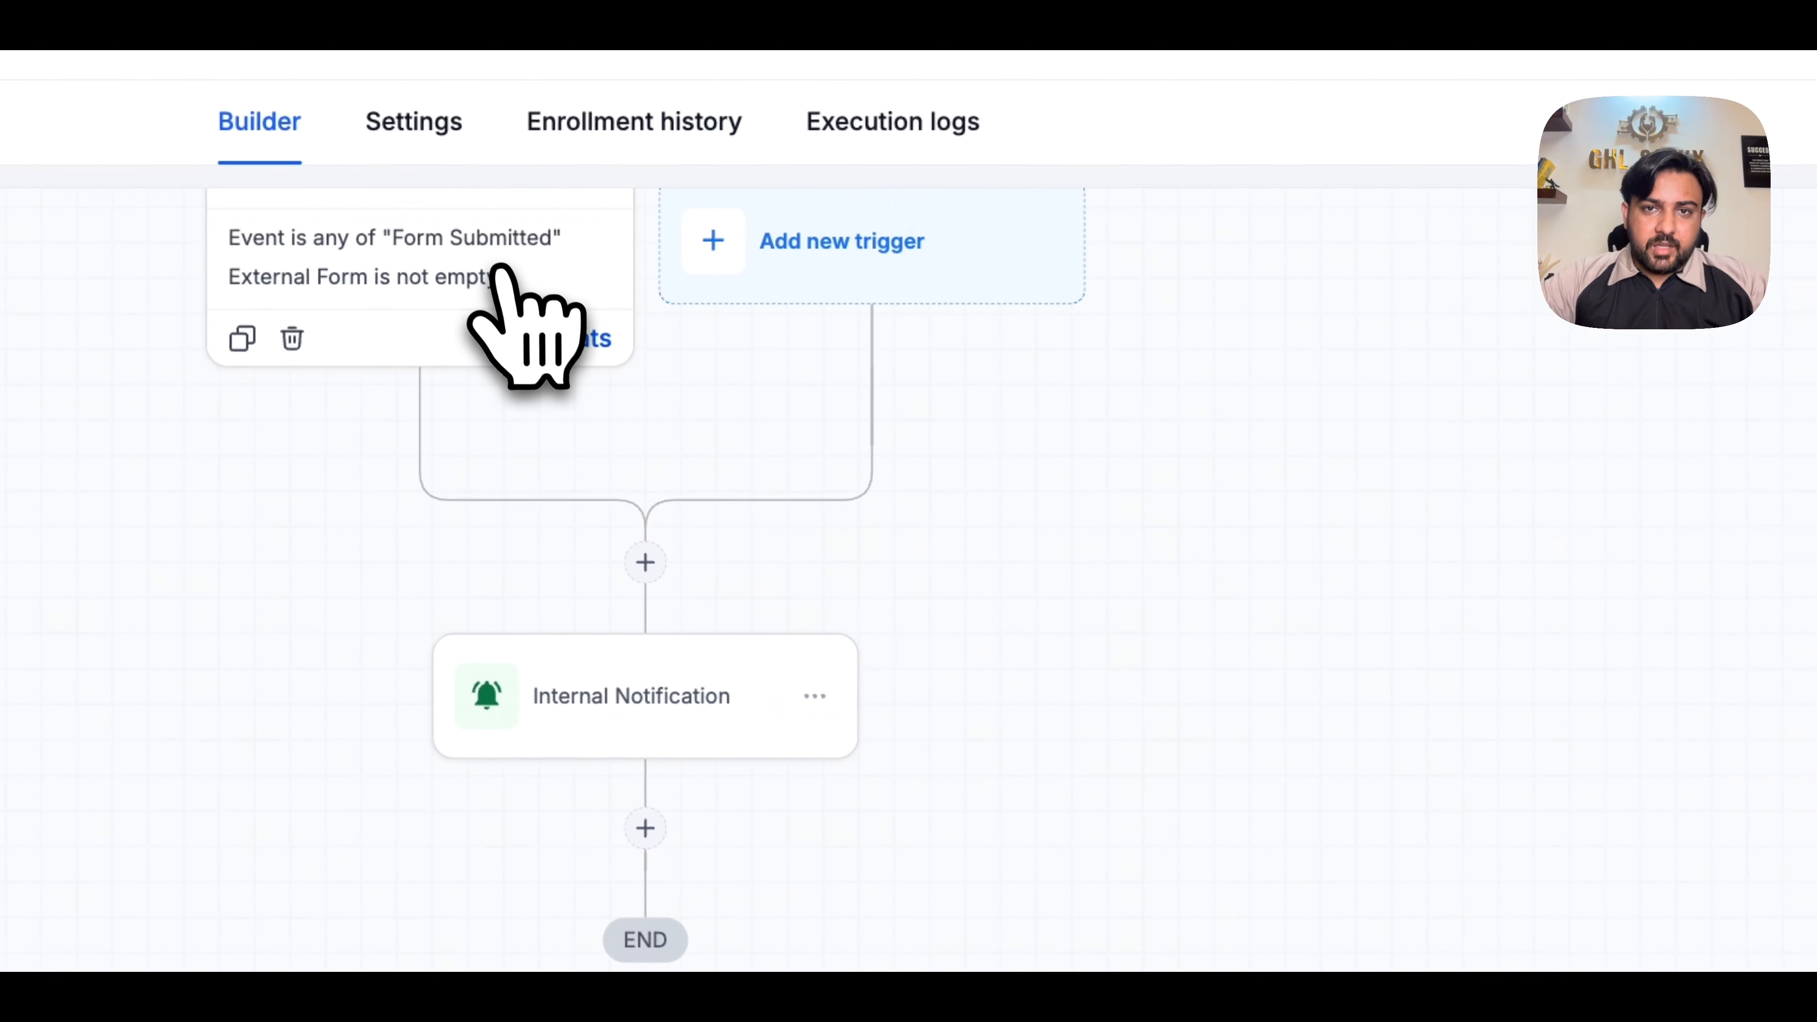
{"action": "left_click", "coordinate": [501, 269]}
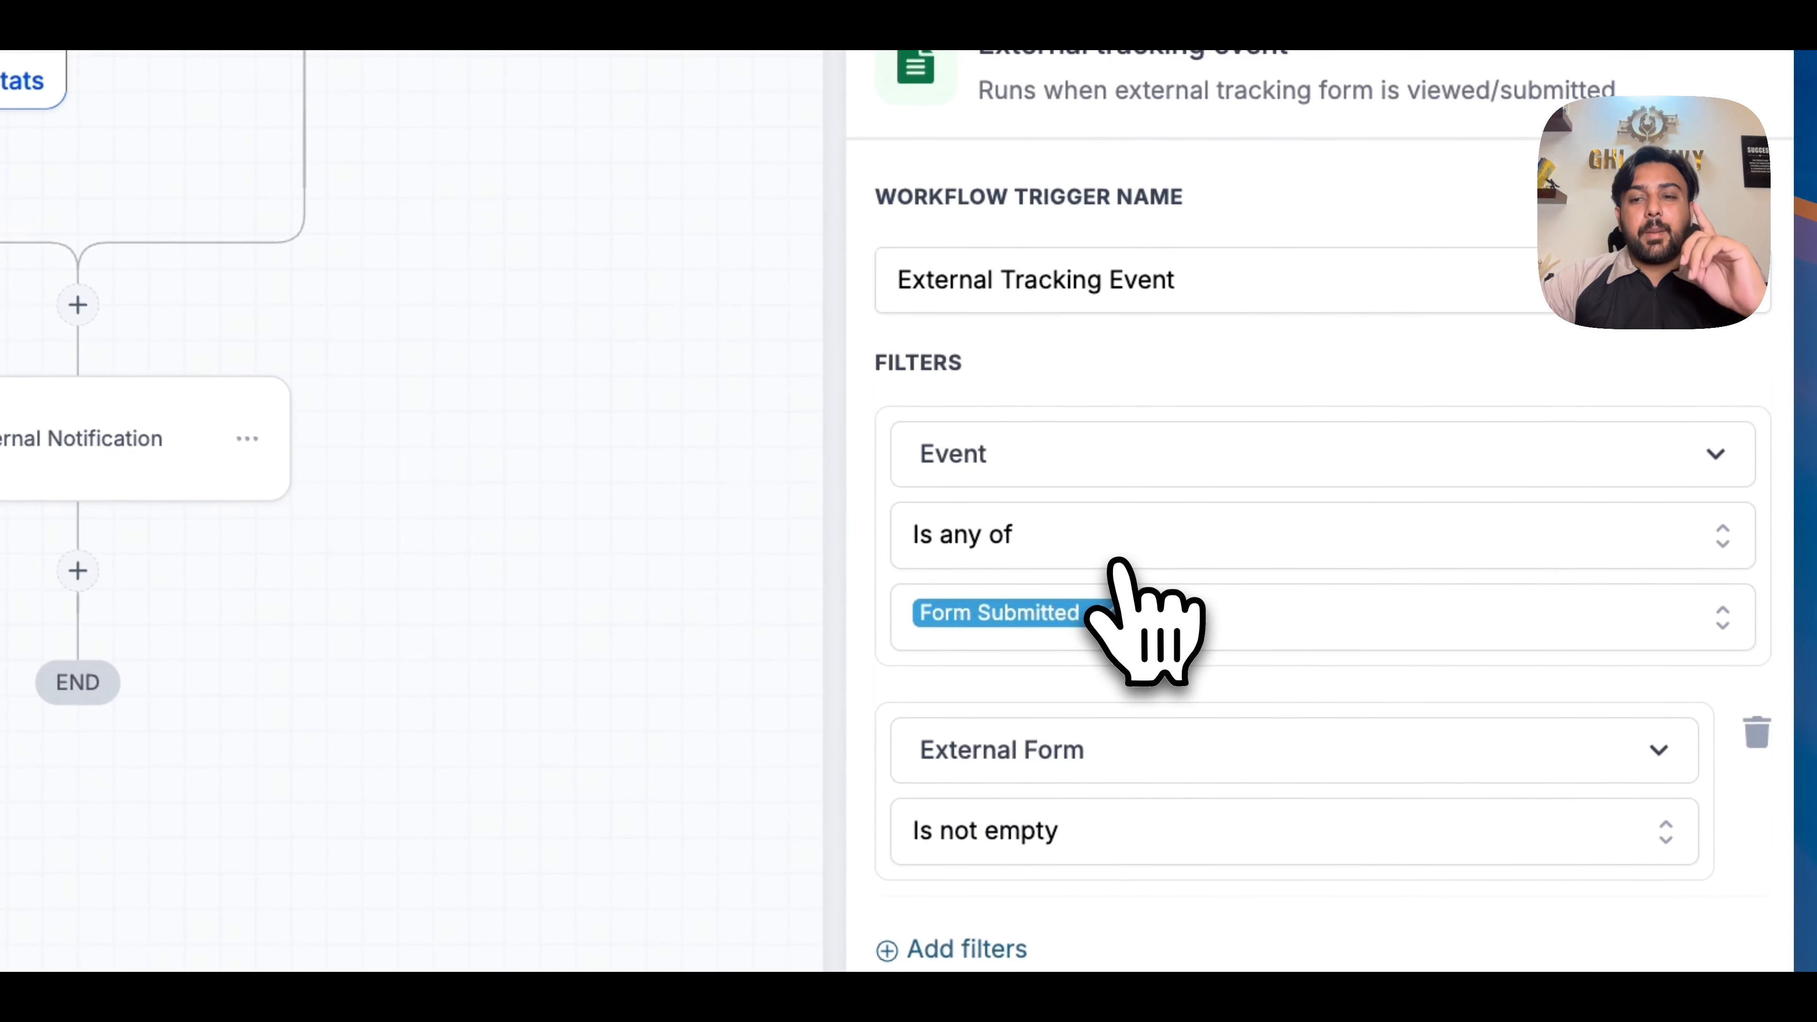
{"action": "left_click", "coordinate": [1031, 838]}
{"action": "left_click", "coordinate": [1009, 909]}
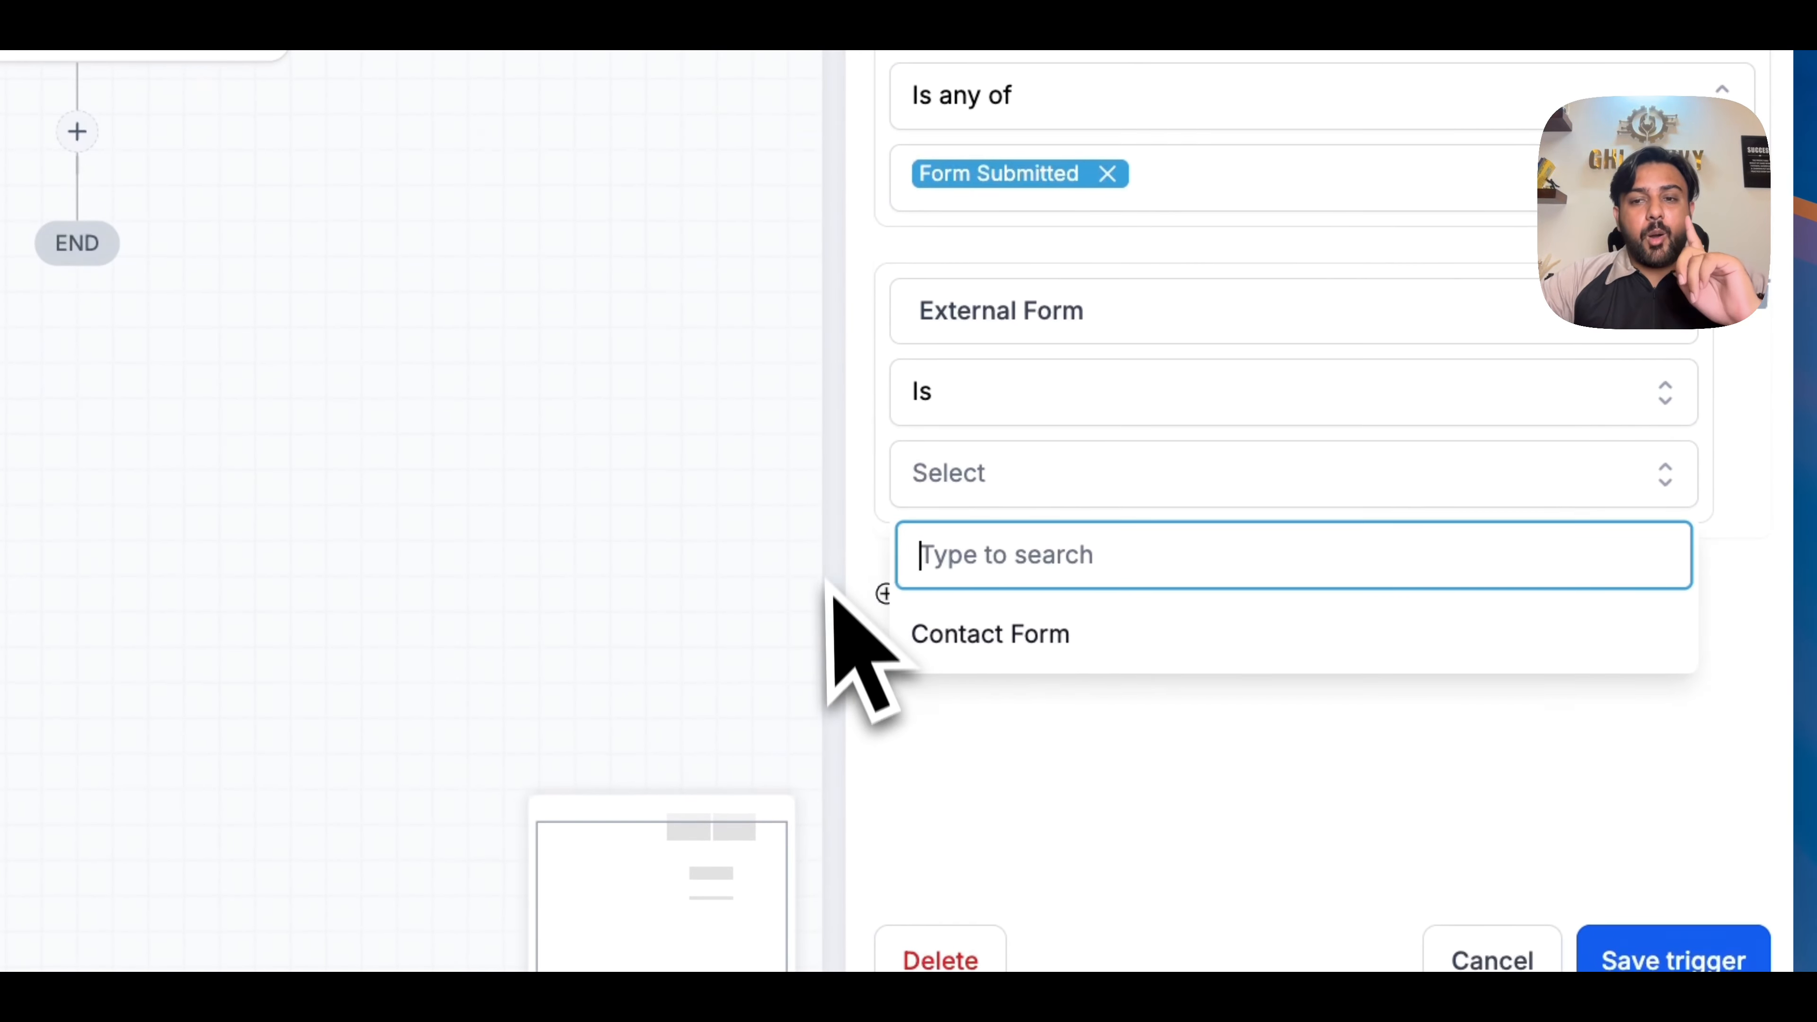
{"action": "left_click", "coordinate": [938, 628]}
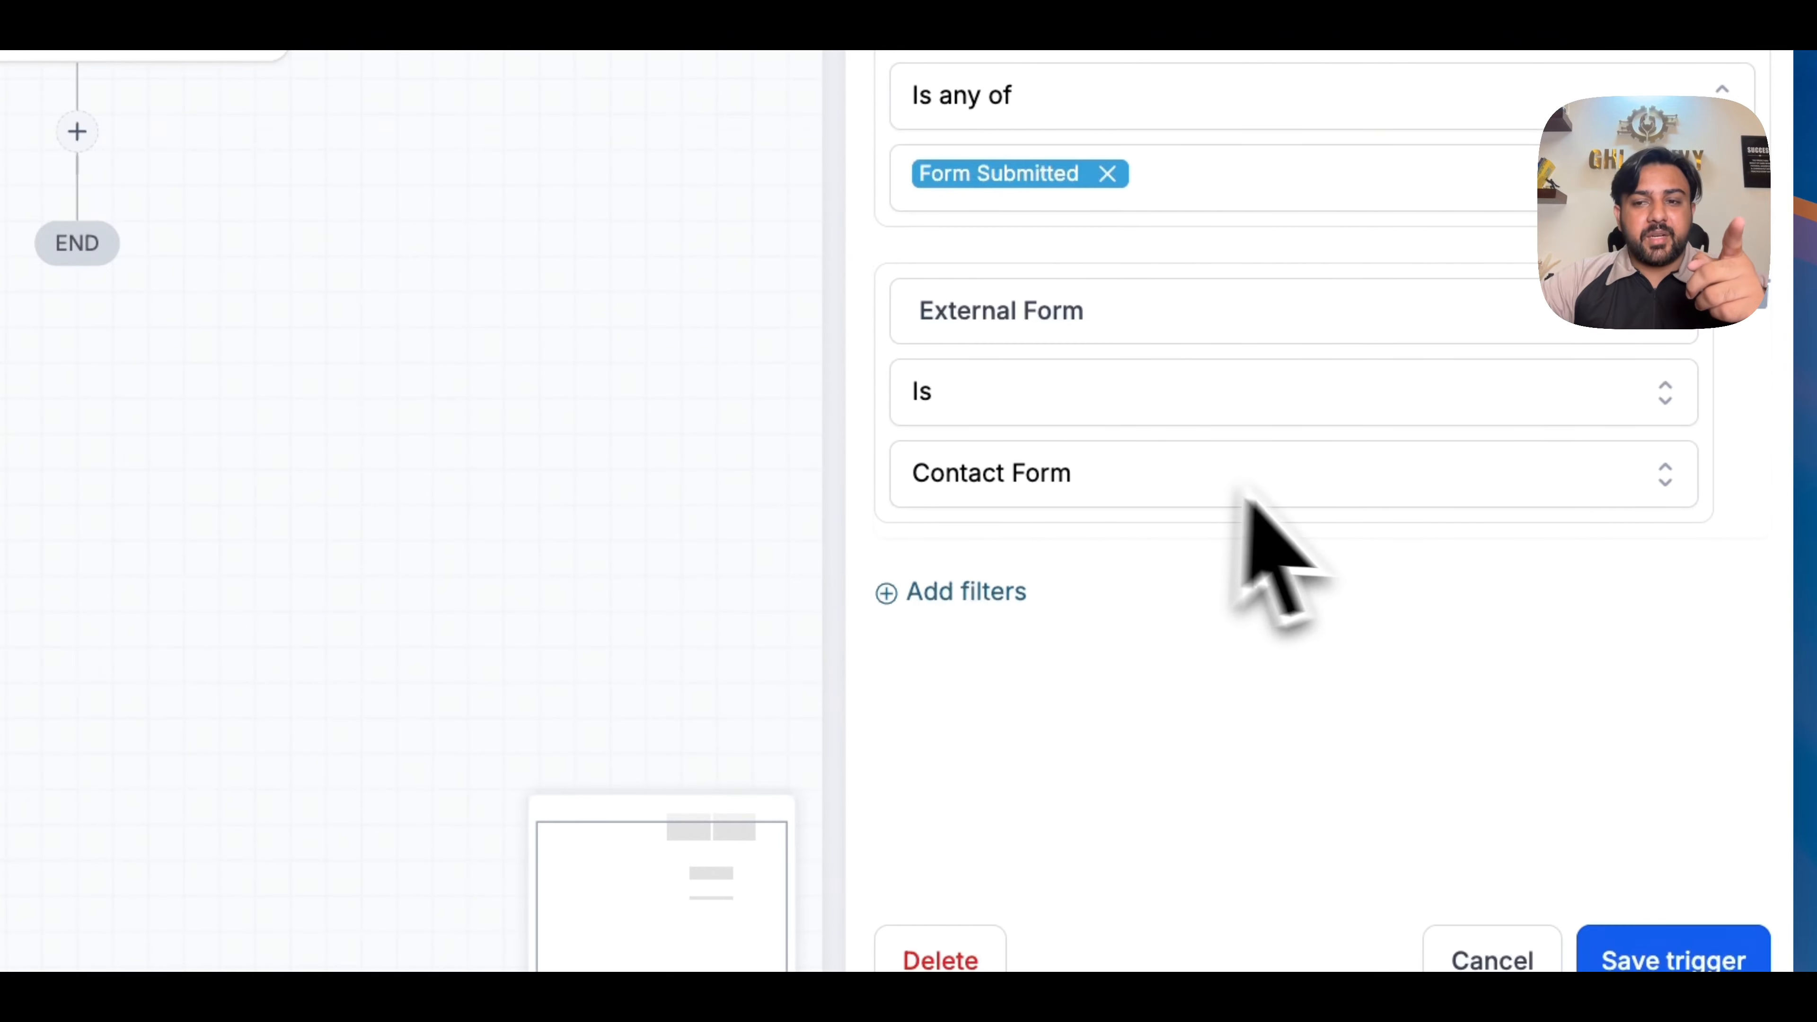
{"action": "left_click", "coordinate": [1731, 952]}
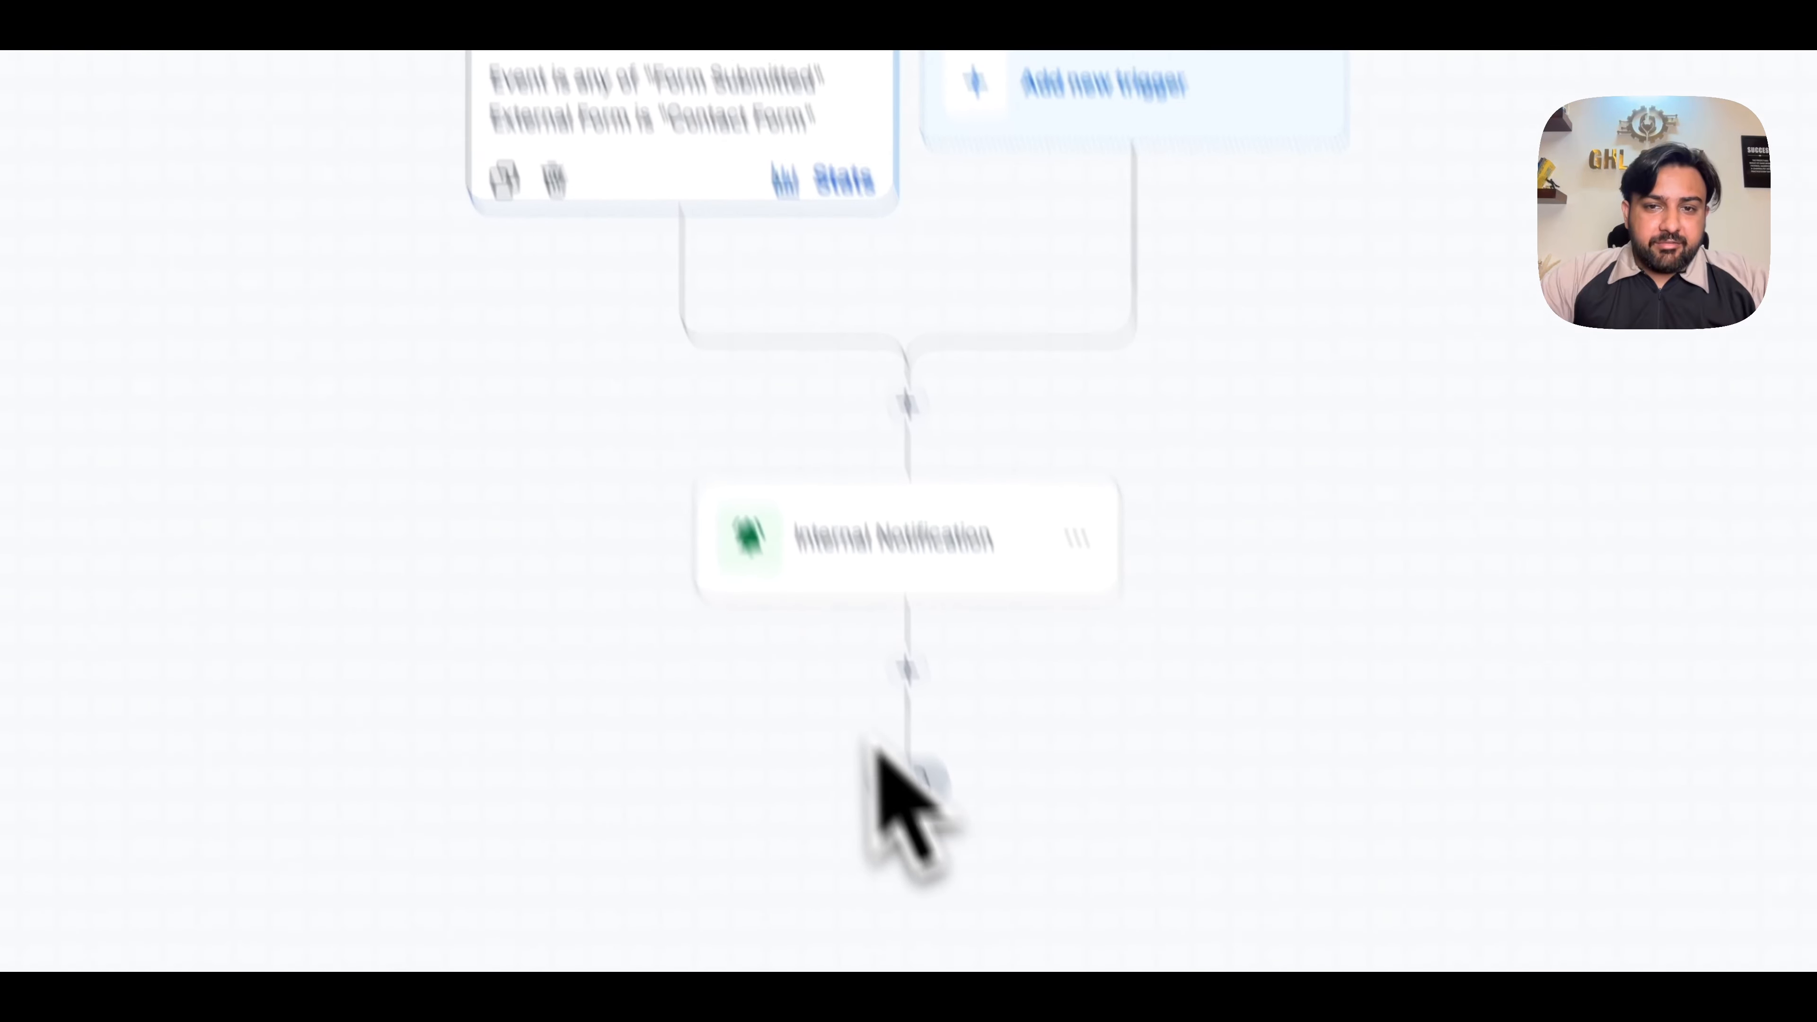
{"action": "left_click", "coordinate": [907, 669]}
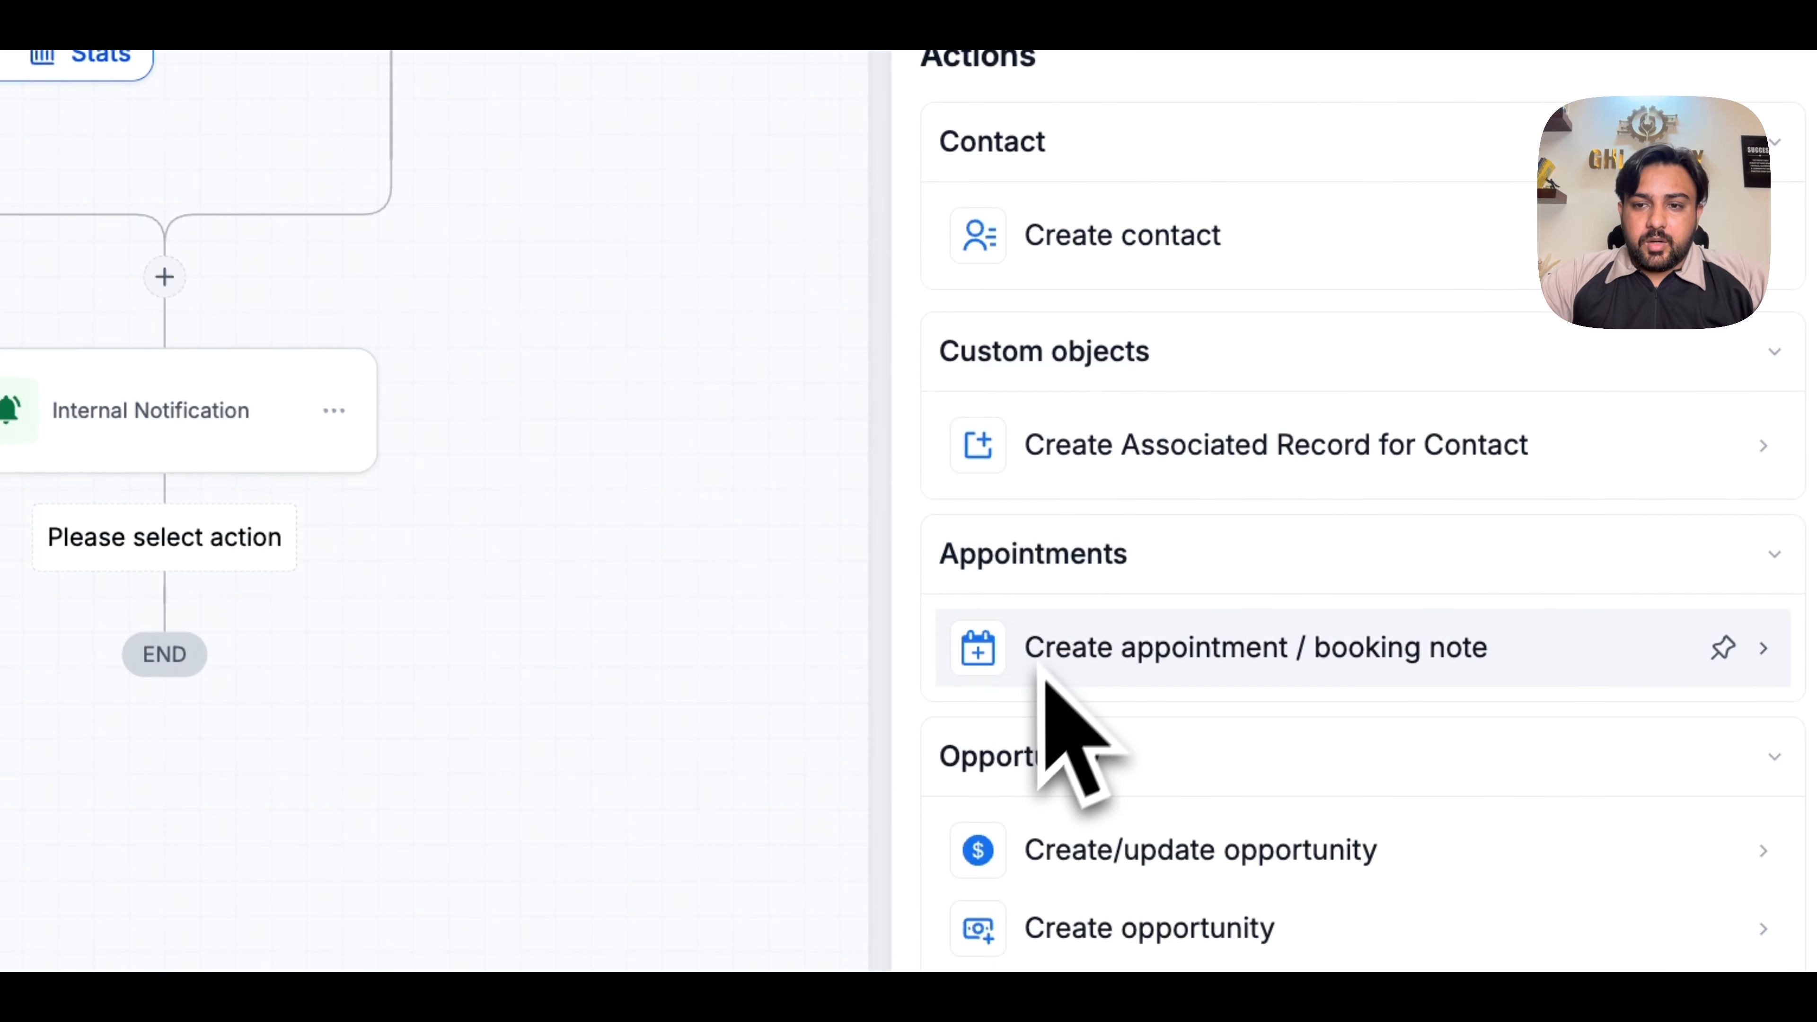
{"action": "left_click", "coordinate": [1051, 850]}
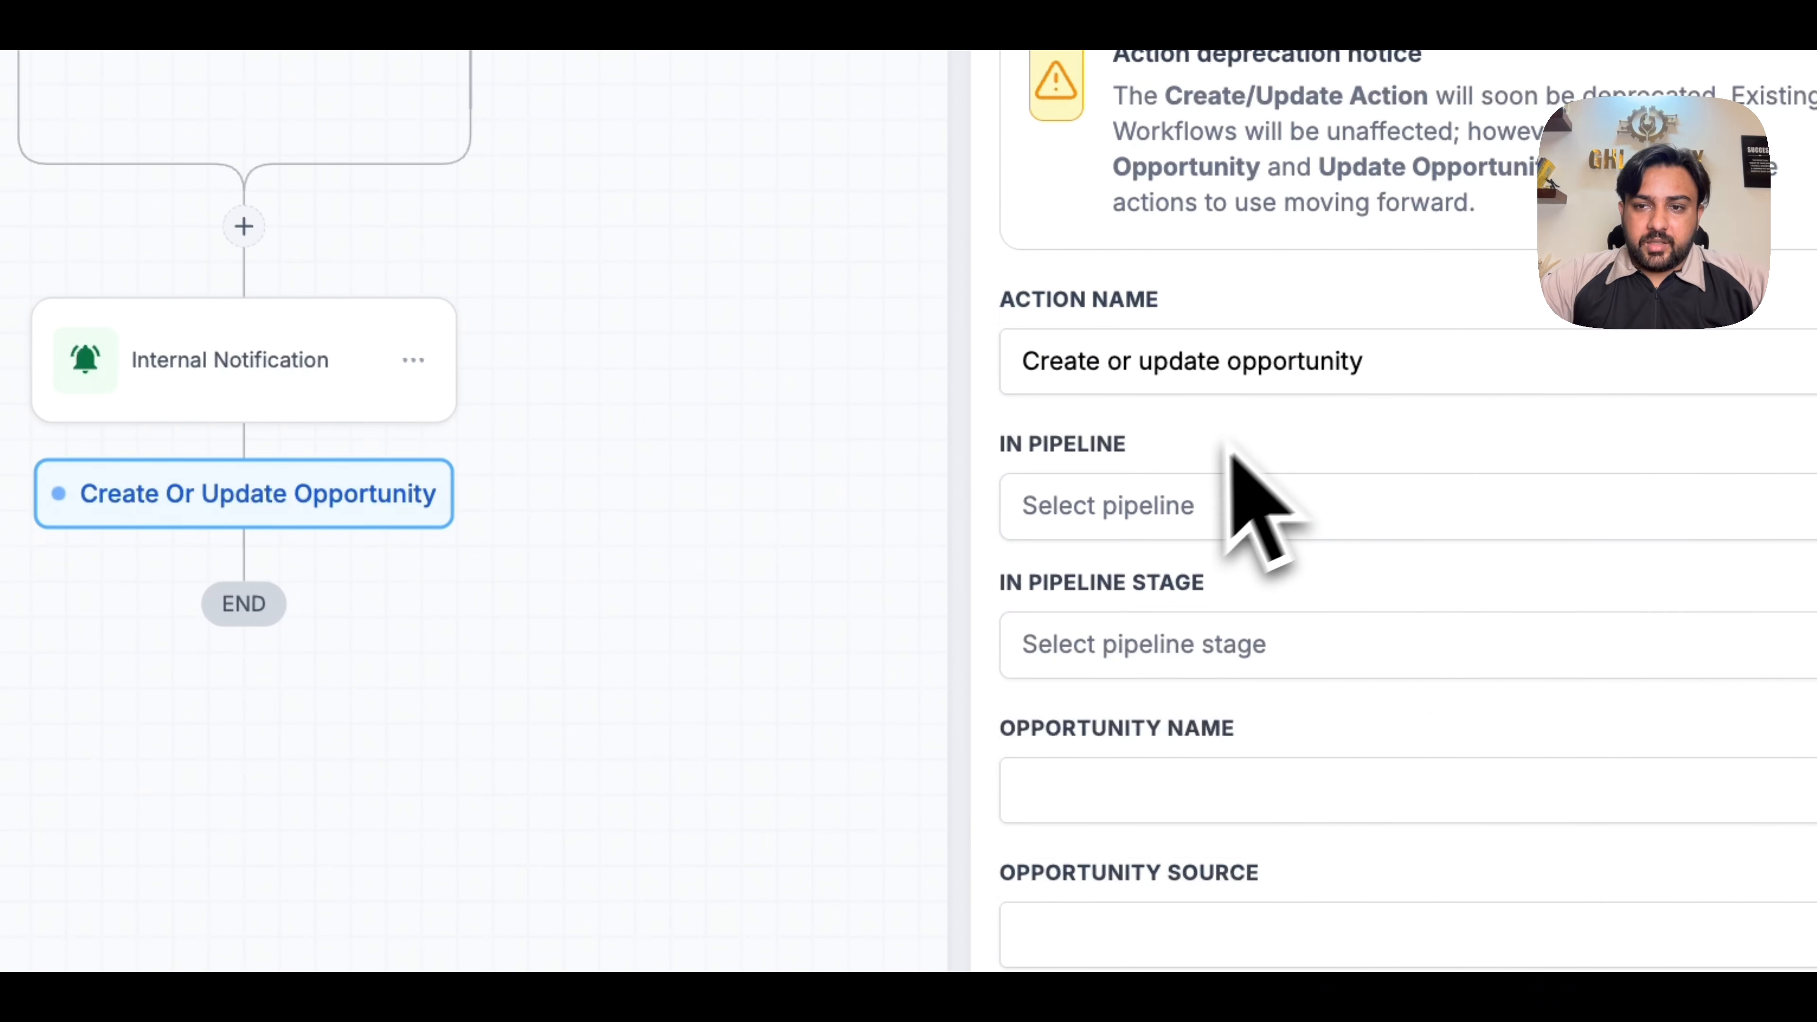
{"action": "left_click", "coordinate": [1168, 521]}
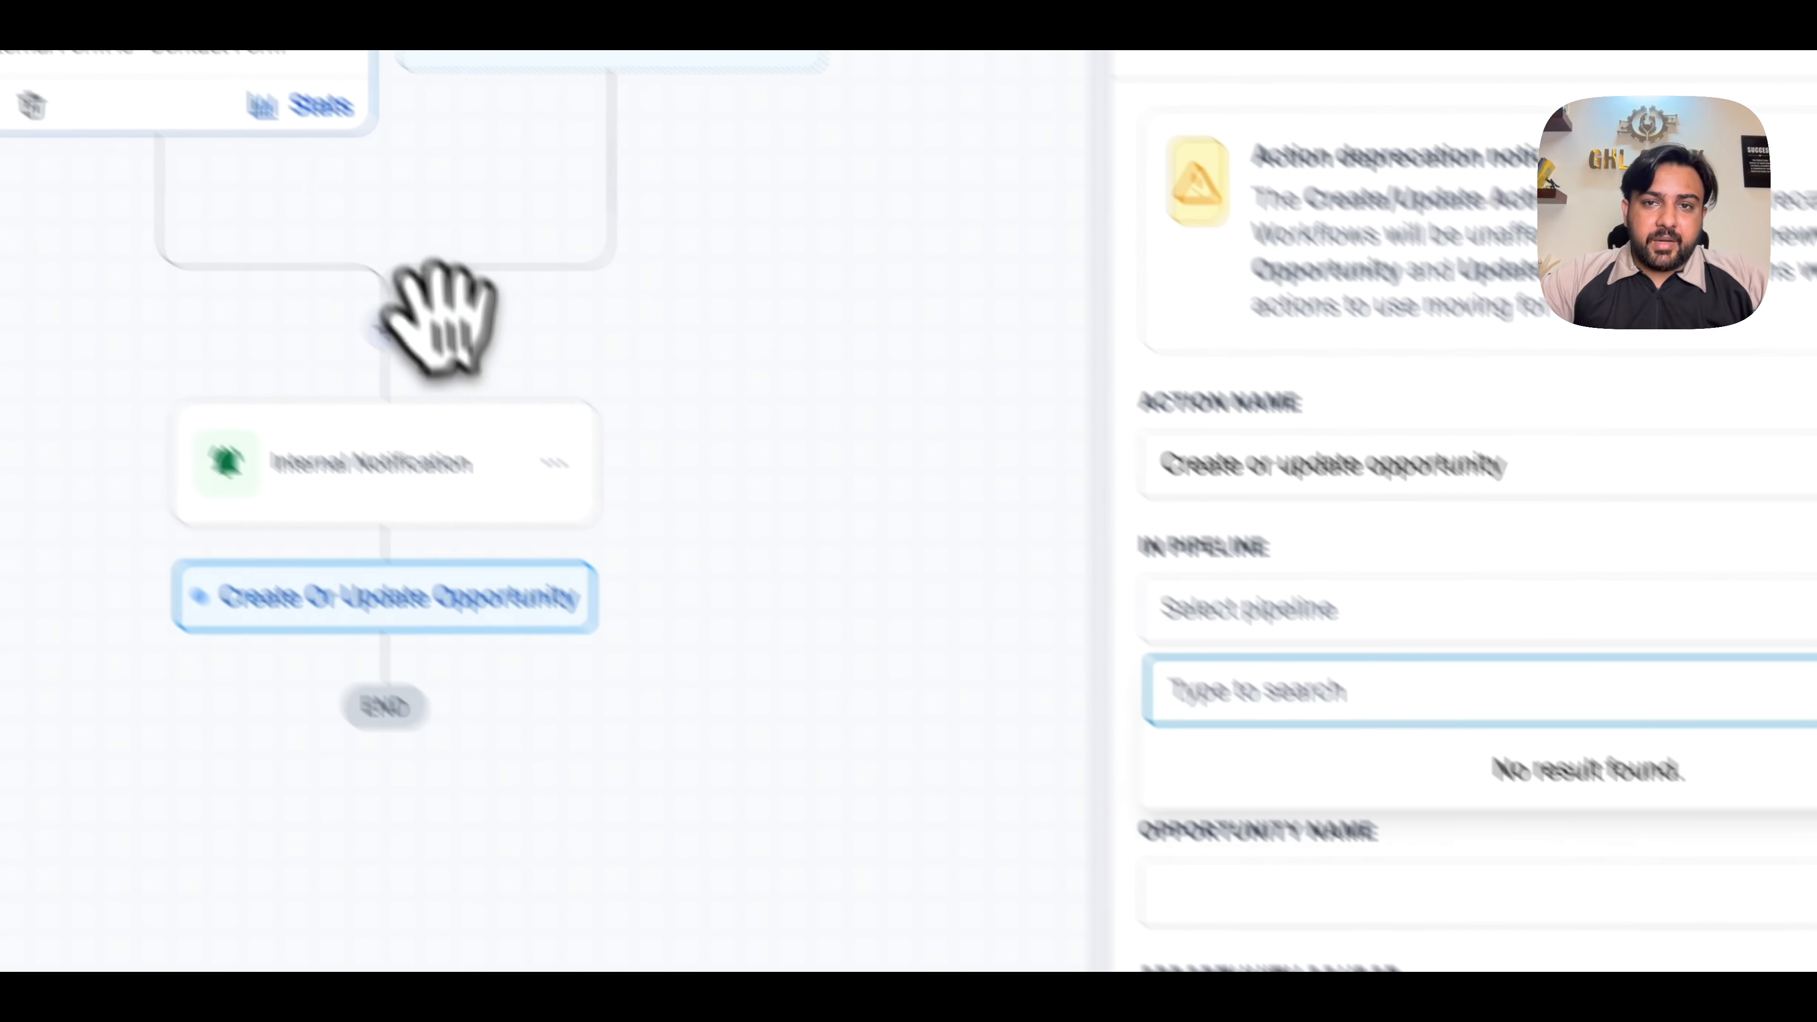
{"action": "left_click", "coordinate": [344, 233]}
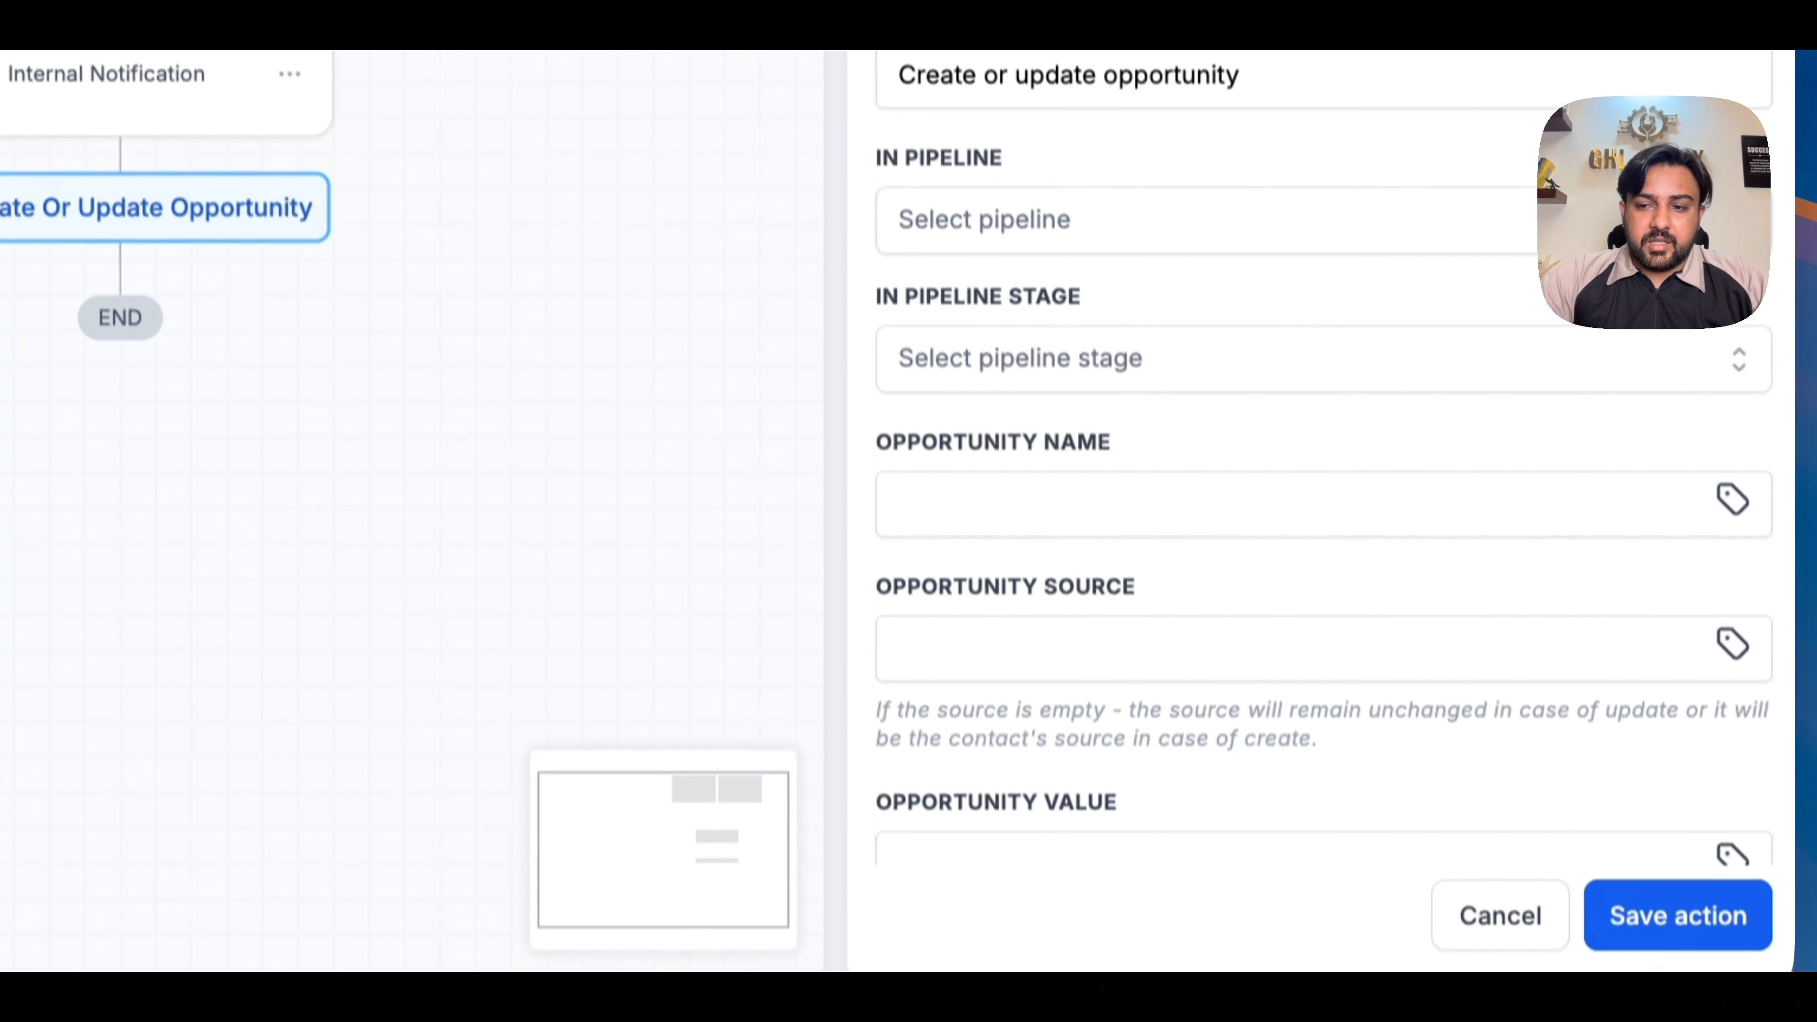
{"action": "left_click", "coordinate": [1503, 916]}
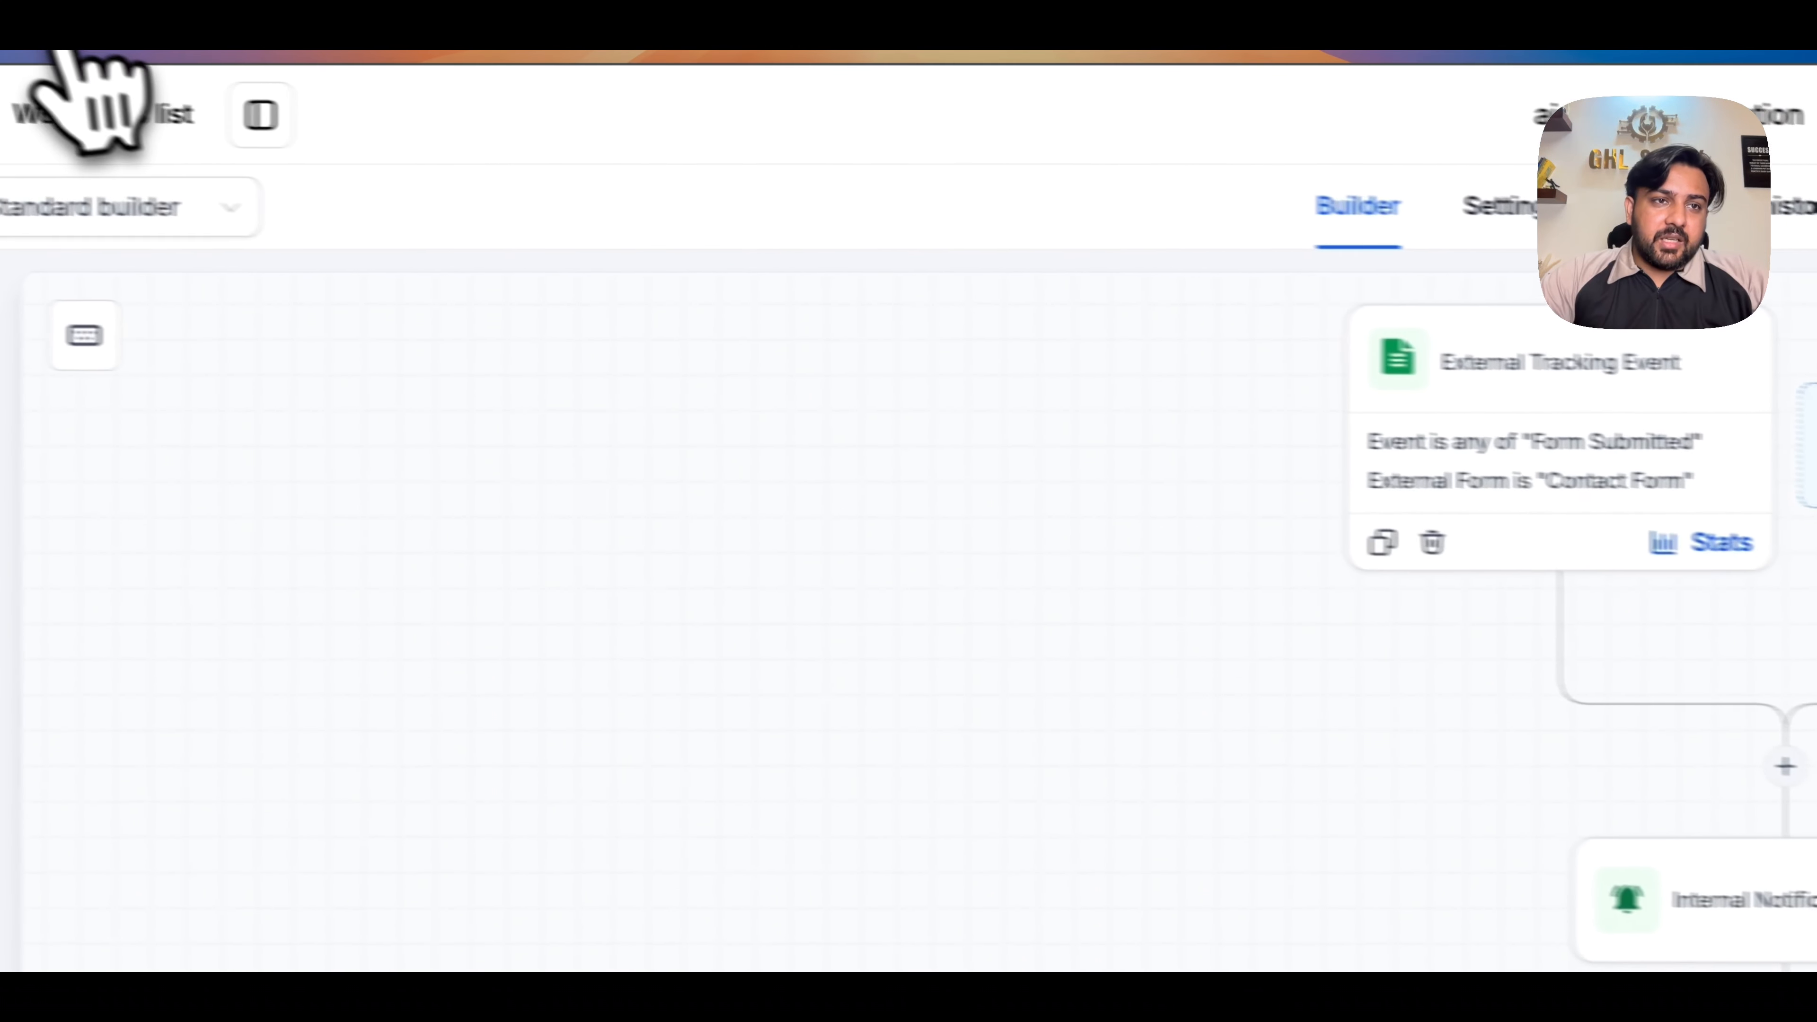
- Leave the workflow, go to the calendar settings and start a new personal calendar
{"action": "left_click", "coordinate": [101, 114]}
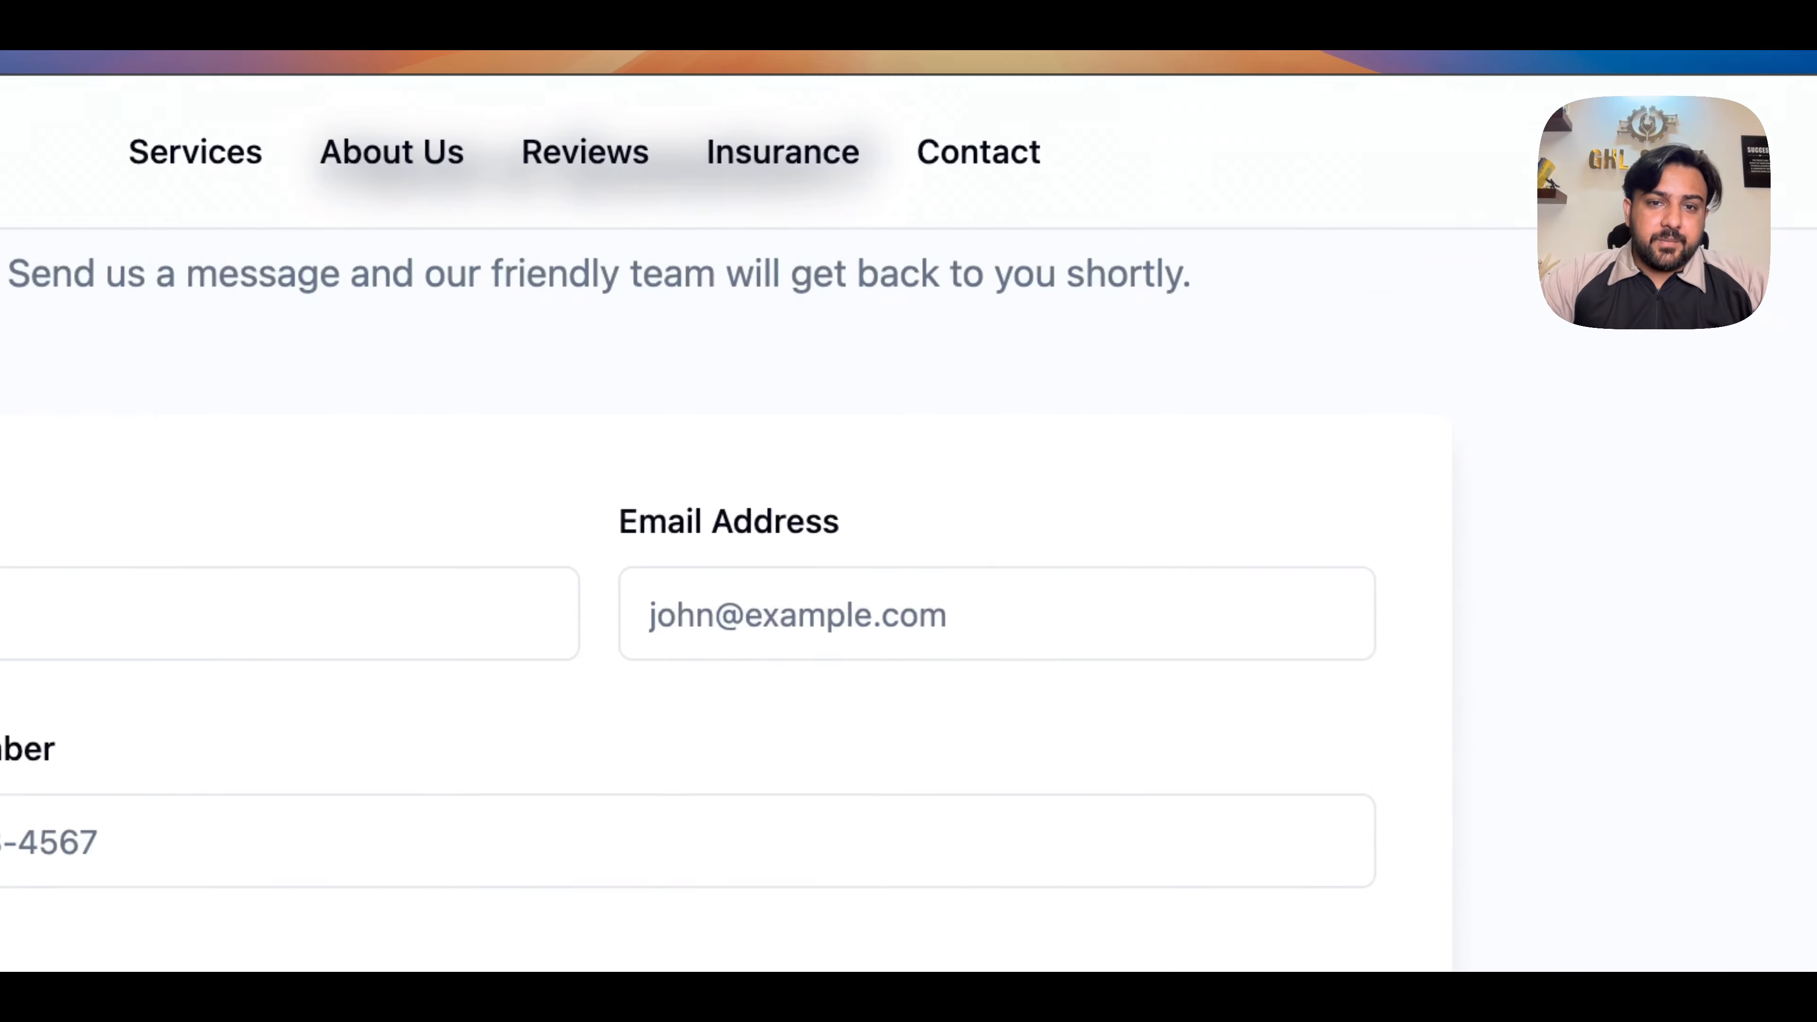
{"action": "scroll", "coordinate": [782, 527], "scroll_direction": "up", "scroll_amount": 10}
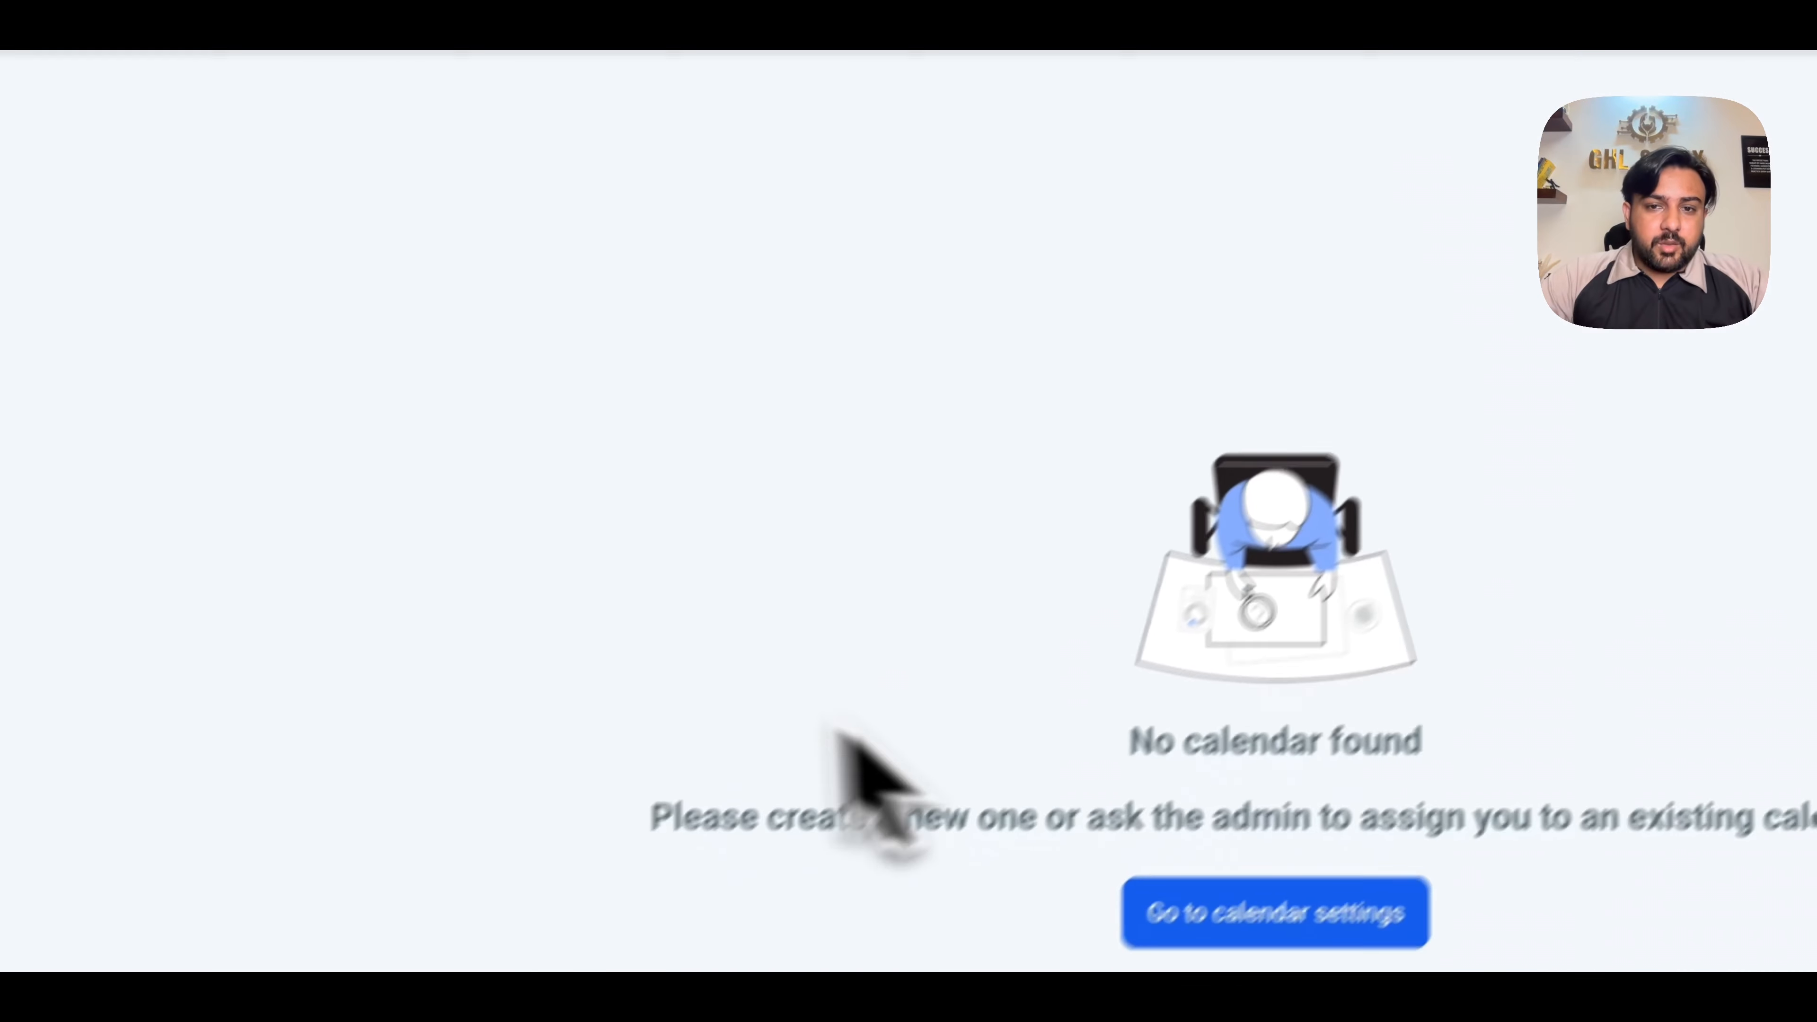
{"action": "left_click", "coordinate": [1273, 602]}
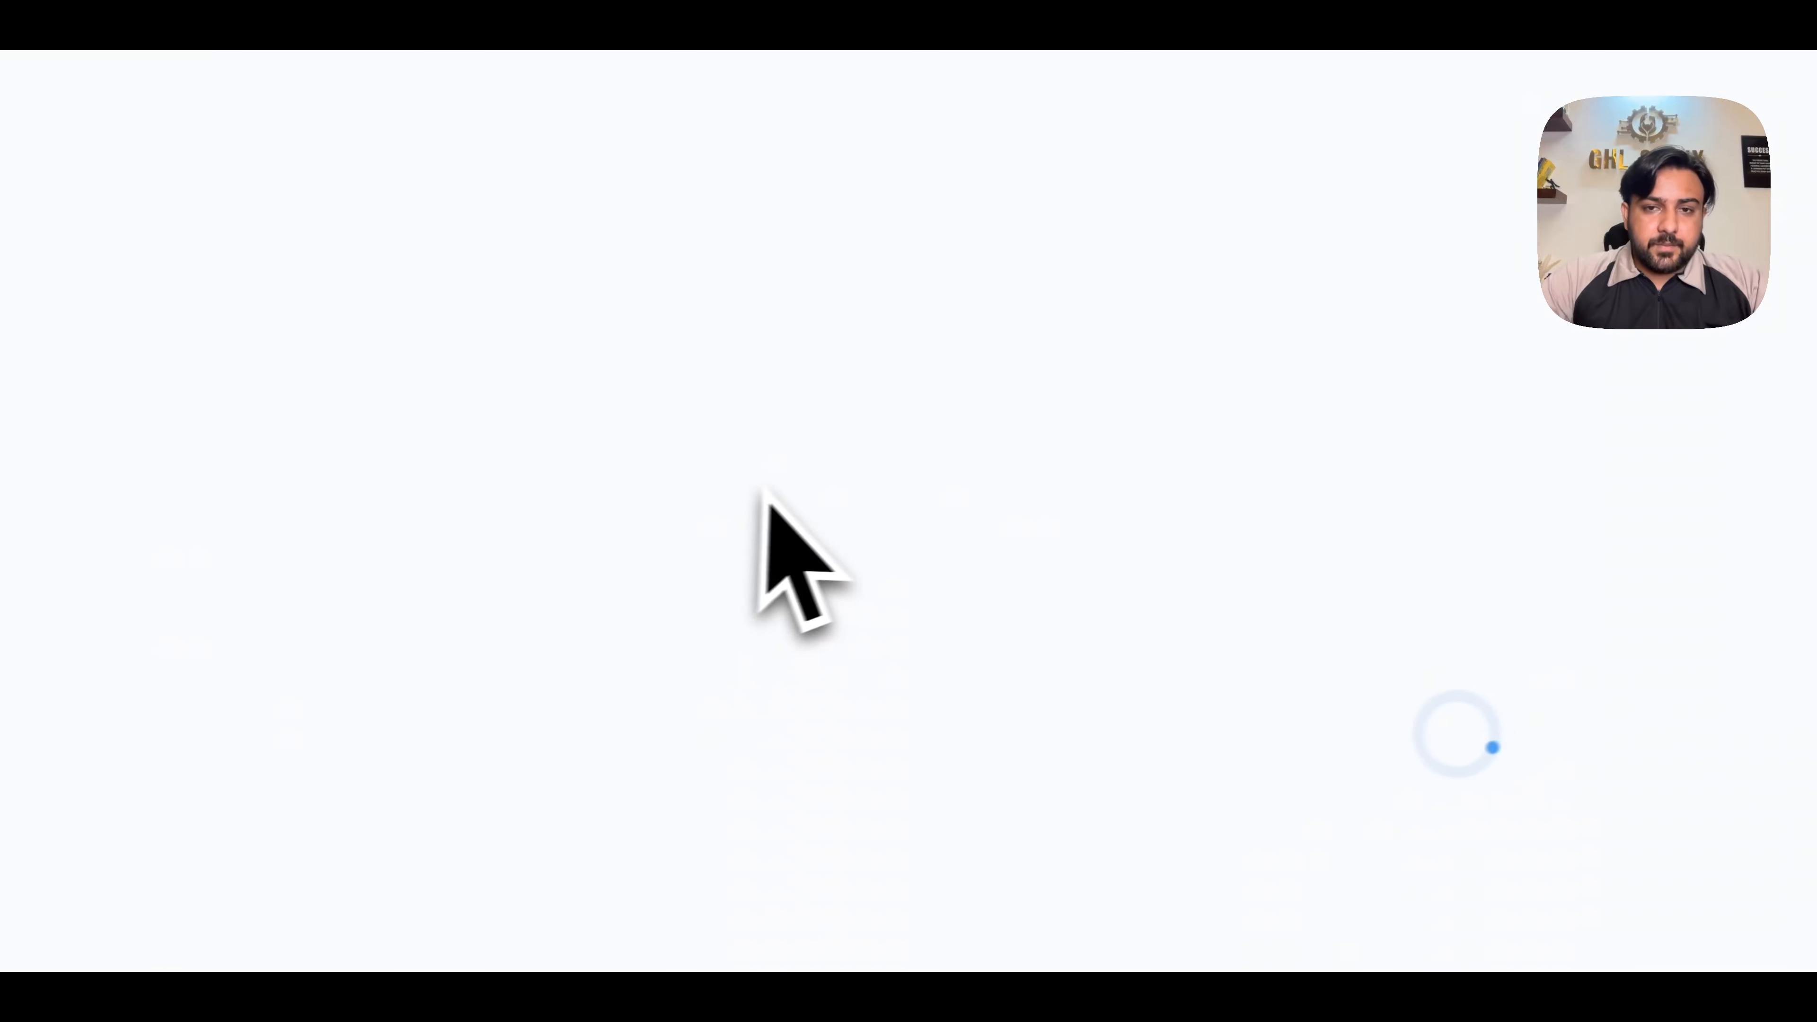
{"action": "left_click", "coordinate": [1118, 588]}
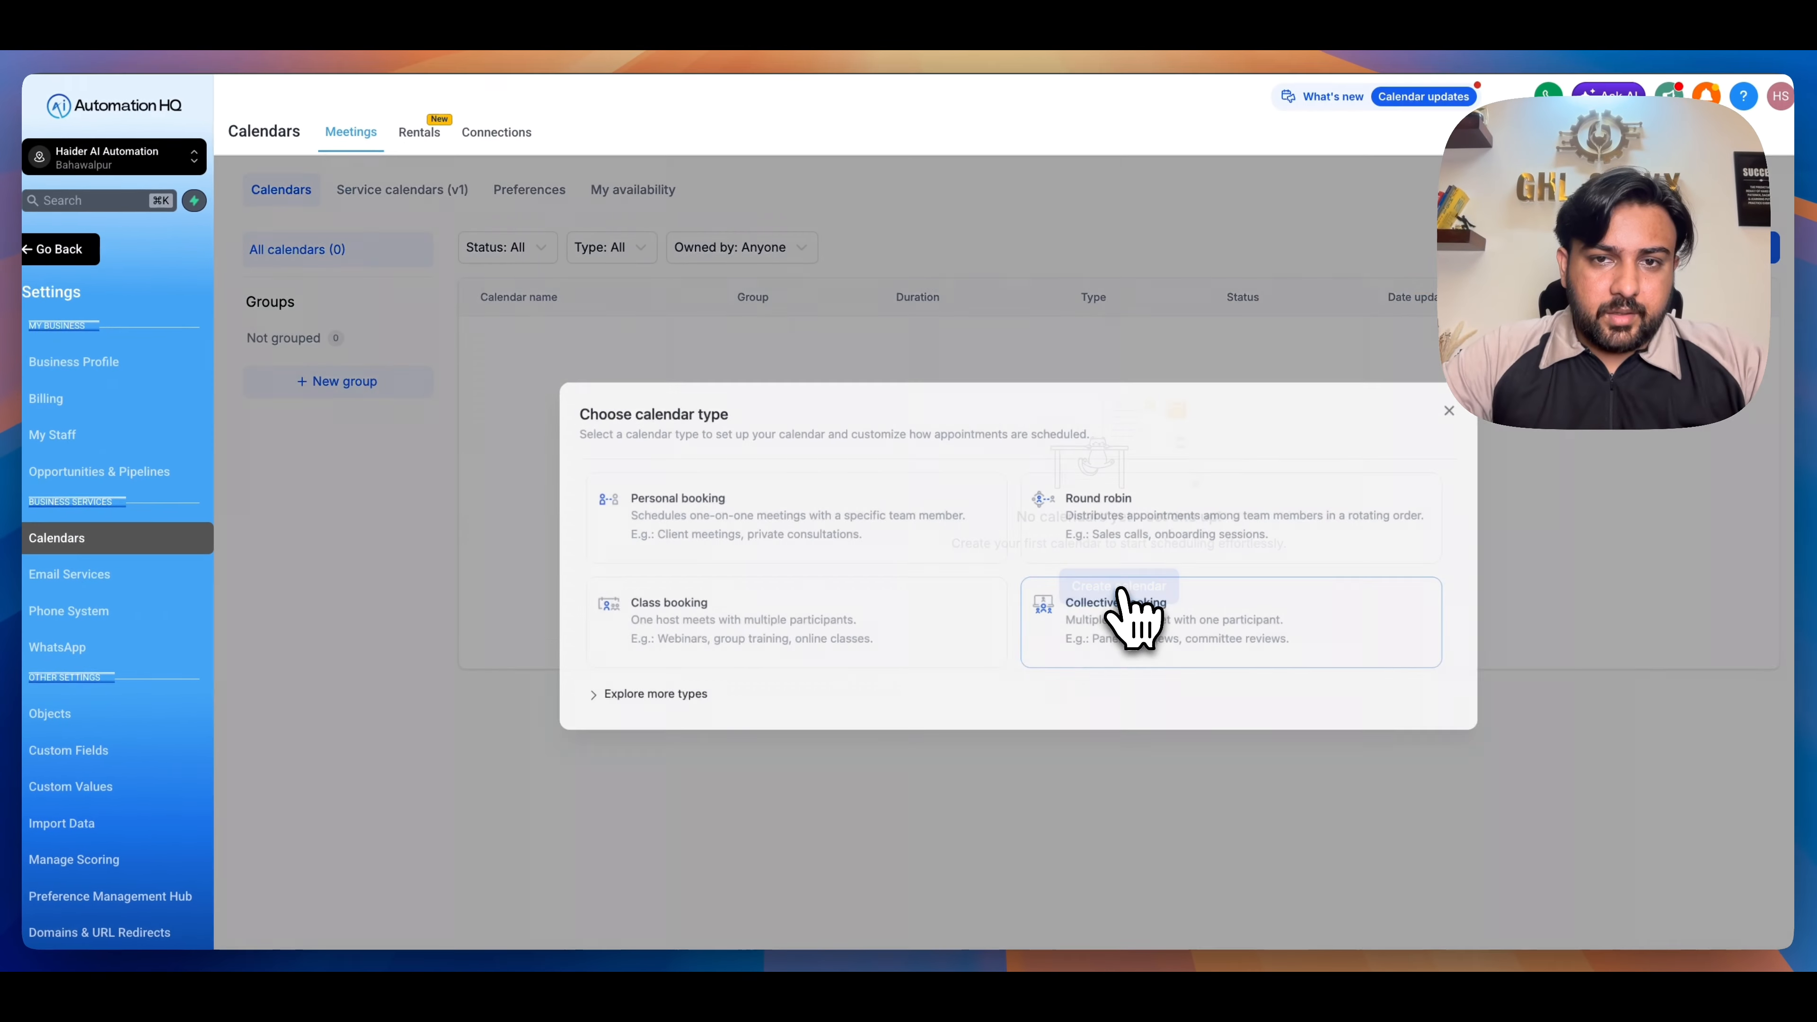
{"action": "left_click", "coordinate": [841, 540]}
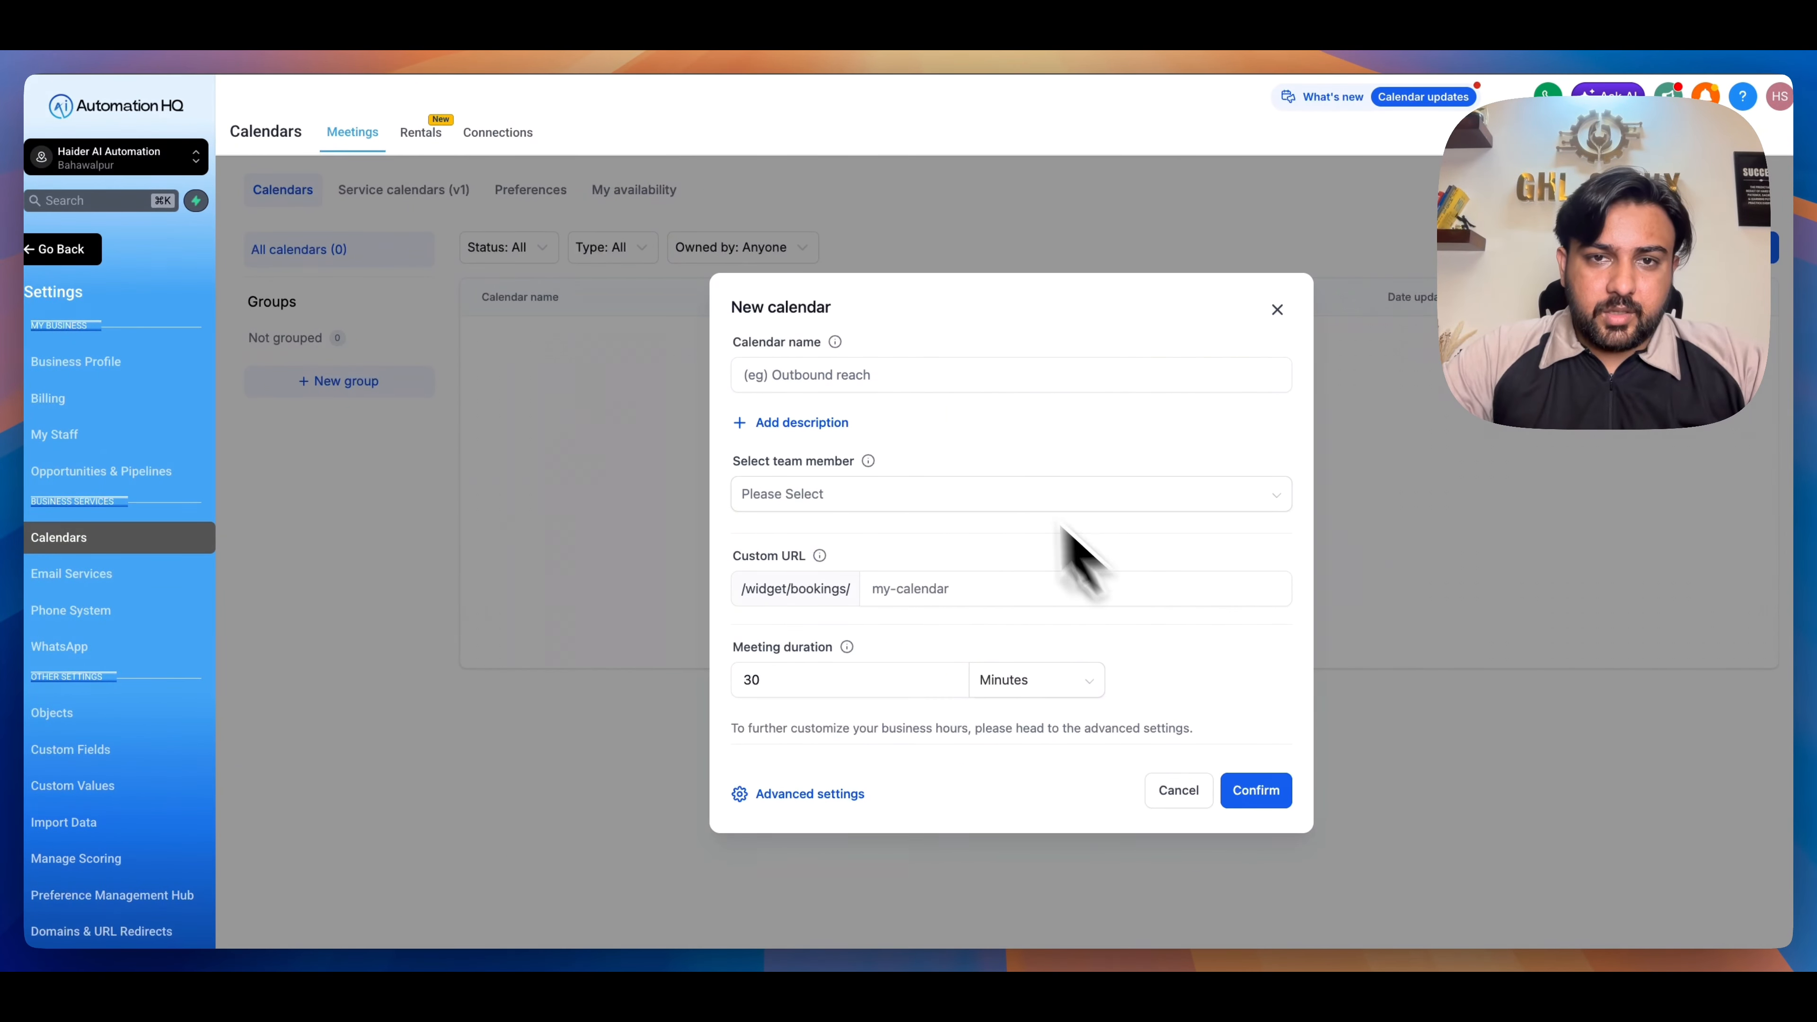
- Name the calendar with the owner's first name plus "Appt Calendar", assign the account owner as team member, and create it
{"action": "left_click", "coordinate": [958, 373]}
{"action": "type", "text": "Haider"}
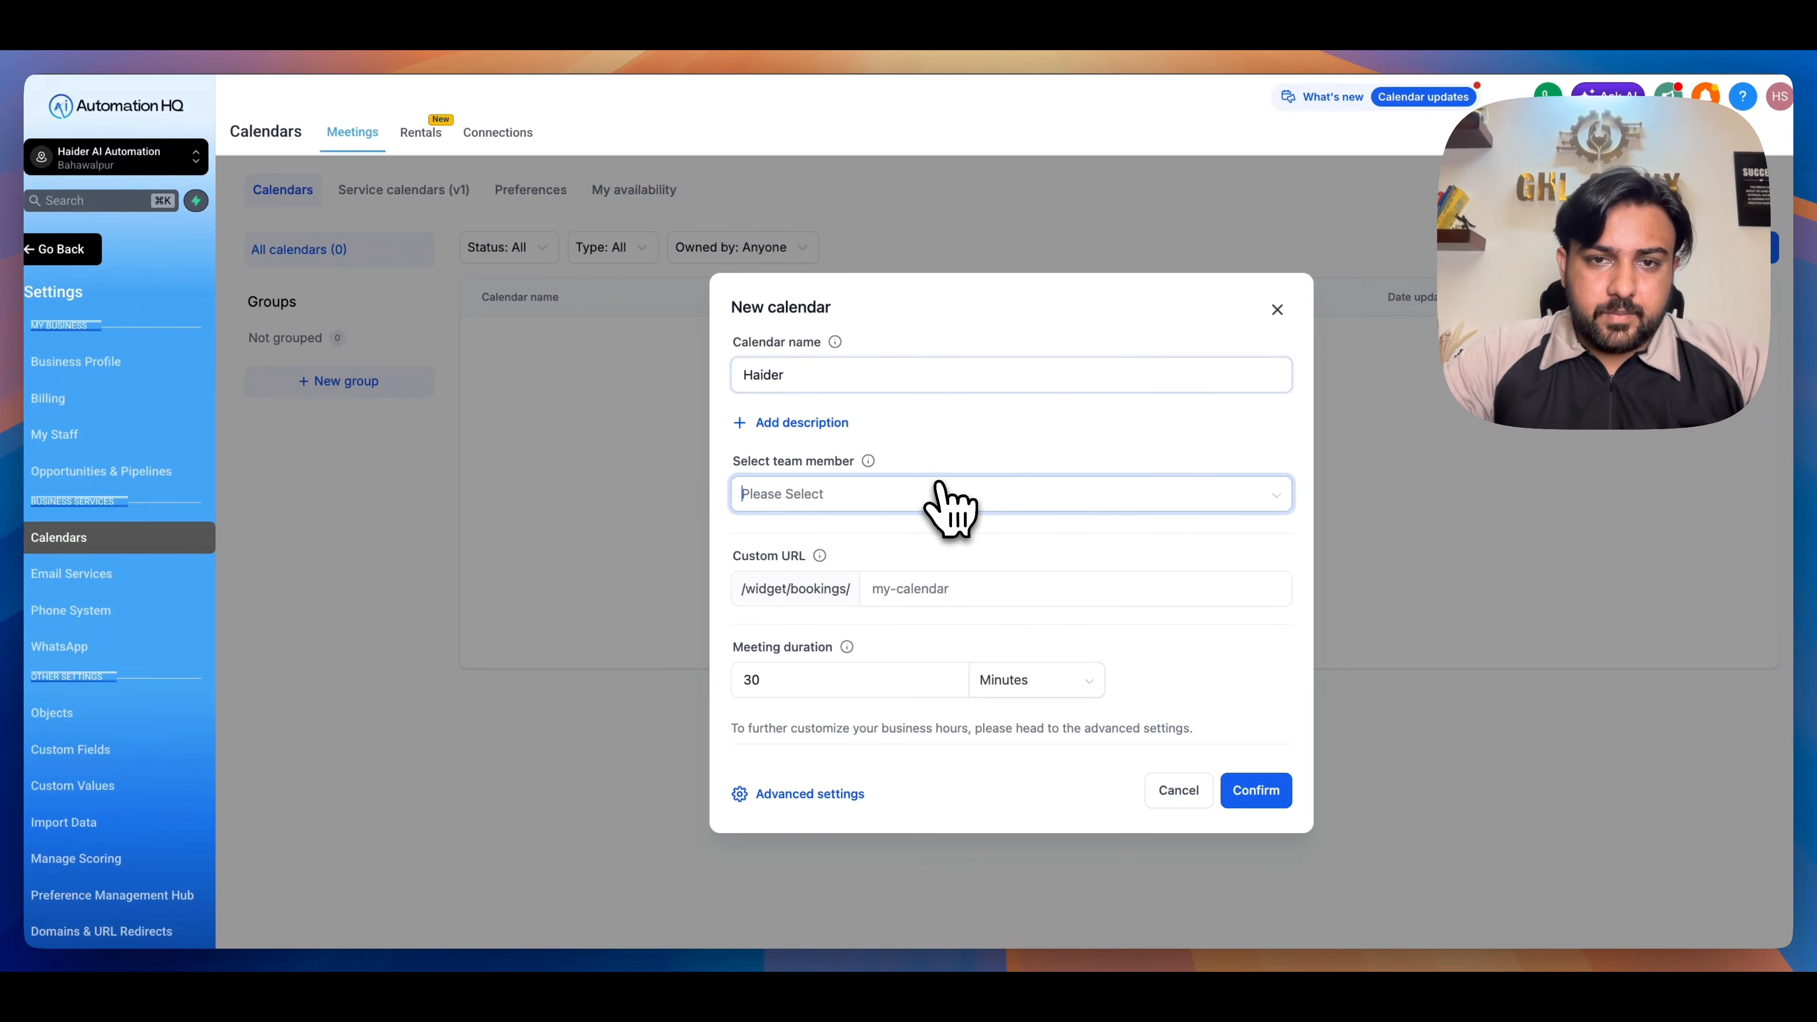
{"action": "left_click", "coordinate": [937, 502]}
{"action": "left_click", "coordinate": [898, 536]}
{"action": "left_click", "coordinate": [1033, 325]}
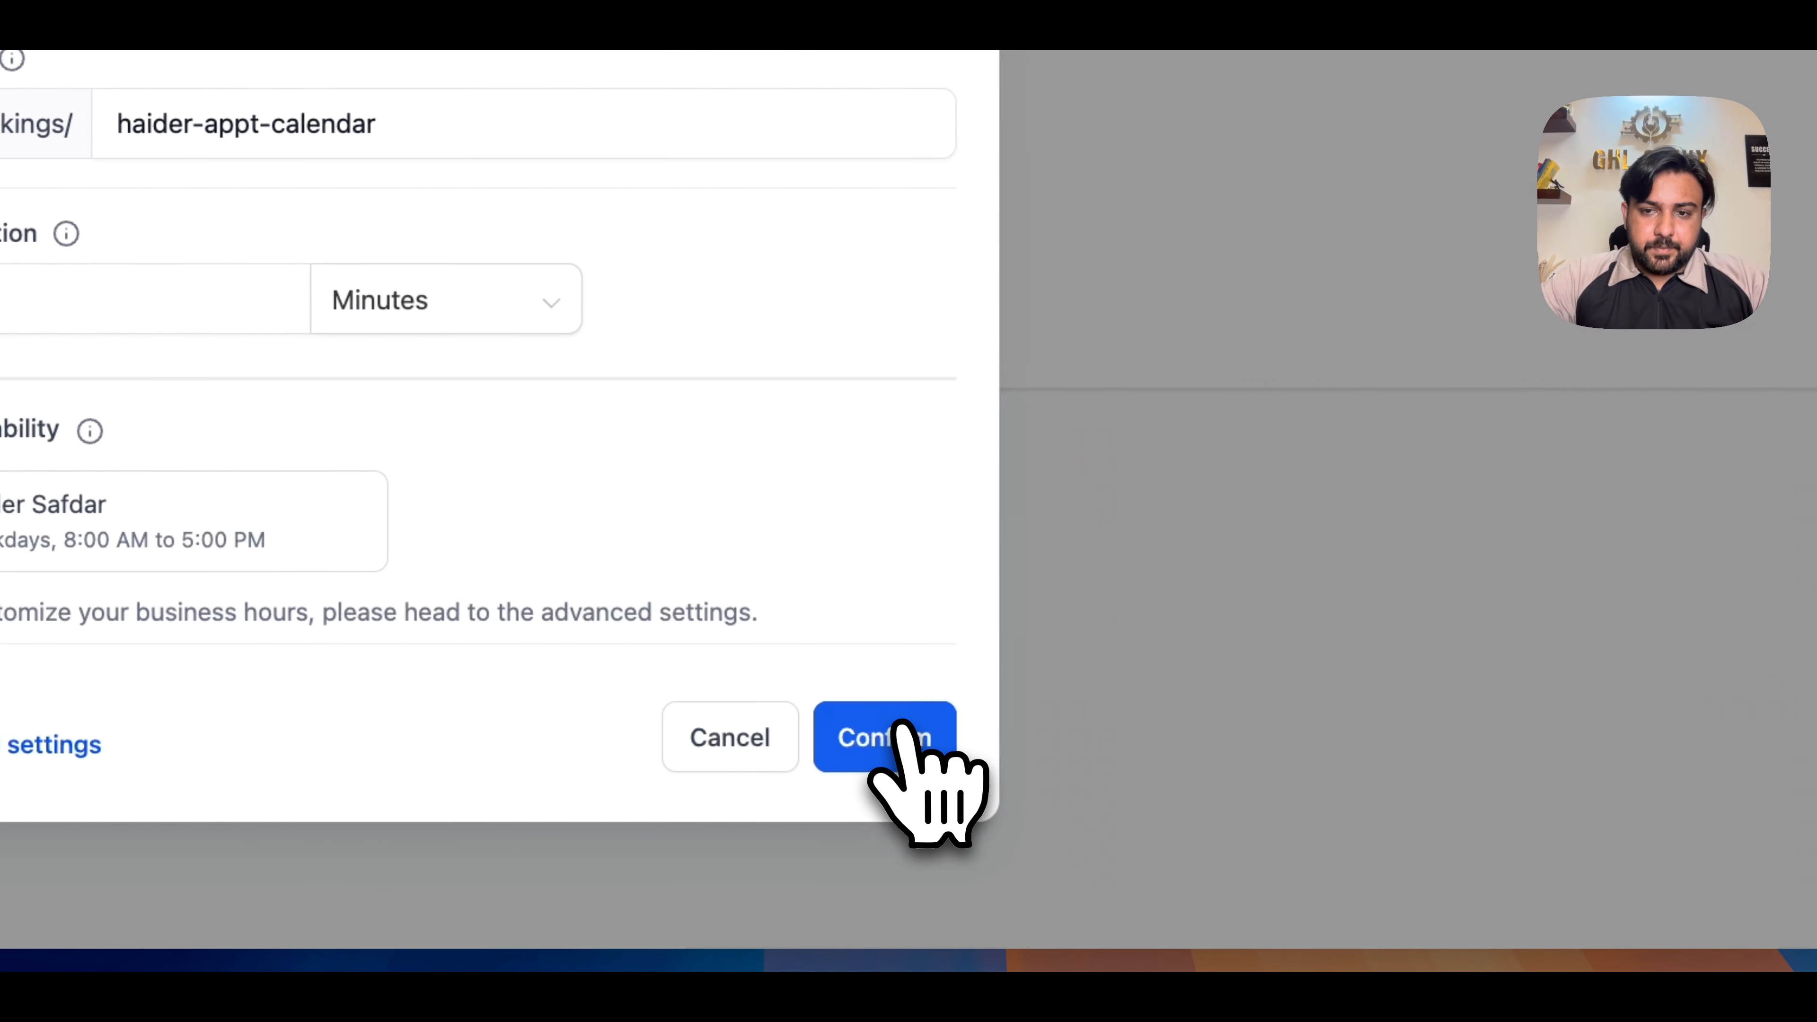
{"action": "left_click", "coordinate": [901, 750]}
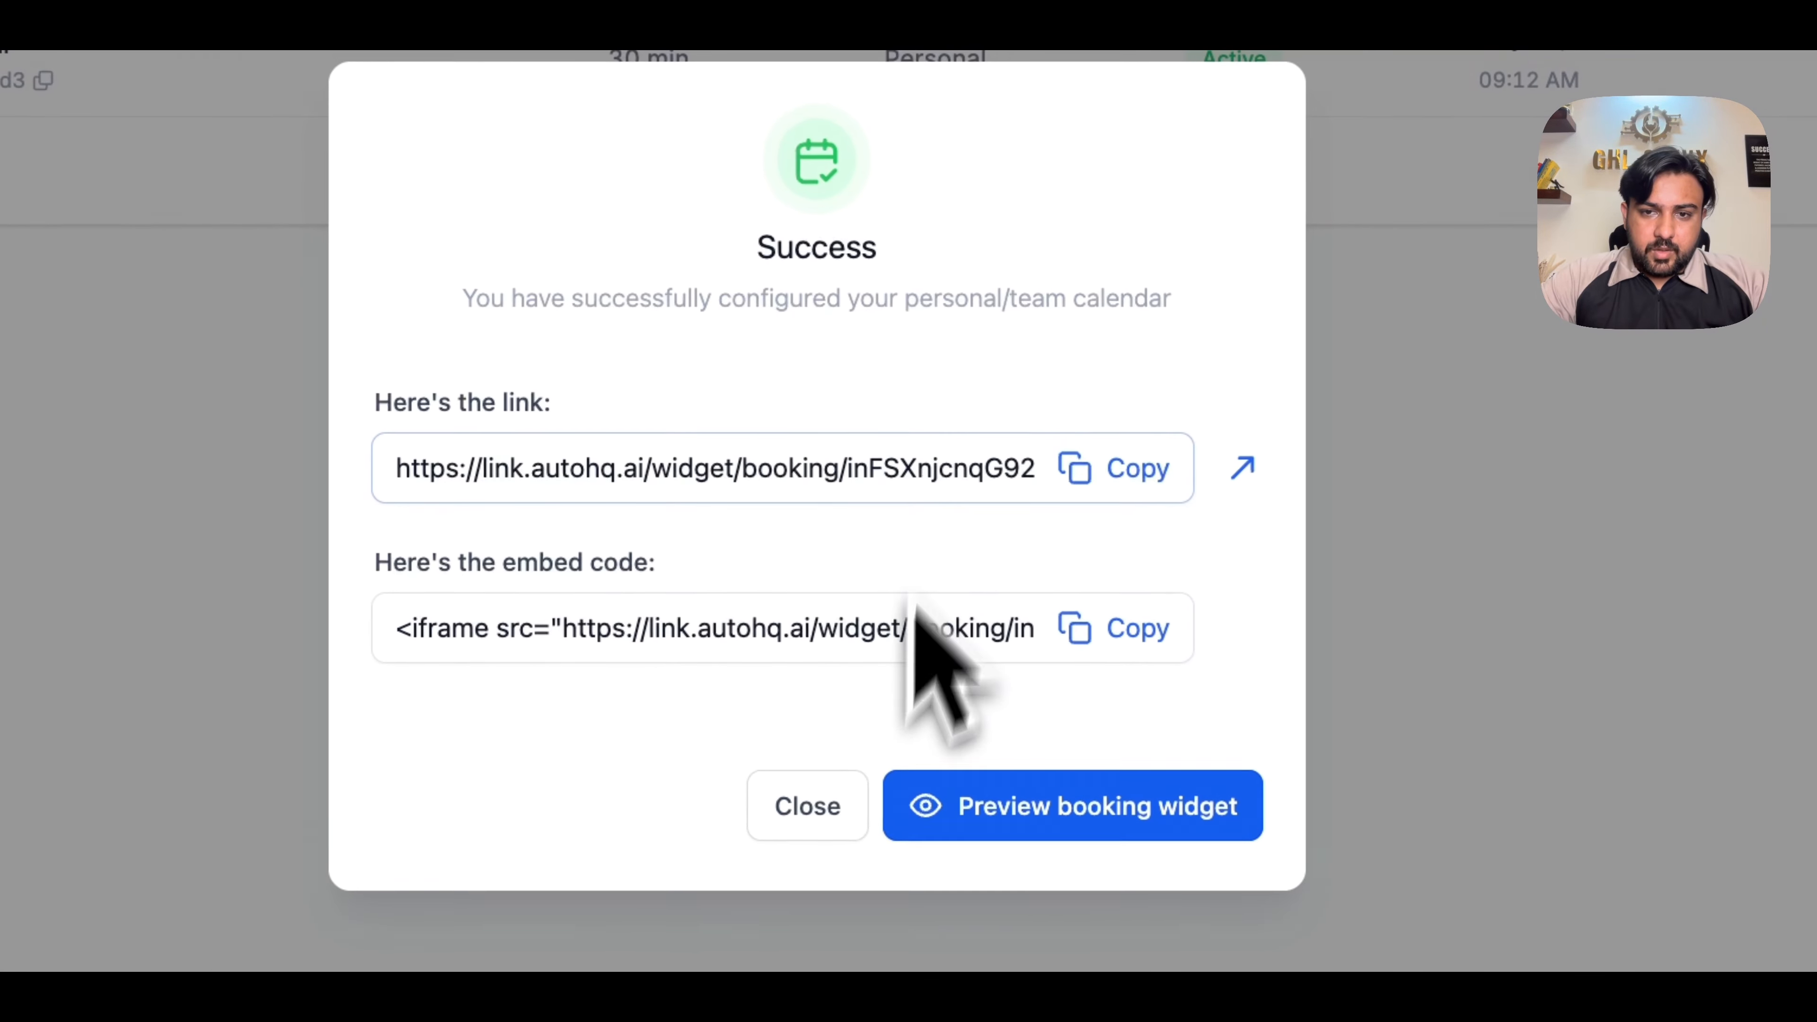
- Copy the new calendar's embed code and paste it into the BrightSmile Homepage project's AI prompt in AI Studio
{"action": "left_click", "coordinate": [588, 630]}
{"action": "left_click", "coordinate": [1114, 634]}
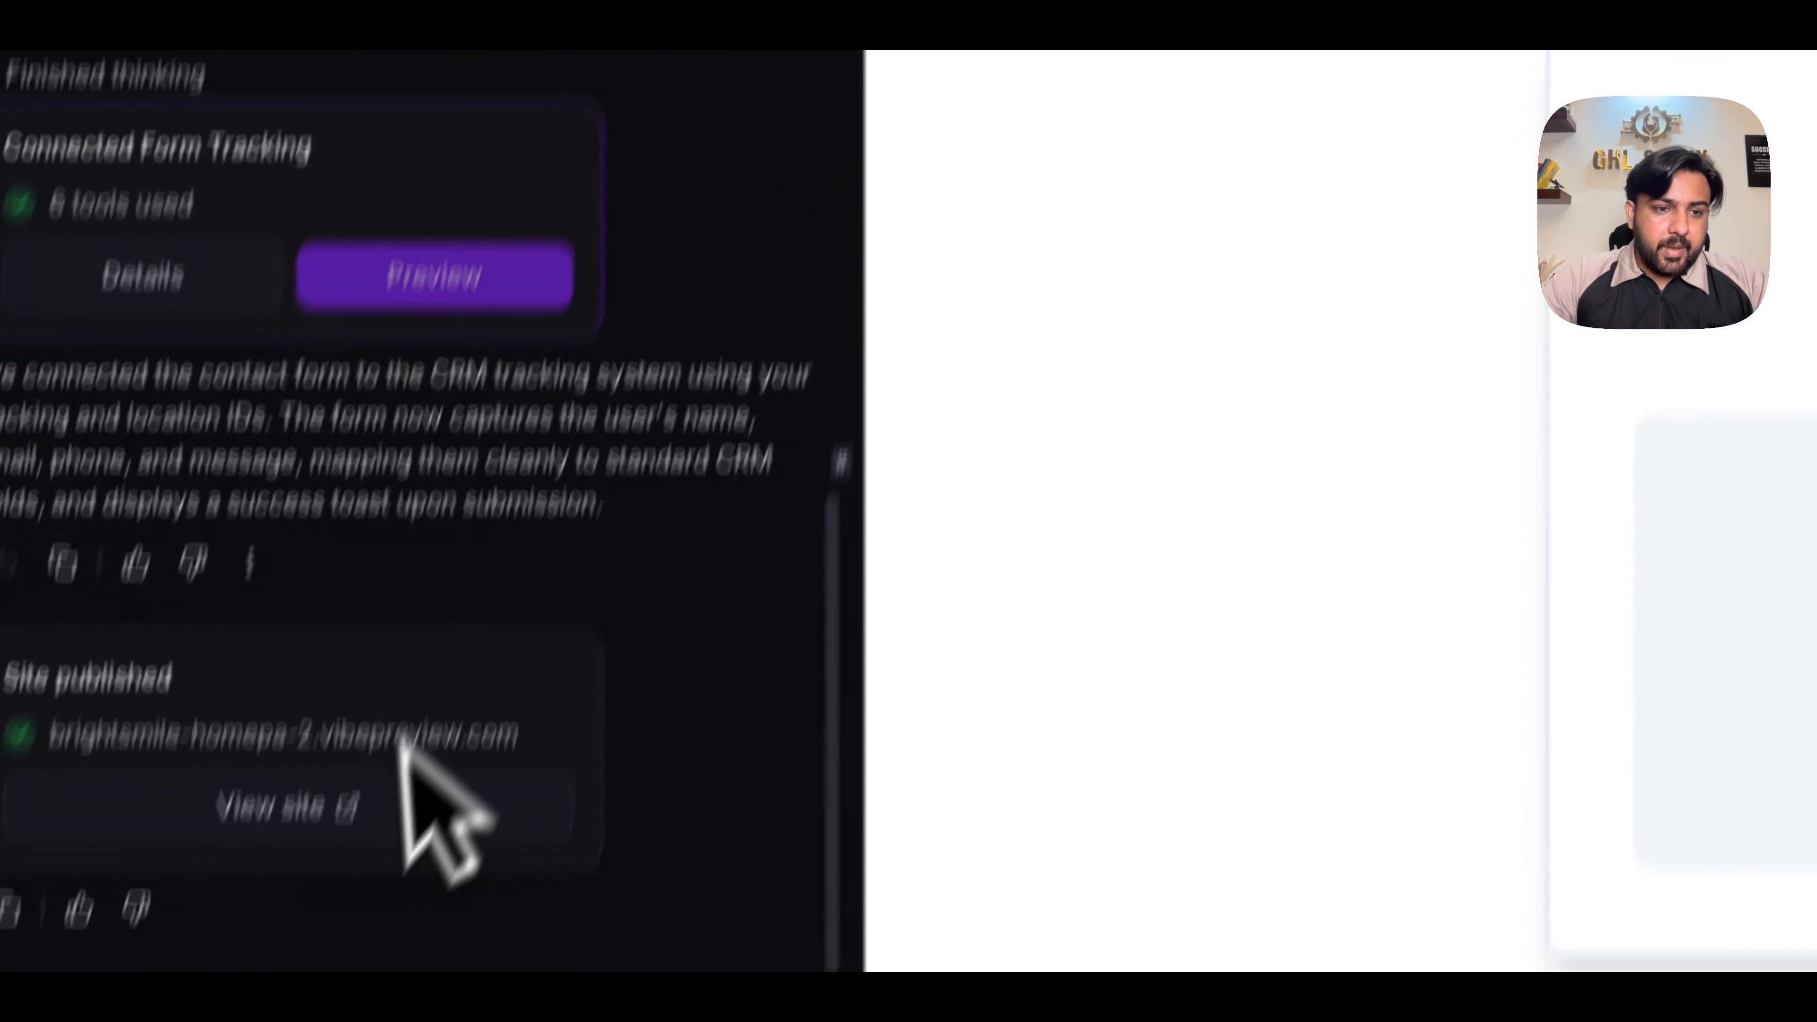
{"action": "left_click", "coordinate": [380, 888]}
{"action": "key", "text": "ctrl+v"}
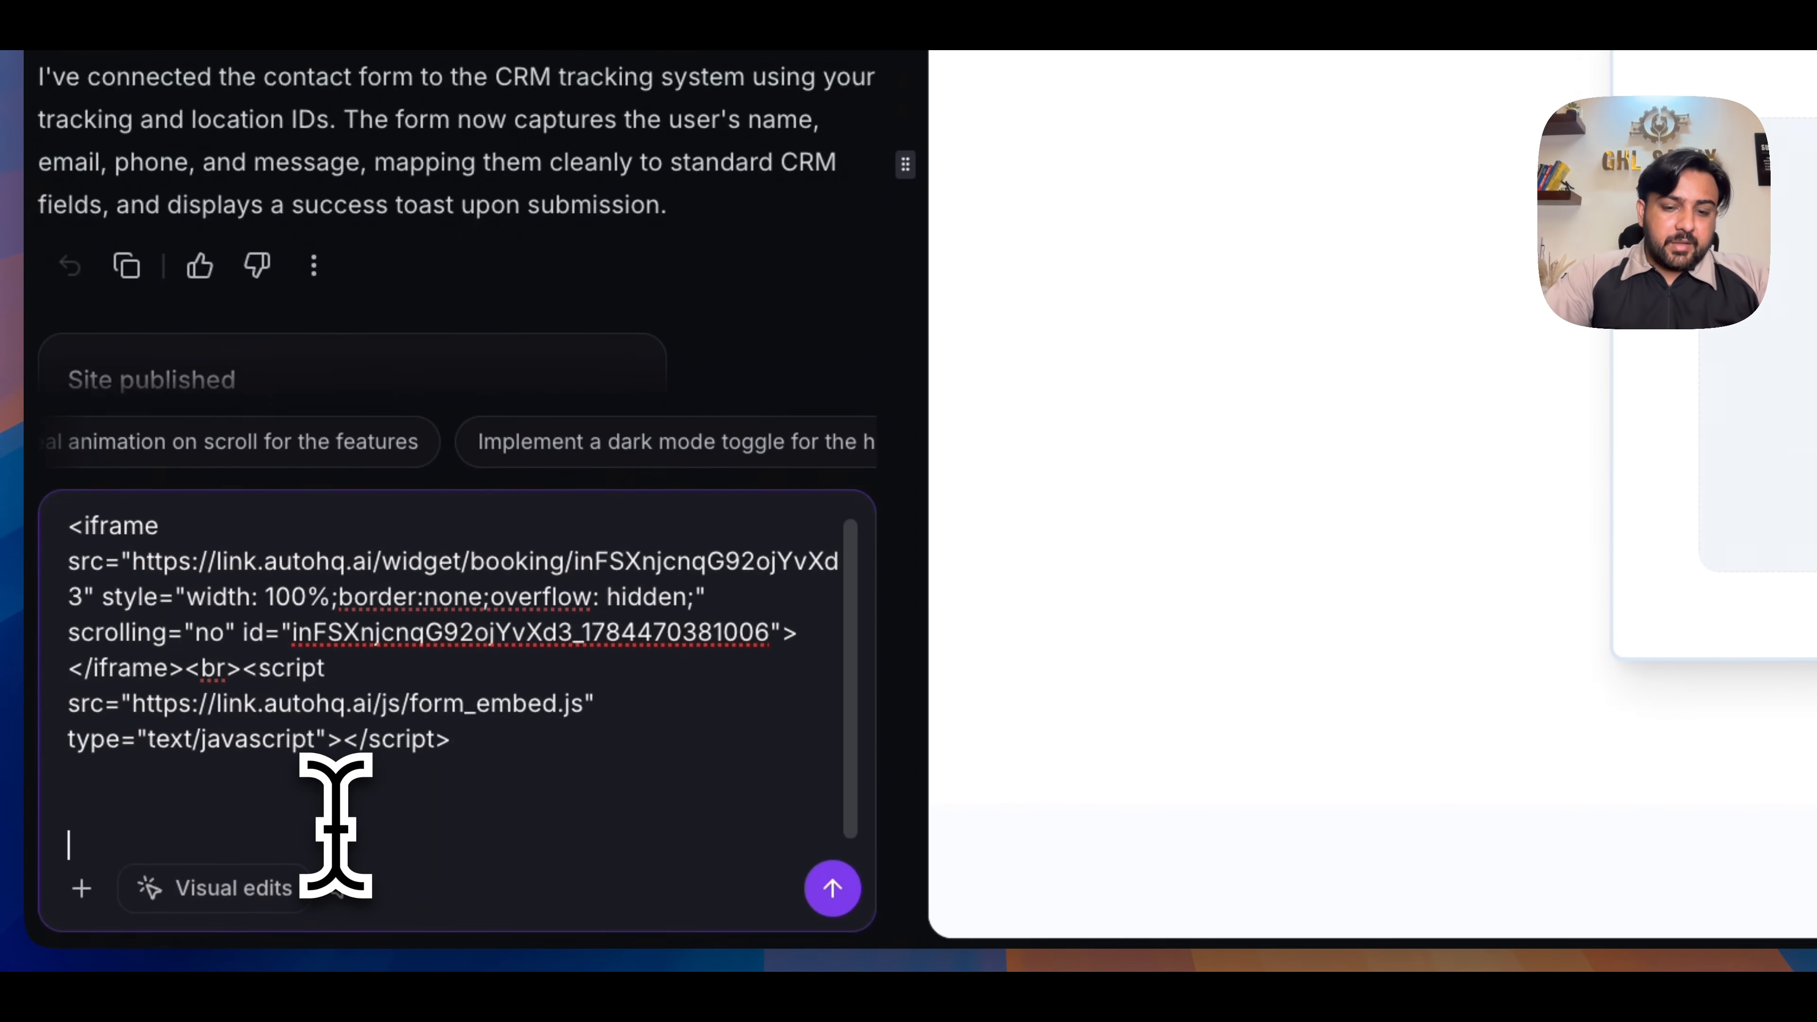
- Add "can you add this calendar on the page" below the embed code and send the prompt
{"action": "type", "text": "can you add this calenda"}
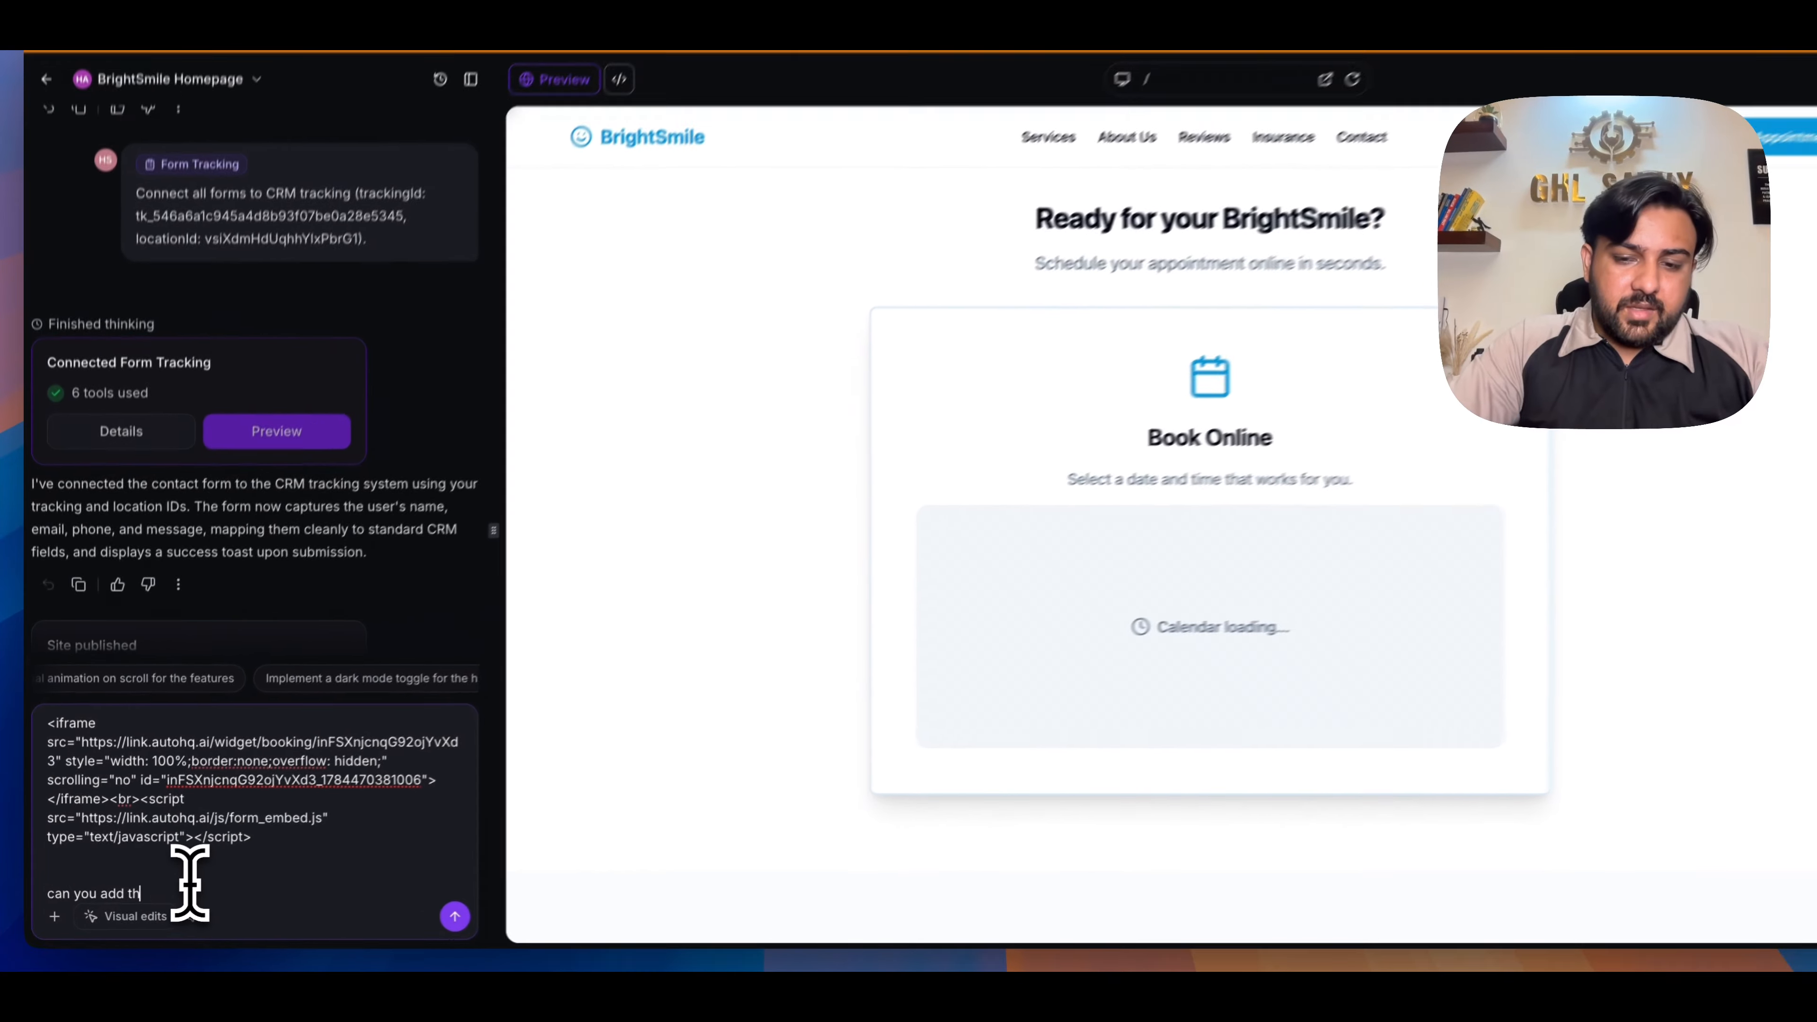
{"action": "type", "text": "r "}
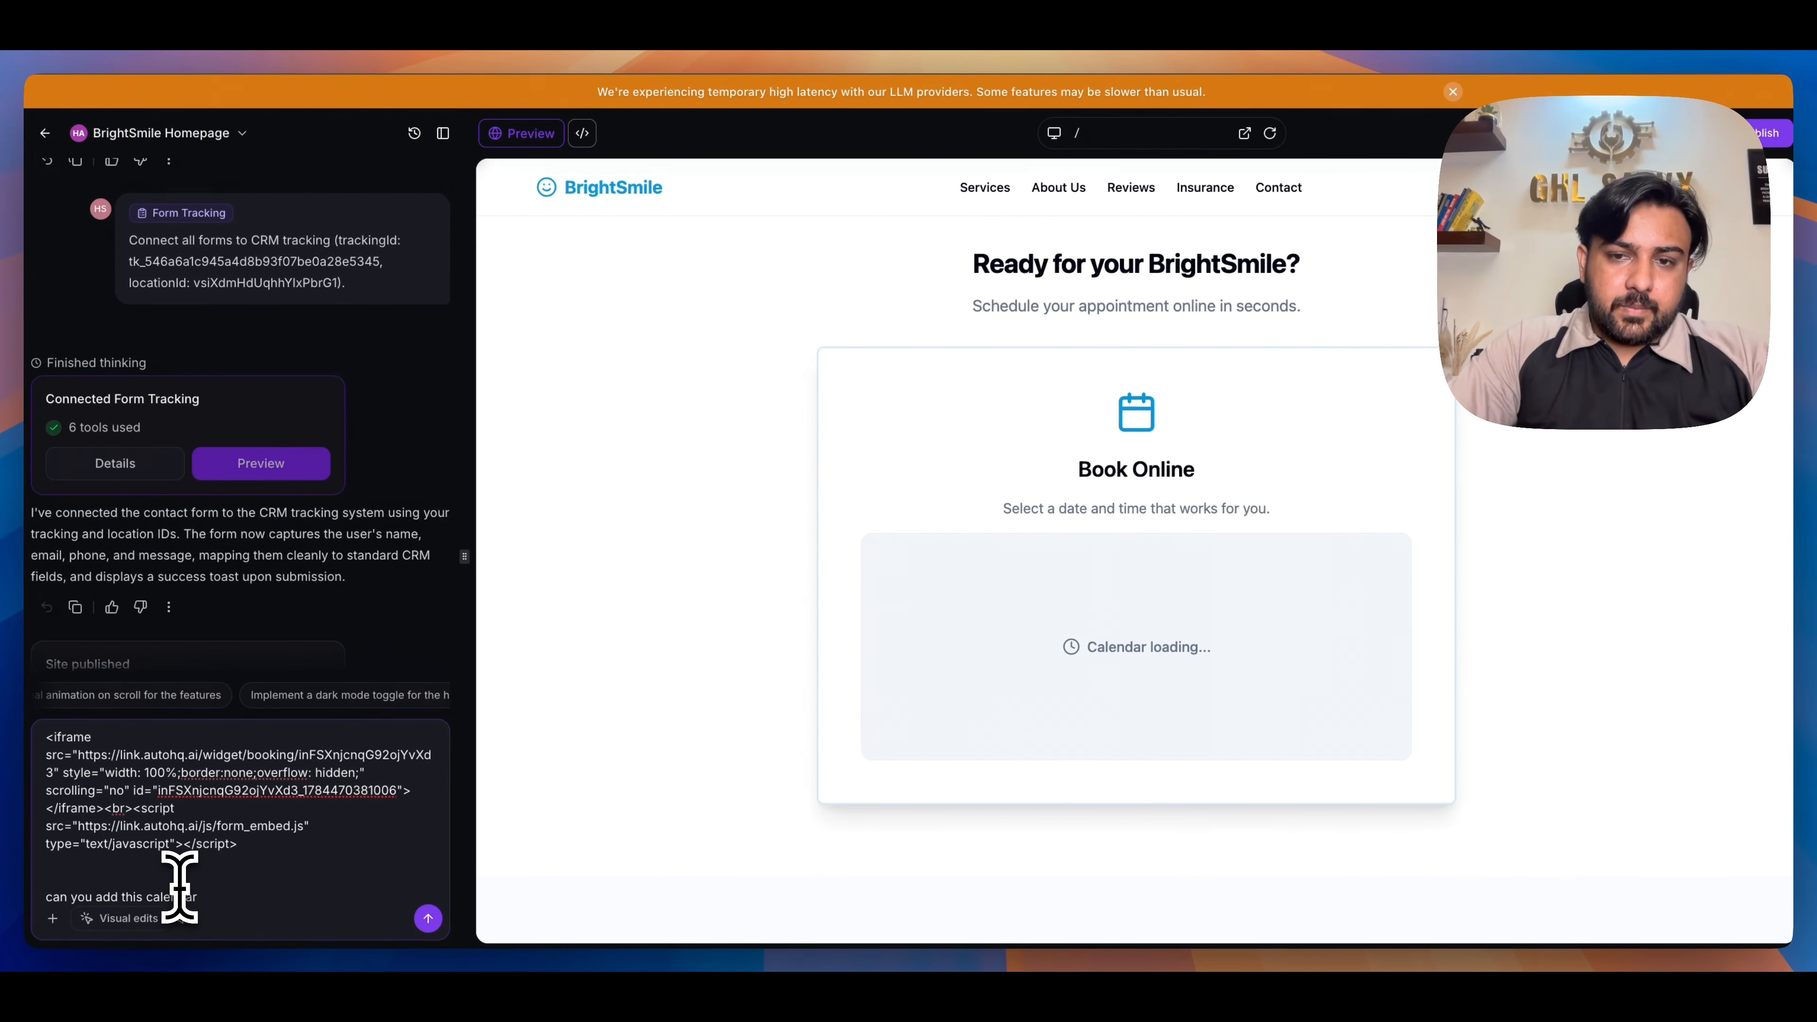
{"action": "type", "text": "on the pag"}
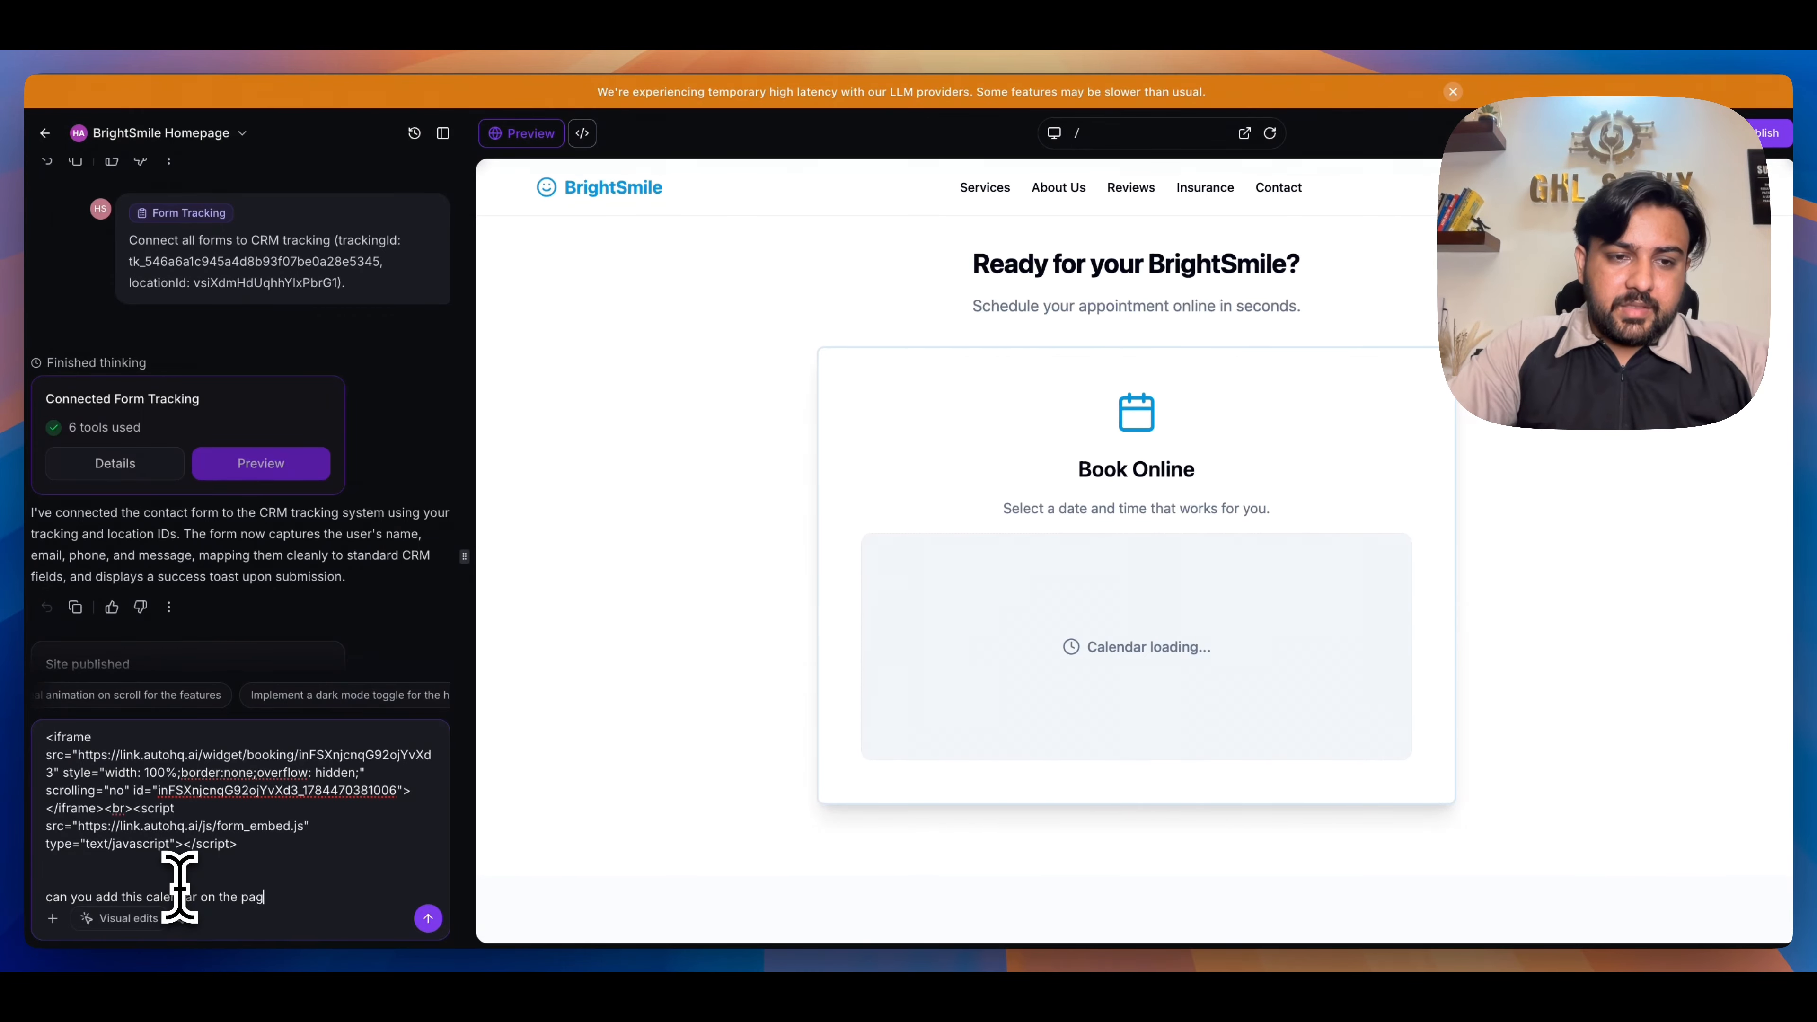
{"action": "type", "text": "e"}
{"action": "key", "text": "Return"}
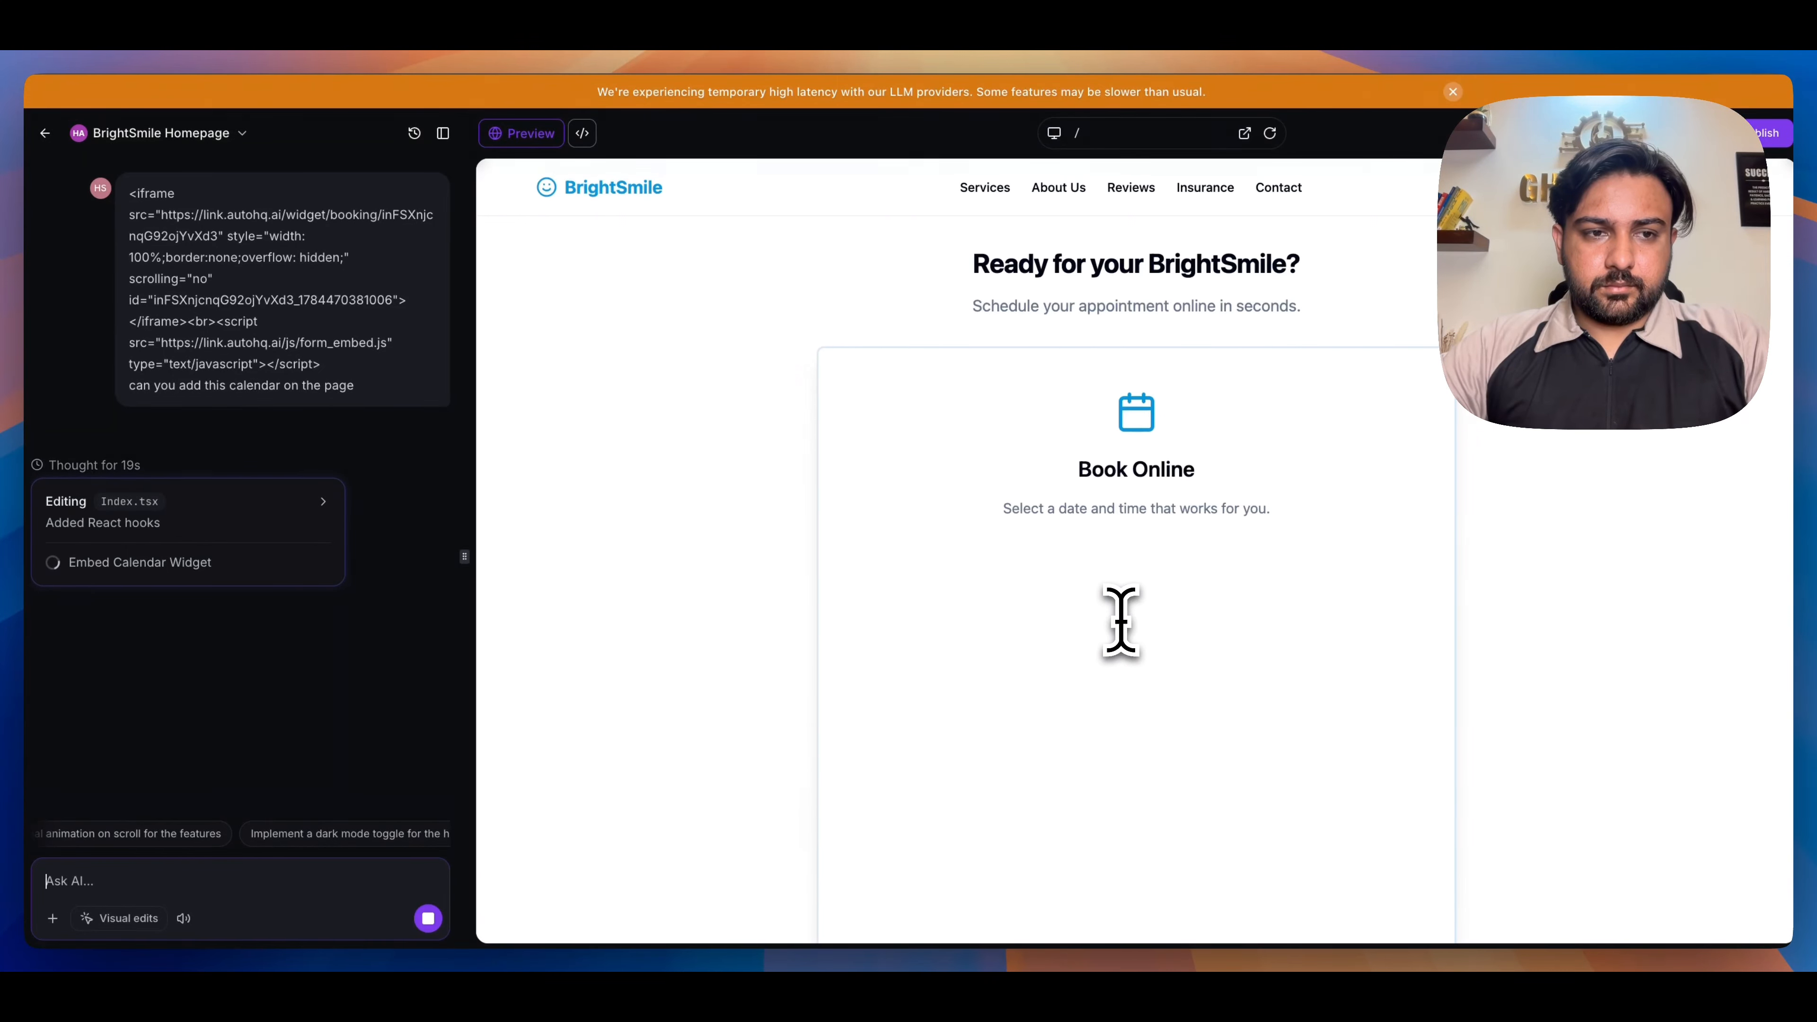
- Look over the embedded booking calendar in the homepage preview and return to the hero section
{"action": "scroll", "coordinate": [1122, 622], "scroll_direction": "down", "scroll_amount": 3}
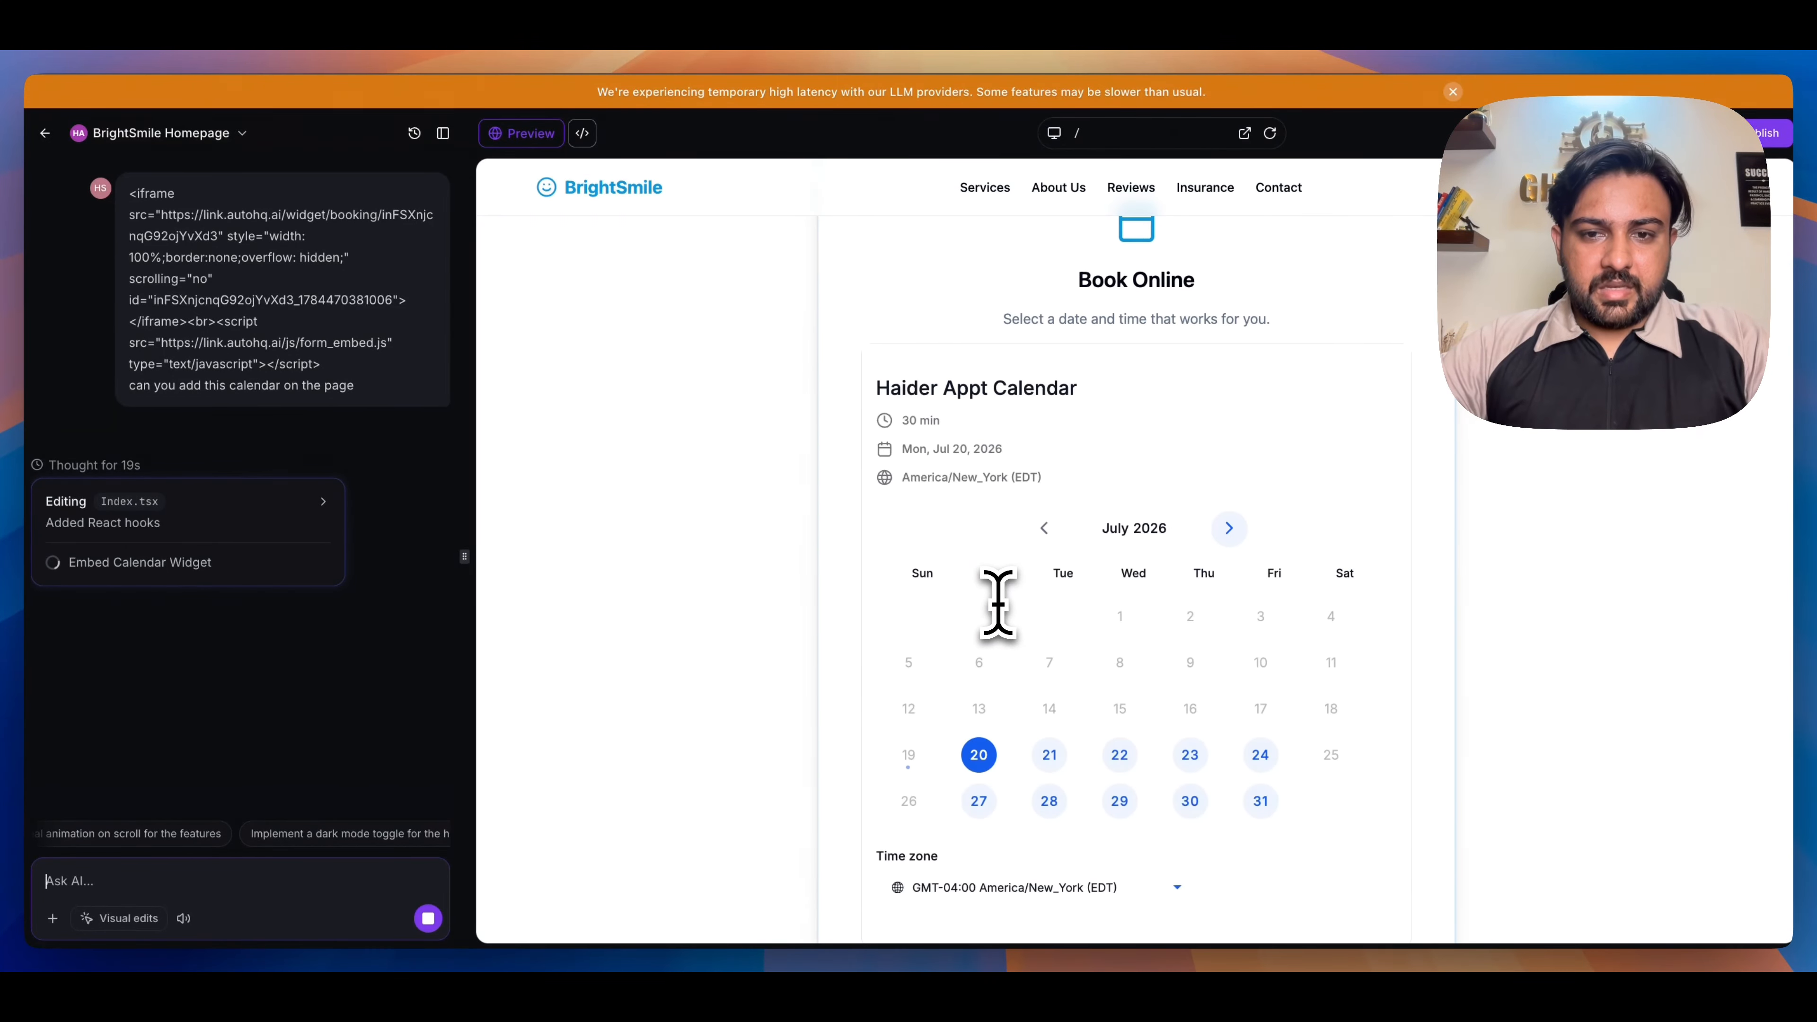
{"action": "scroll", "coordinate": [1030, 655], "scroll_direction": "down", "scroll_amount": 1}
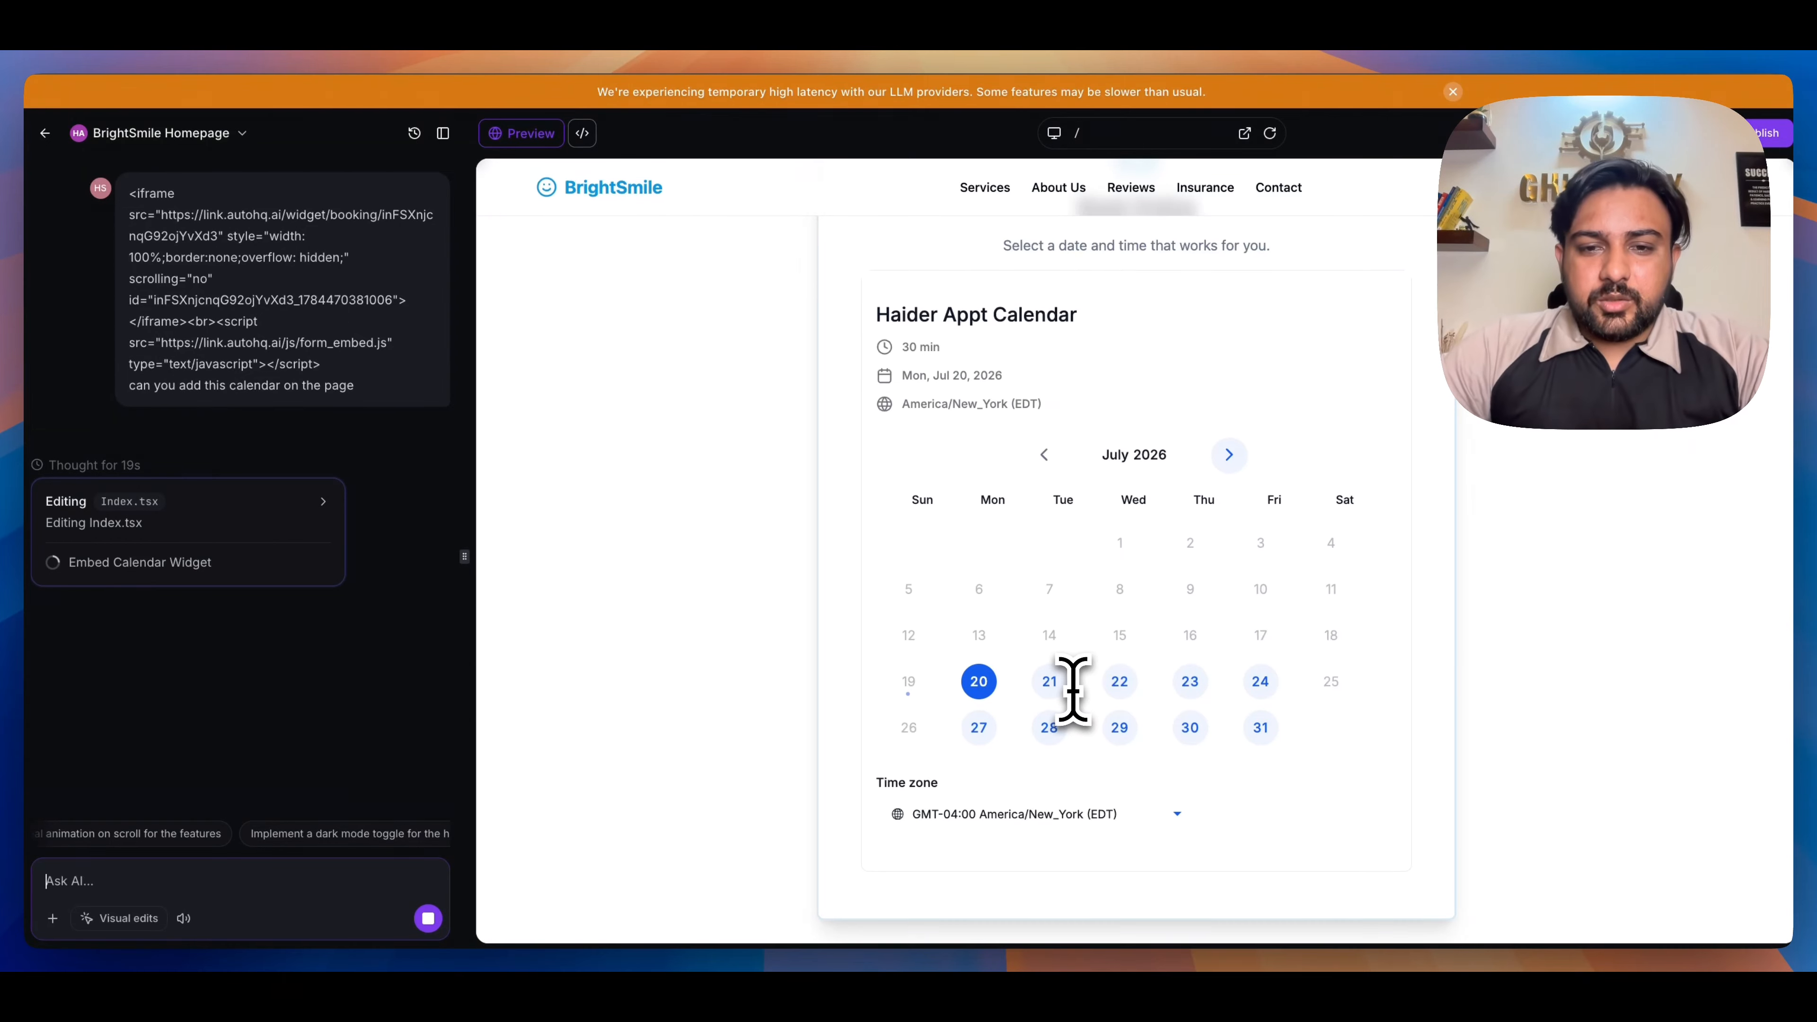
{"action": "scroll", "coordinate": [1073, 691], "scroll_direction": "up", "scroll_amount": 15}
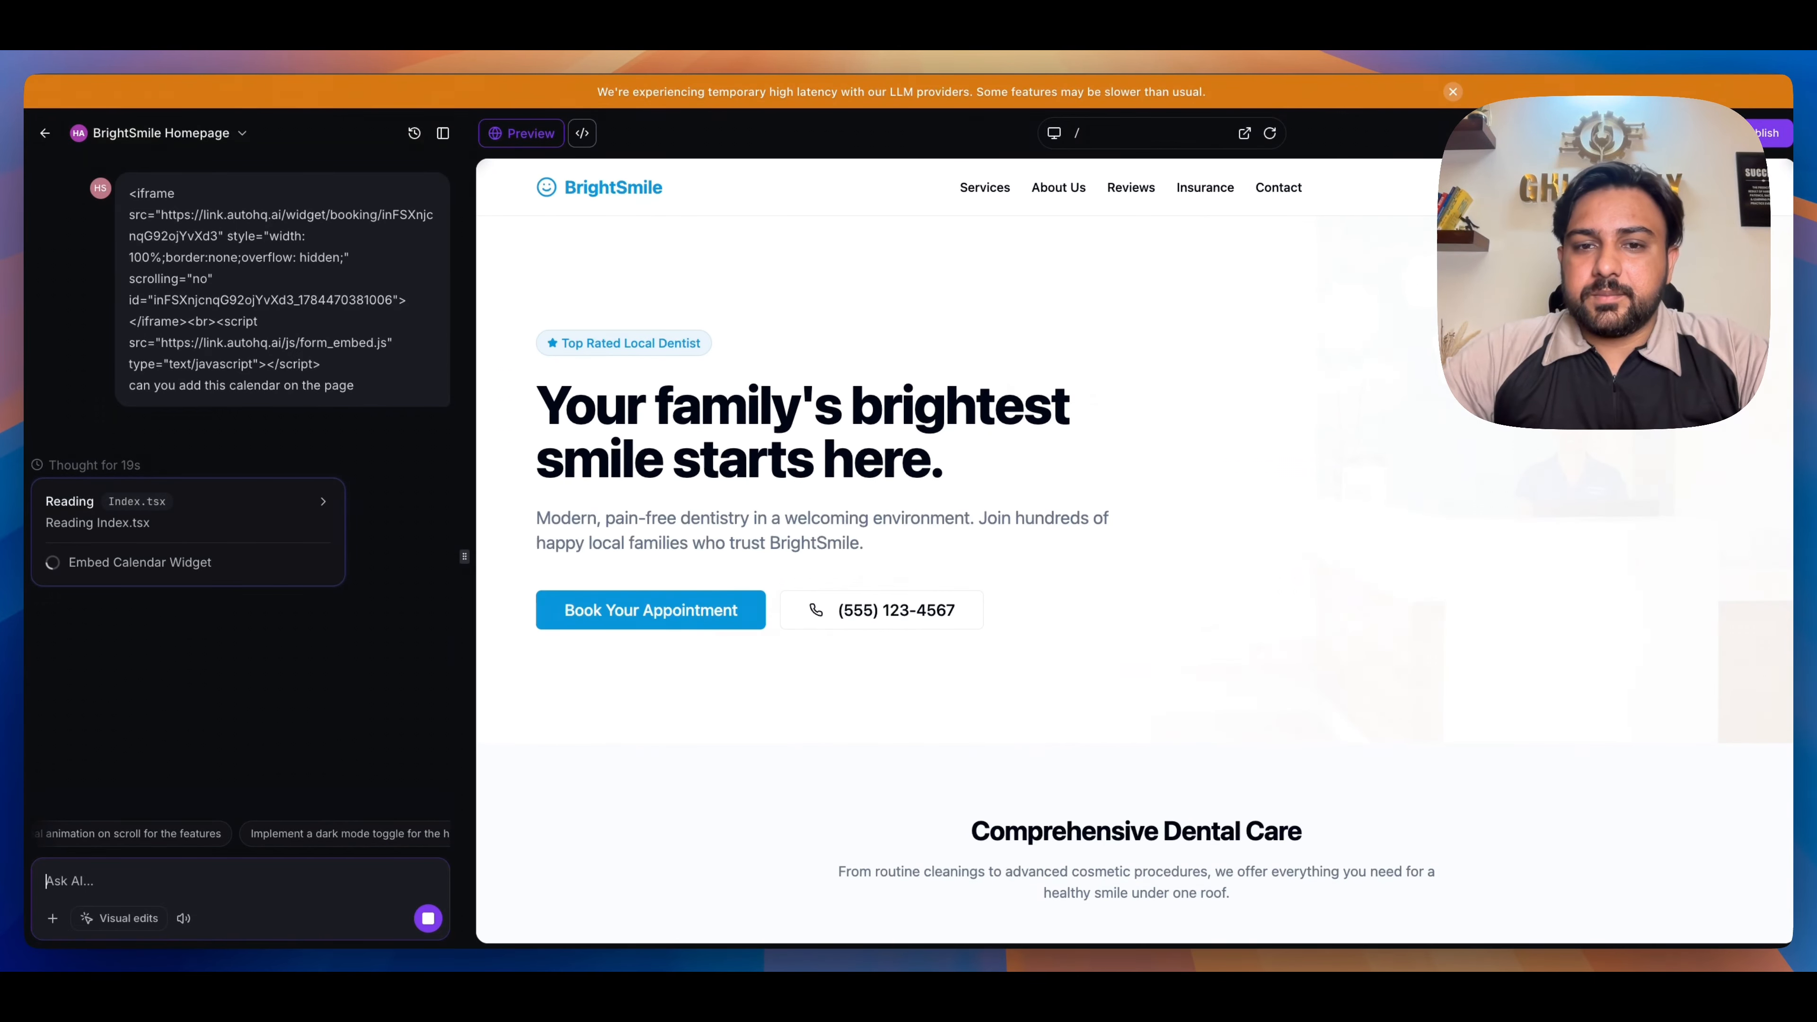
- Publish the updated homepage with the embedded booking calendar to the live site
{"action": "scroll", "coordinate": [1095, 429], "scroll_direction": "down", "scroll_amount": 10}
{"action": "scroll", "coordinate": [1102, 472], "scroll_direction": "up", "scroll_amount": 3}
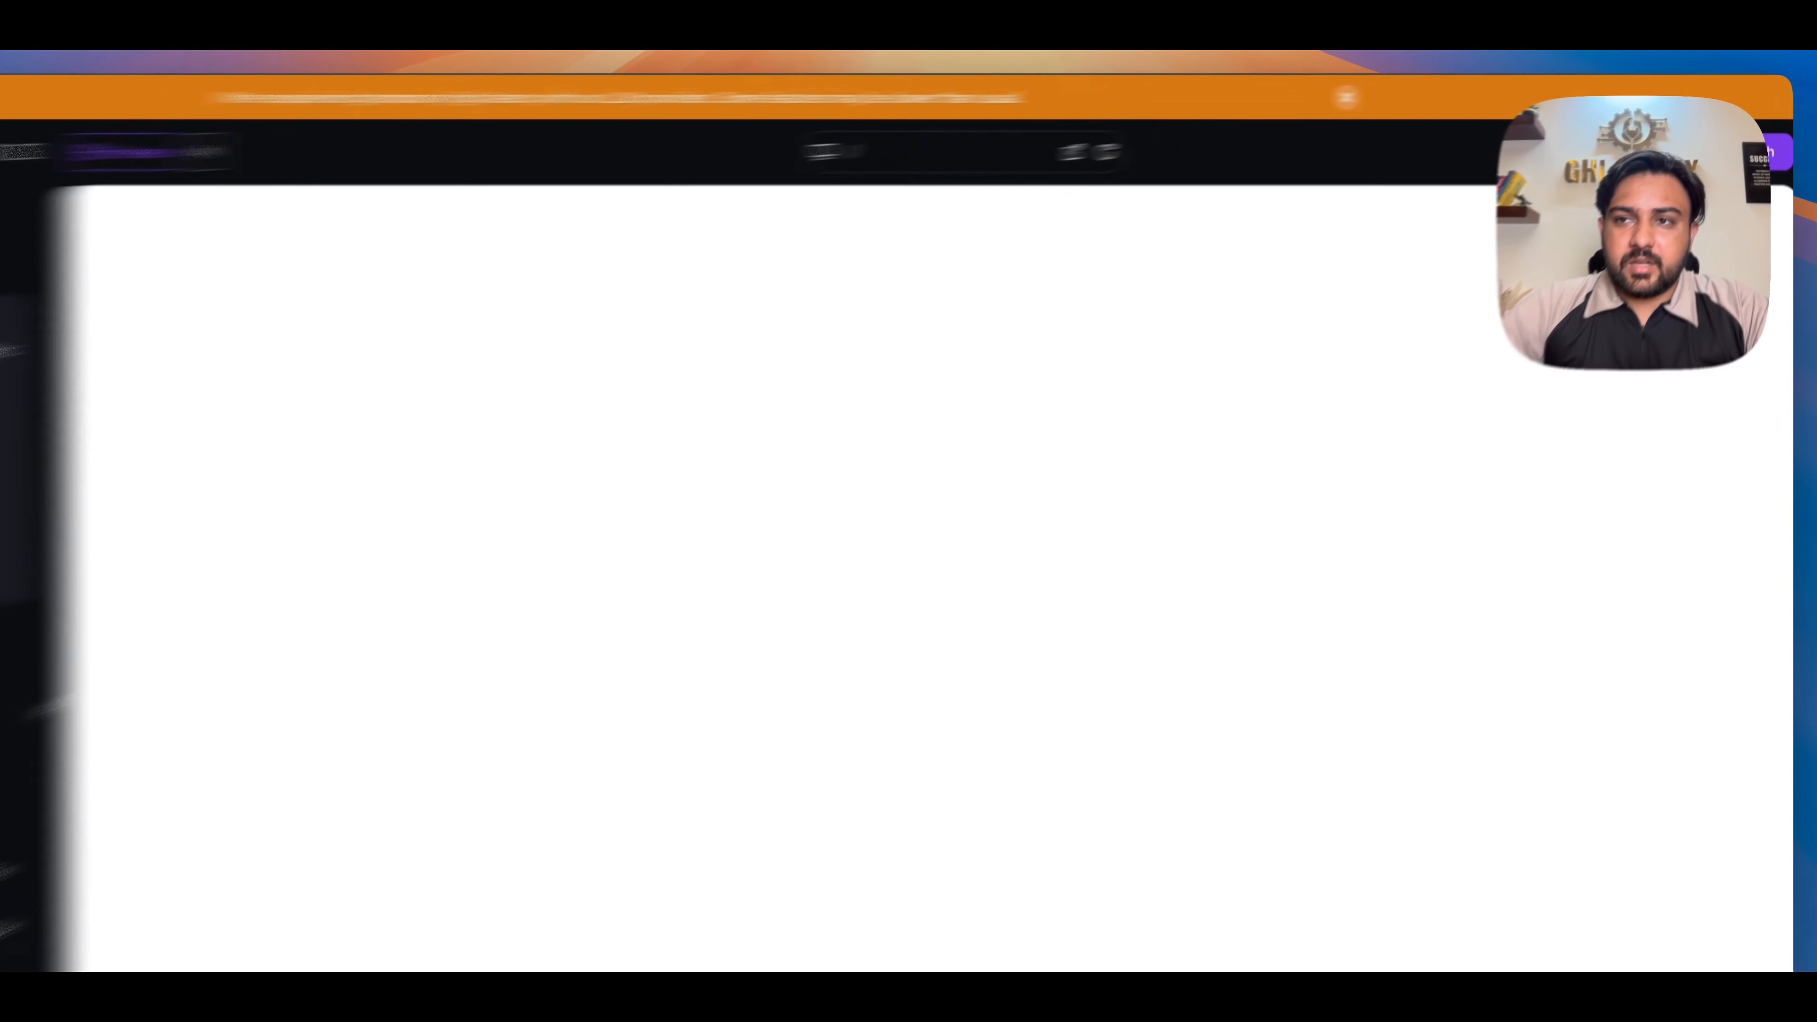
{"action": "left_click", "coordinate": [1767, 133]}
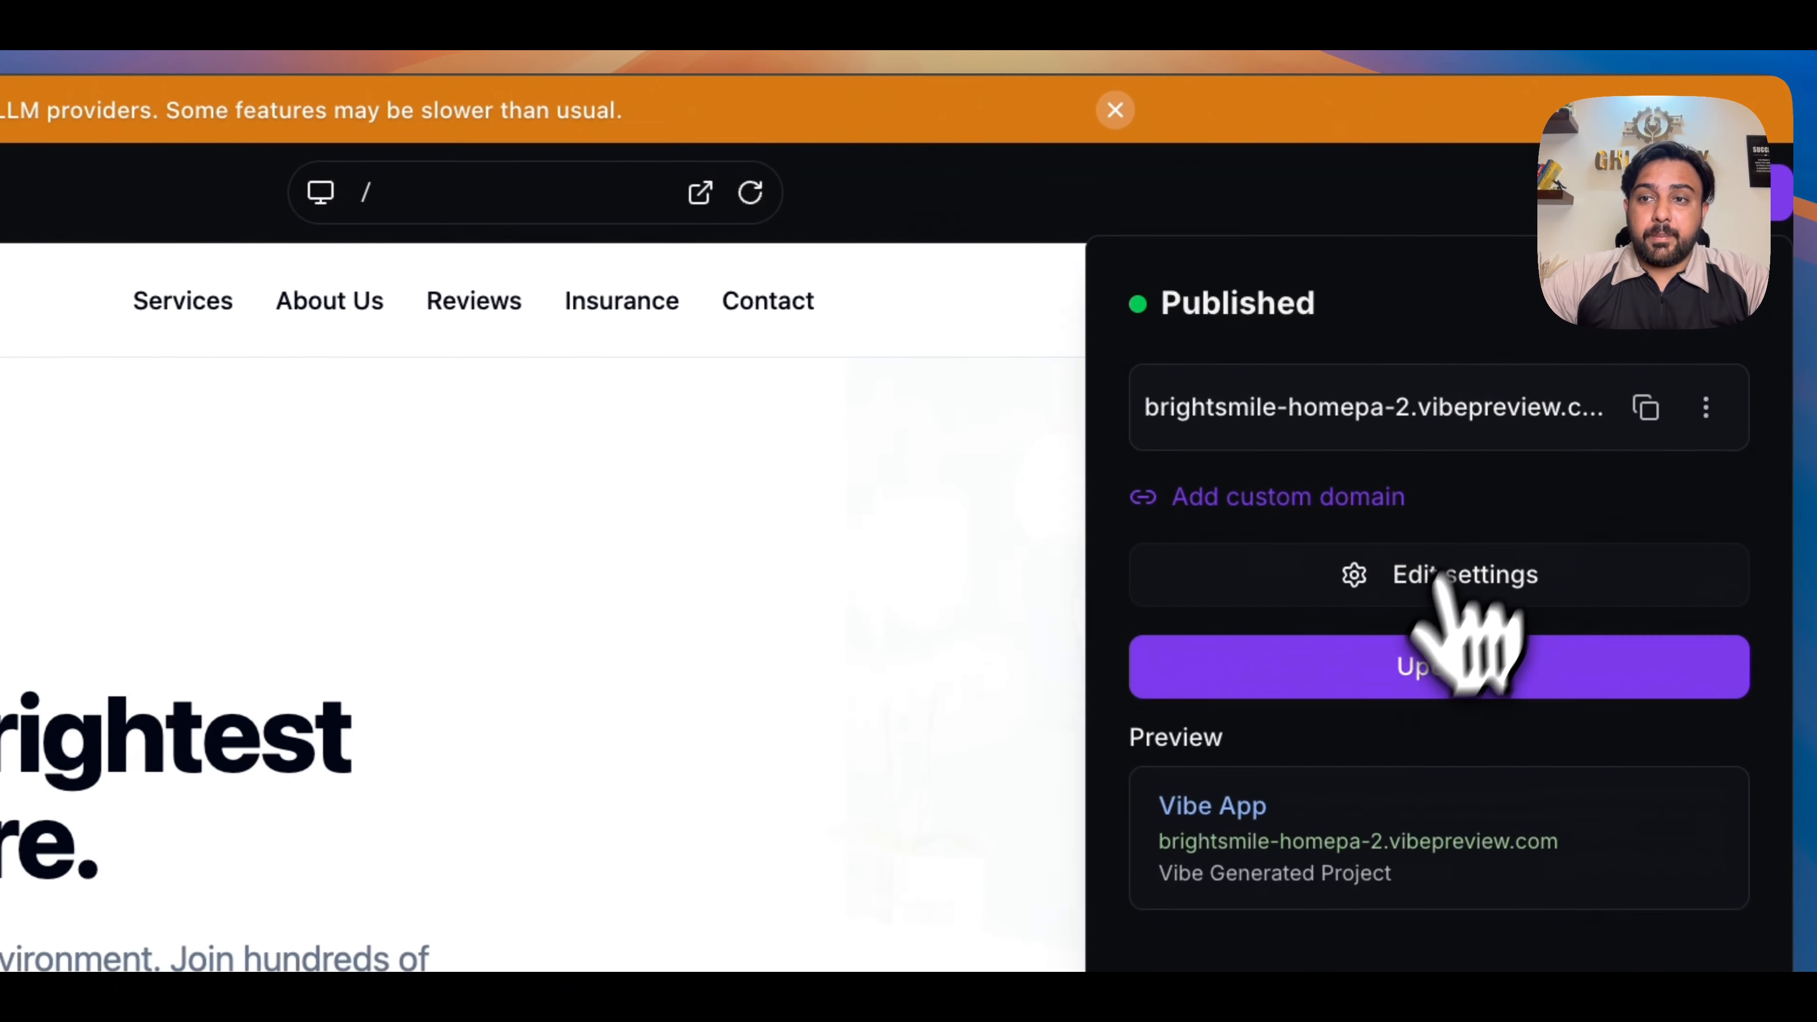
{"action": "left_click", "coordinate": [1406, 676]}
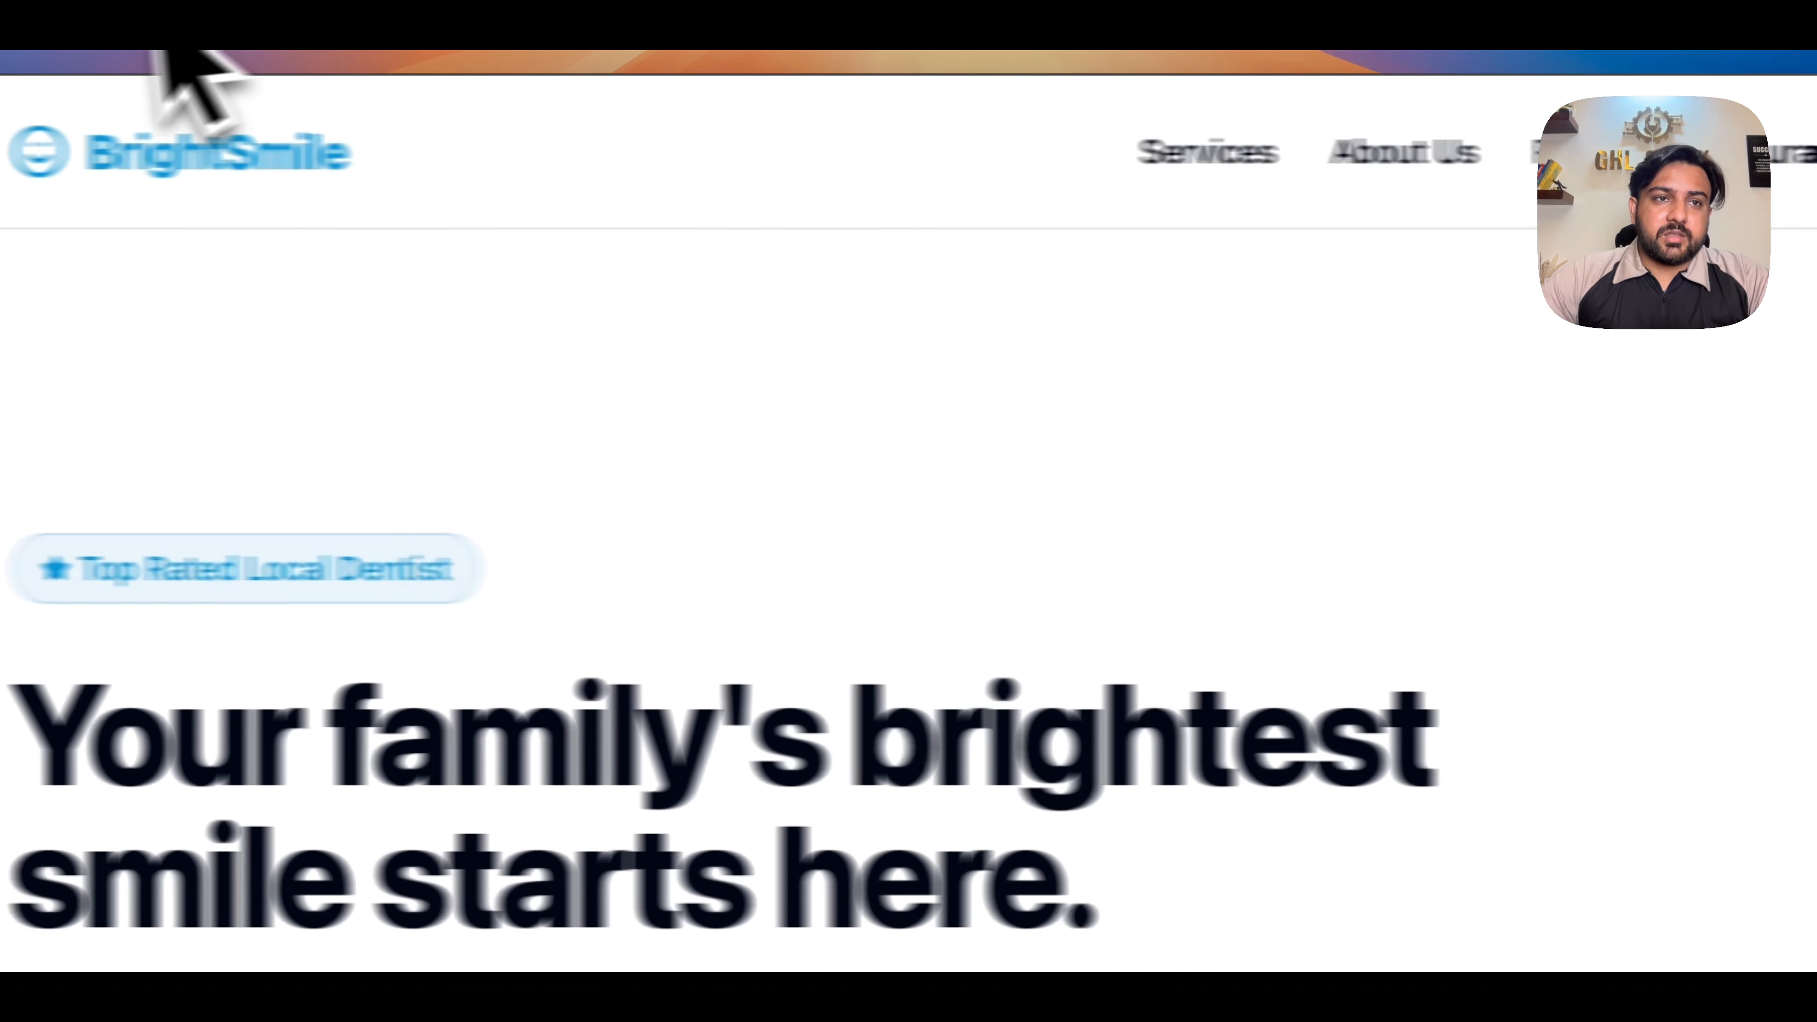
- Look over the published homepage down to the Book Online section and examine the embedded booking calendar
{"action": "scroll", "coordinate": [1148, 609], "scroll_direction": "down", "scroll_amount": 15}
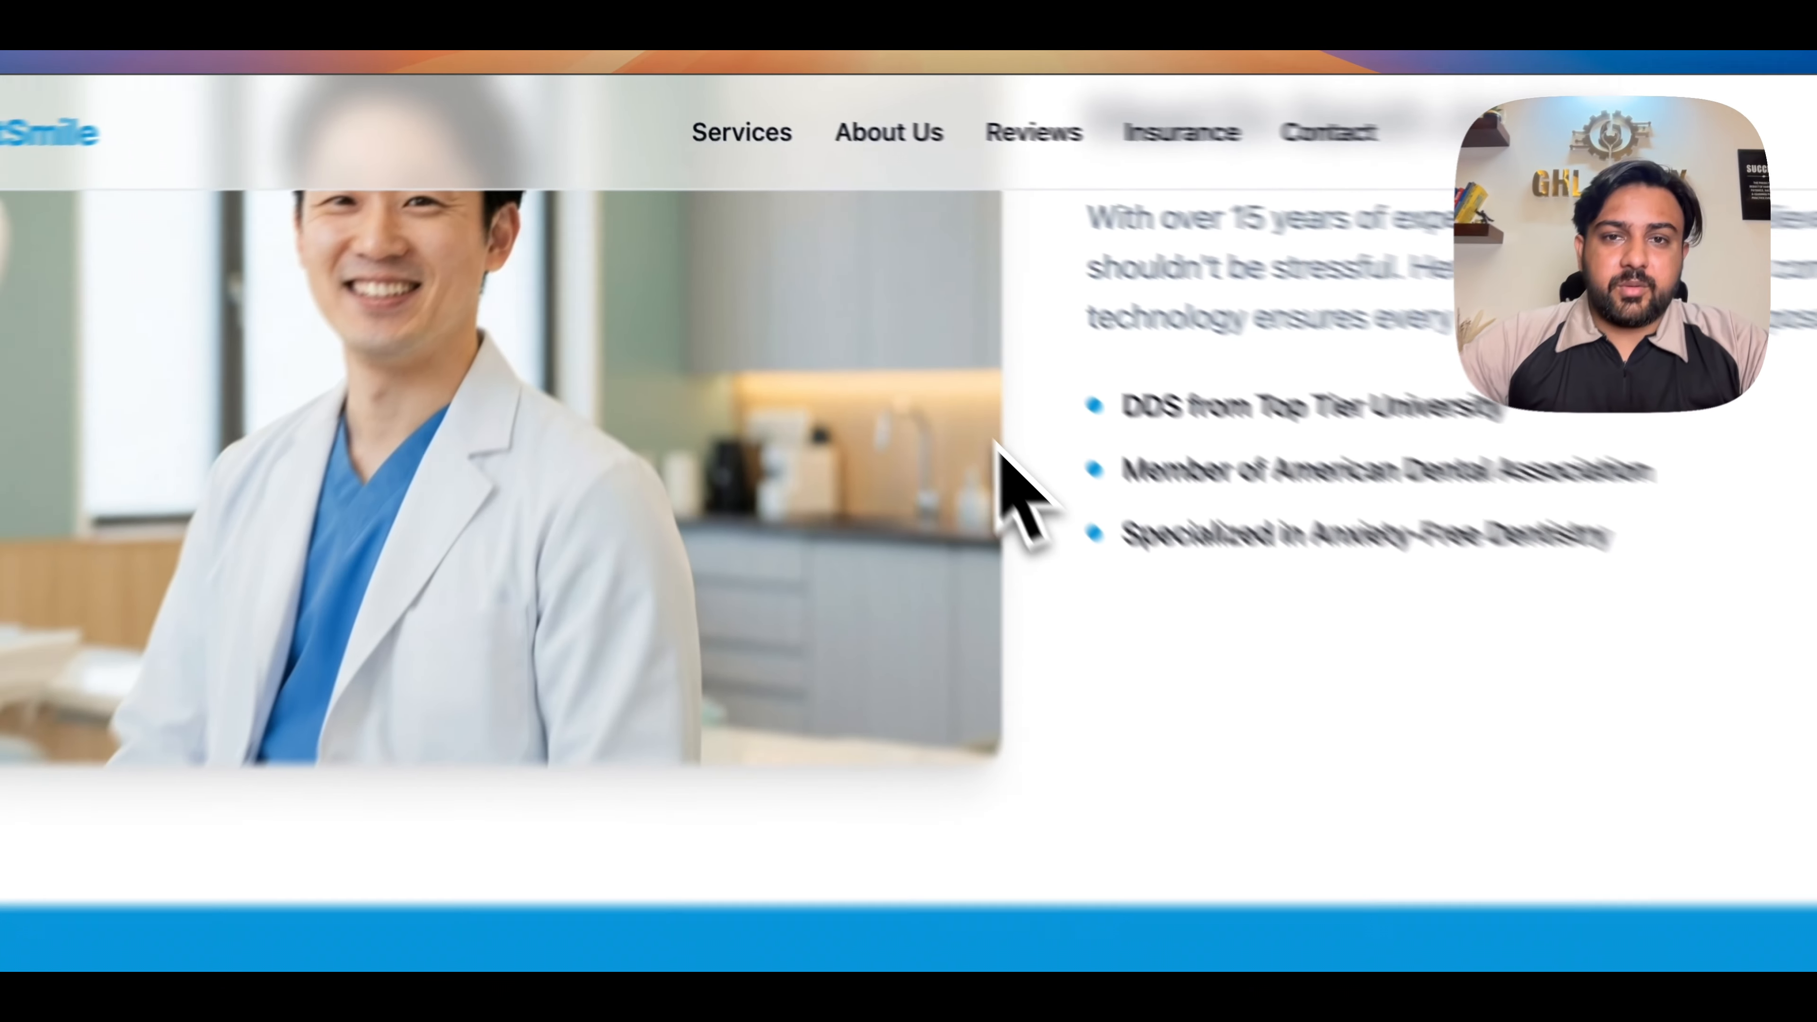
{"action": "scroll", "coordinate": [952, 487], "scroll_direction": "down", "scroll_amount": 10}
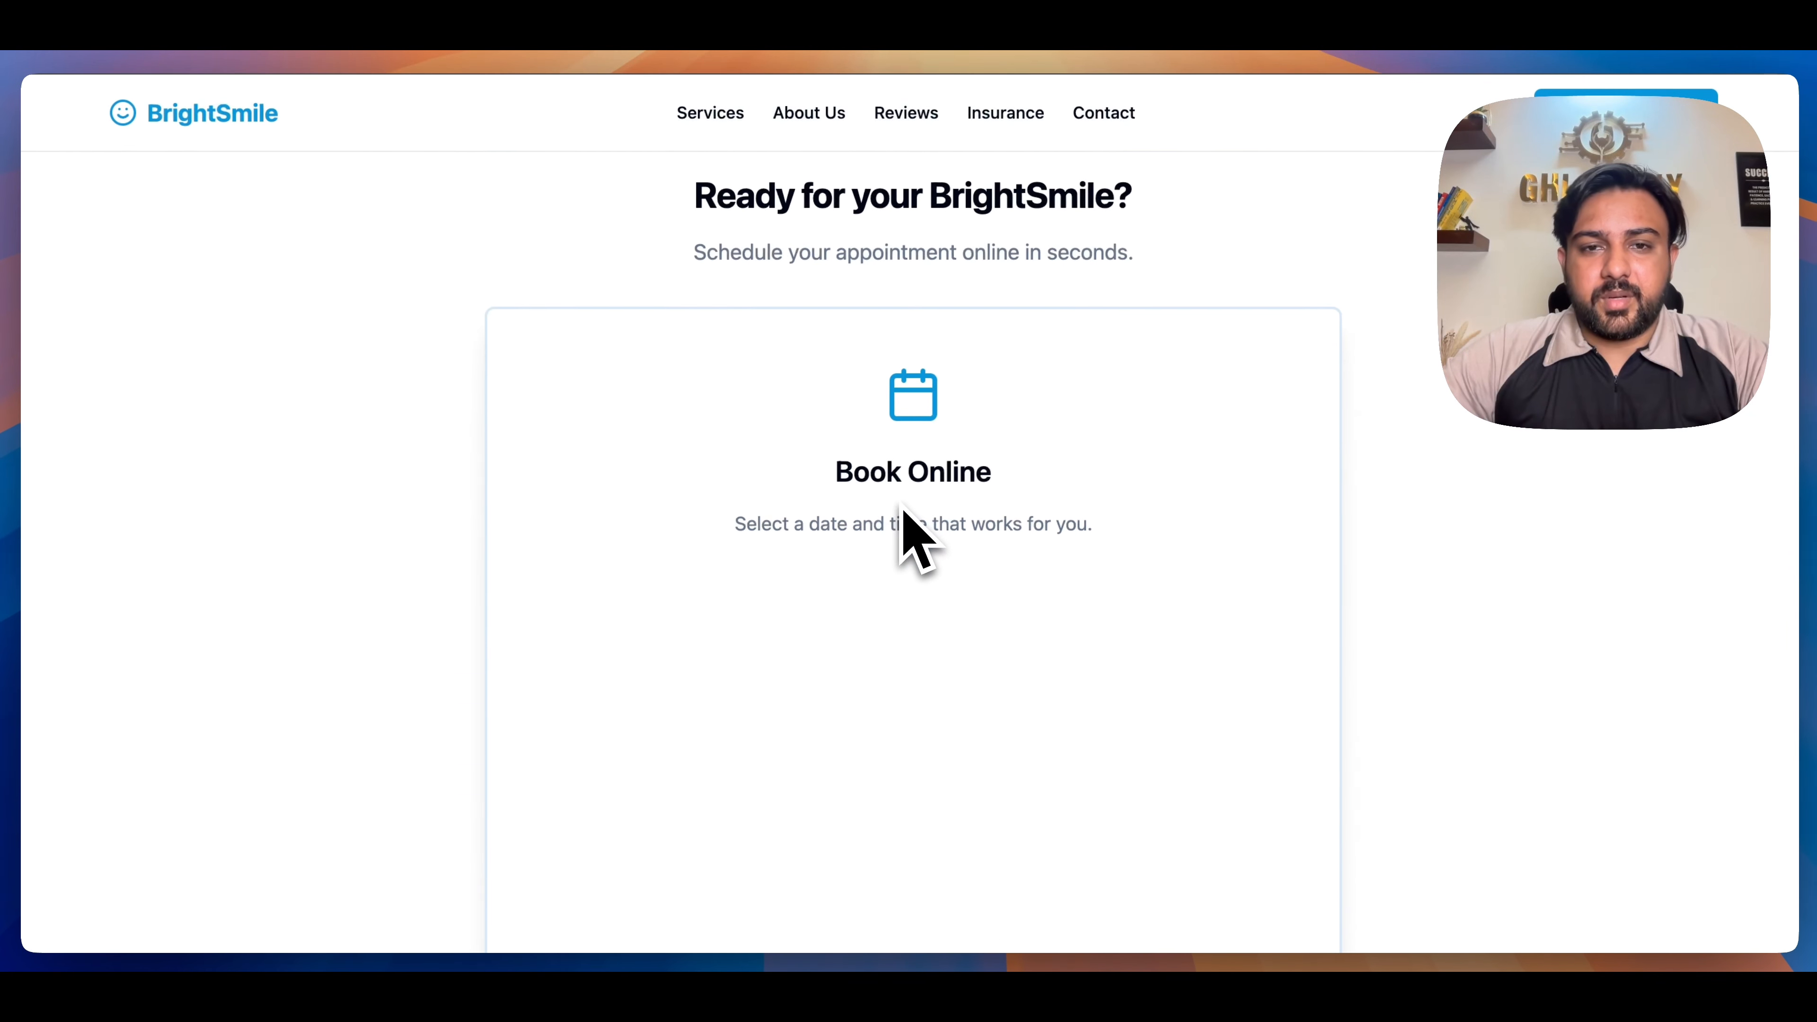
{"action": "scroll", "coordinate": [901, 528], "scroll_direction": "down", "scroll_amount": 5}
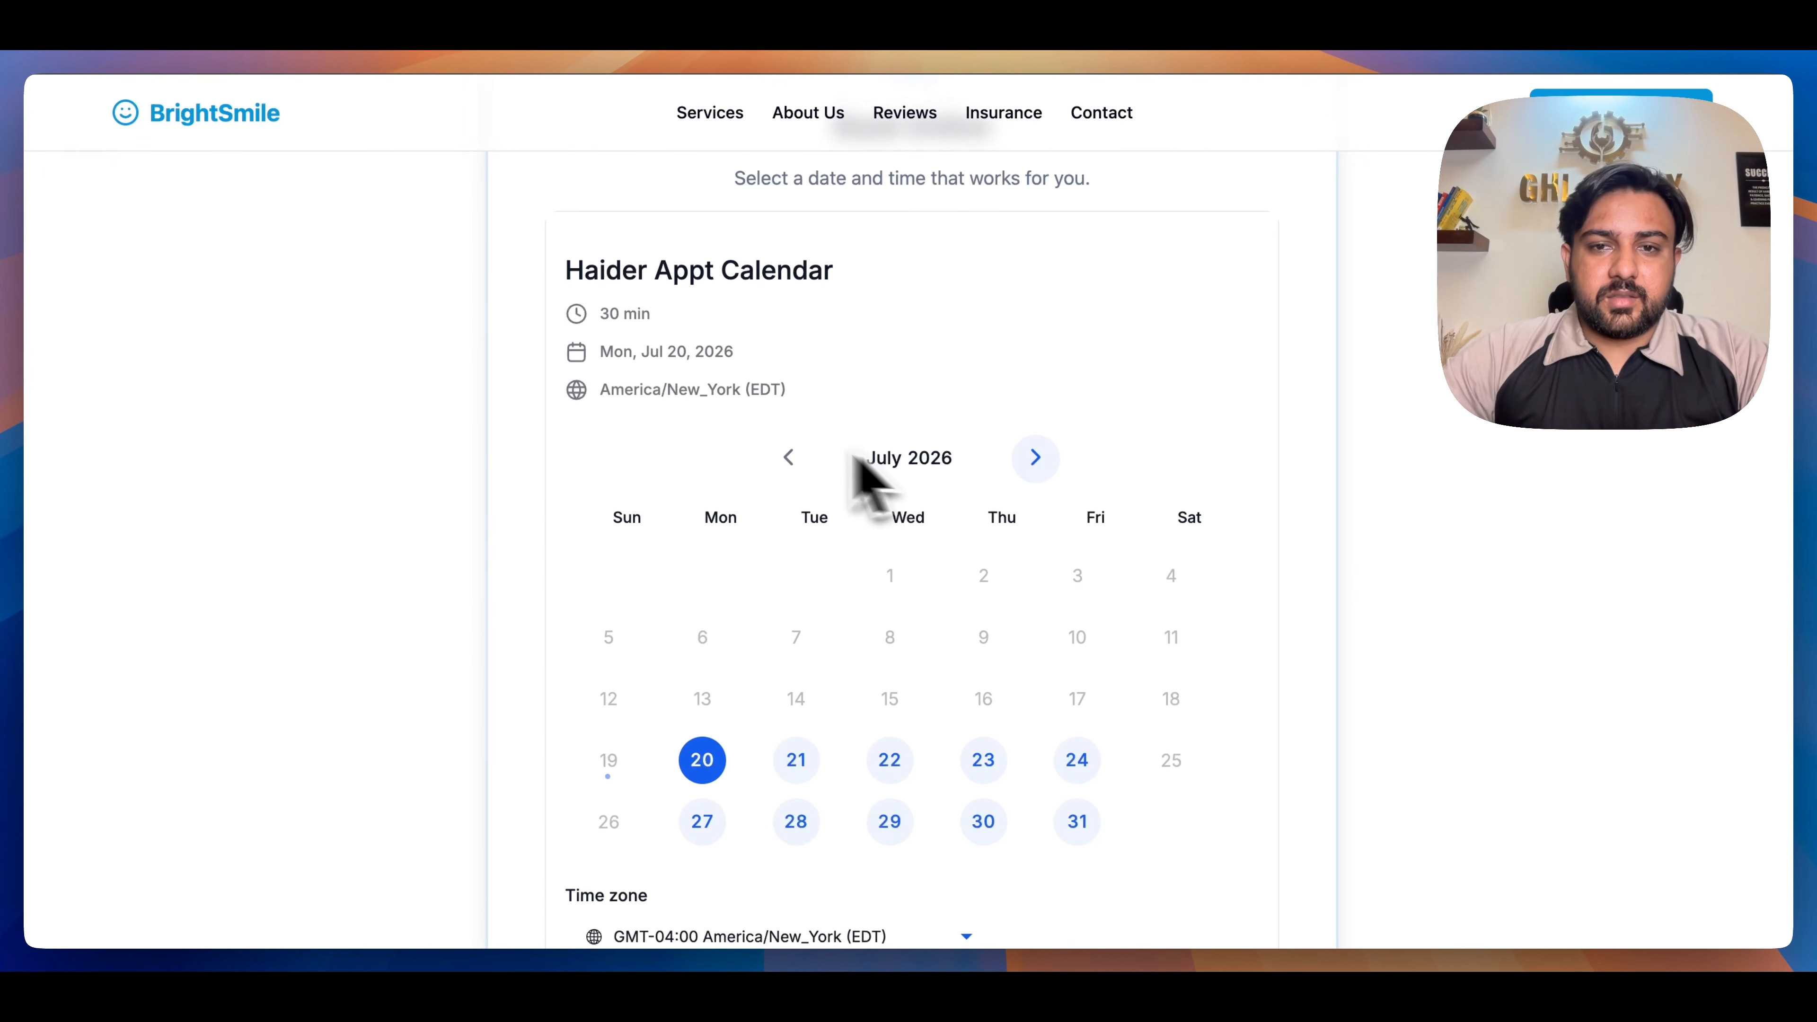
{"action": "scroll", "coordinate": [830, 530], "scroll_direction": "down", "scroll_amount": 1}
{"action": "scroll", "coordinate": [807, 583], "scroll_direction": "down", "scroll_amount": 2}
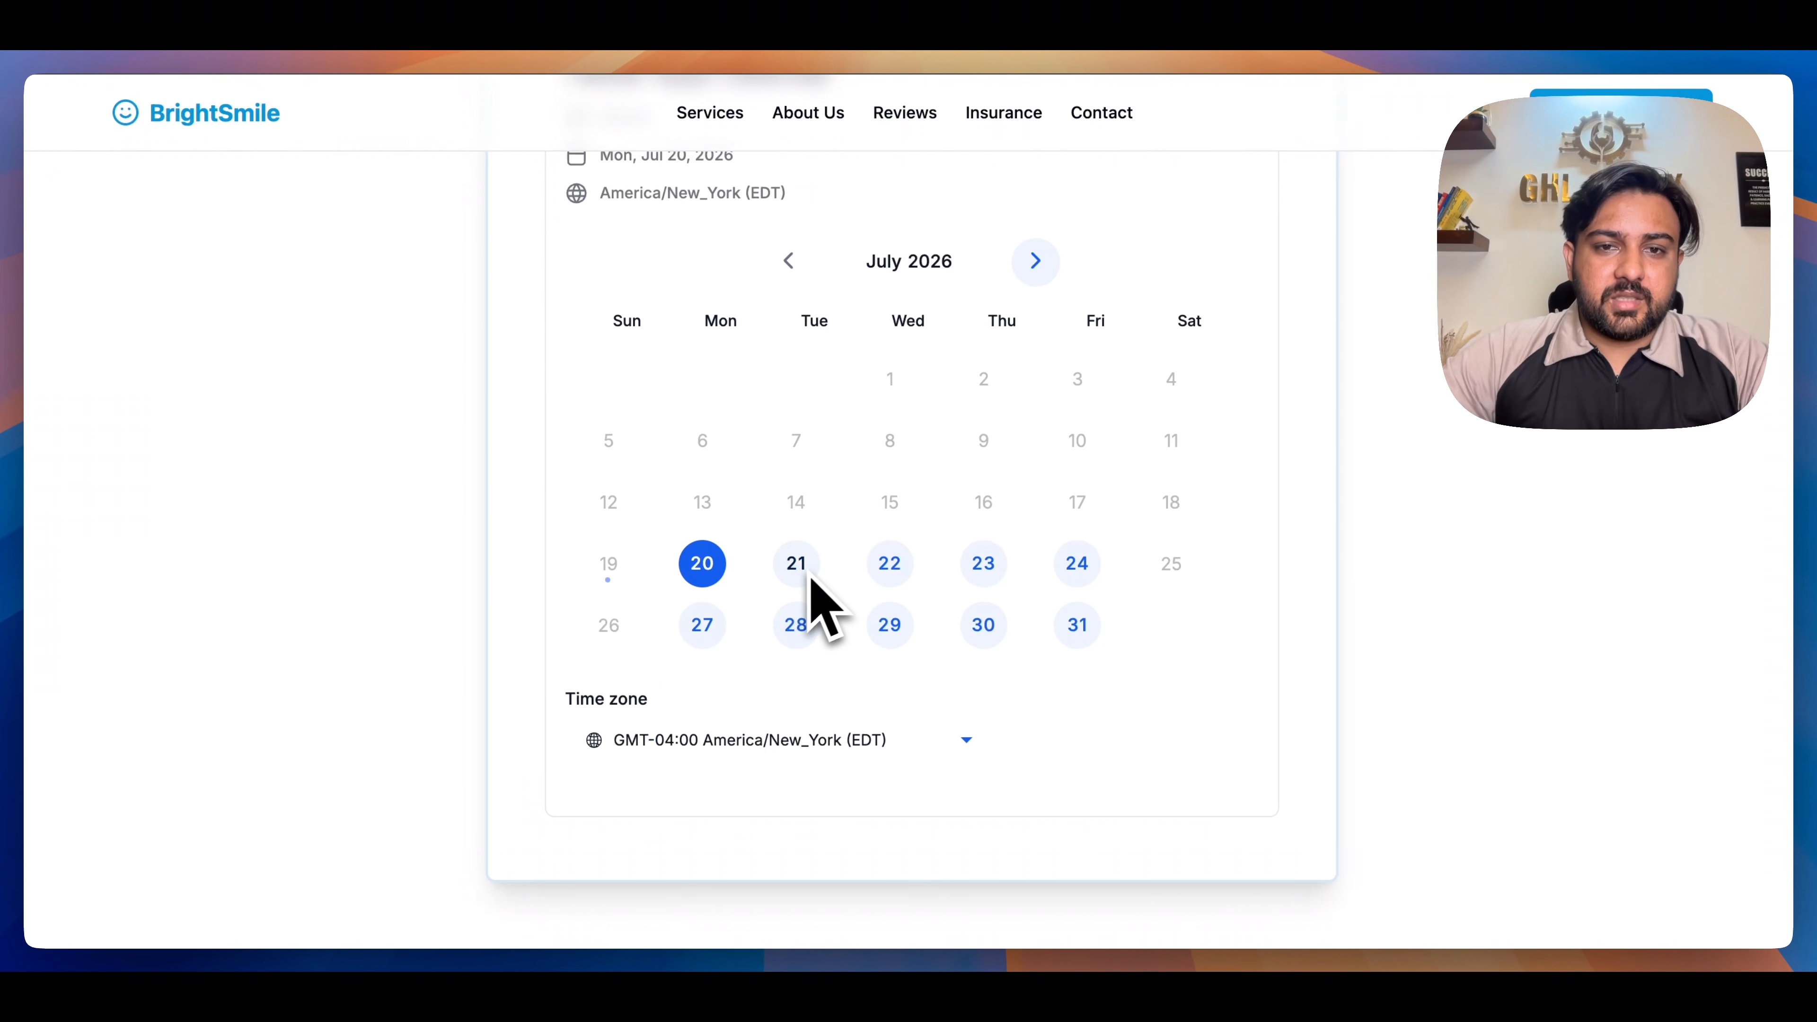
{"action": "scroll", "coordinate": [811, 608], "scroll_direction": "up", "scroll_amount": 3}
{"action": "scroll", "coordinate": [742, 277], "scroll_direction": "down", "scroll_amount": 2}
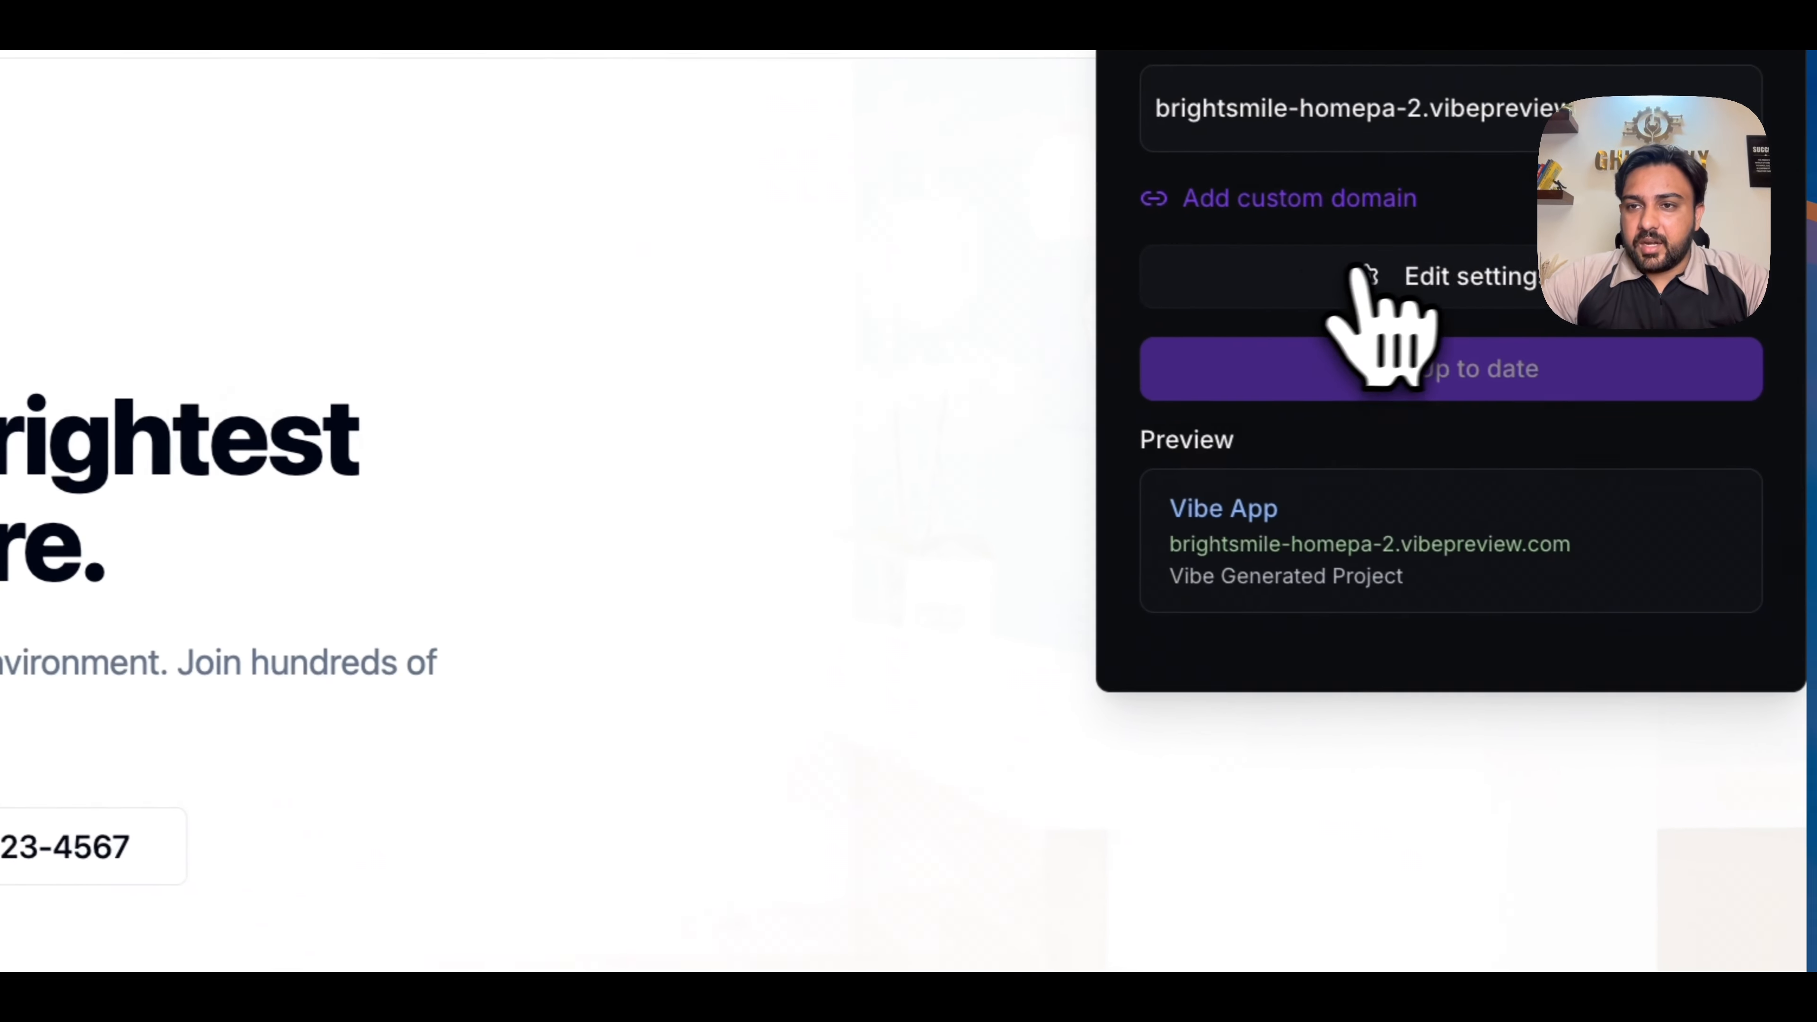
- Review the published site's icon, title, description and social image settings, and close them without editing
{"action": "left_click", "coordinate": [1359, 279]}
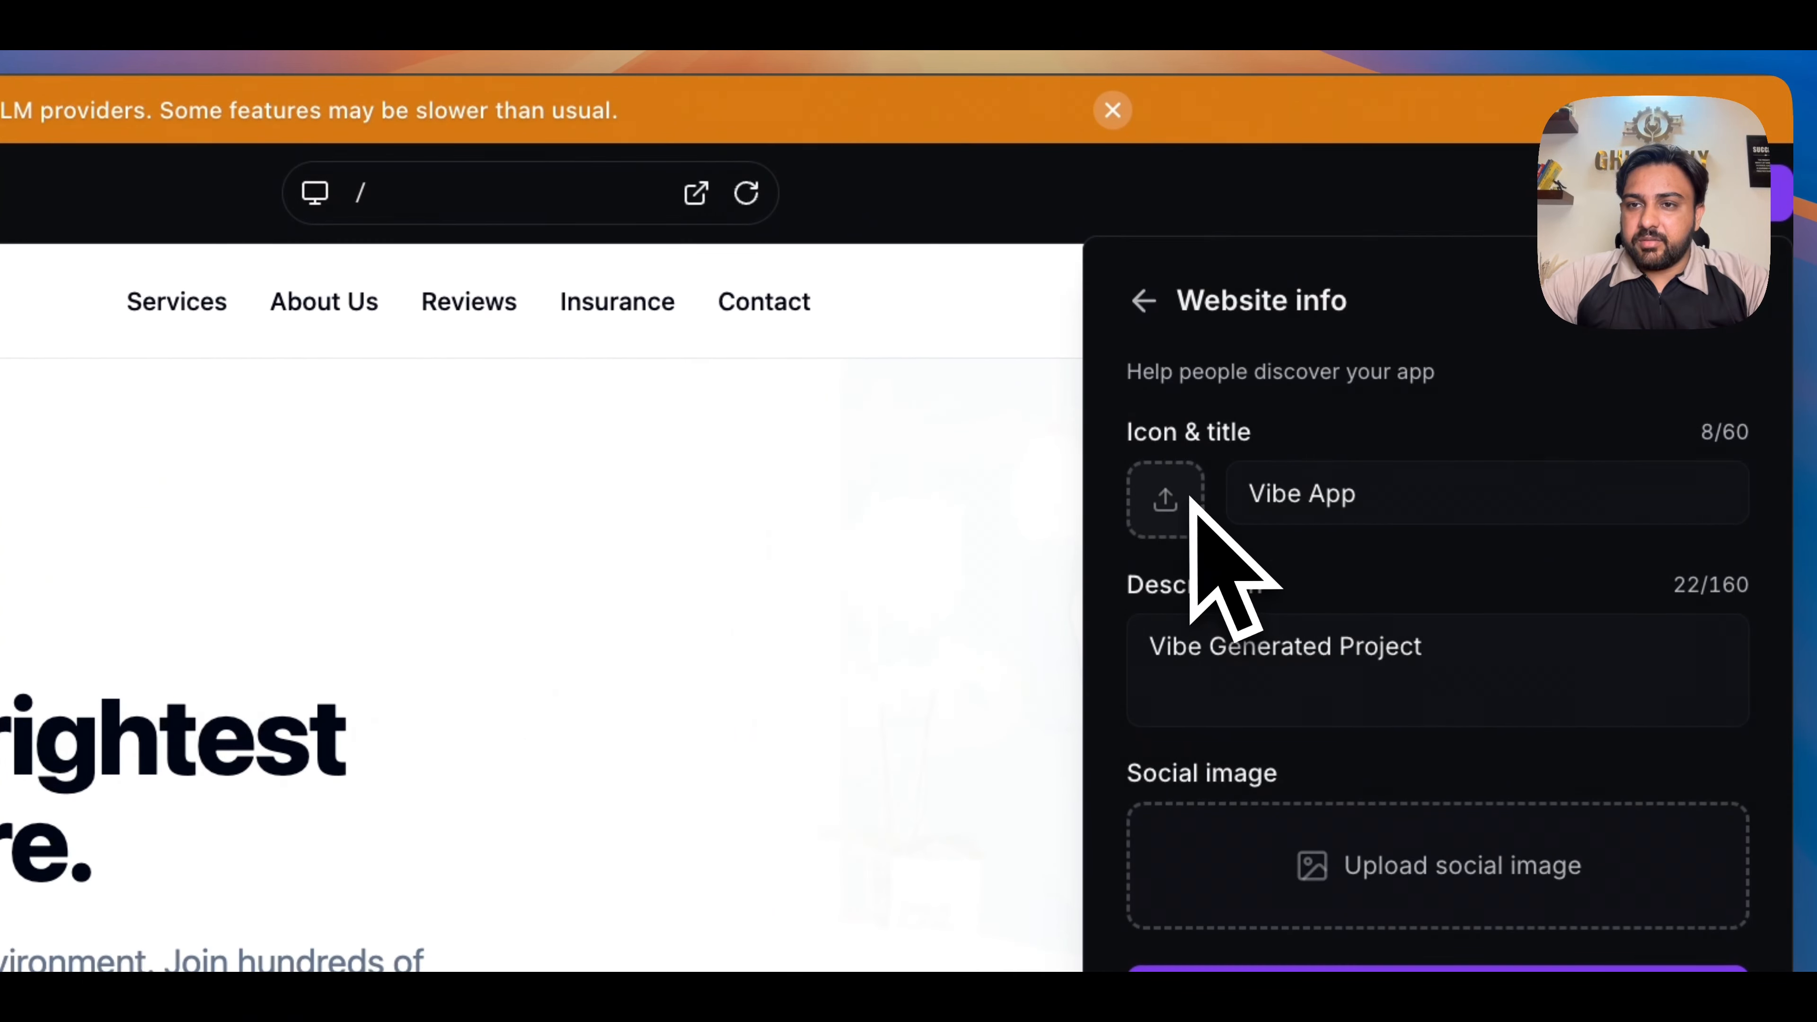
{"action": "left_click", "coordinate": [1218, 649]}
{"action": "key", "text": "super+a"}
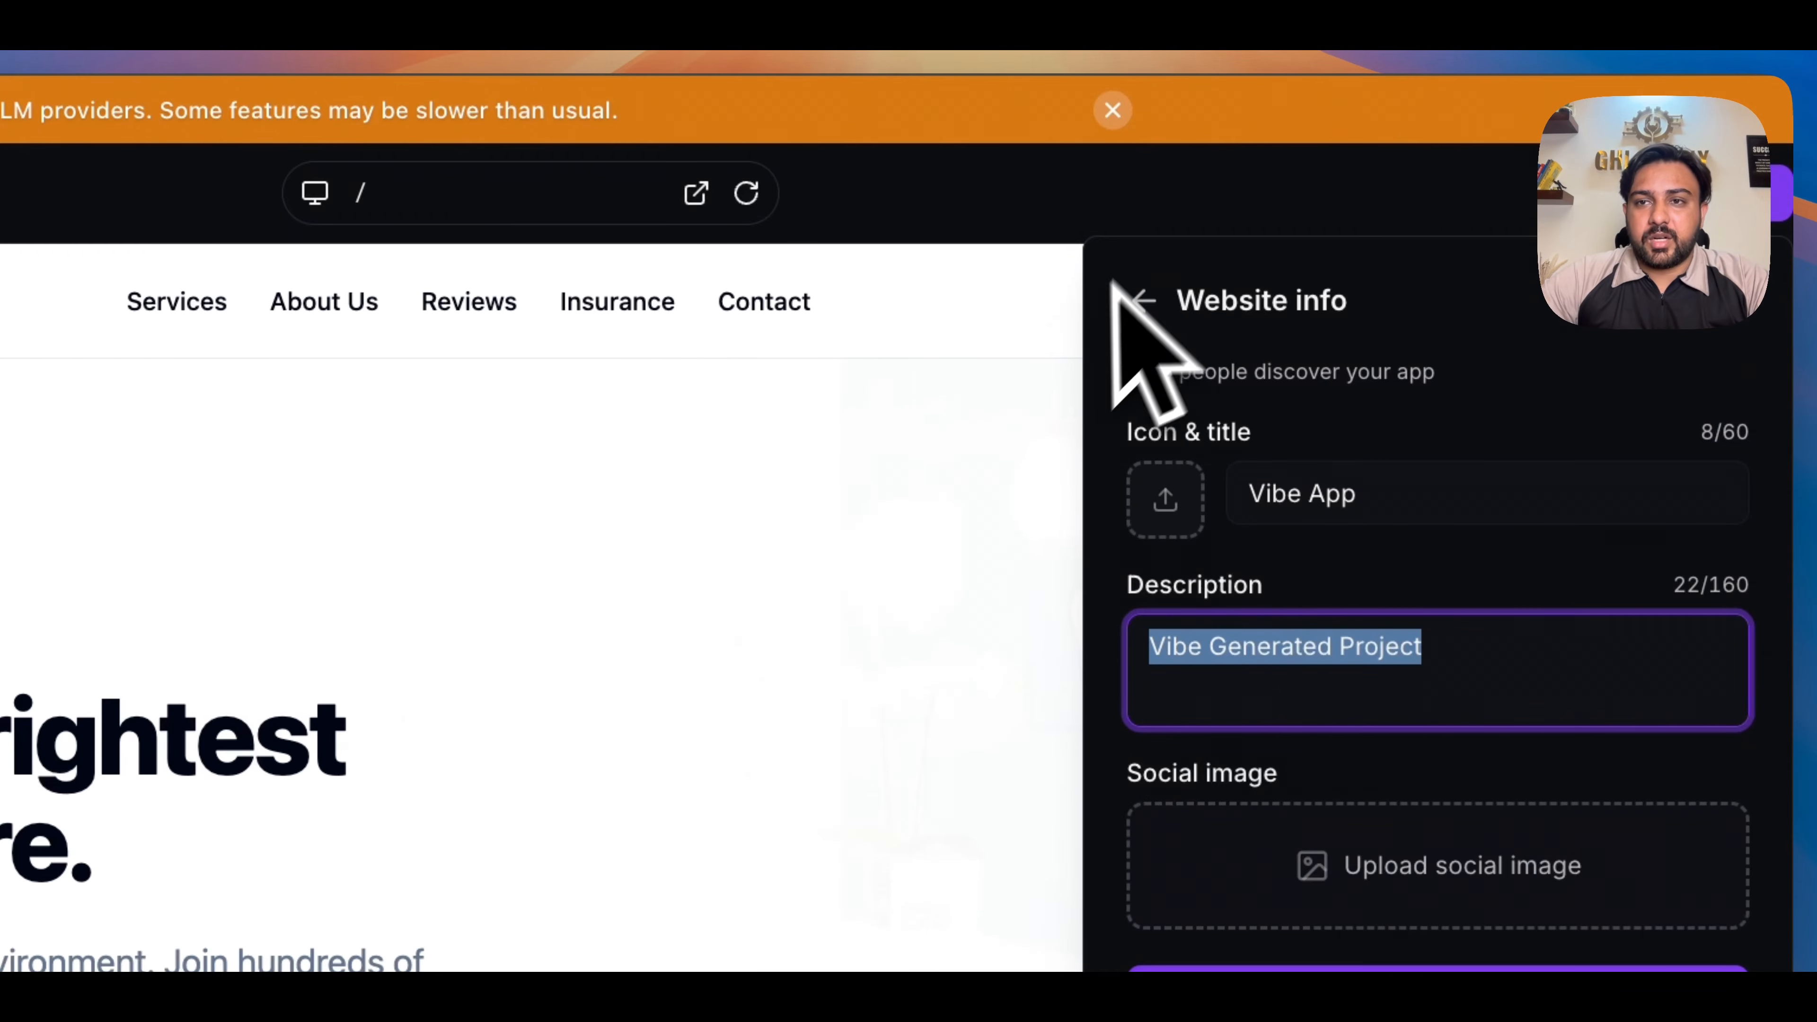
{"action": "left_click", "coordinate": [1145, 300]}
{"action": "left_click", "coordinate": [923, 578]}
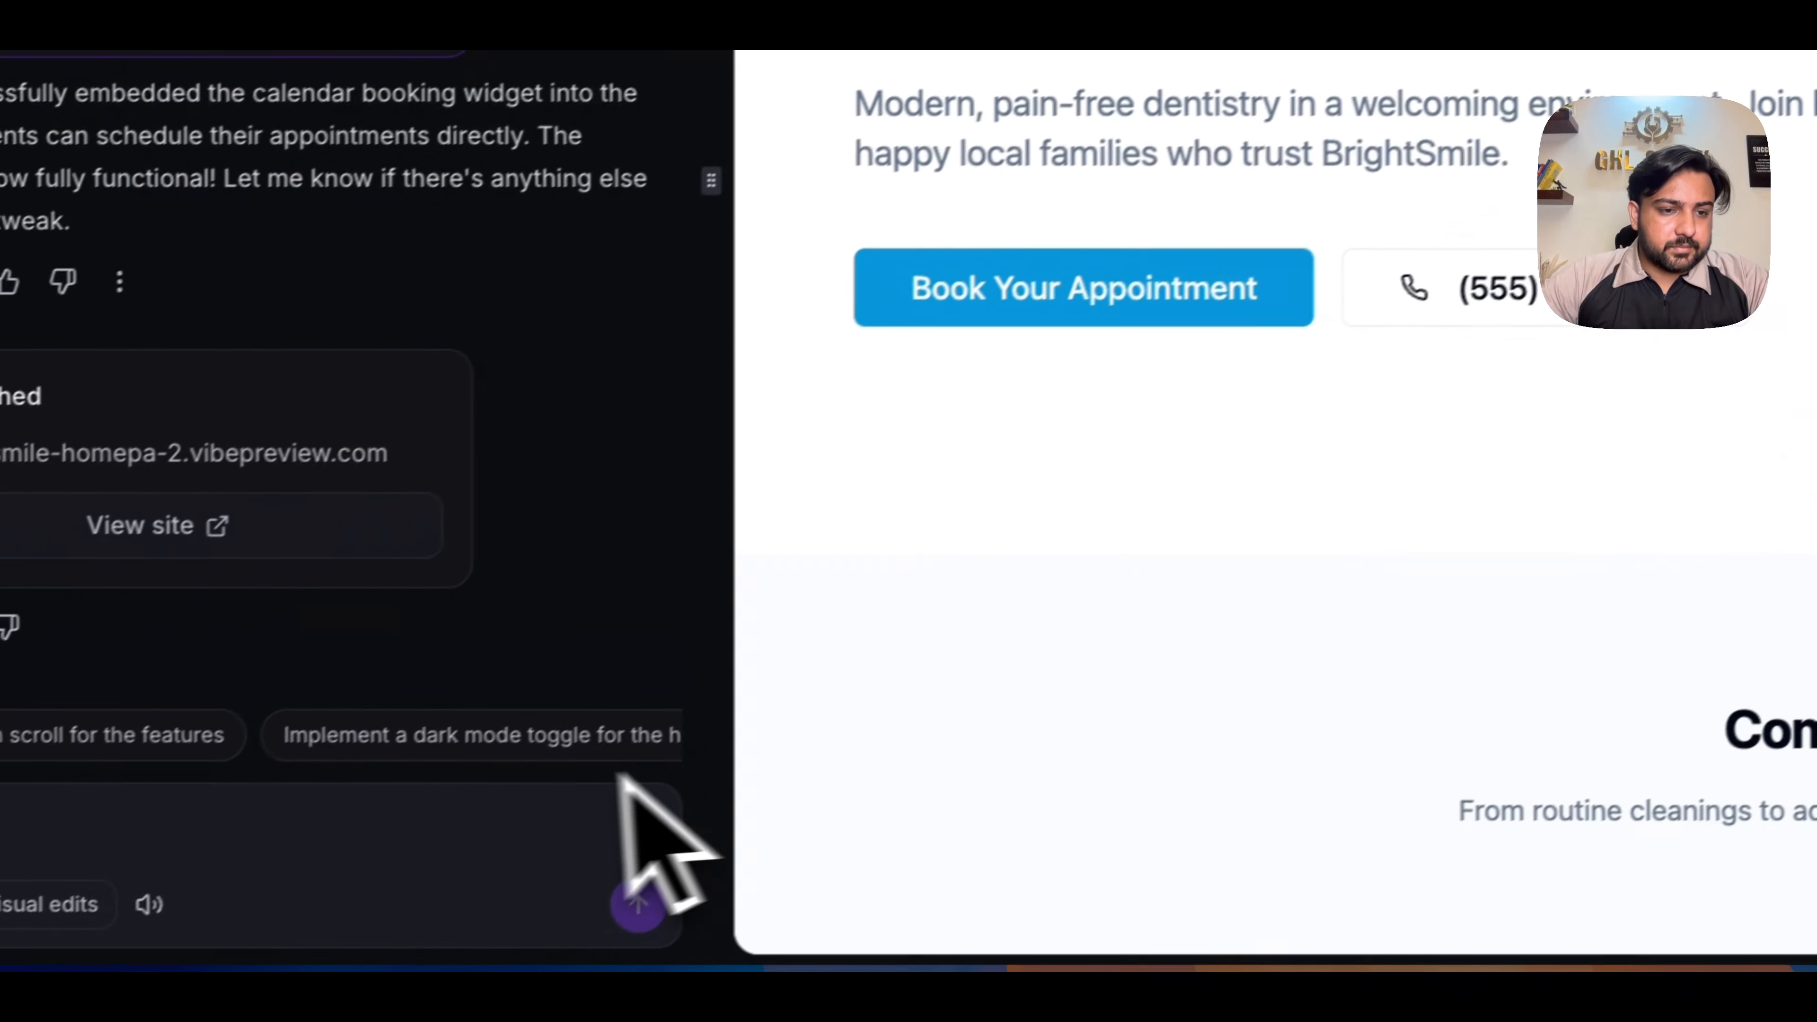
- Open the project's SEO settings and read the requirements for enabling Advanced SEO Support
{"action": "left_click", "coordinate": [82, 889]}
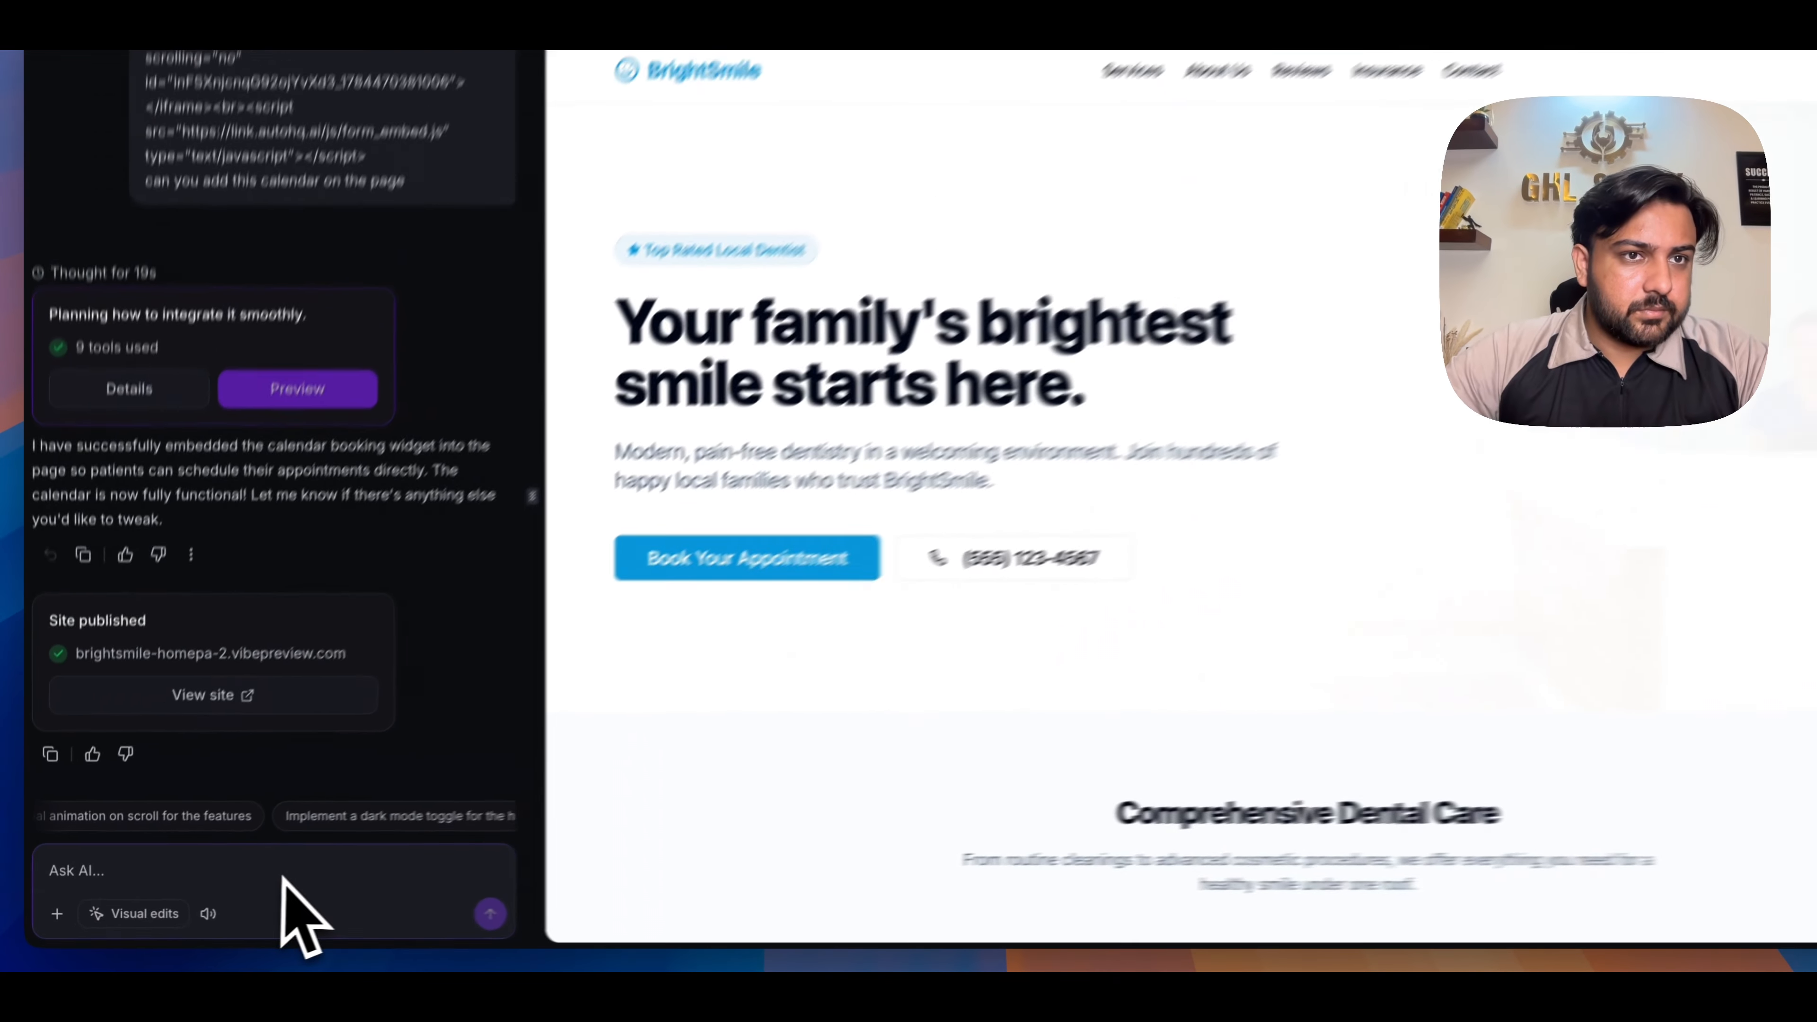
{"action": "left_click", "coordinate": [236, 133]}
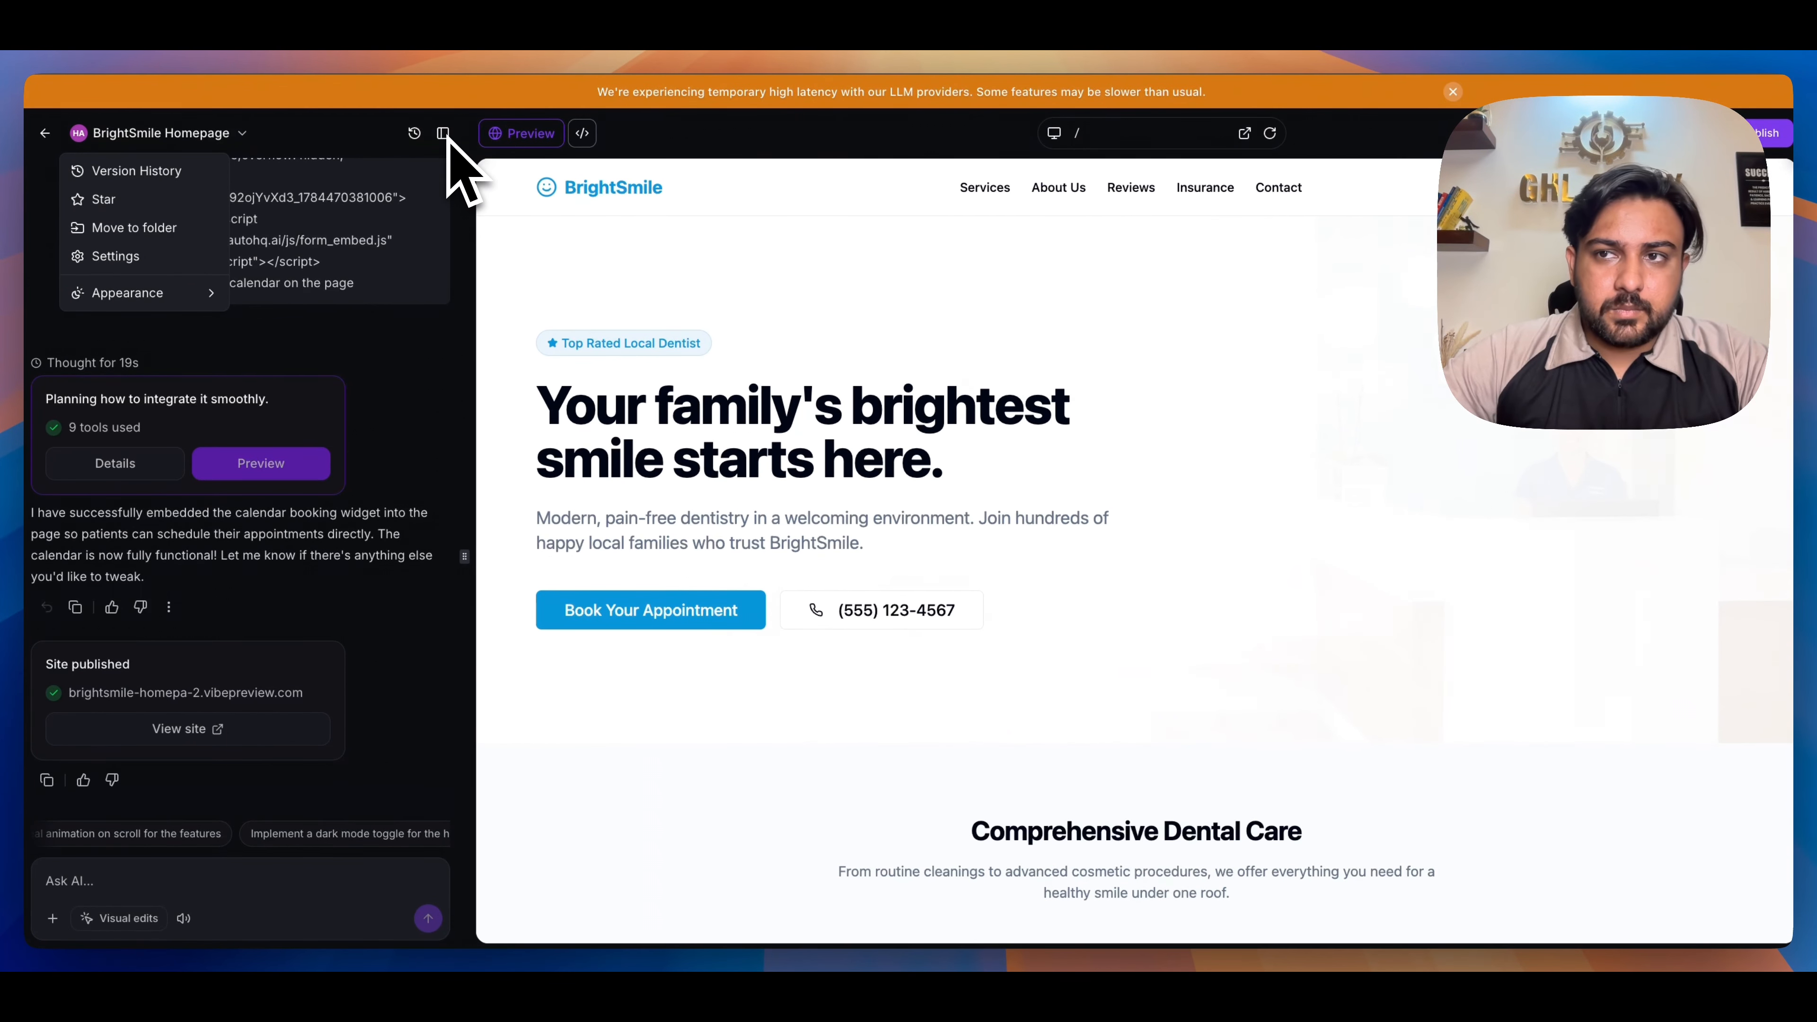
{"action": "left_click", "coordinate": [175, 252]}
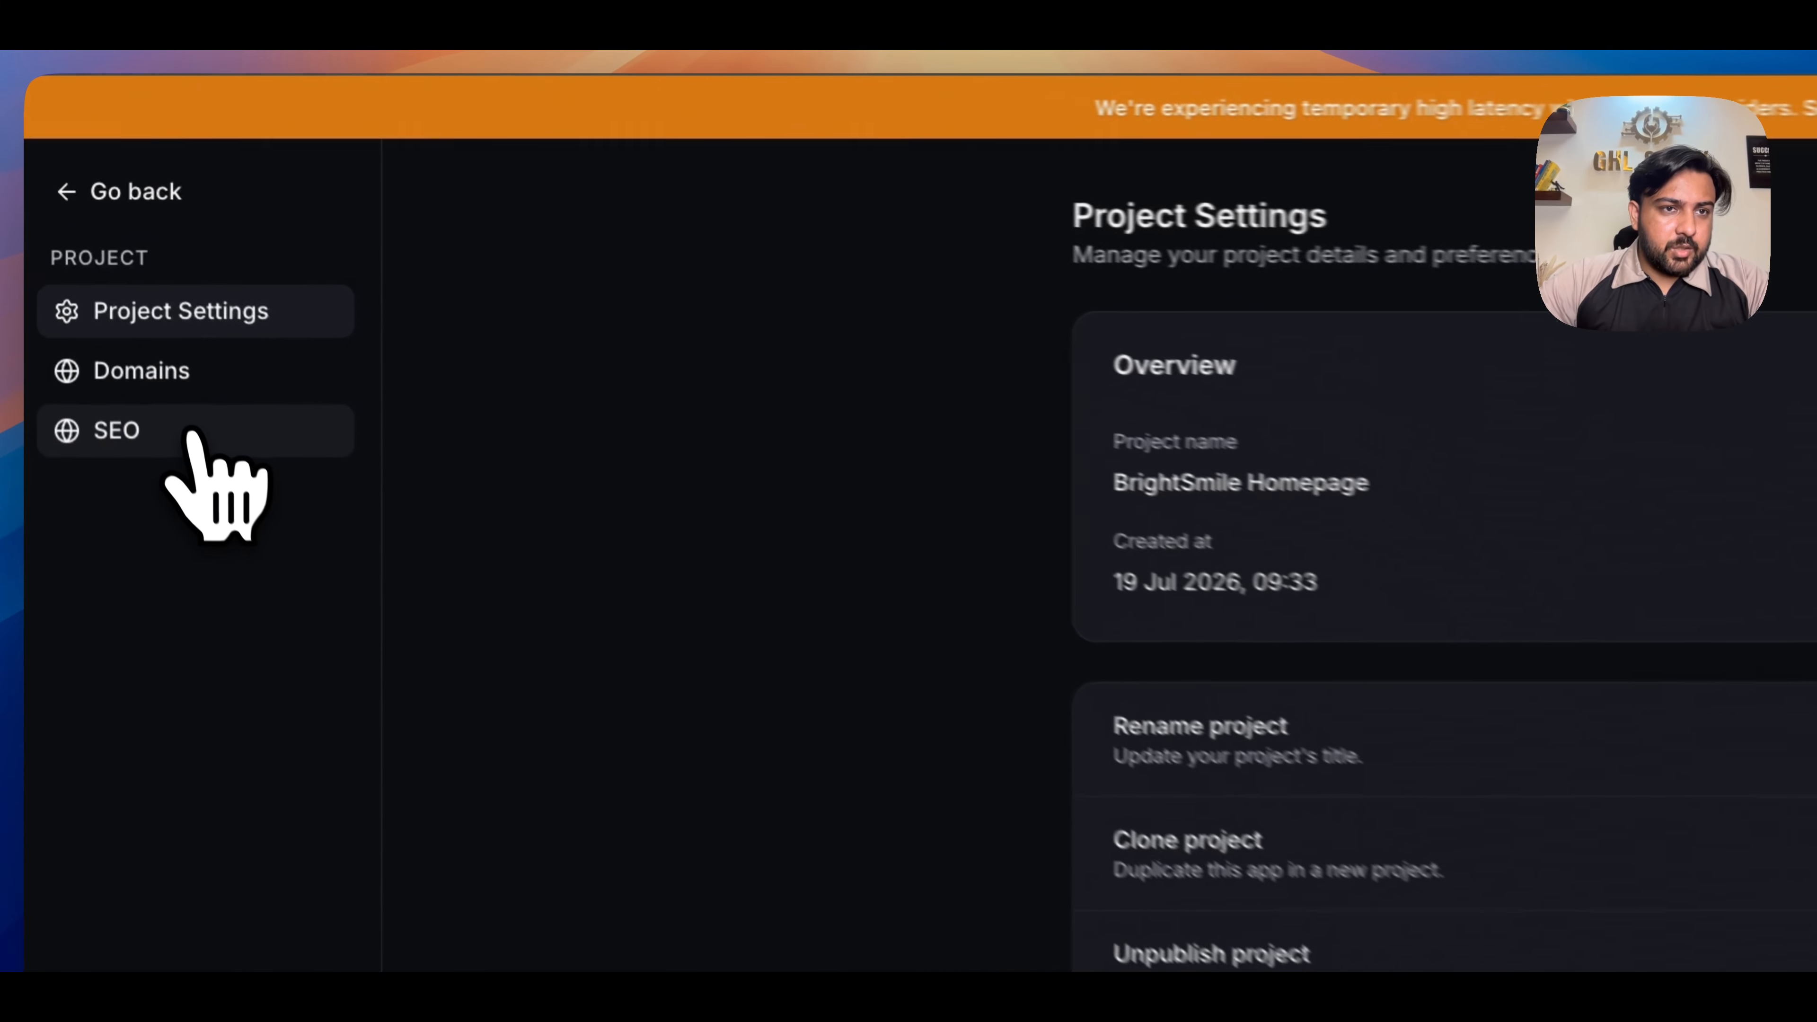
{"action": "left_click", "coordinate": [190, 433]}
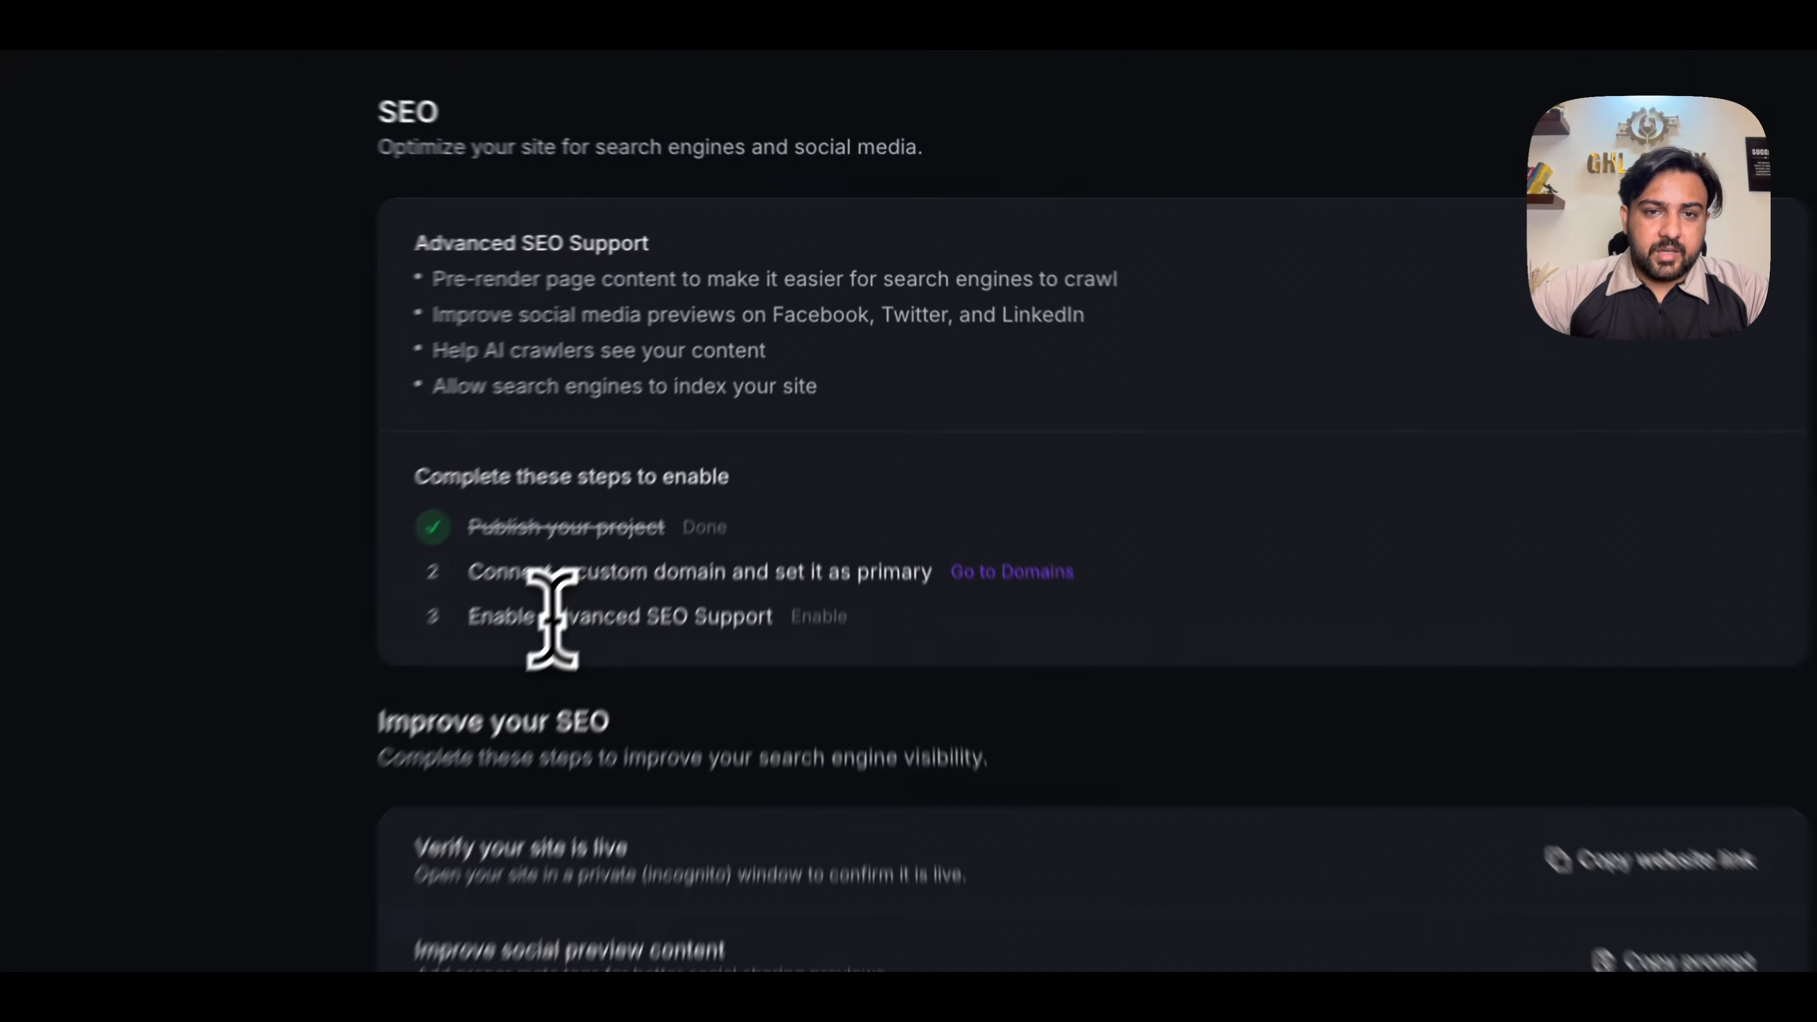
{"action": "double_click", "coordinate": [701, 451]}
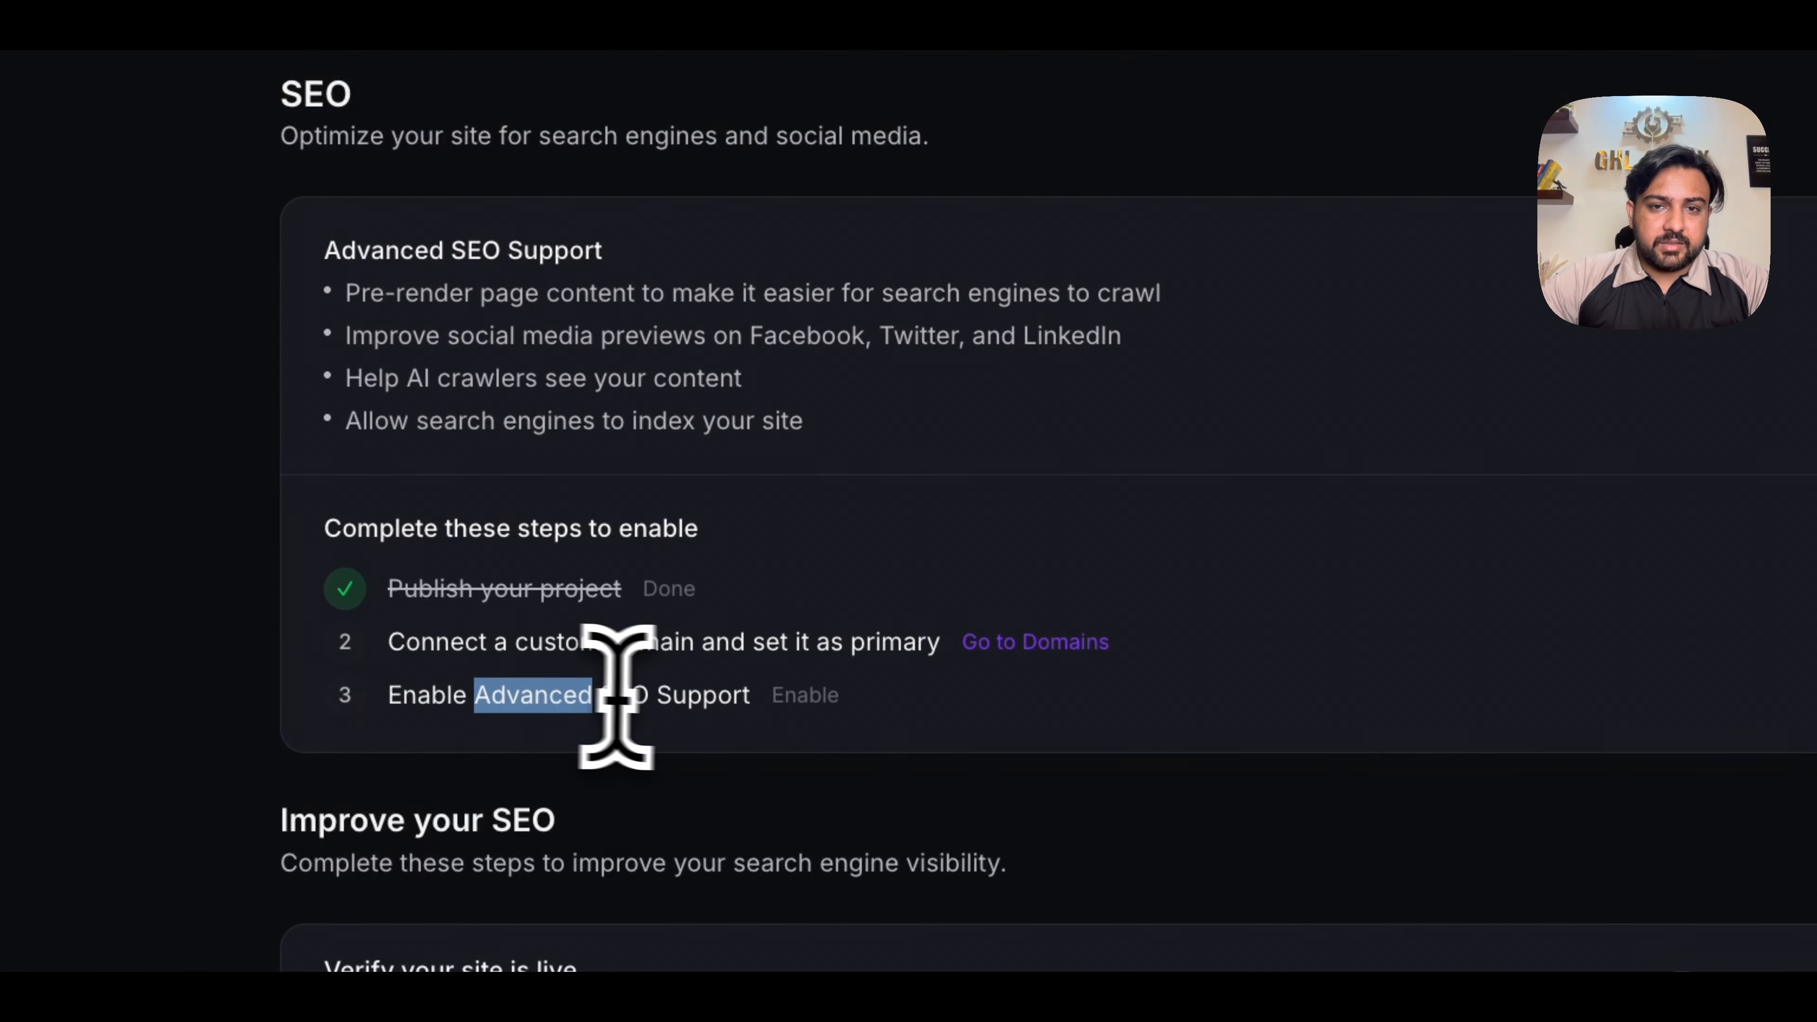
{"action": "left_click", "coordinate": [787, 701]}
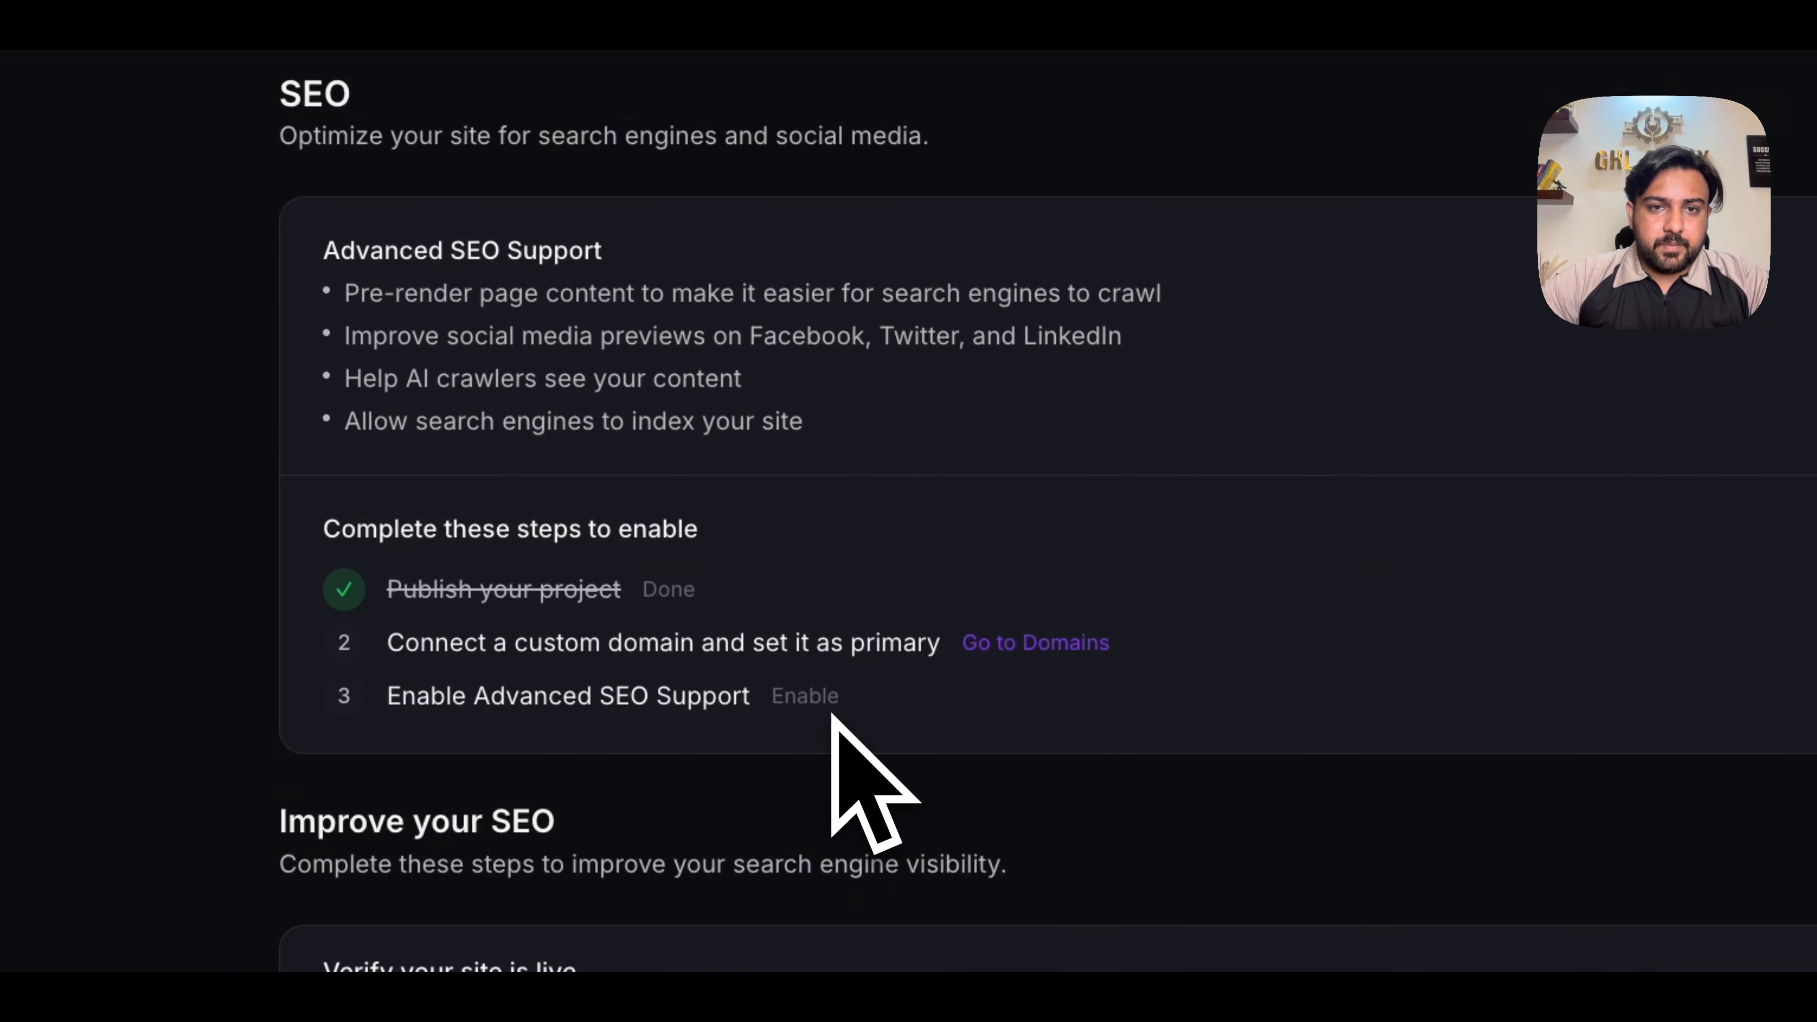
- Open the project's domain settings and start connecting an existing domain
{"action": "left_click", "coordinate": [1036, 657]}
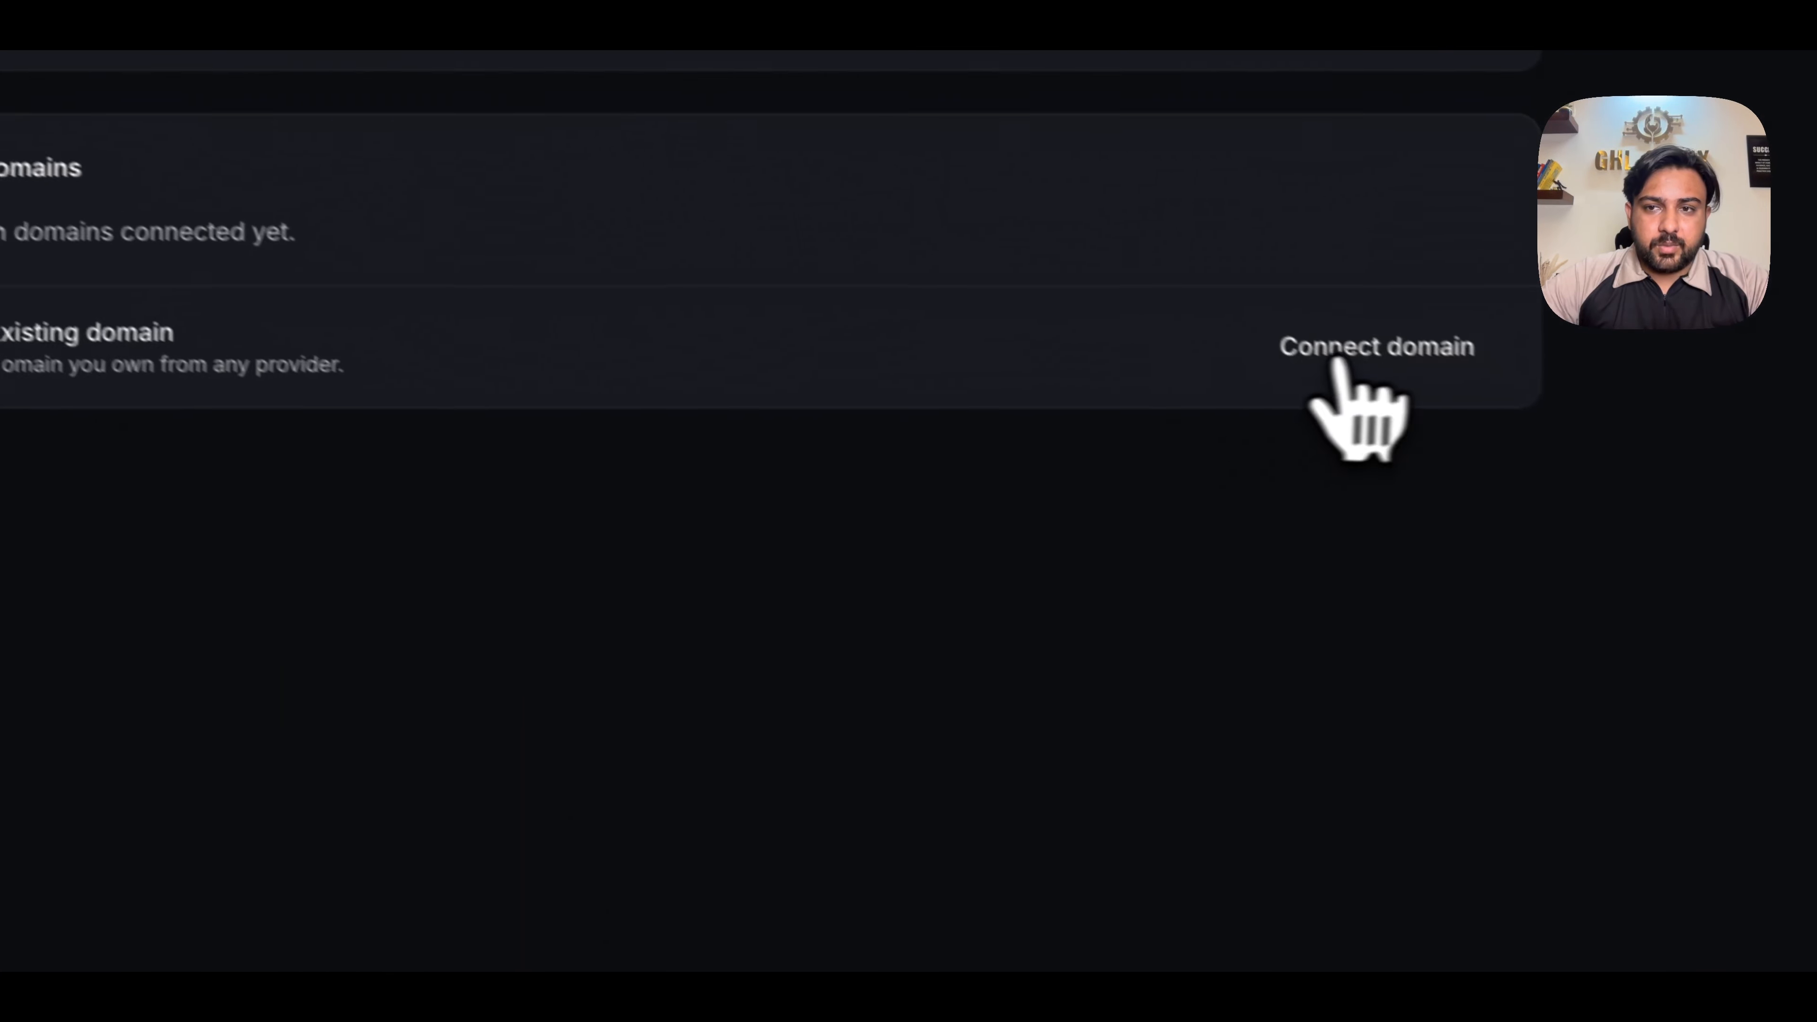
{"action": "left_click", "coordinate": [1717, 555]}
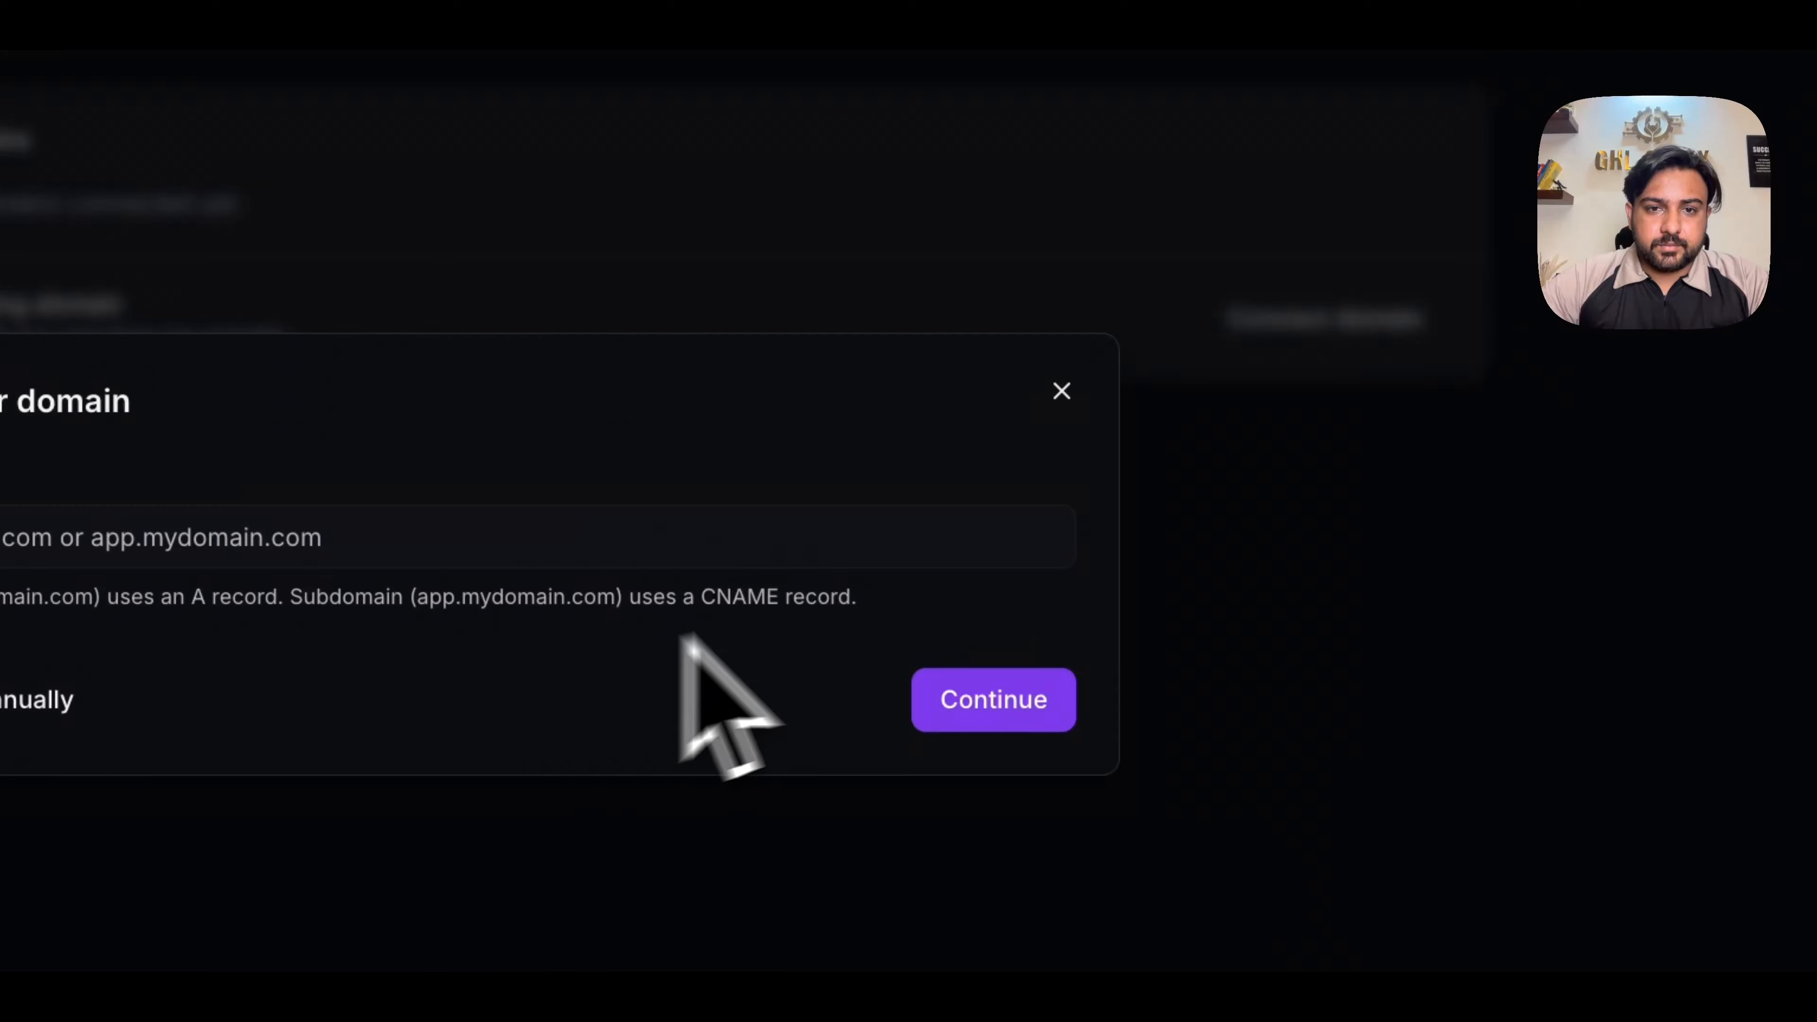
{"action": "left_click", "coordinate": [720, 536]}
{"action": "type", "text": "v"}
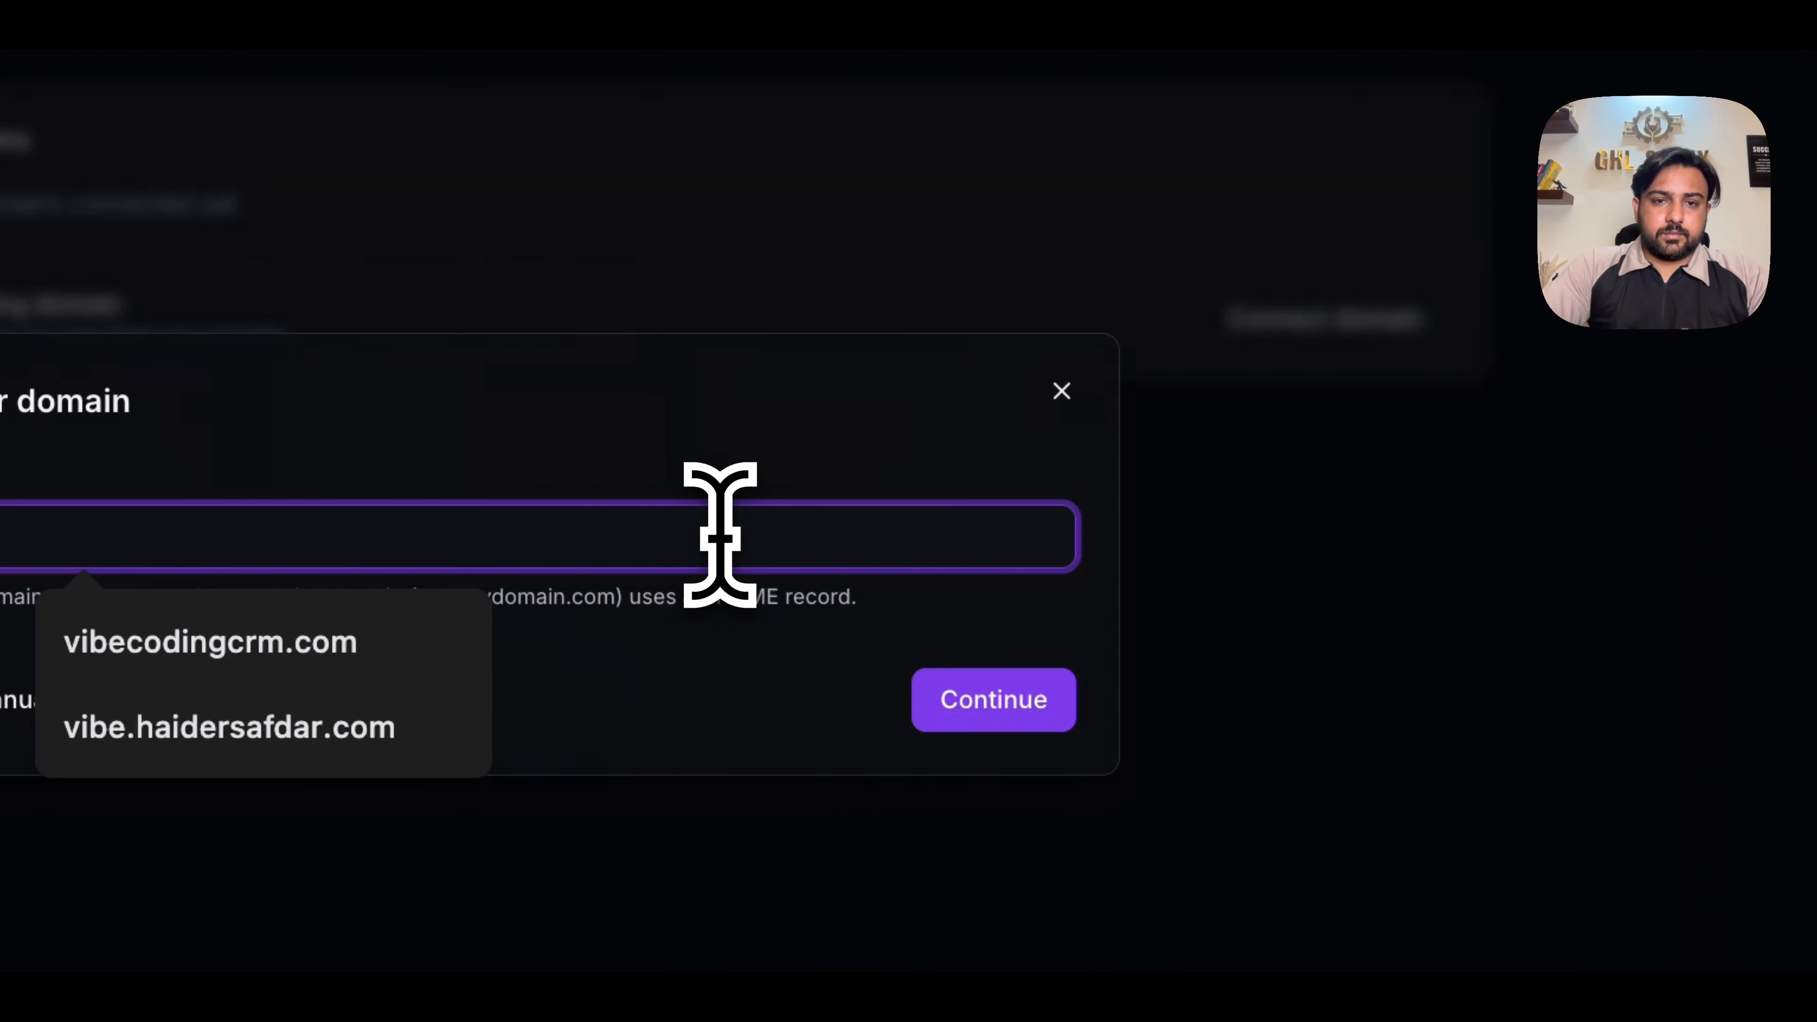
{"action": "left_click", "coordinate": [447, 728]}
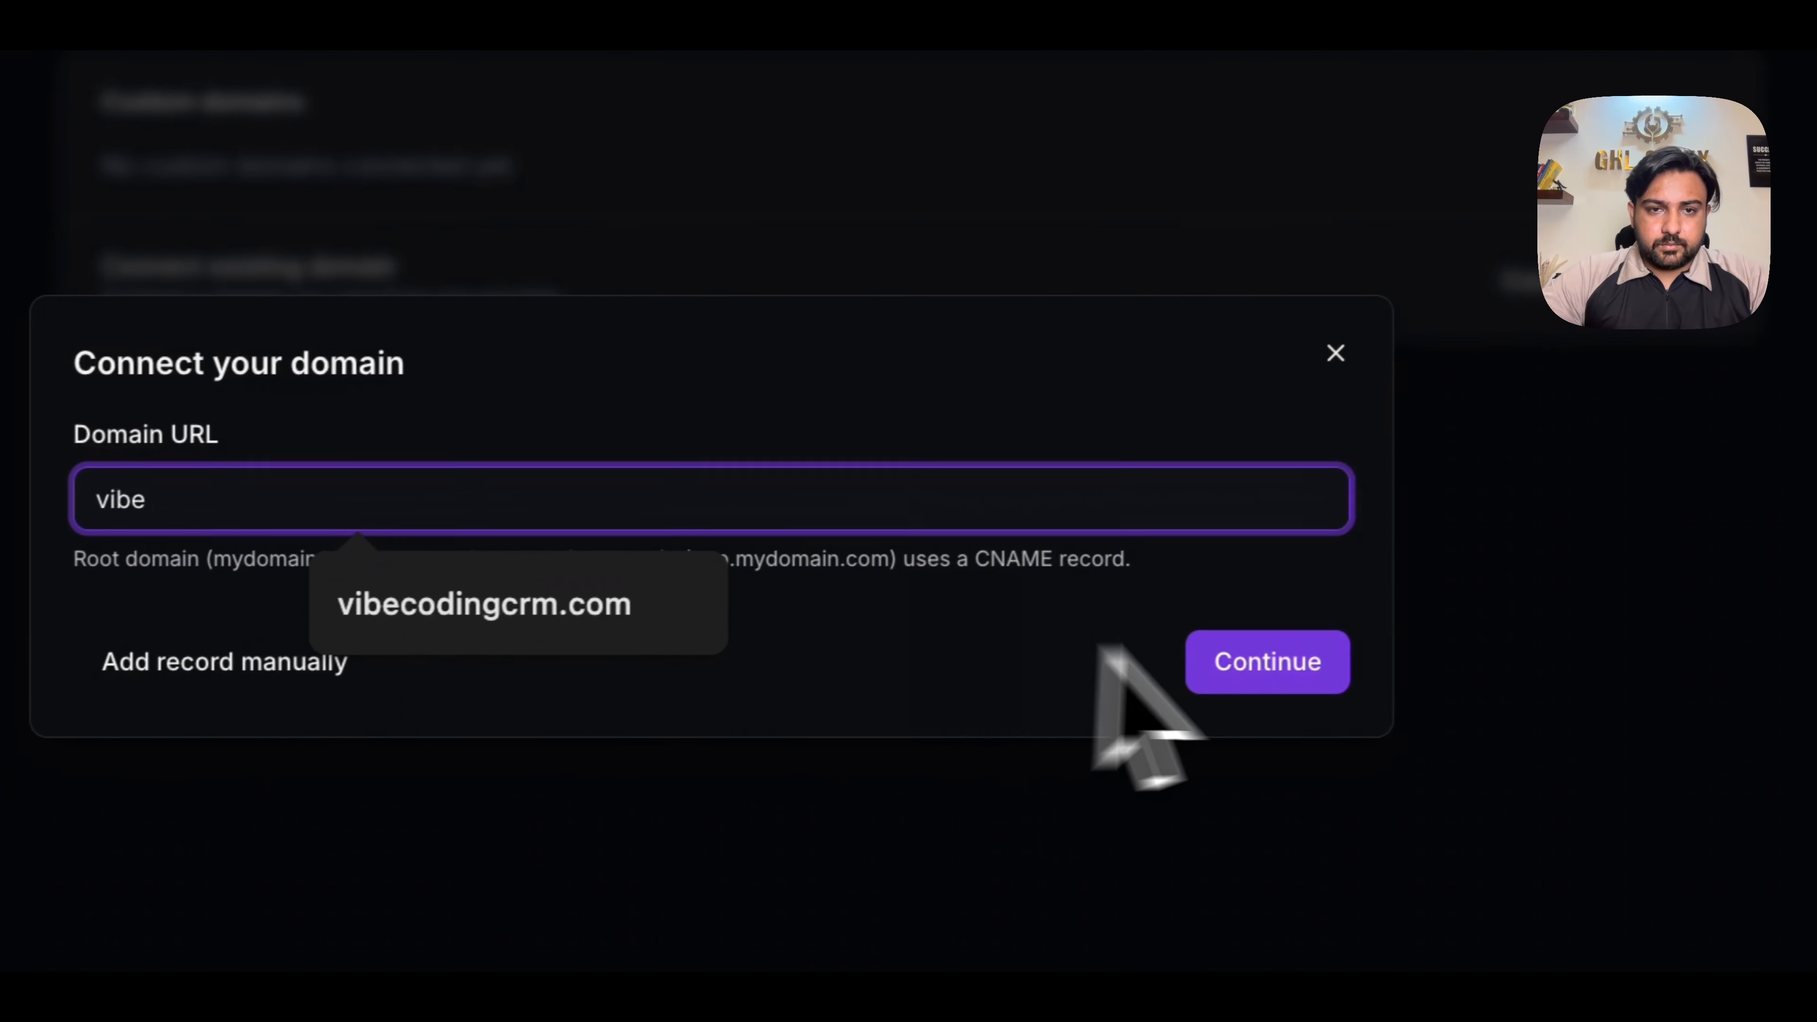
{"action": "left_click", "coordinate": [723, 616]}
- Set the domain URL to the "vibe" subdomain of the owner's personal .com domain and continue the connection setup
{"action": "left_click", "coordinate": [596, 466]}
{"action": "key", "text": "ctrl+a"}
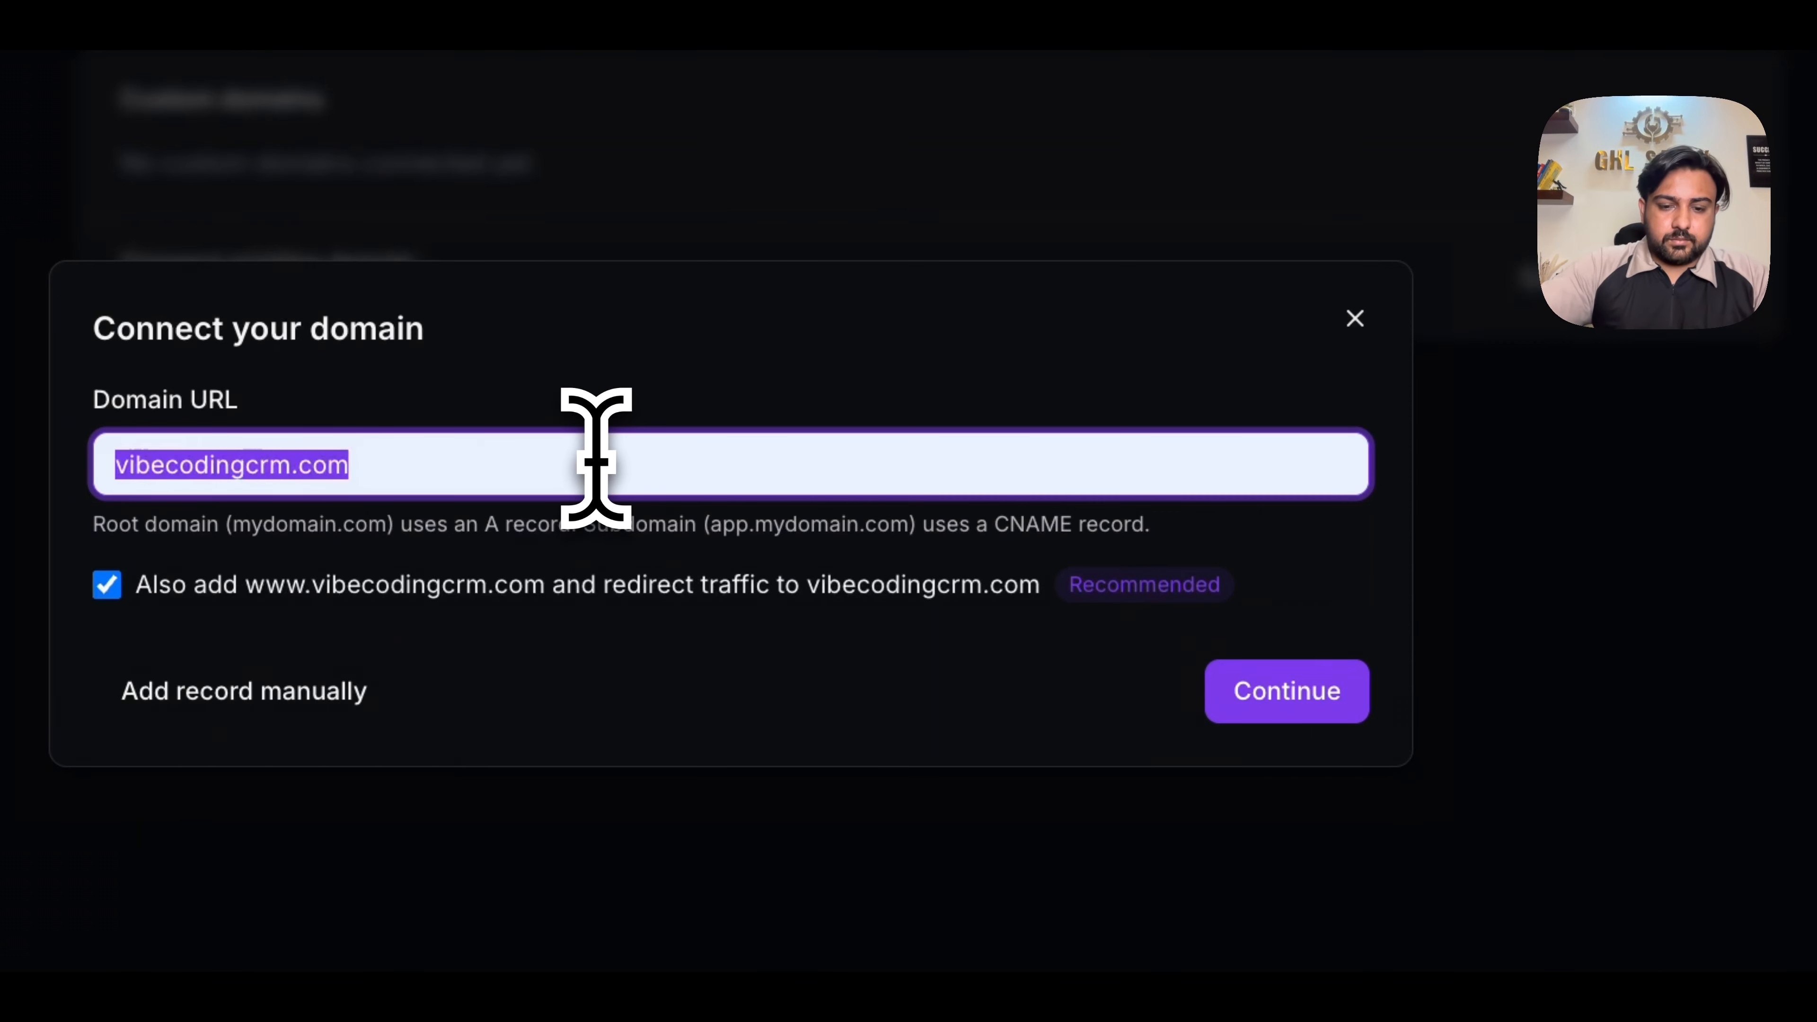
{"action": "type", "text": "vibe"}
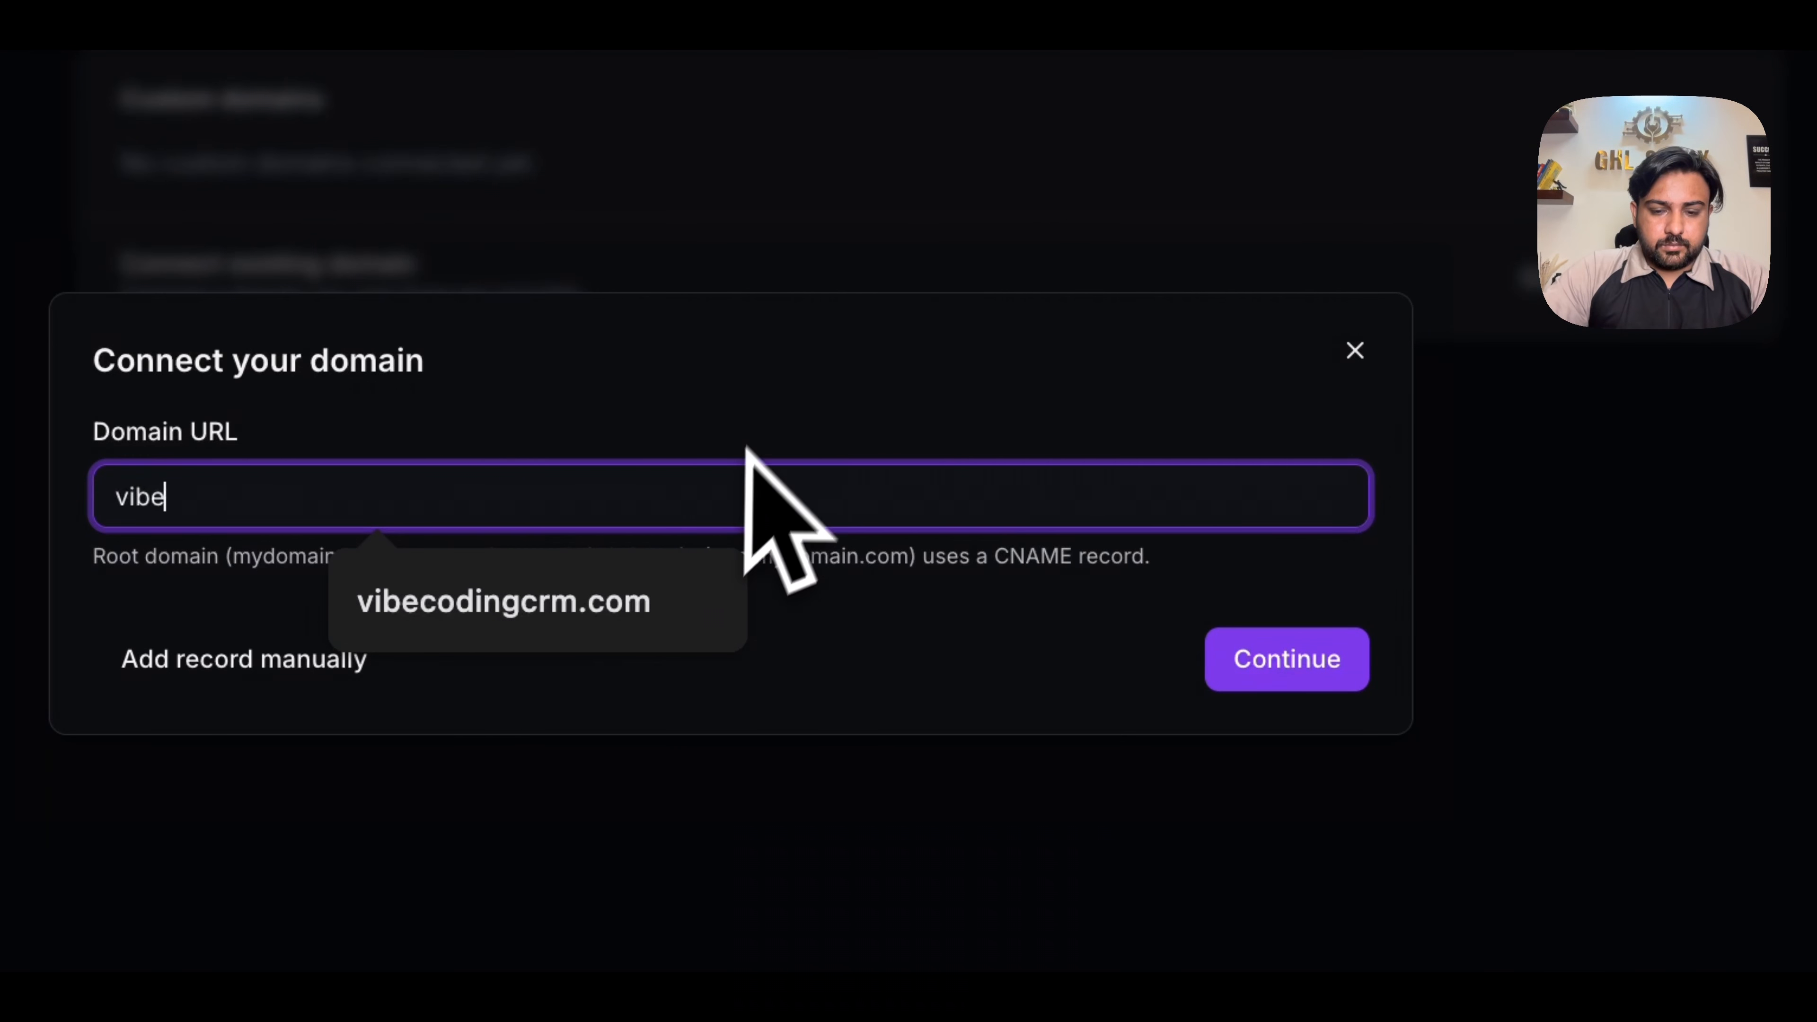
{"action": "type", "text": ".haidersafdar"}
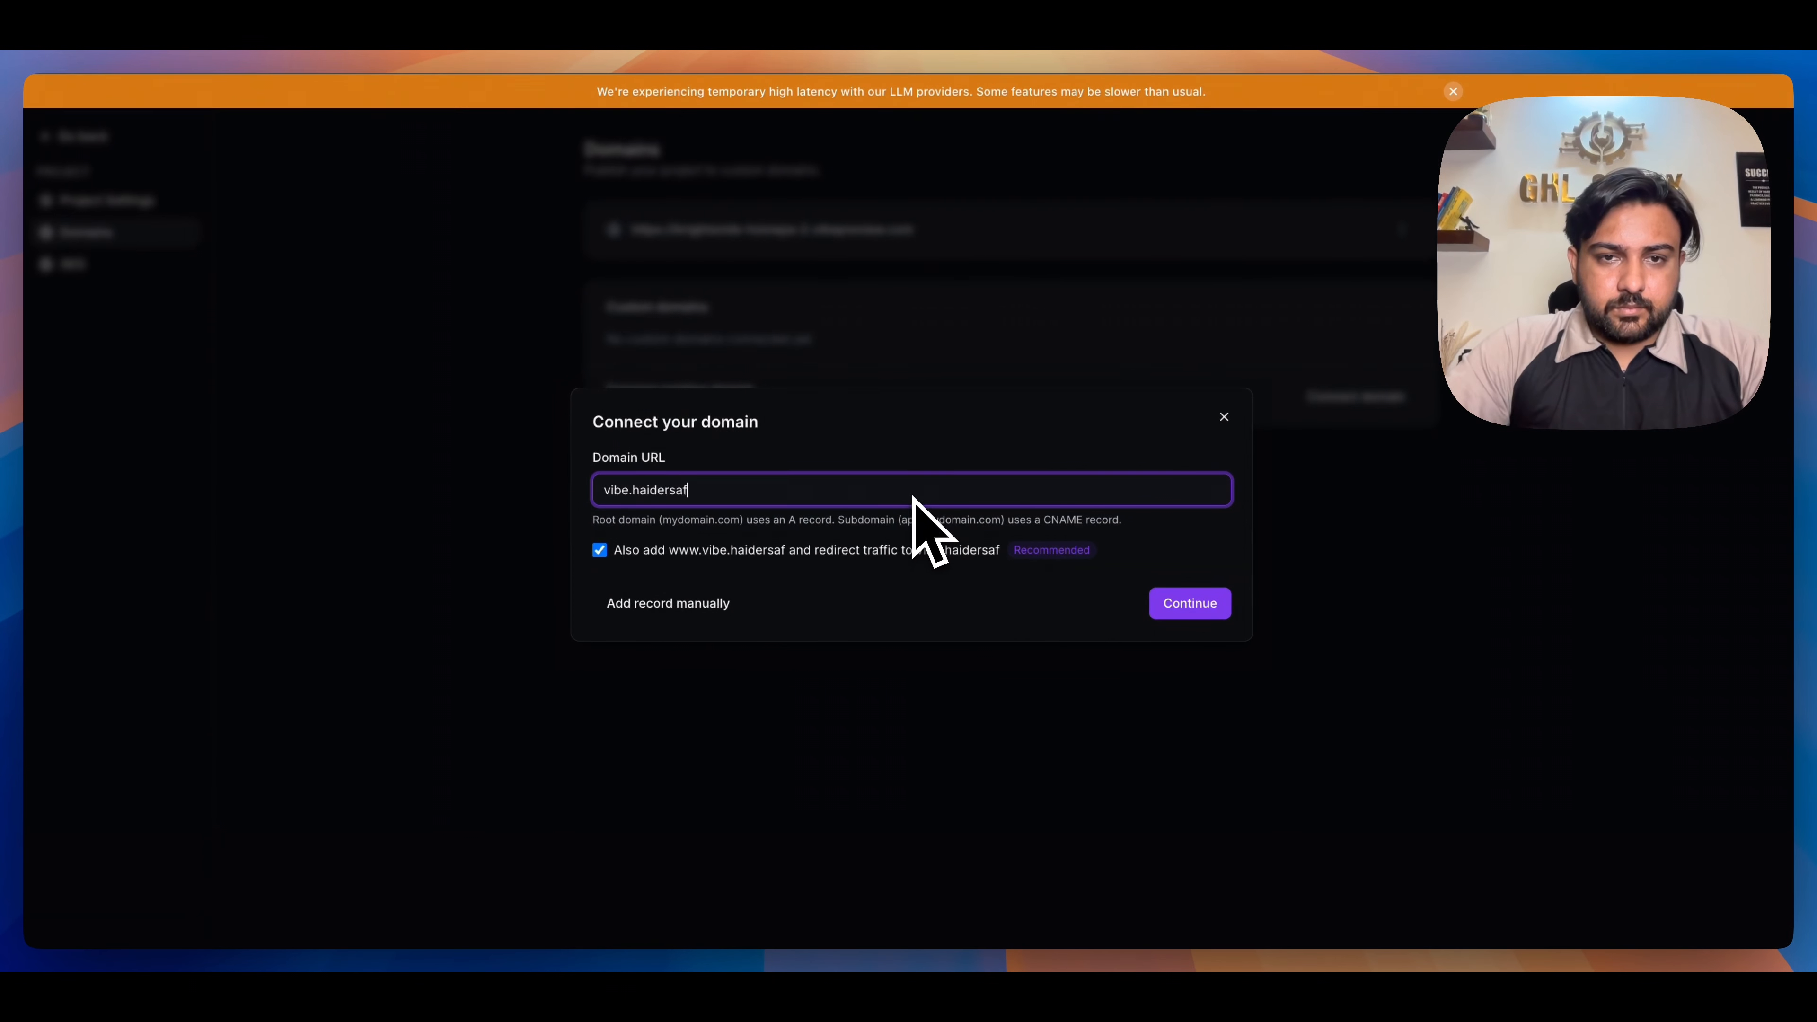
{"action": "type", "text": ".co"}
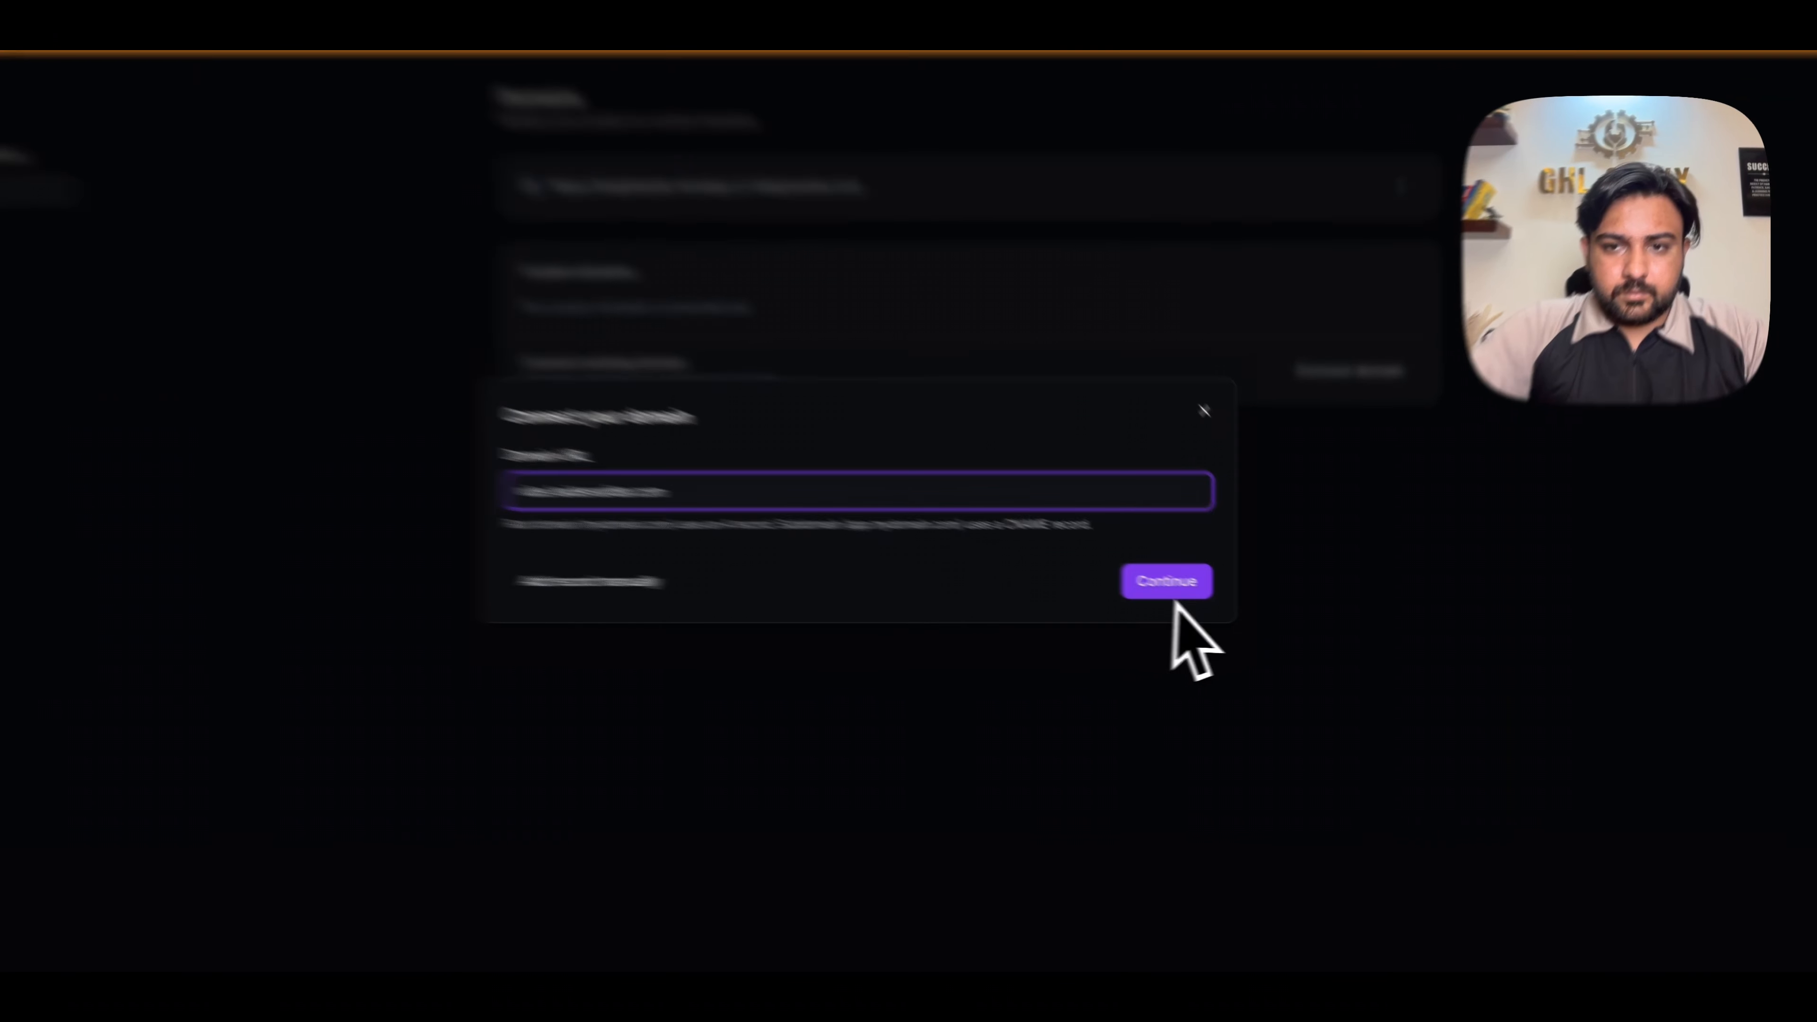
{"action": "left_click", "coordinate": [1188, 588]}
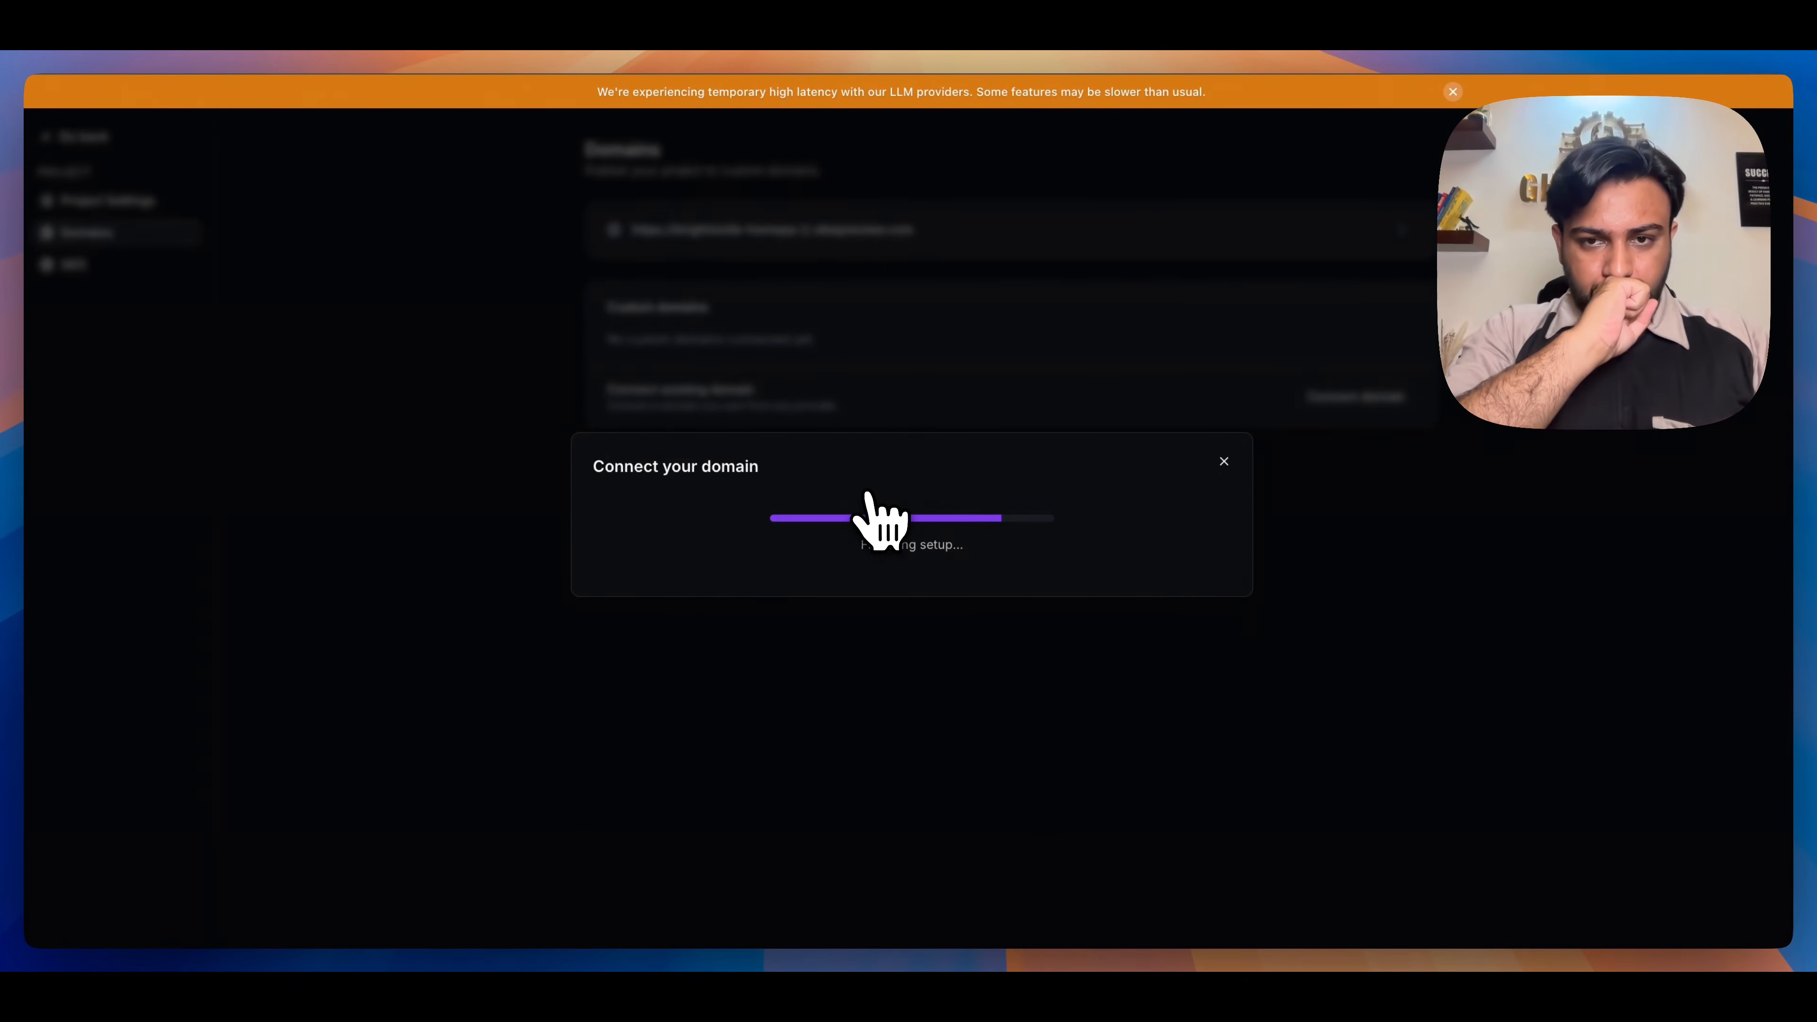
- Enable Advanced SEO Support for the project and check its Domains and Project Settings pages
{"action": "left_click", "coordinate": [691, 481]}
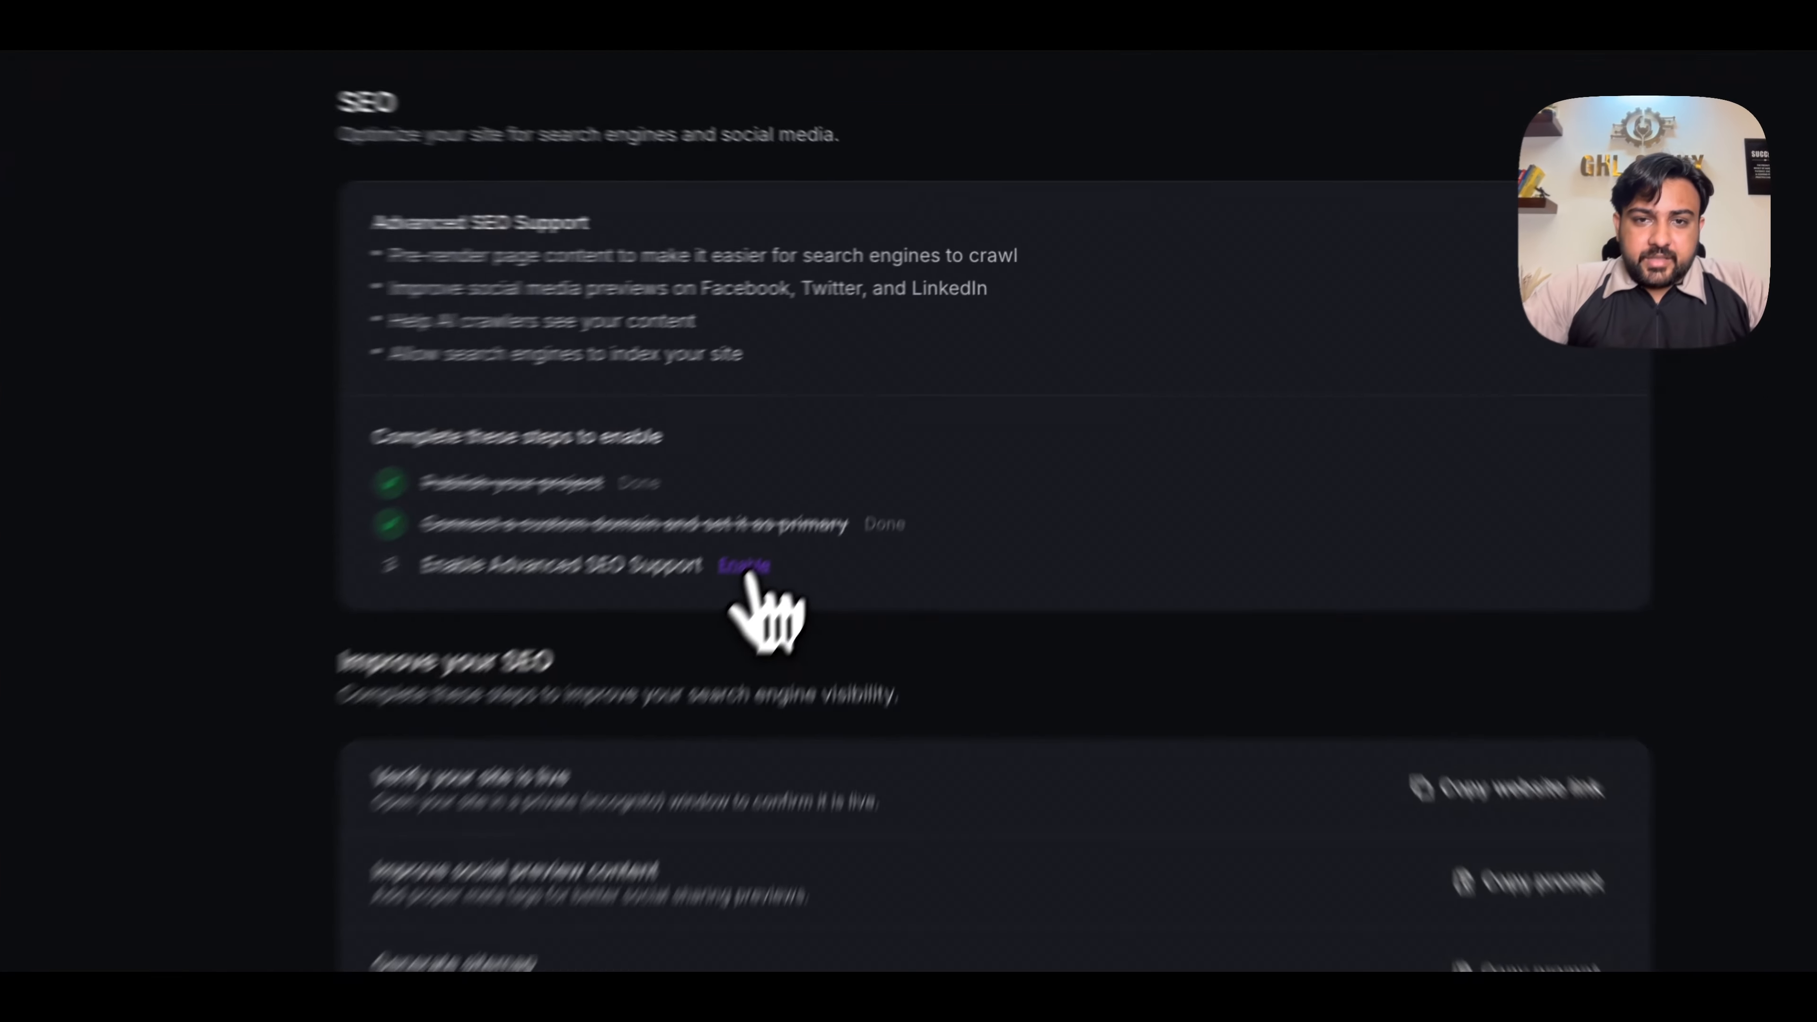
{"action": "left_click", "coordinate": [847, 451]}
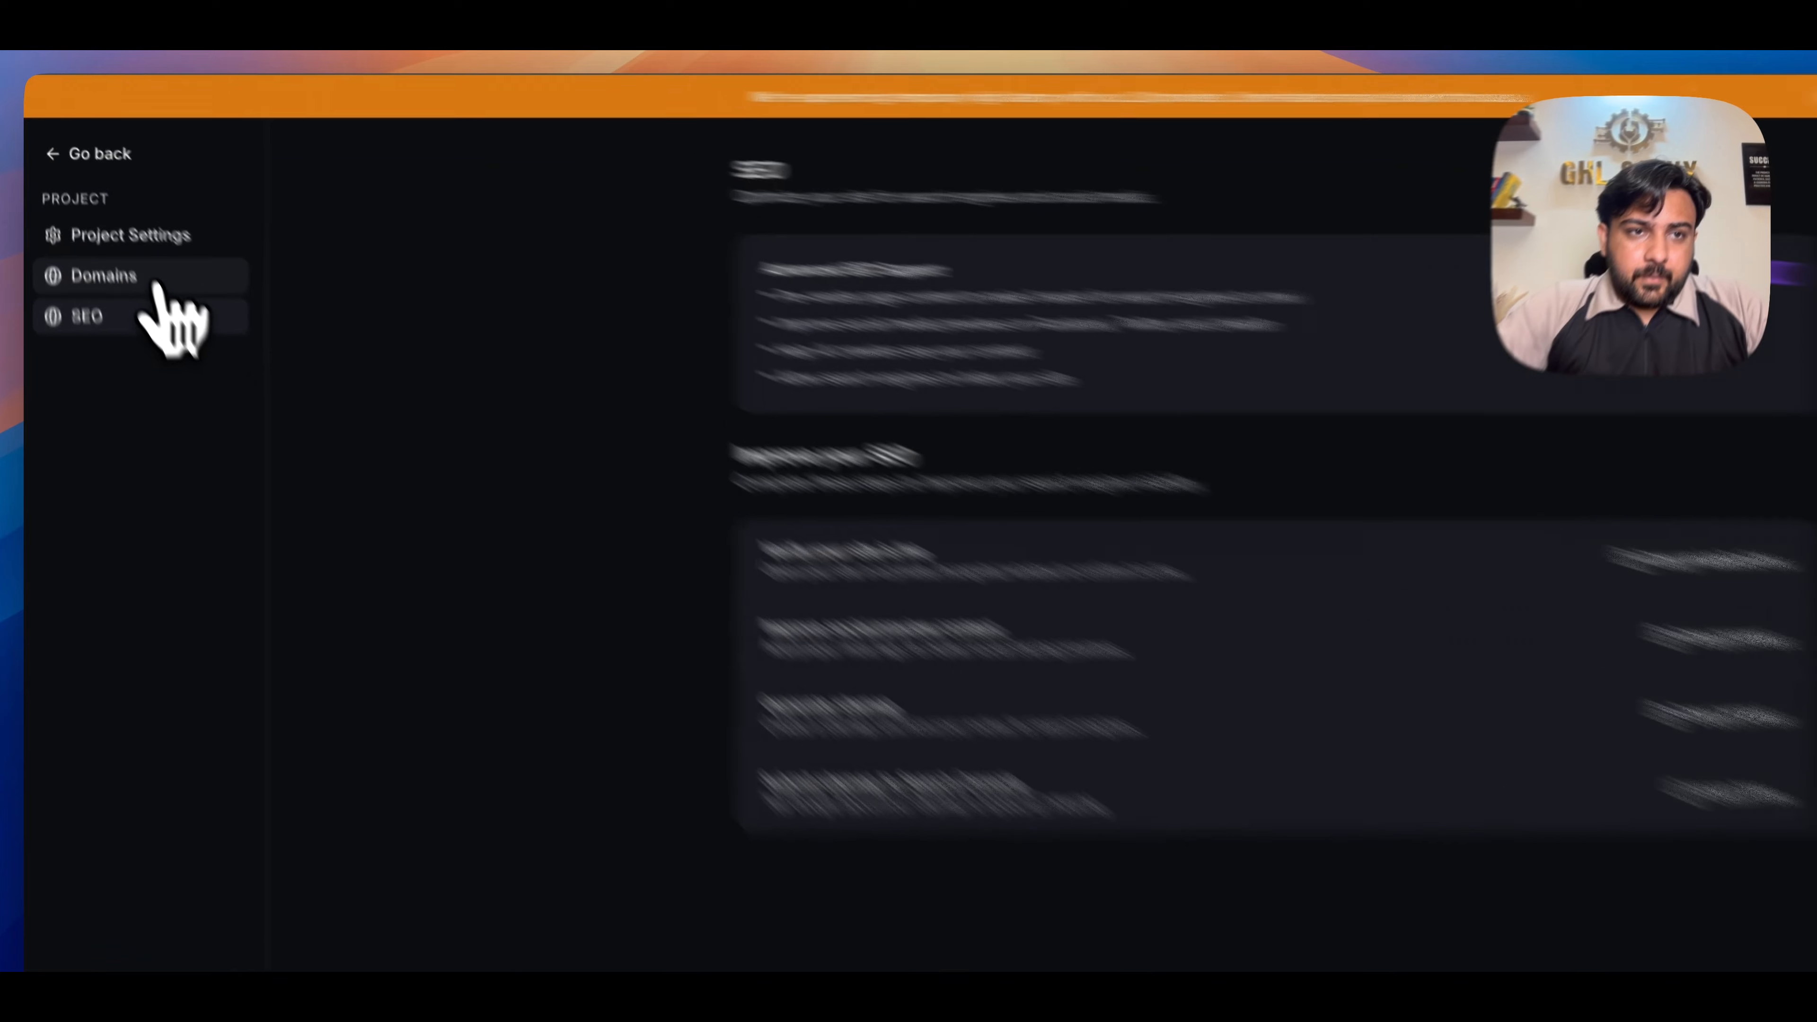
{"action": "left_click", "coordinate": [100, 232]}
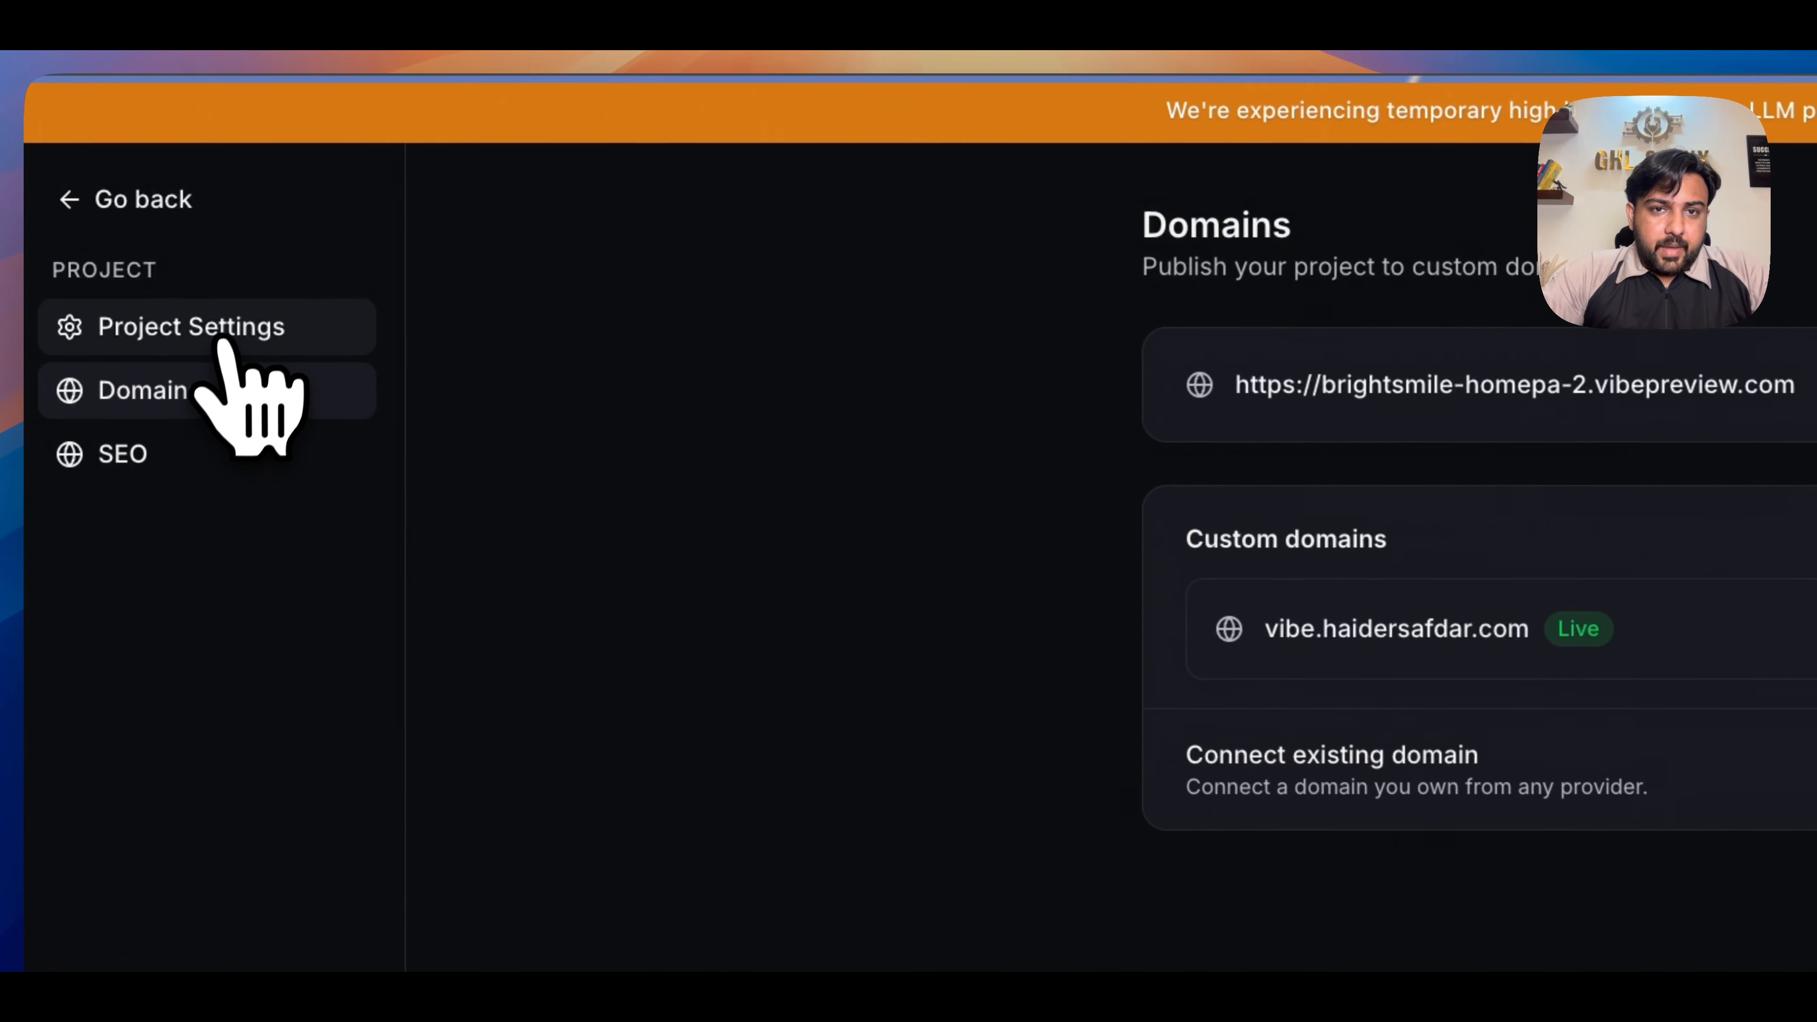
{"action": "left_click", "coordinate": [223, 328]}
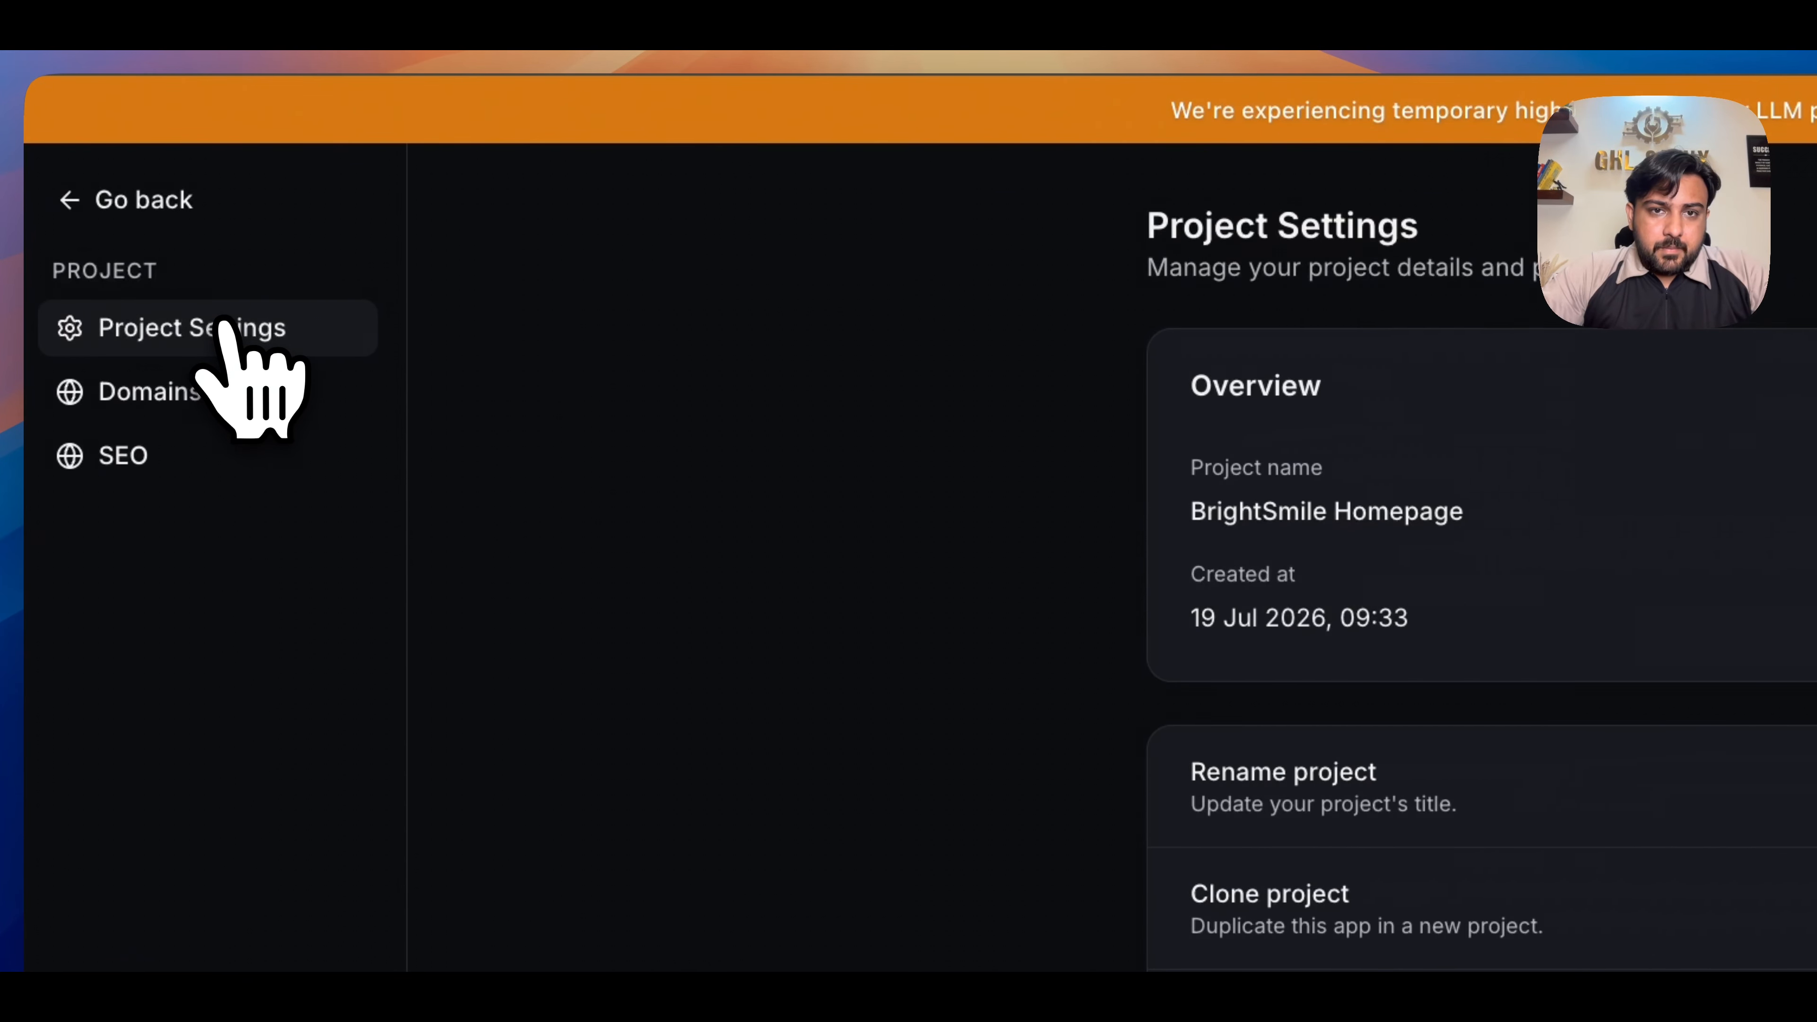
- Return to the project editor and send the AI the copied prompt for adding meta tags to all pages through an SEOHead component
{"action": "left_click", "coordinate": [143, 202]}
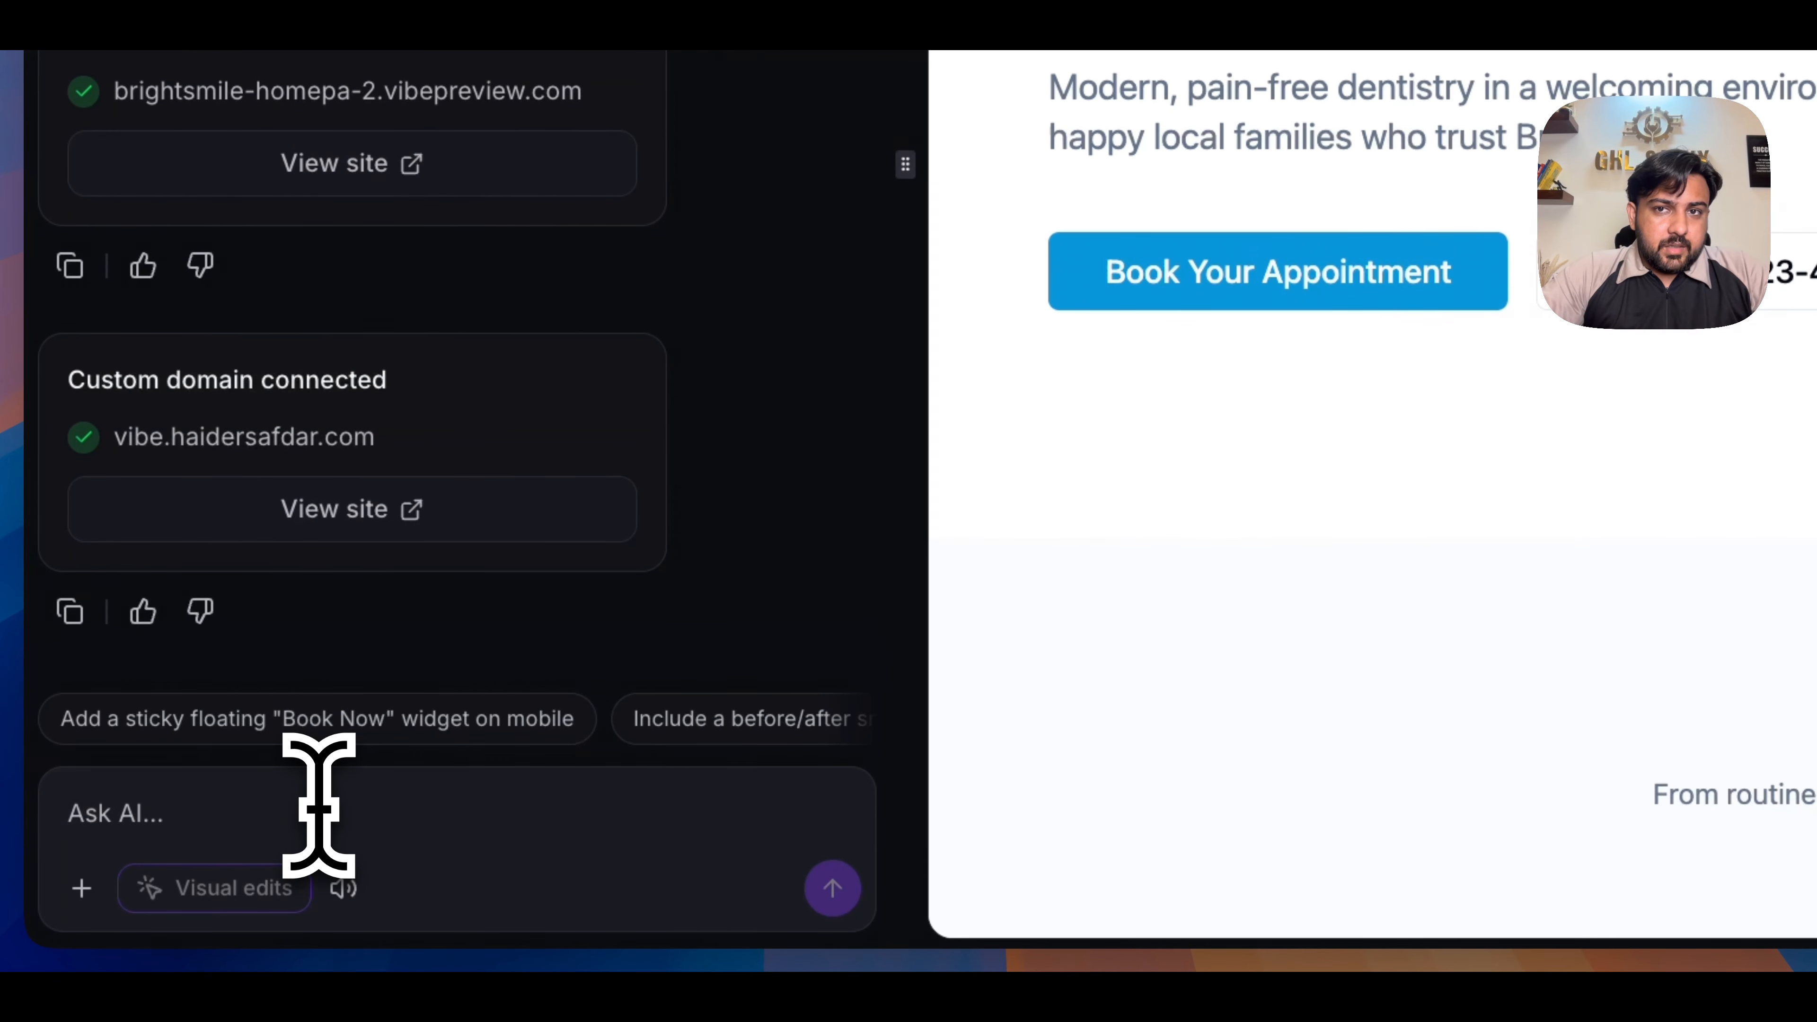
{"action": "left_click", "coordinate": [319, 806]}
{"action": "key", "text": "super+v"}
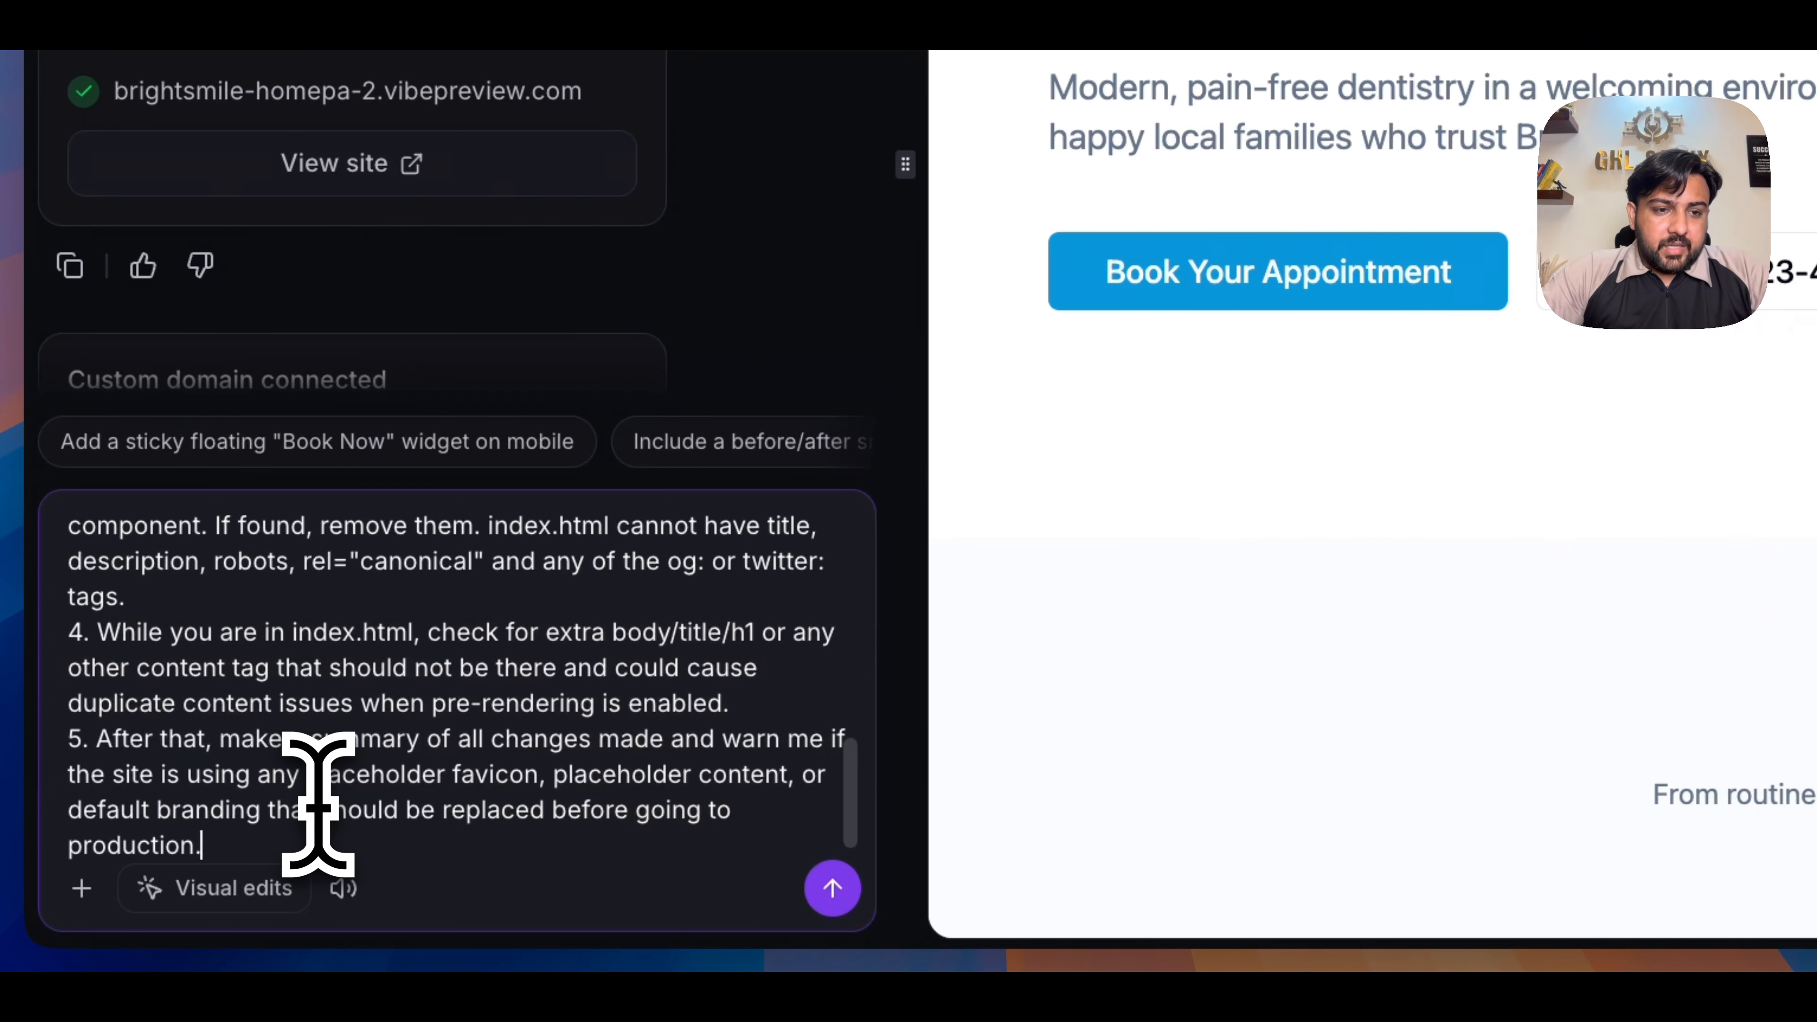
{"action": "scroll", "coordinate": [365, 716], "scroll_direction": "up", "scroll_amount": 10}
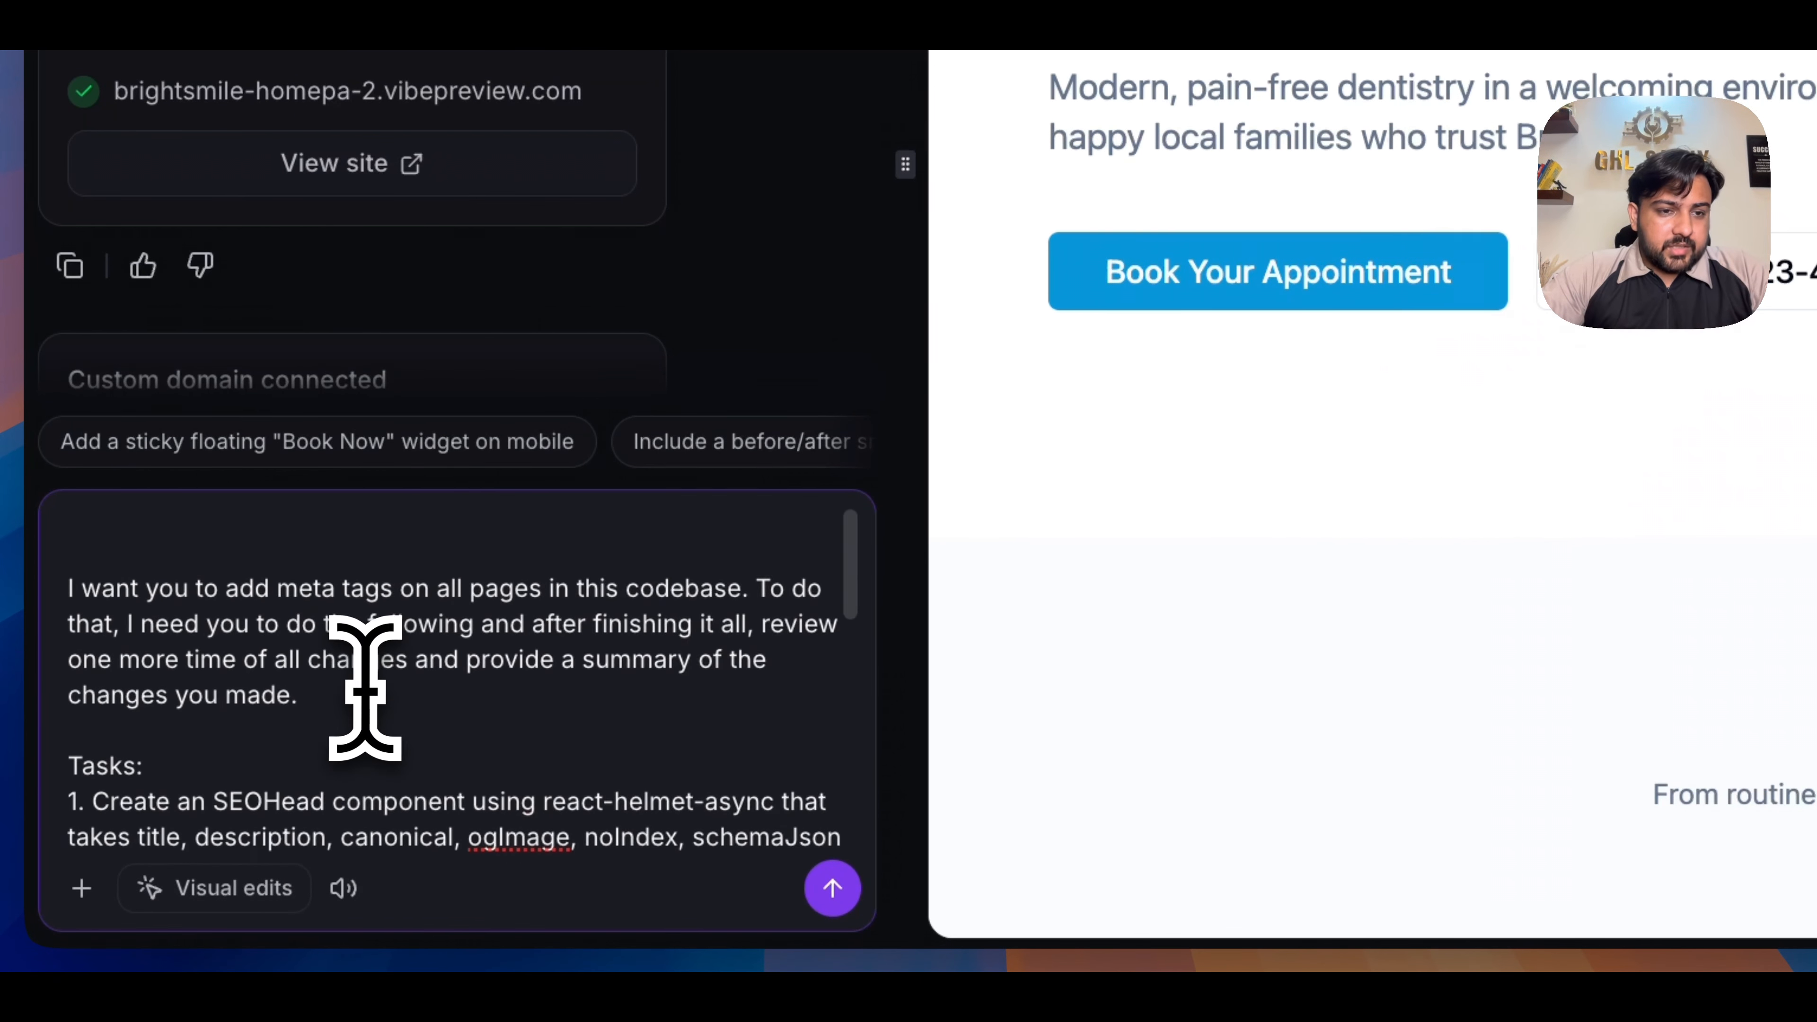
{"action": "key", "text": "Return"}
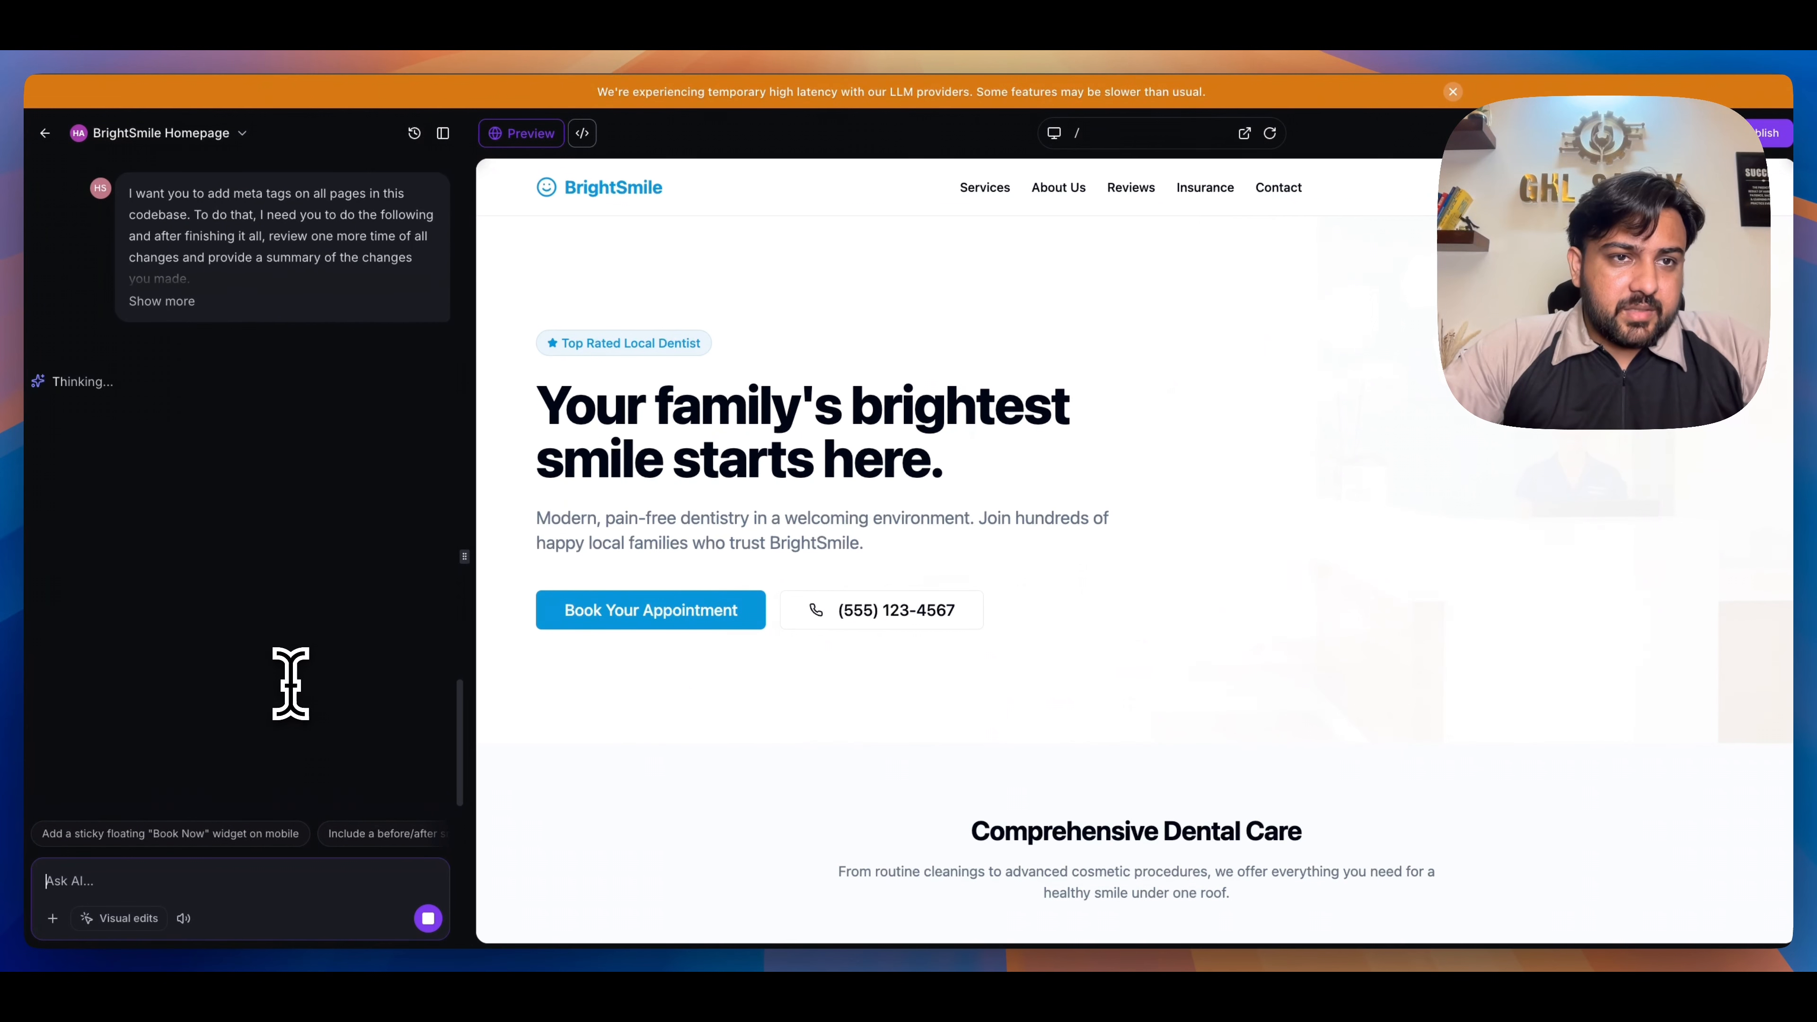
- Review the remaining SEO improvement tasks in the BrightSmile Homepage project's settings and return to the editor
{"action": "scroll", "coordinate": [291, 689], "scroll_direction": "up", "scroll_amount": 3}
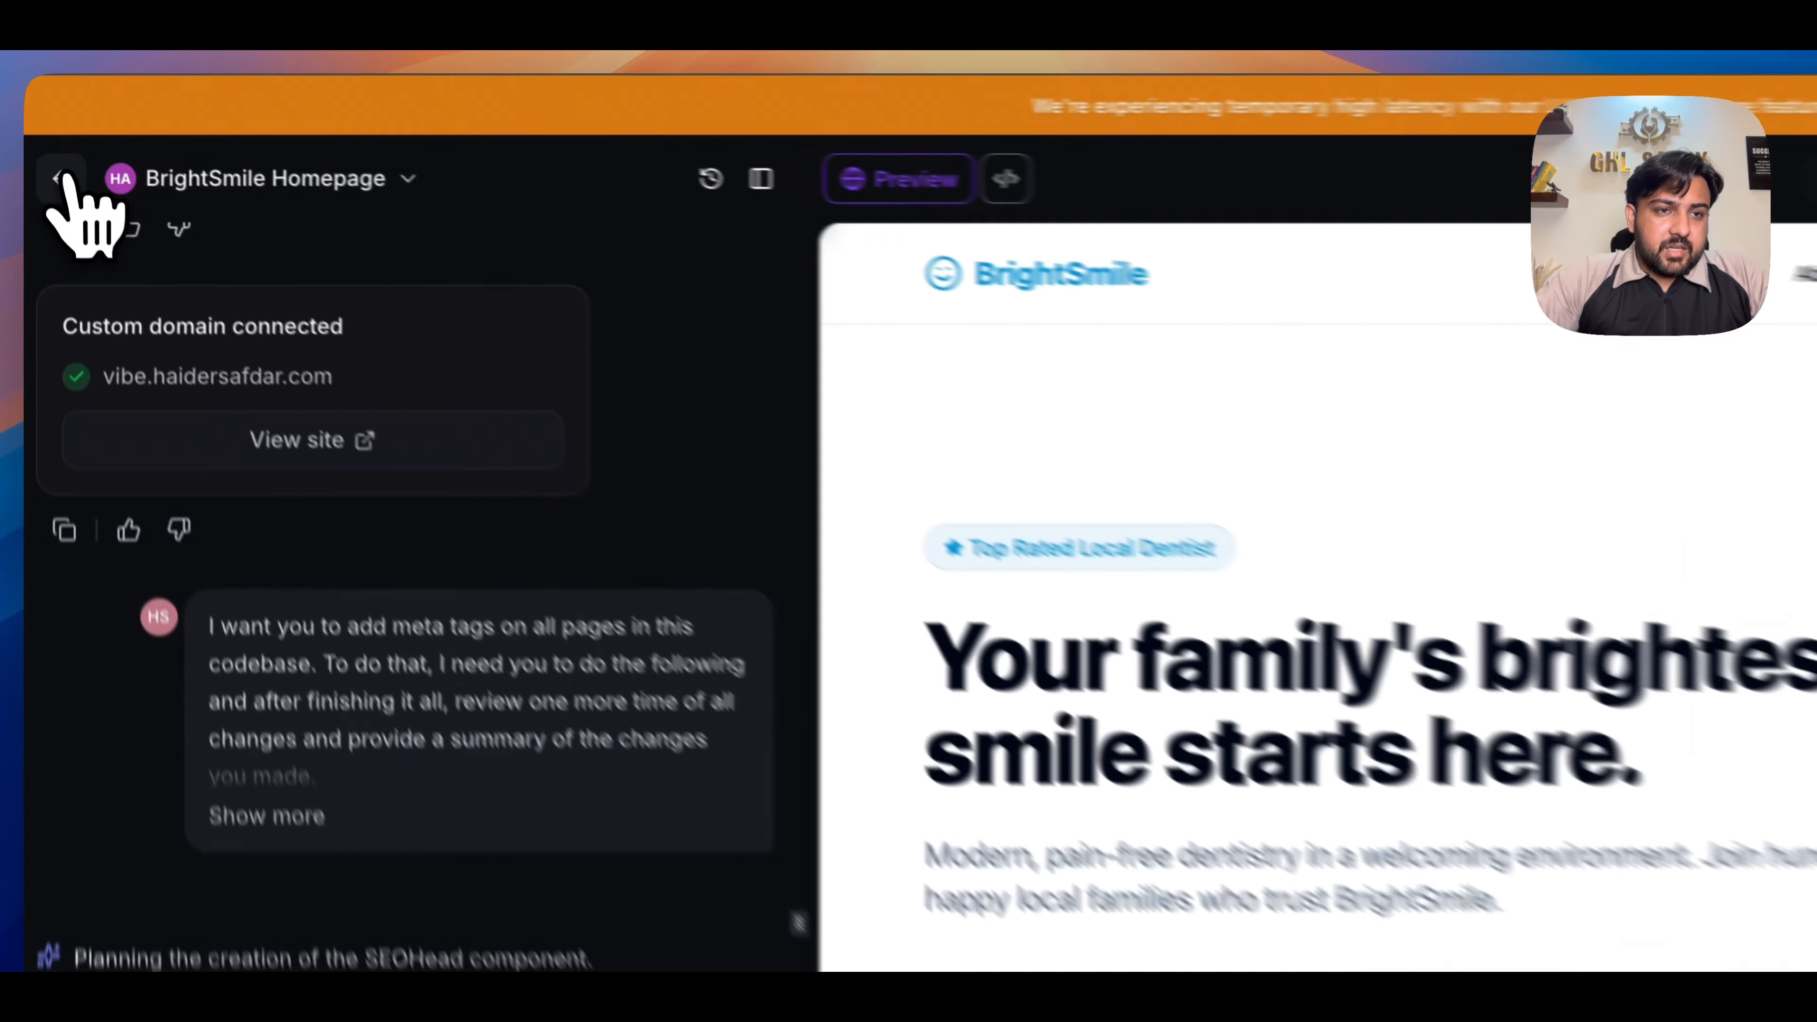
{"action": "left_click", "coordinate": [45, 133]}
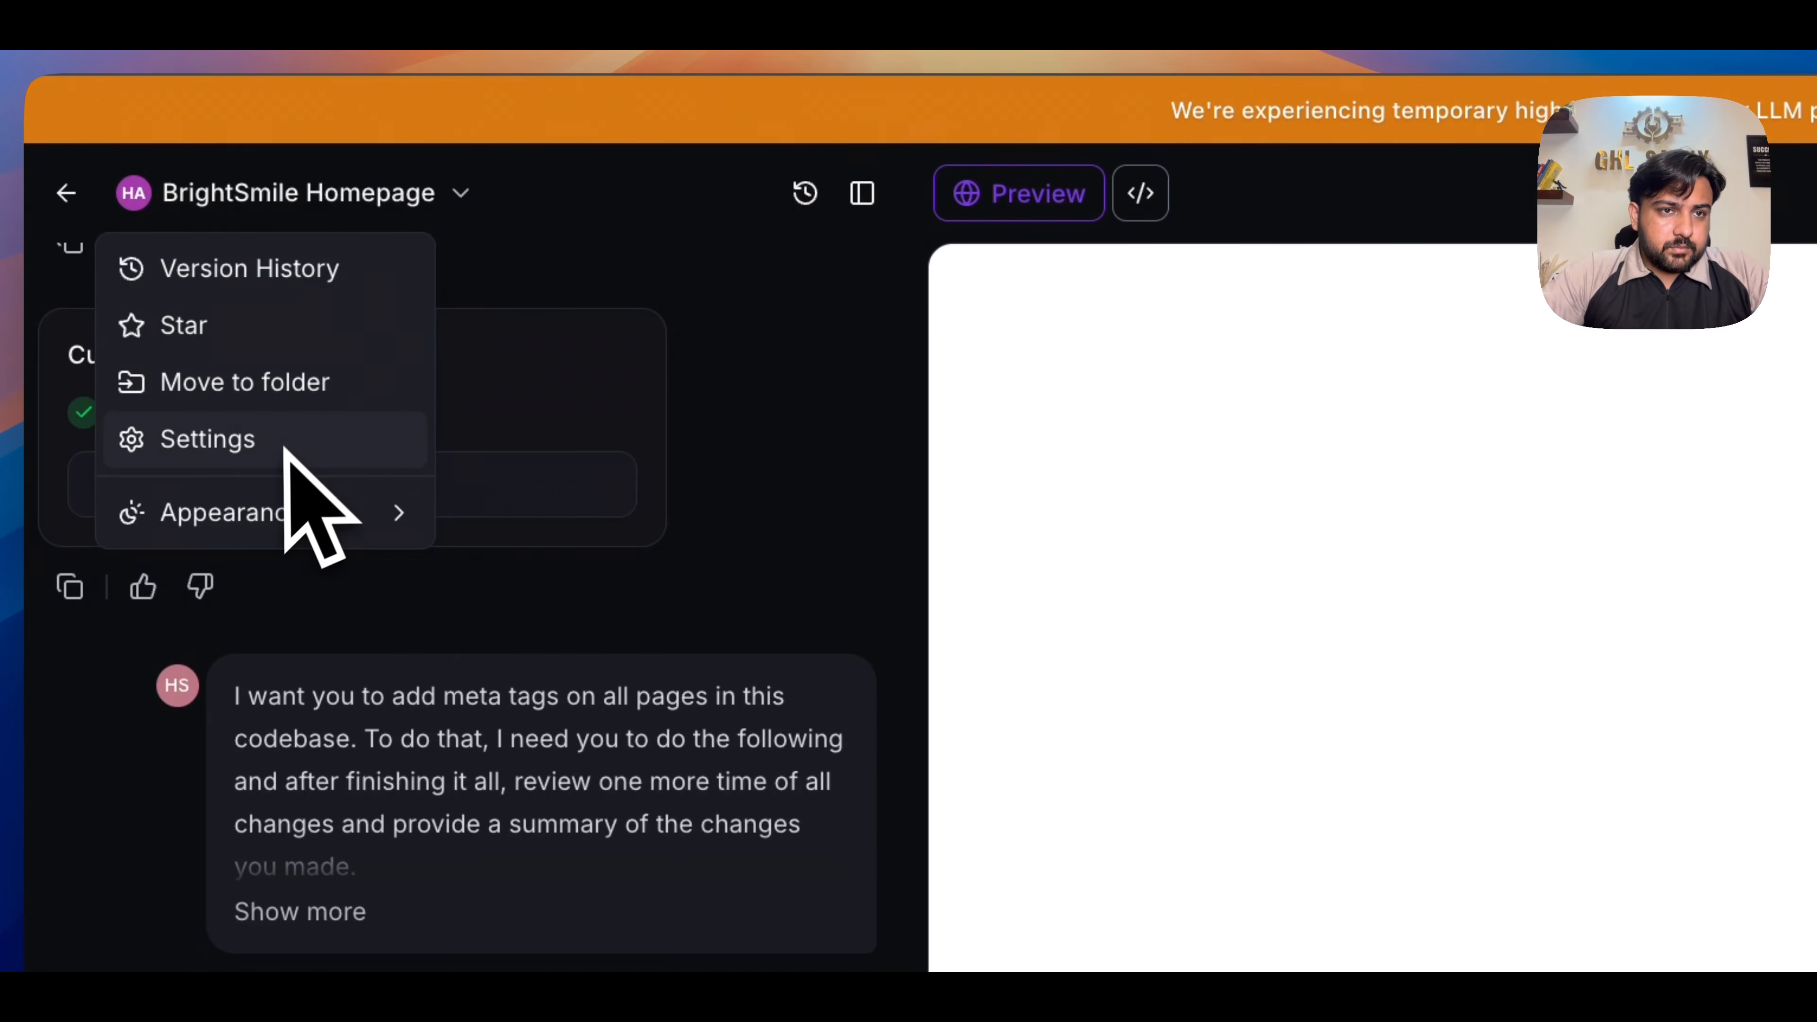
{"action": "left_click", "coordinate": [285, 447]}
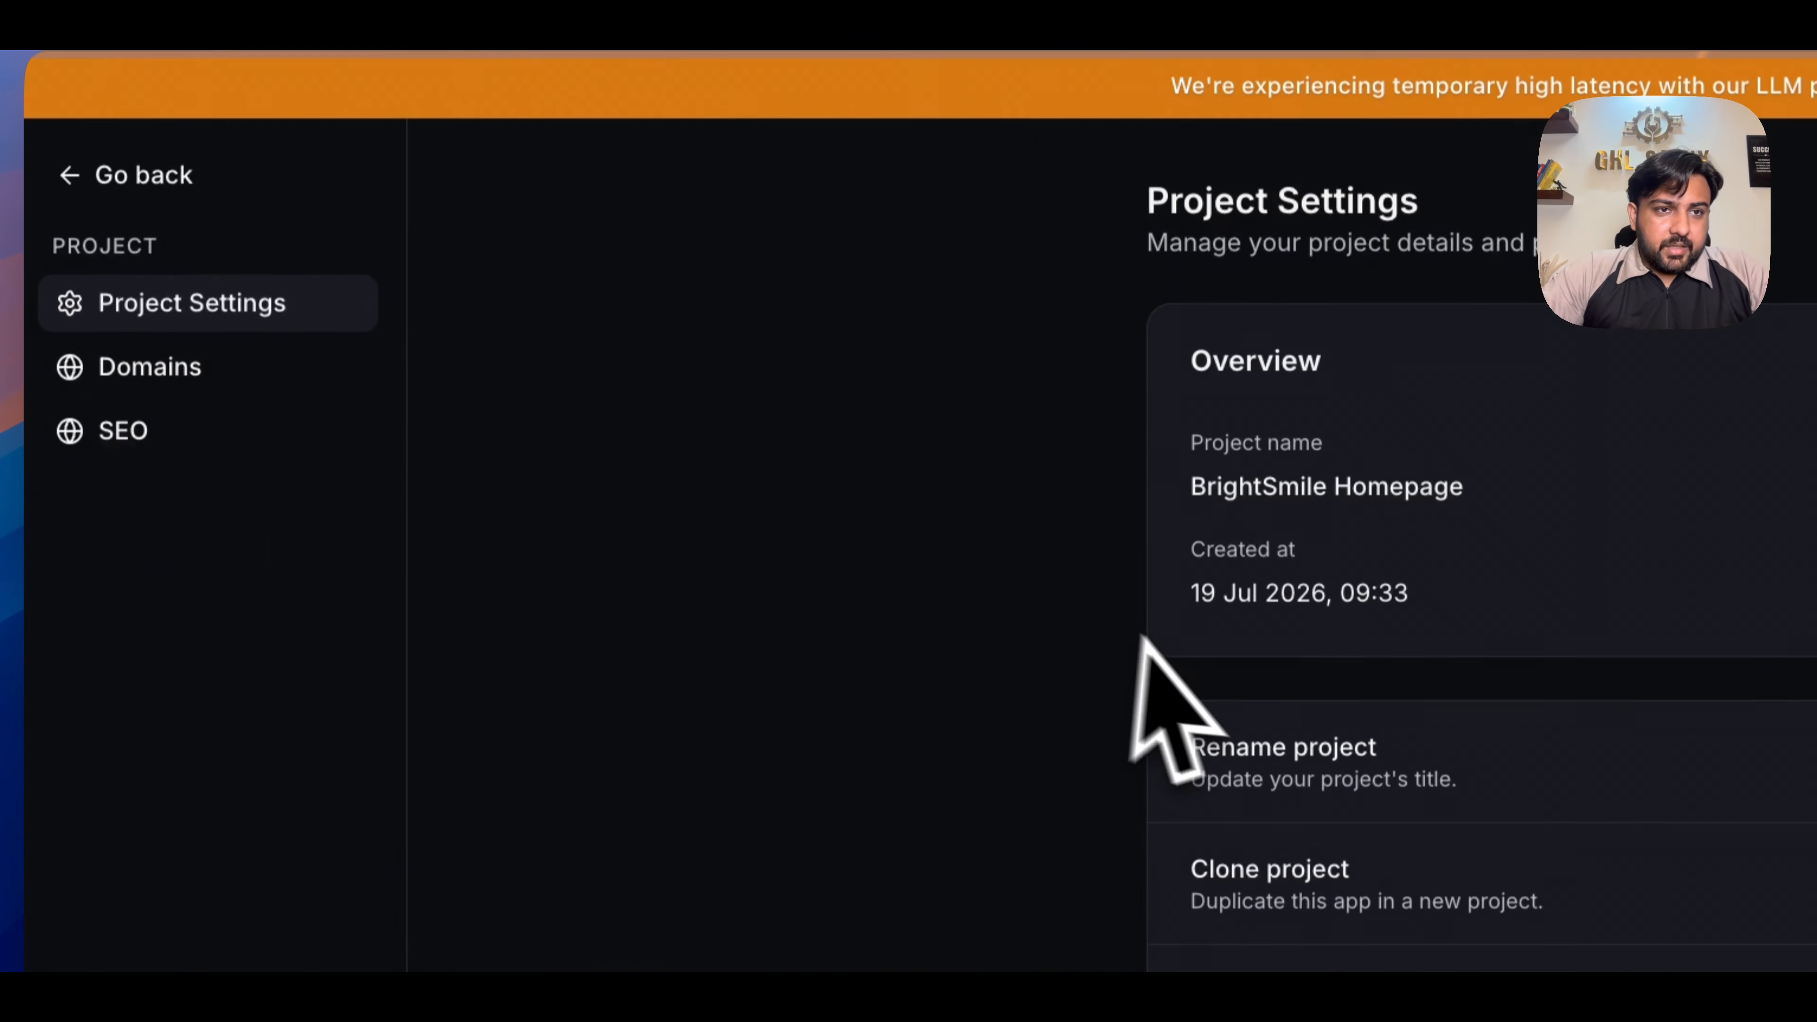
{"action": "left_click", "coordinate": [361, 447]}
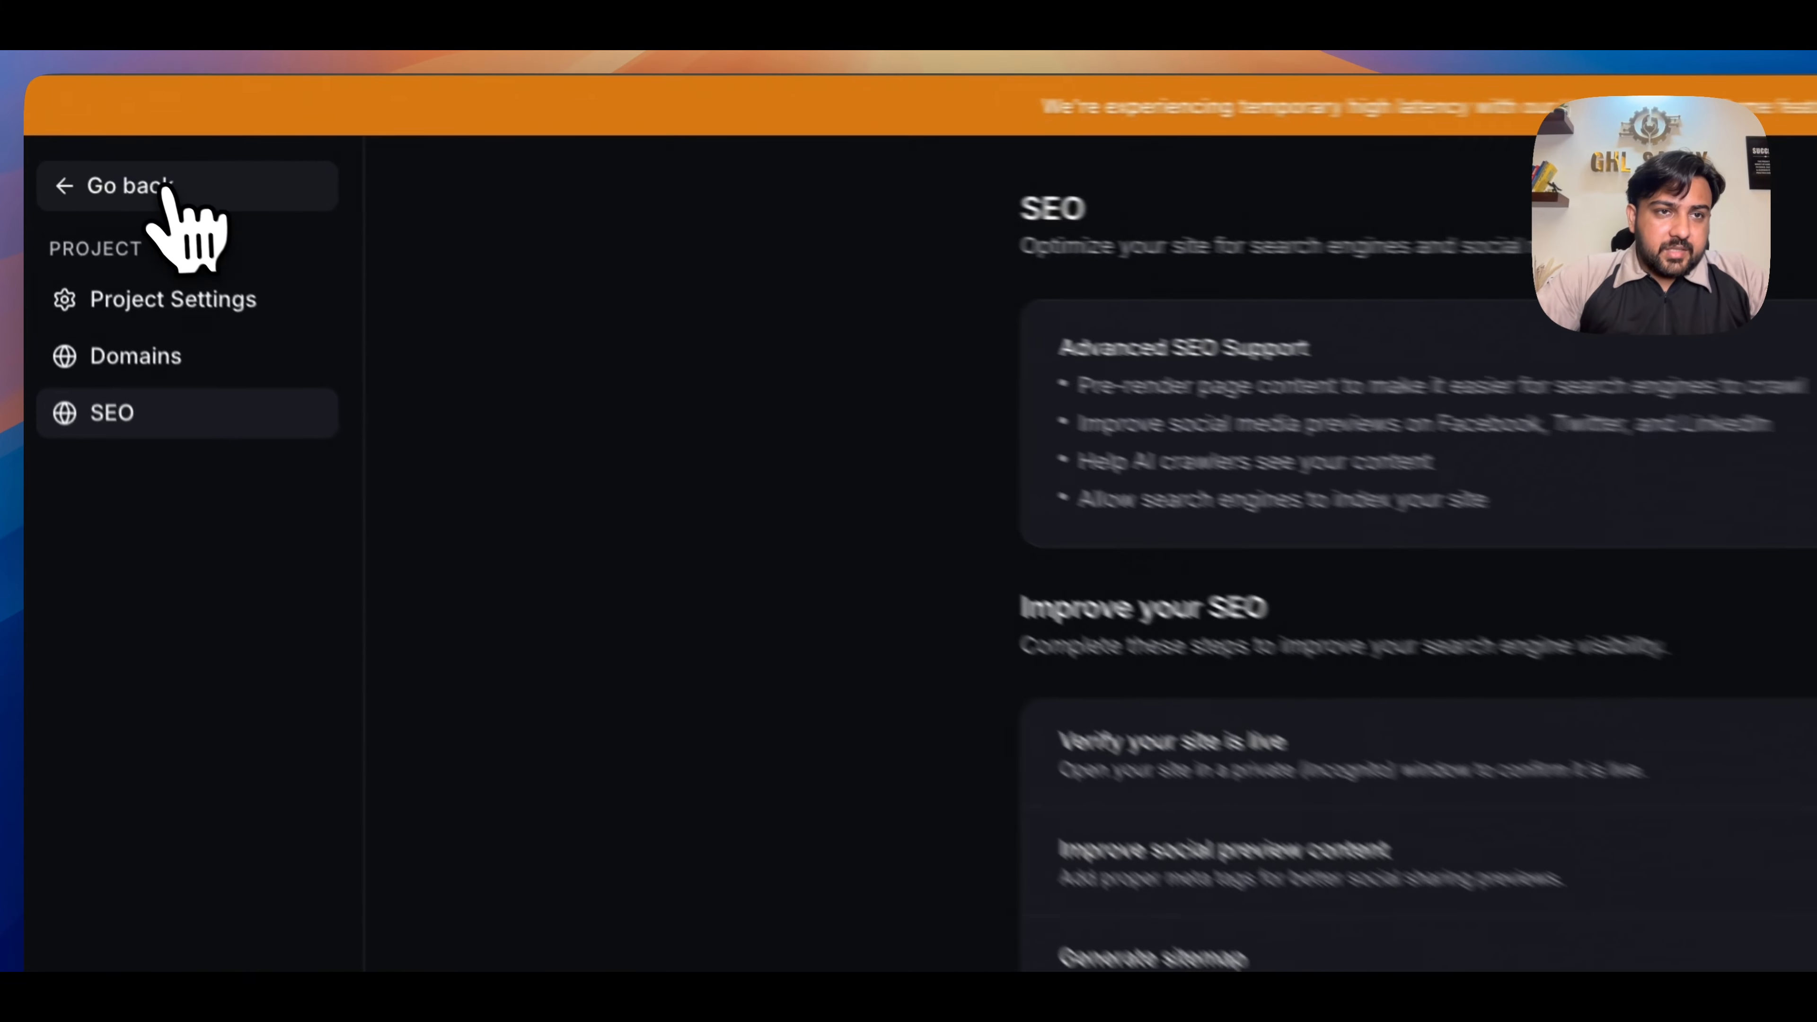
{"action": "left_click", "coordinate": [75, 135]}
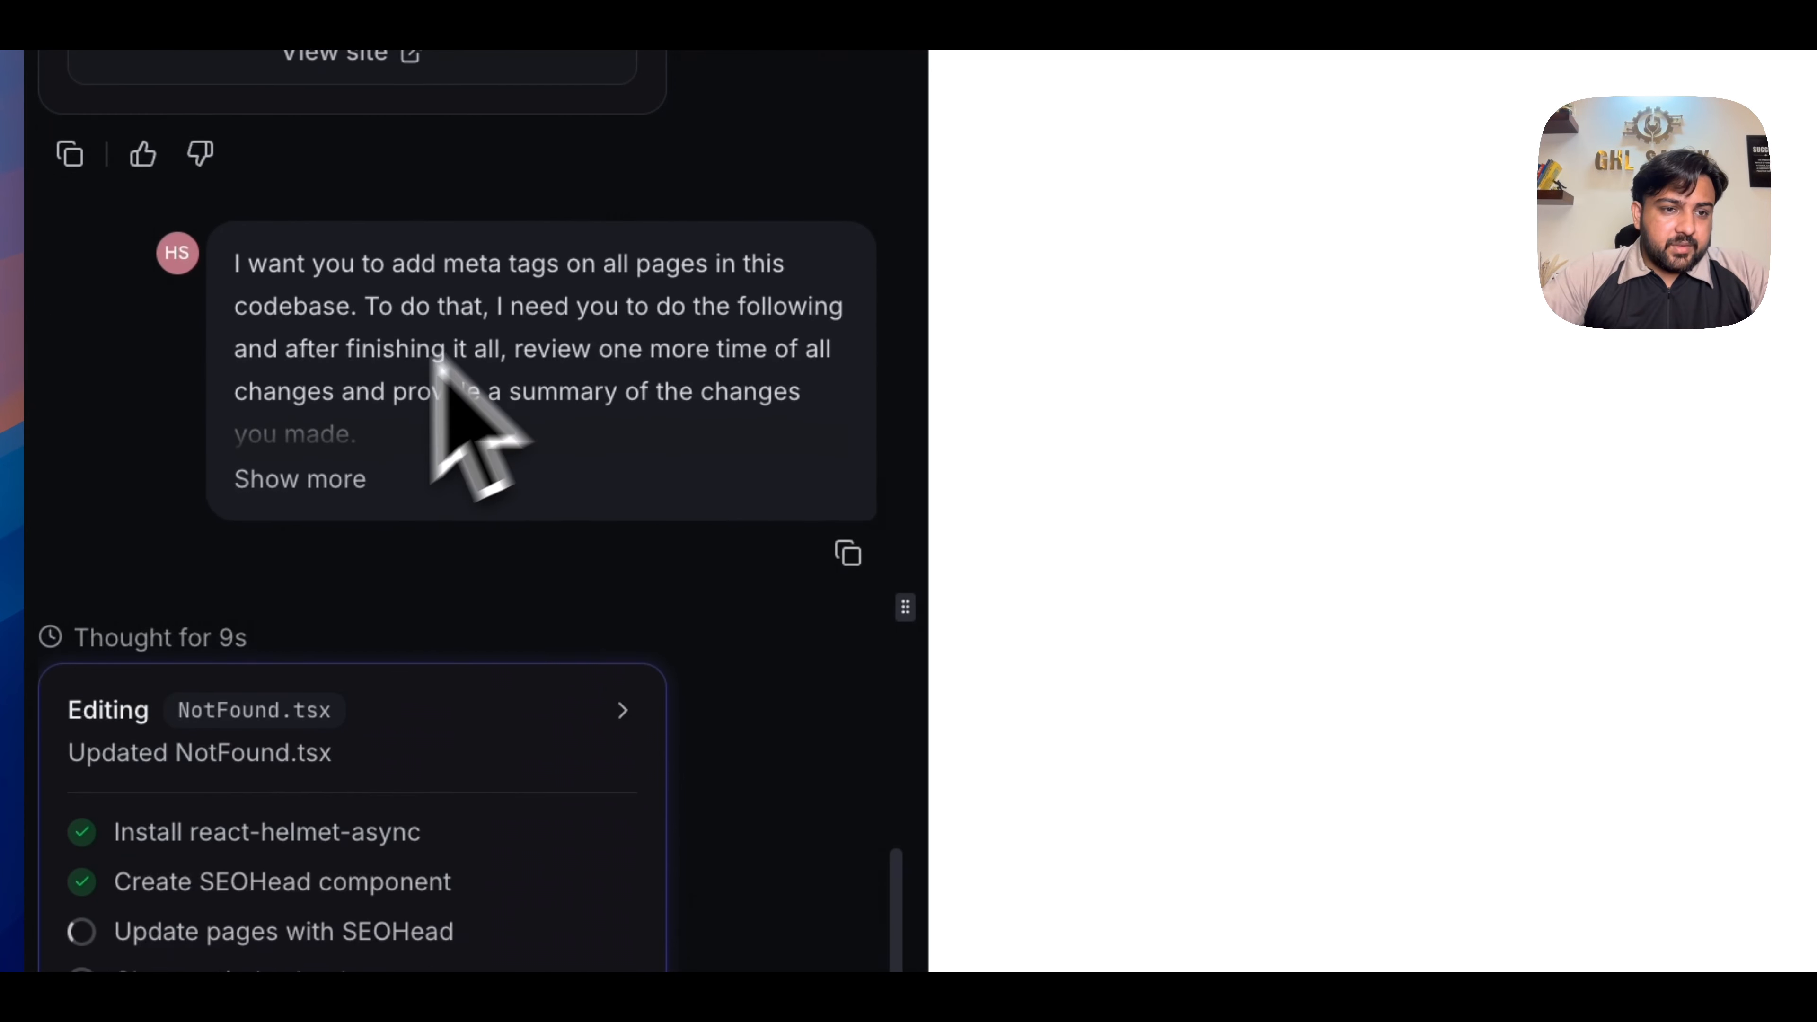